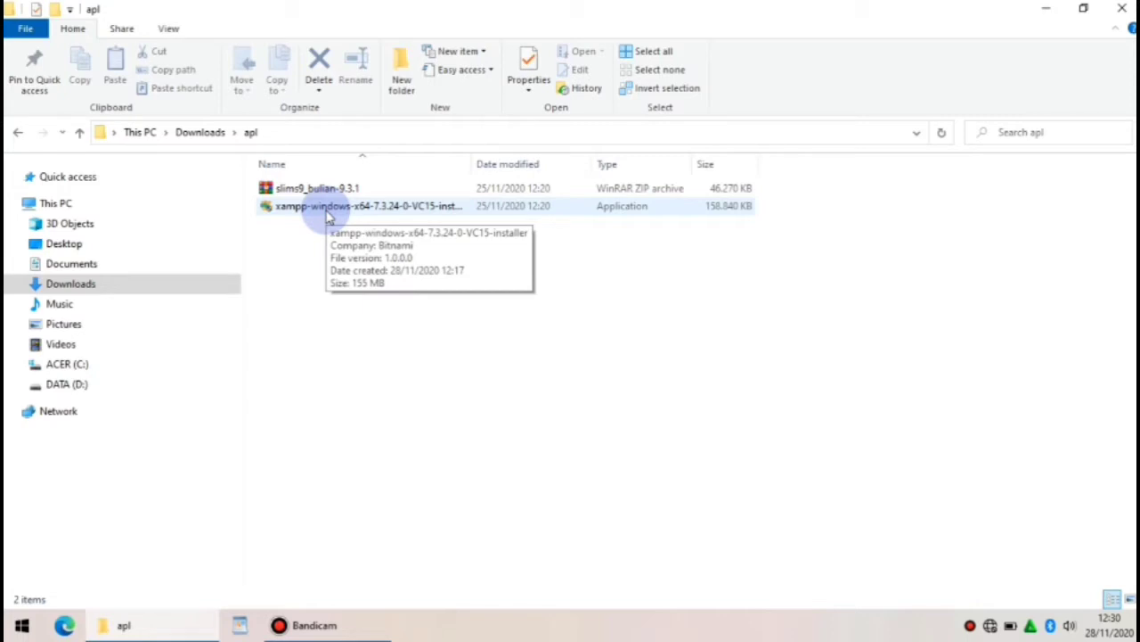
Run the XAMPP installer from the apl folder as administrator
click(328, 216)
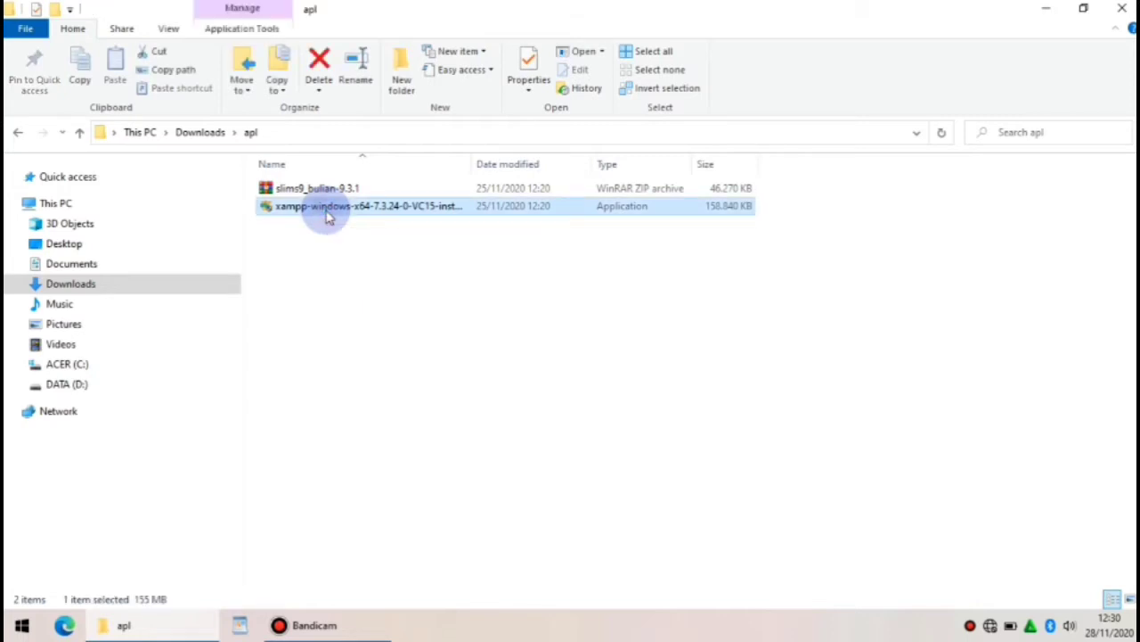
right_click(328, 216)
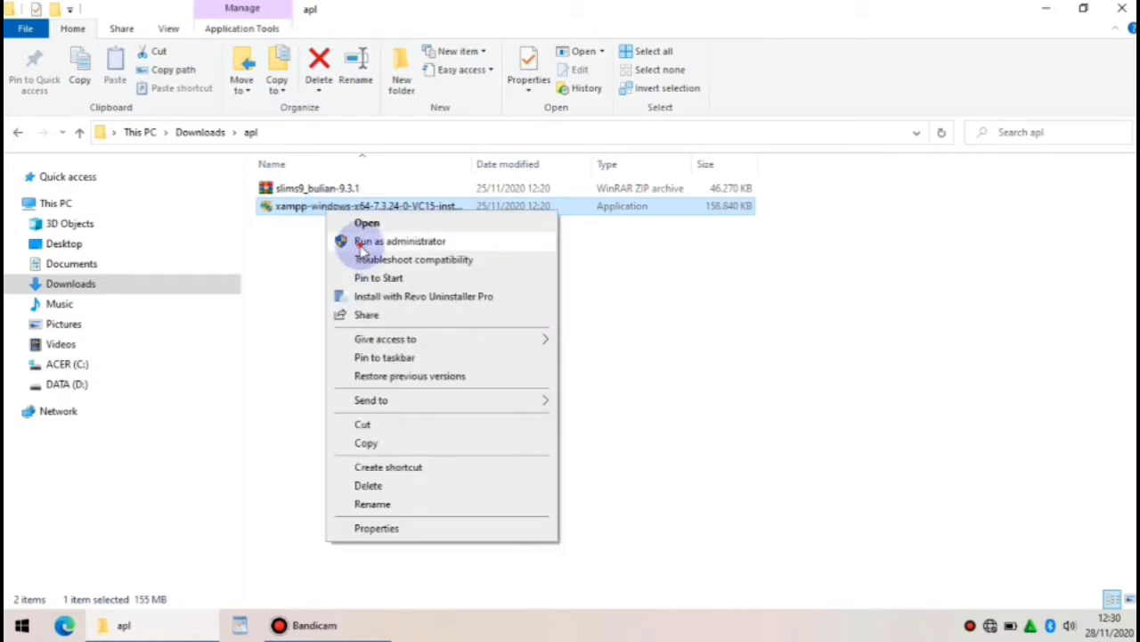
click(360, 245)
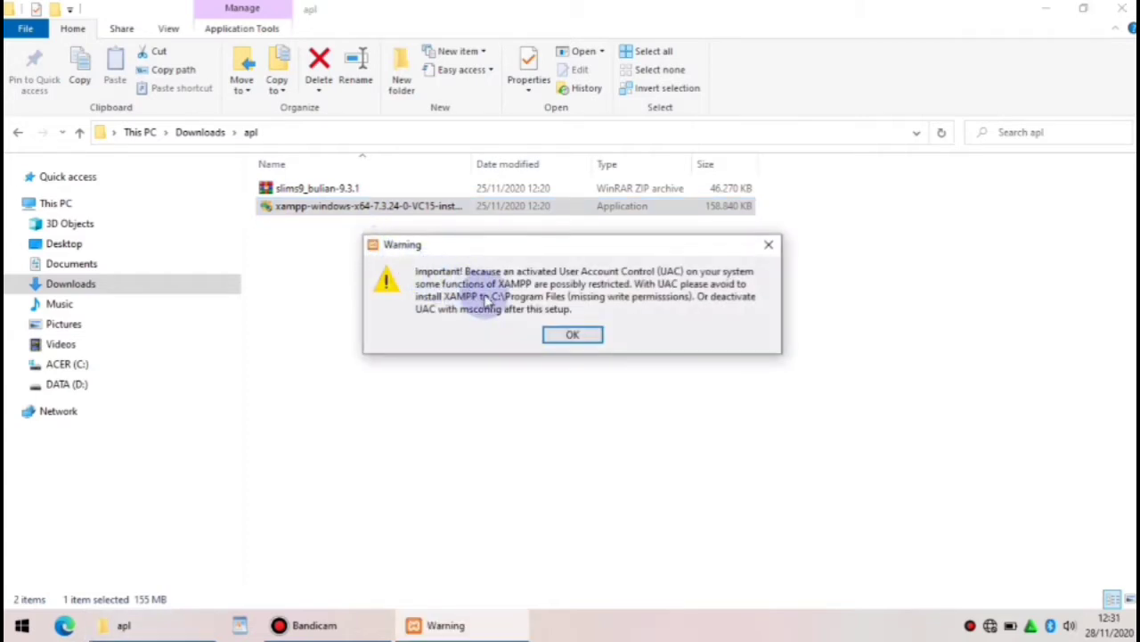
Install XAMPP with default components into C:\xampp, in English
click(573, 338)
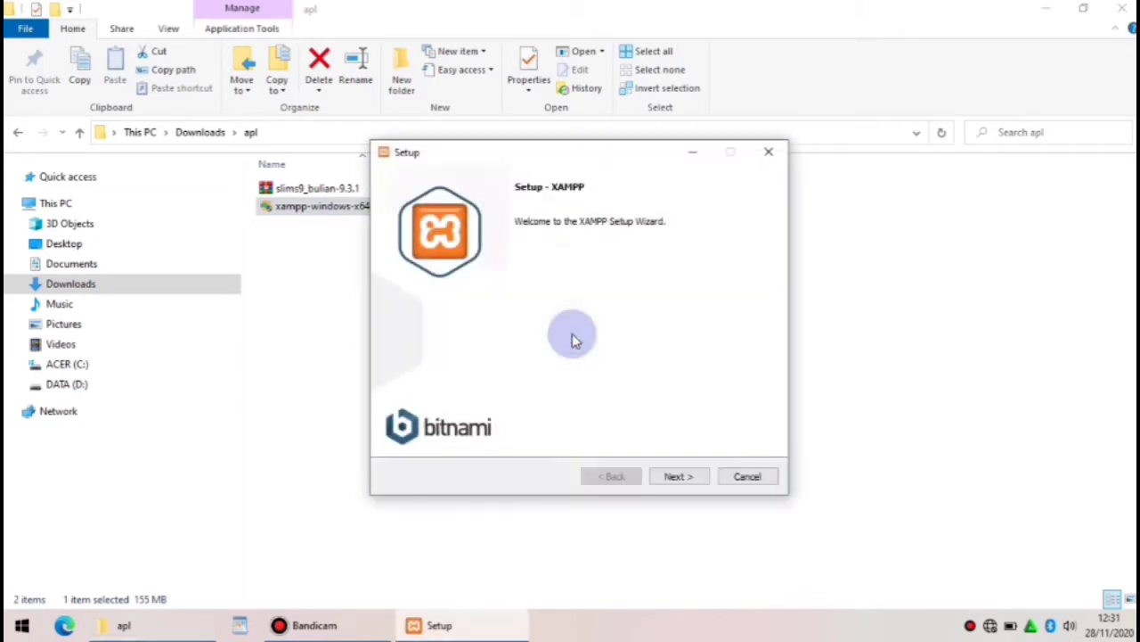
click(677, 477)
click(677, 477)
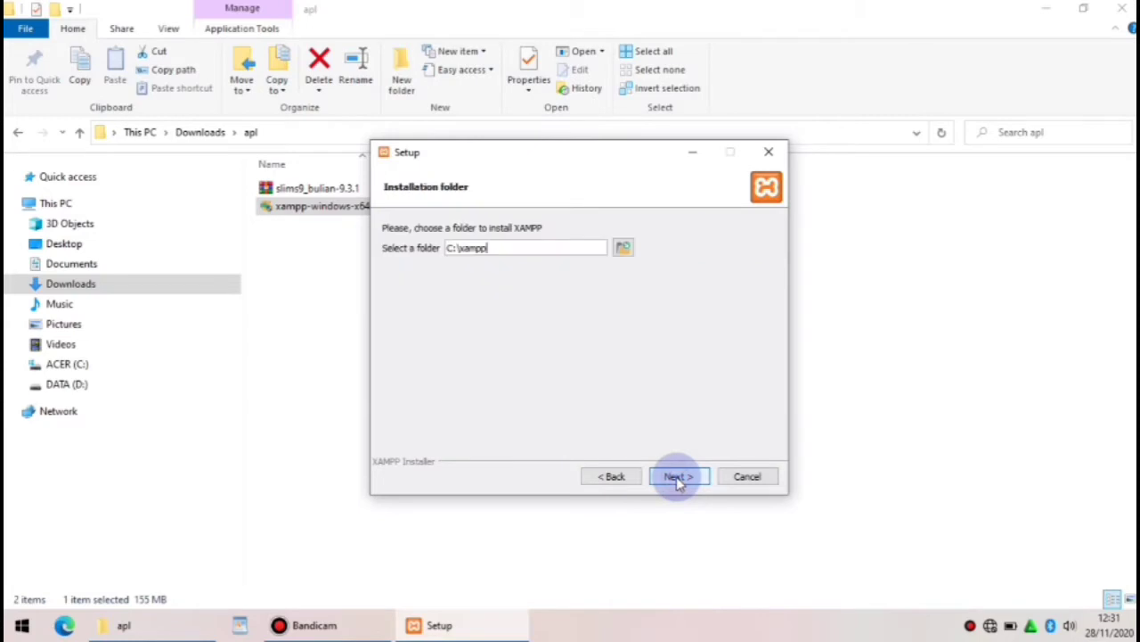
click(677, 476)
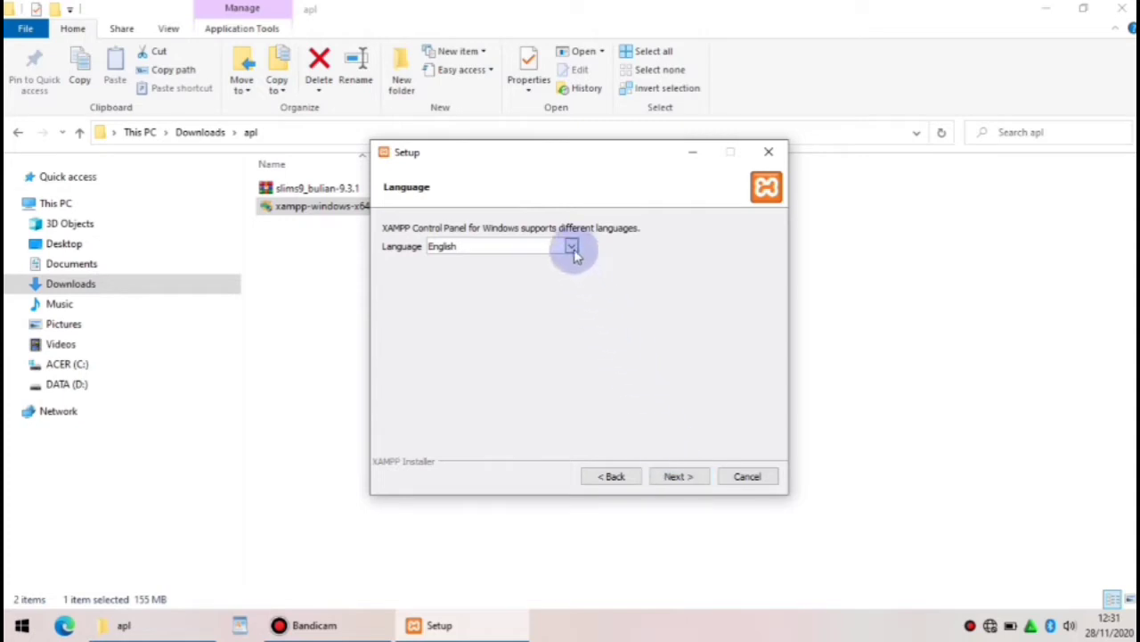
click(675, 476)
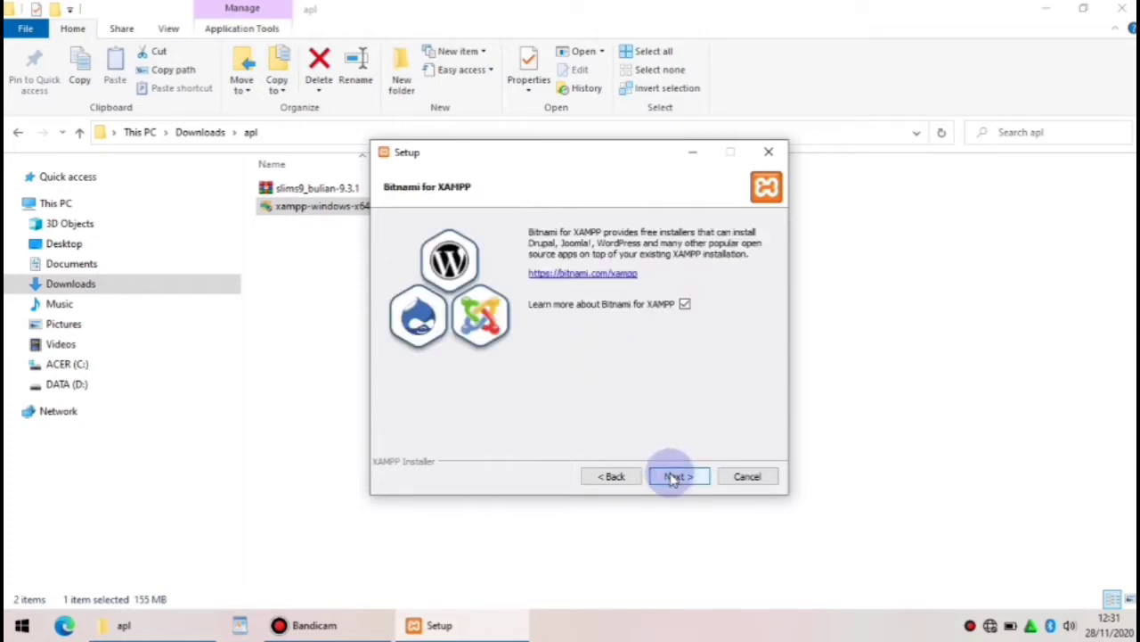
click(674, 477)
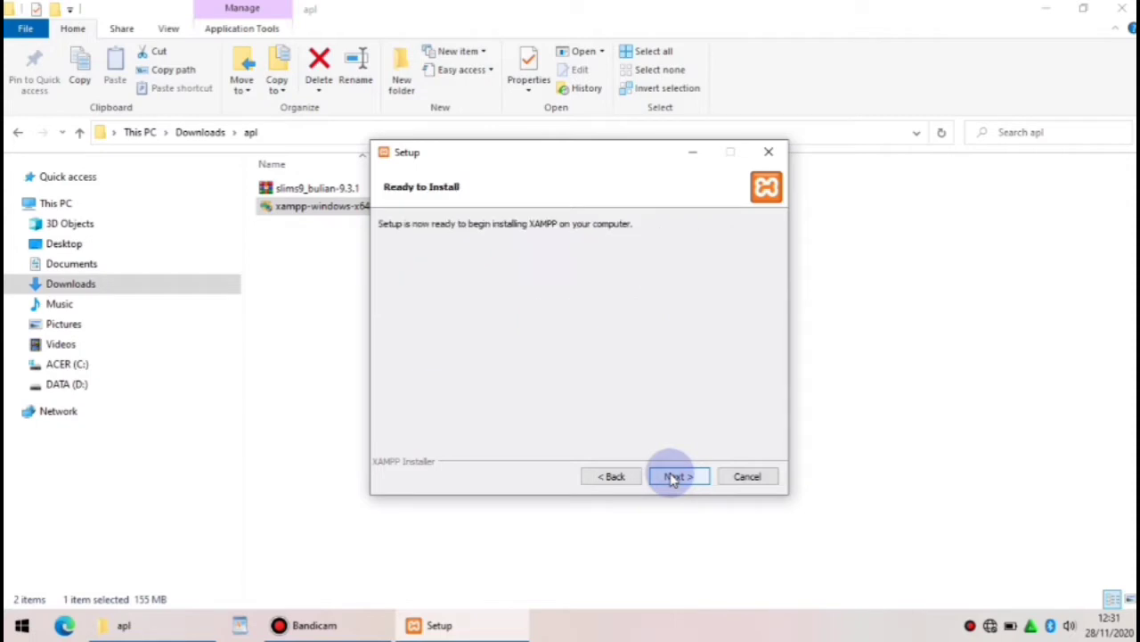
click(675, 477)
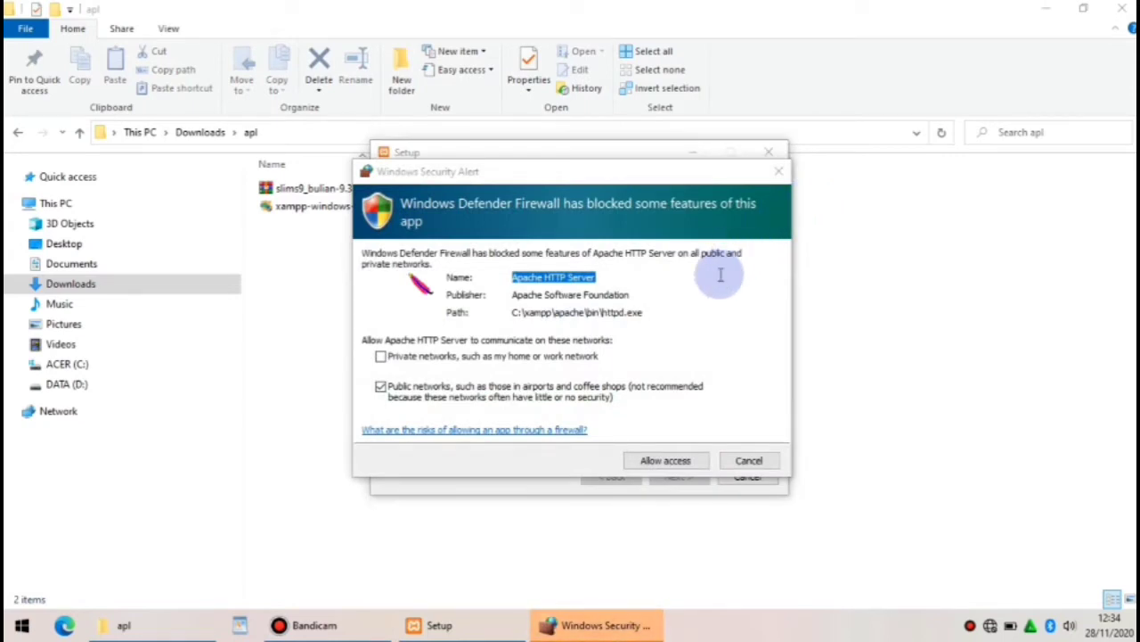
Allow Apache through the firewall and finish setup, launching the XAMPP Control Panel
click(668, 462)
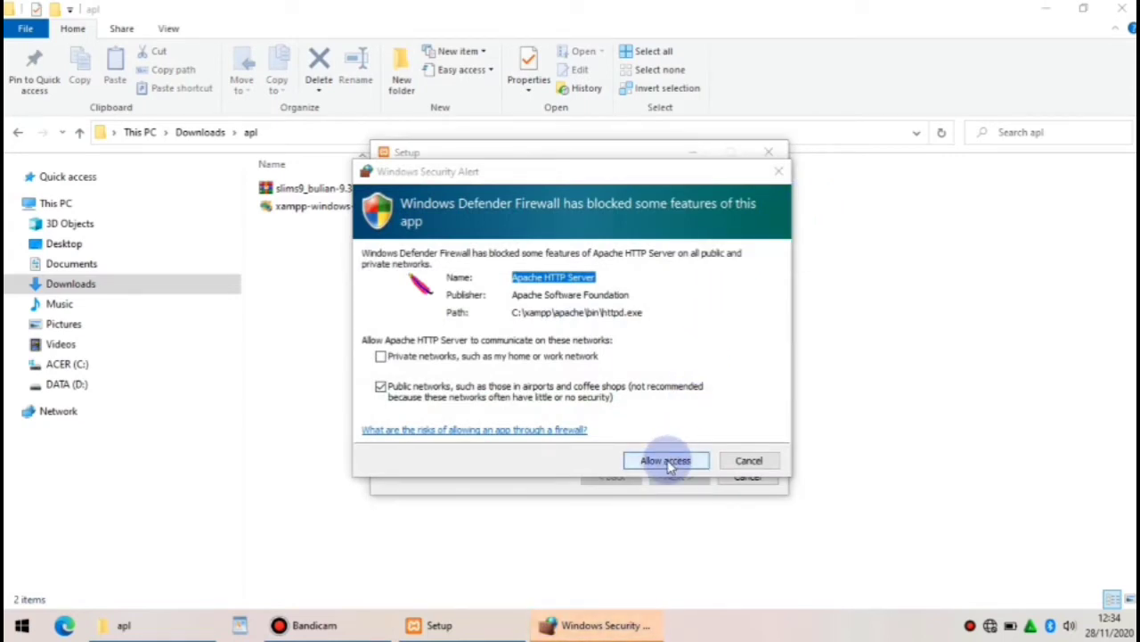
click(668, 461)
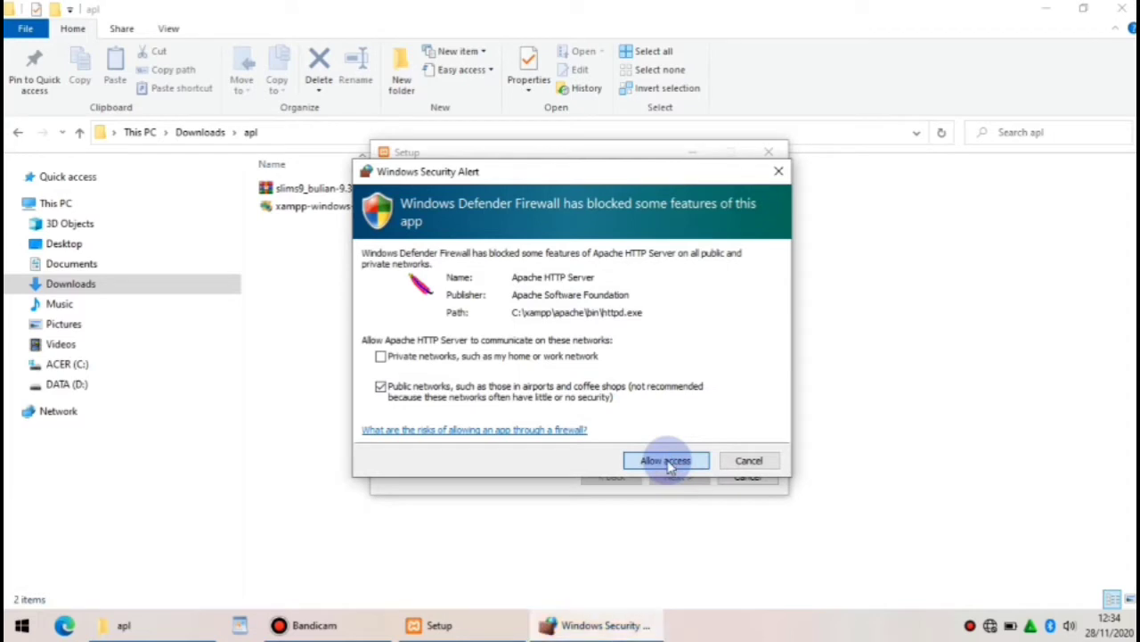
click(668, 462)
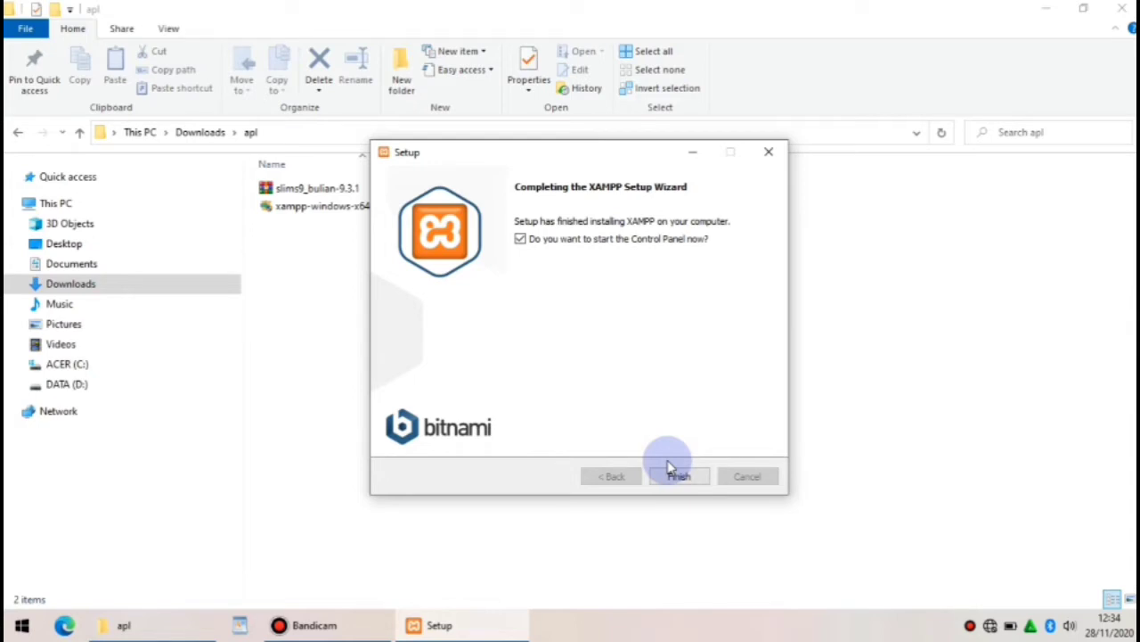
click(678, 477)
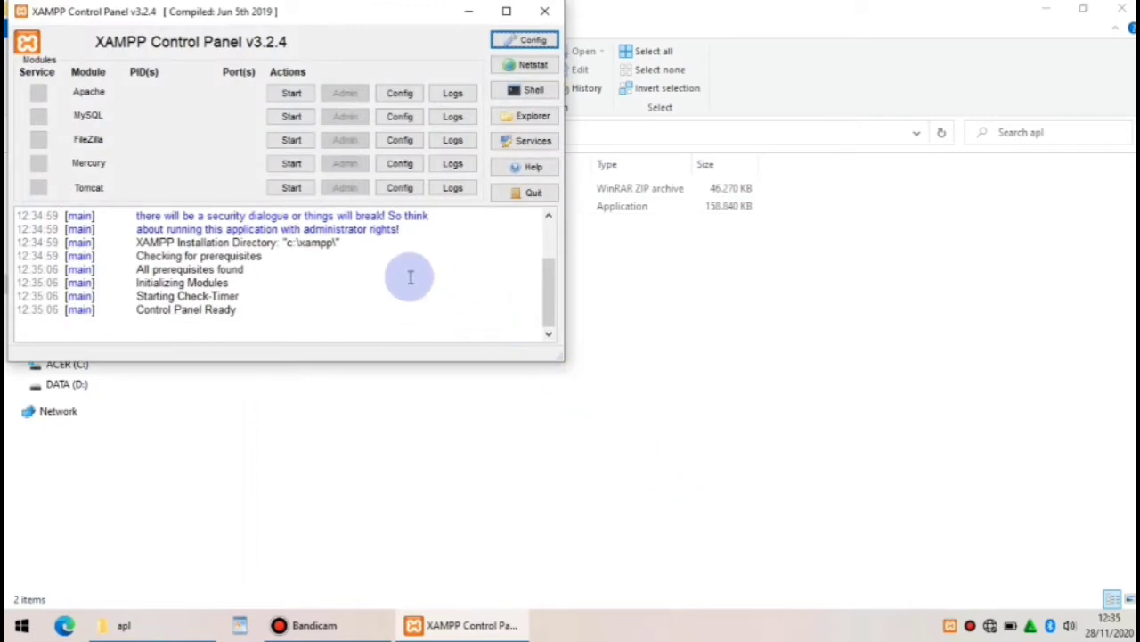
Start Apache and MySQL, allow mysqld through the firewall, and minimize the Control Panel
click(292, 95)
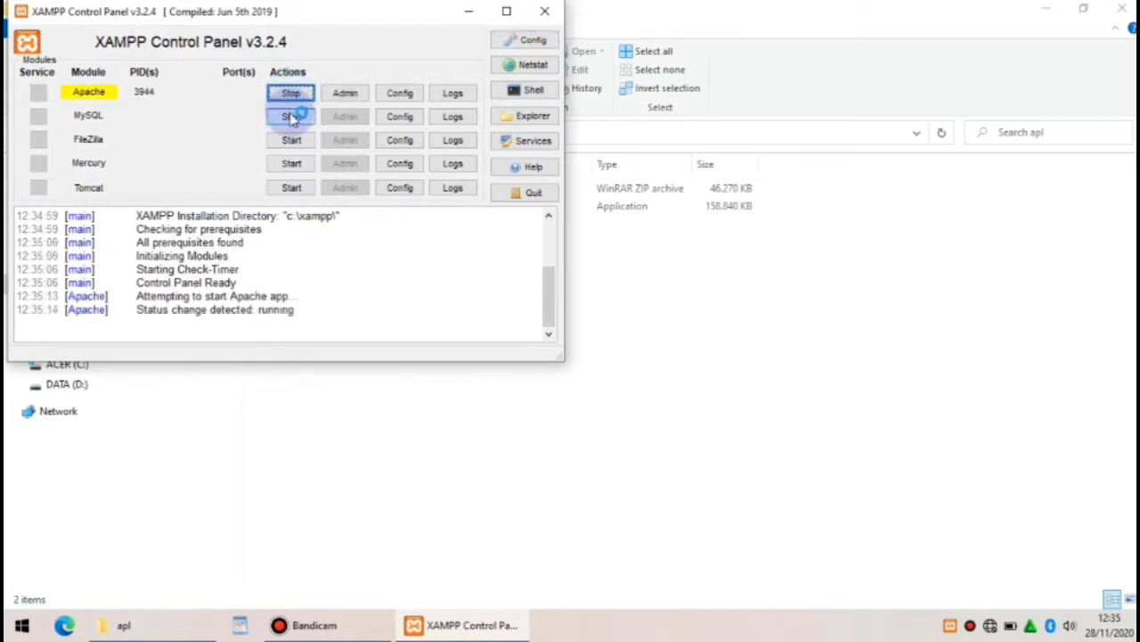
click(291, 116)
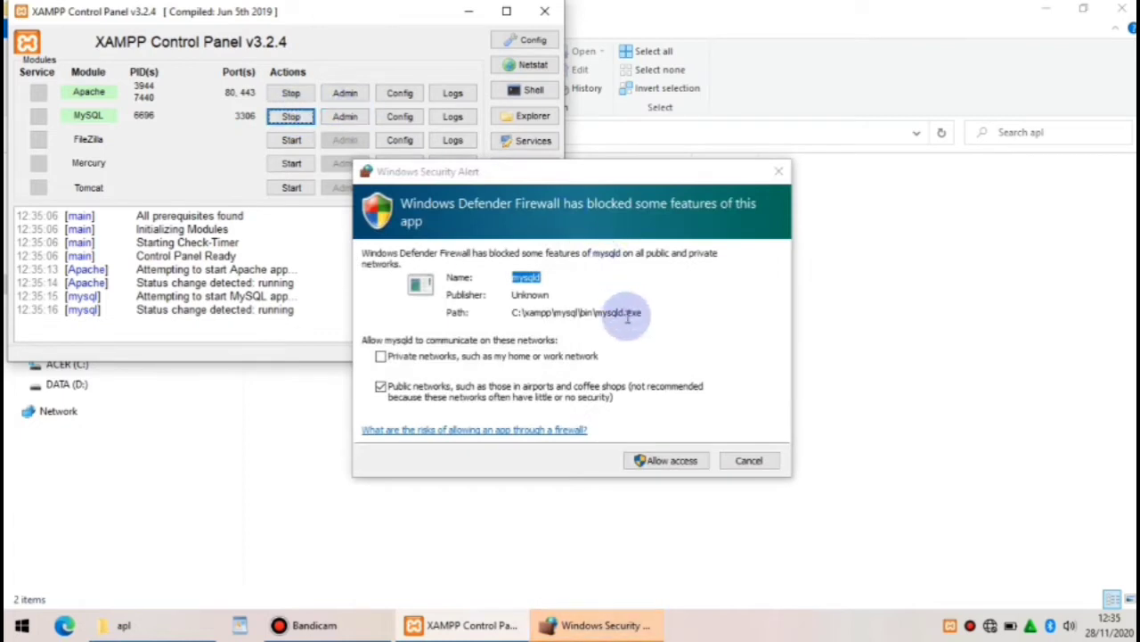
click(672, 463)
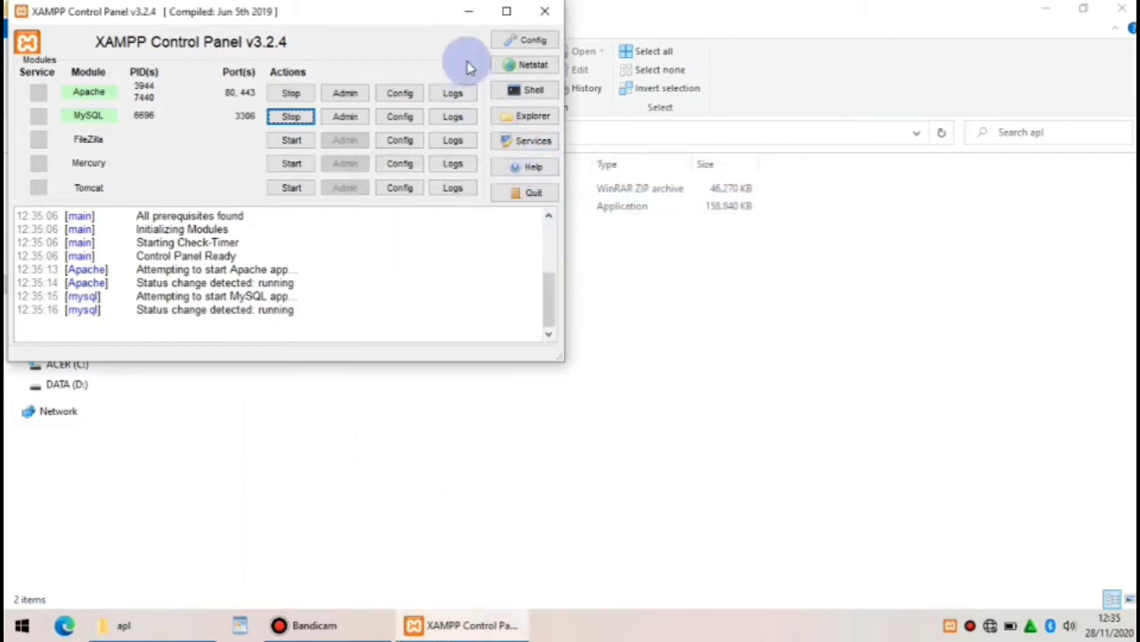
click(469, 12)
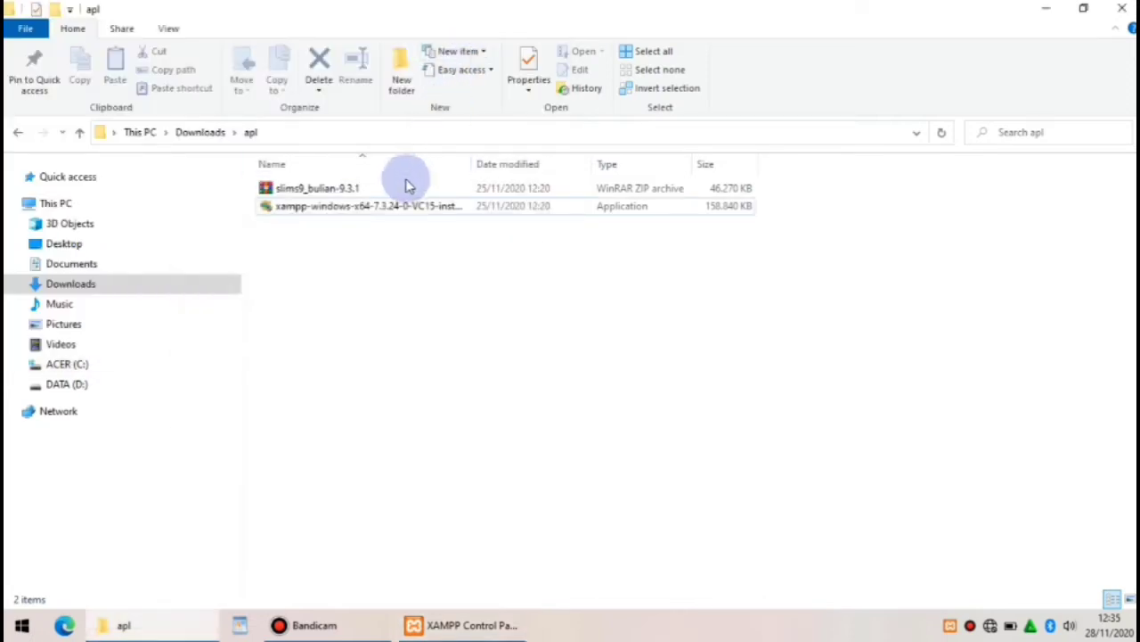
Extract the slims9_bulian-9.3.1 archive and move the extracted folder into C:\xampp\htdocs
click(395, 192)
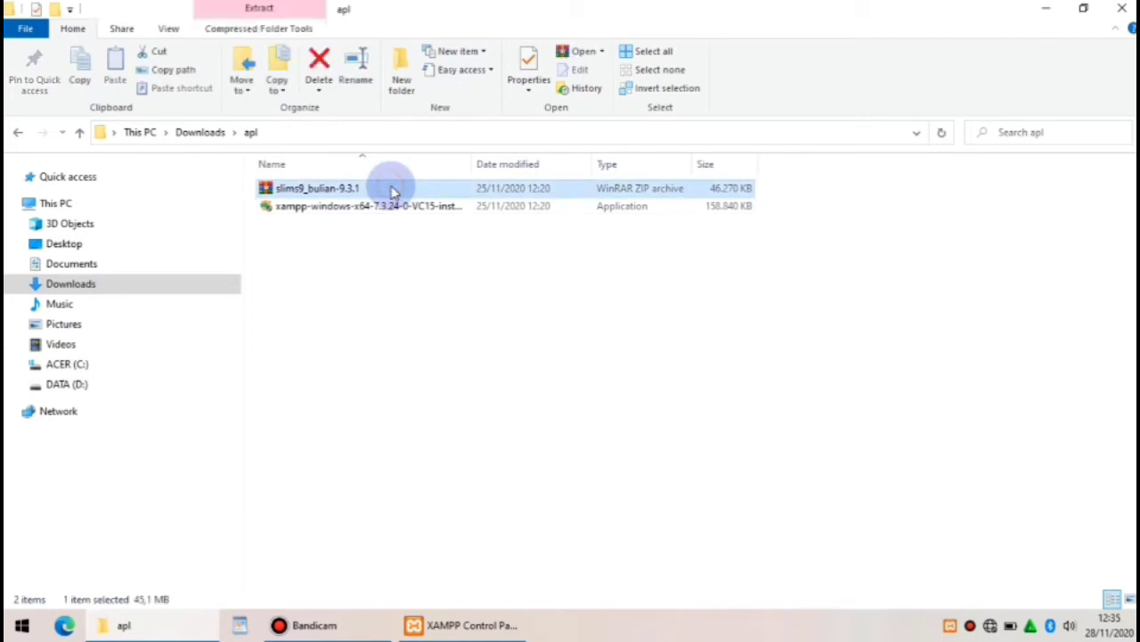
right_click(395, 191)
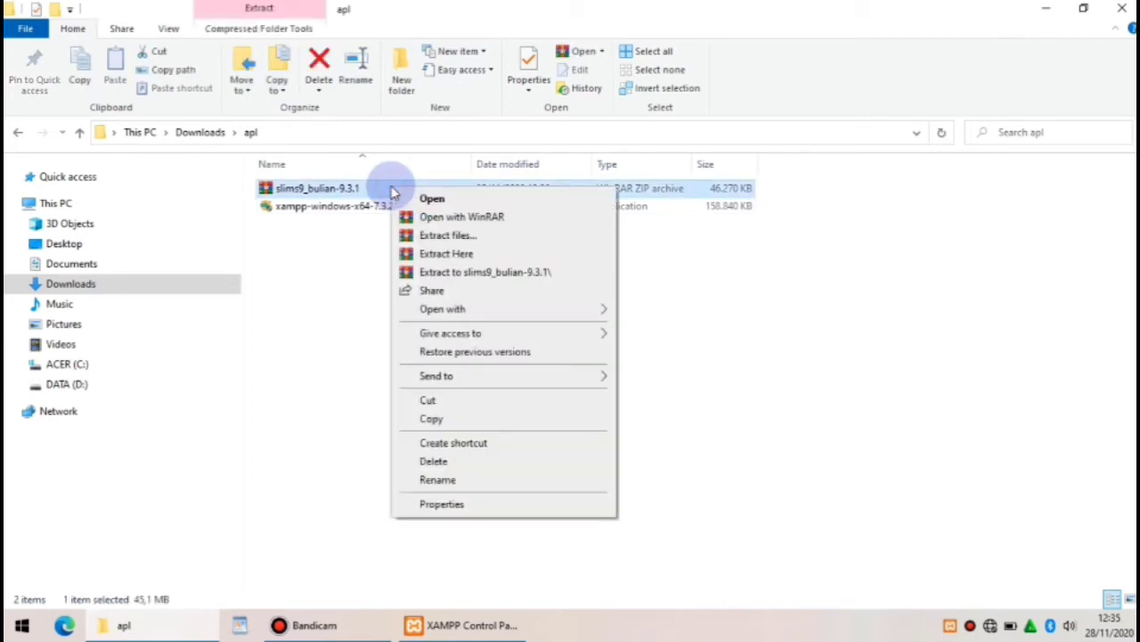
click(443, 254)
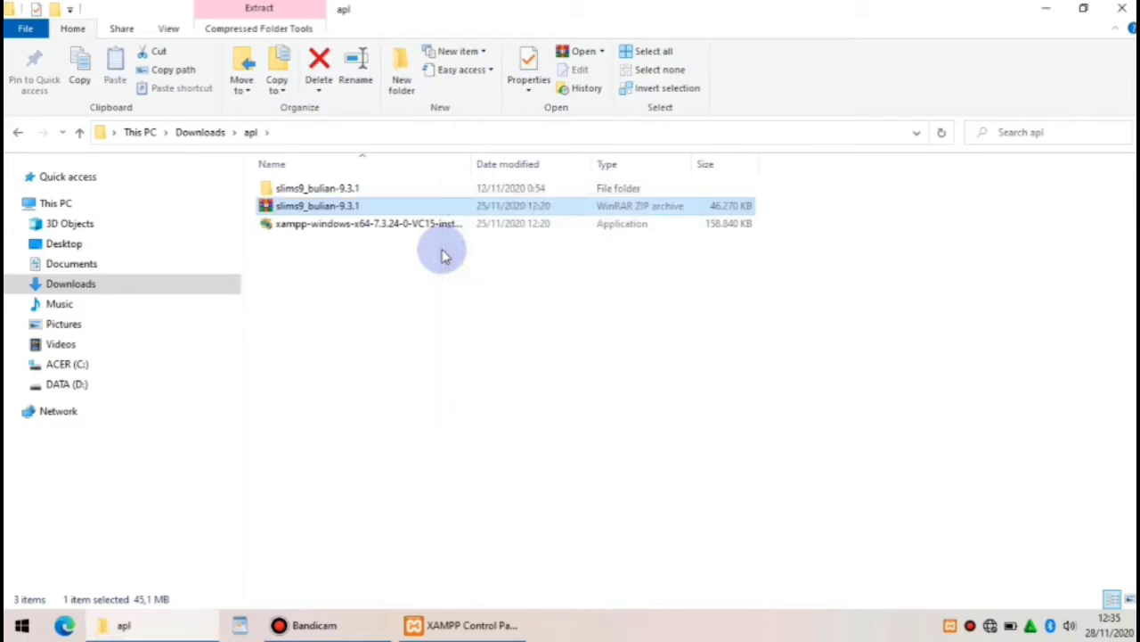
click(382, 190)
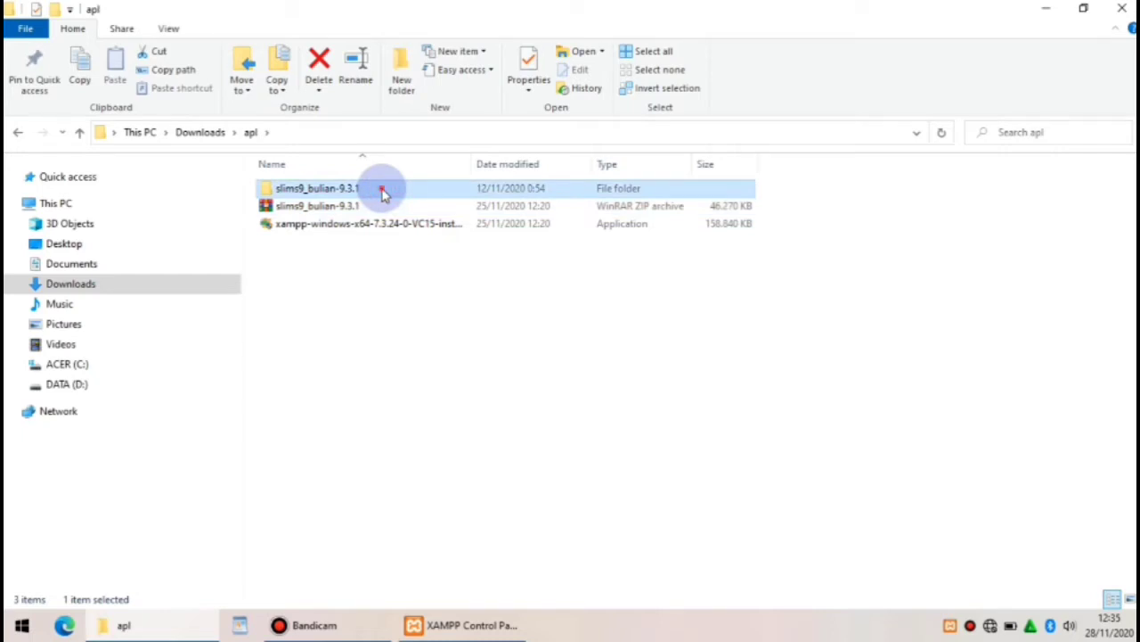
right_click(382, 190)
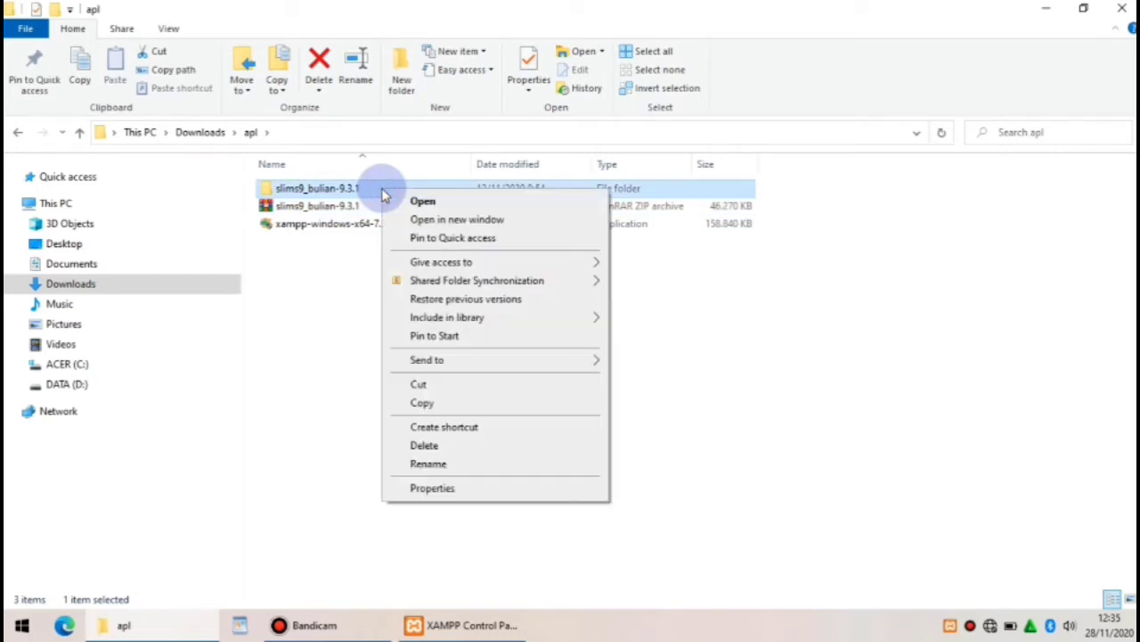
click(438, 385)
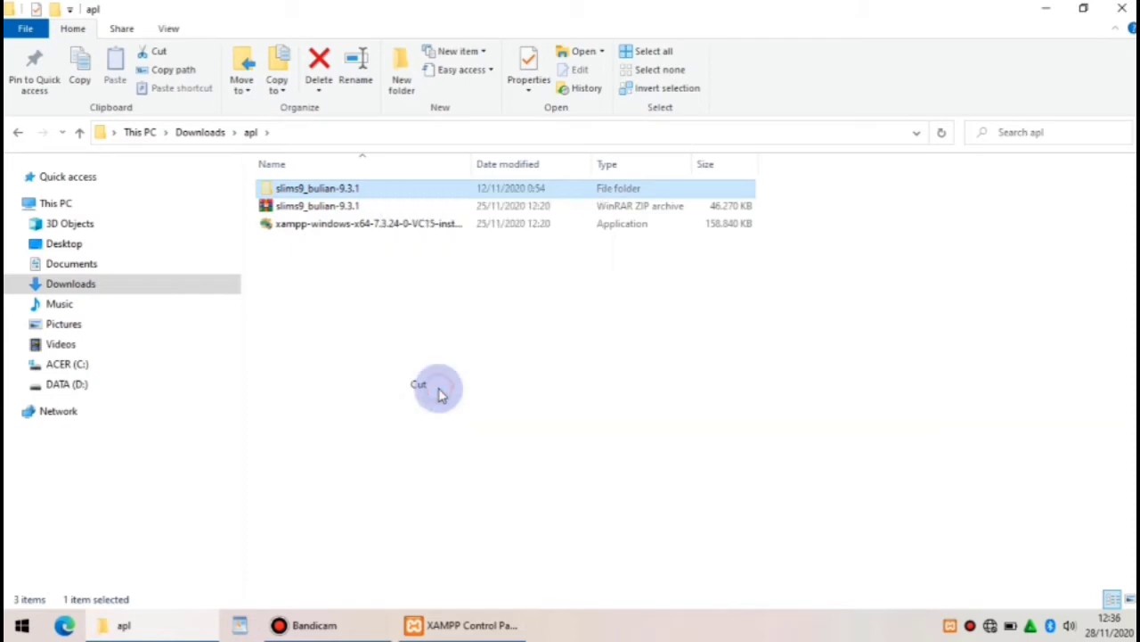
click(87, 364)
double_click(311, 259)
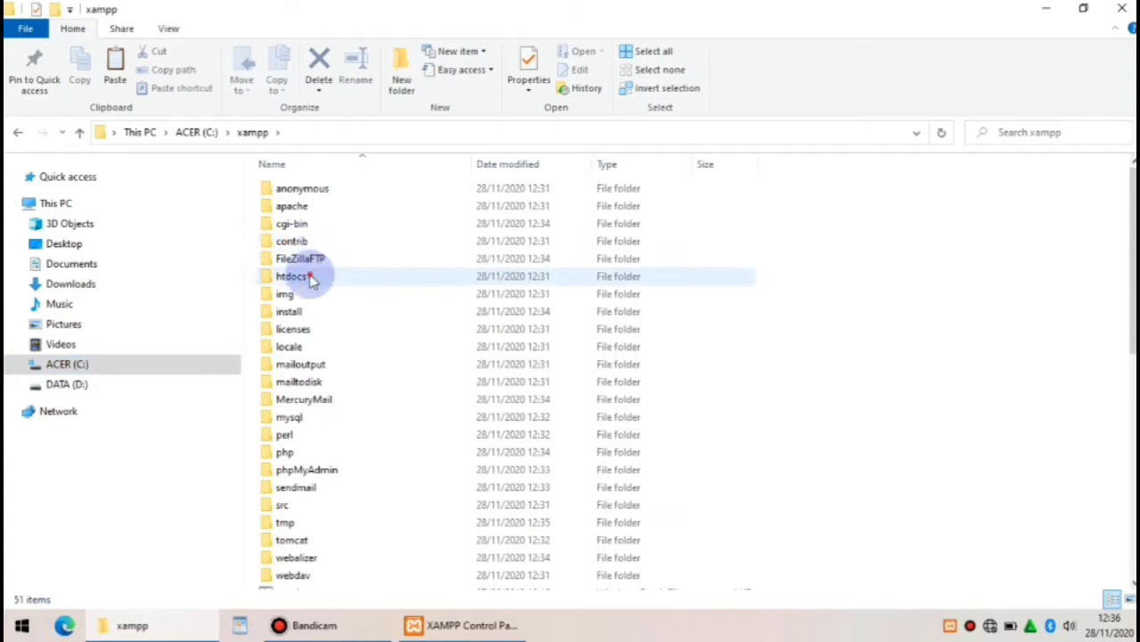
double_click(311, 277)
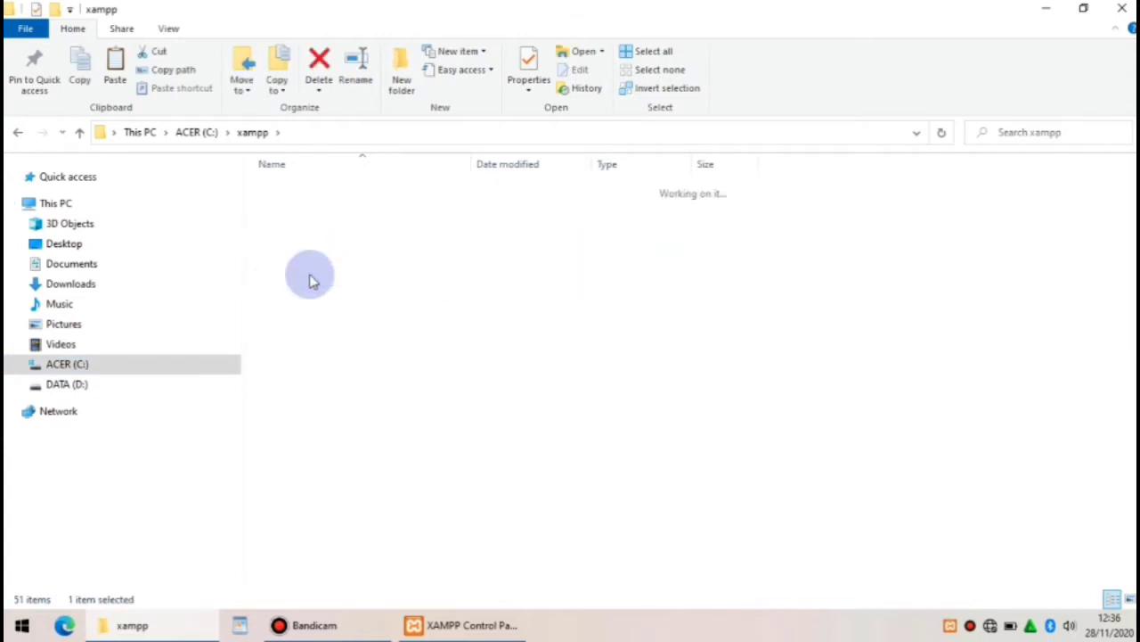
right_click(330, 343)
click(374, 456)
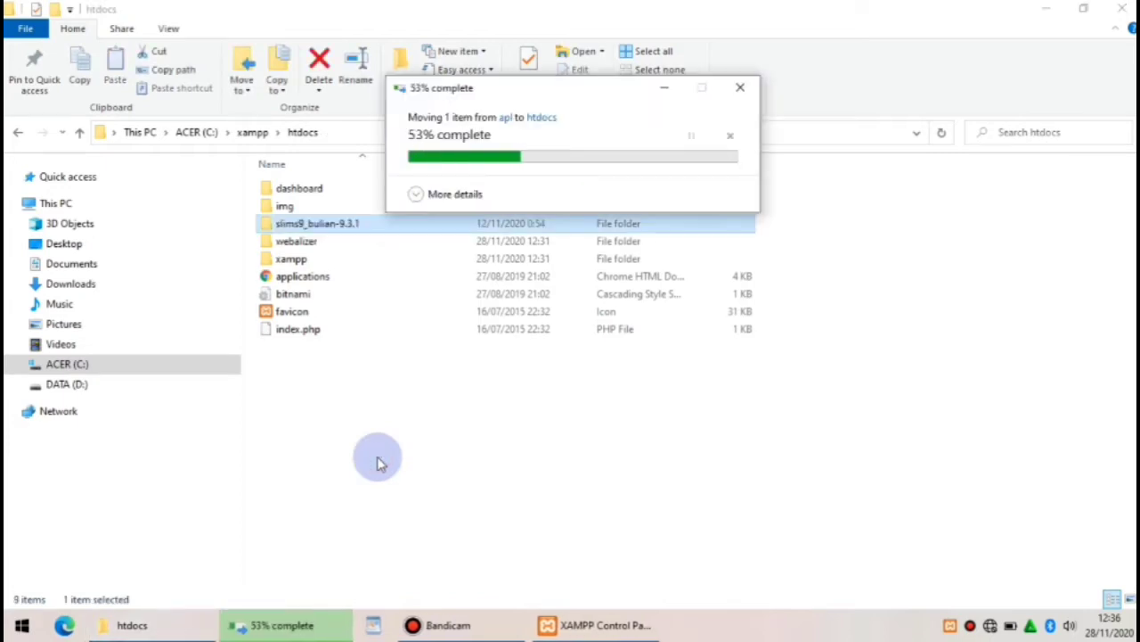
Rename the SLiMS folder in htdocs to 'bulian'
right_click(362, 226)
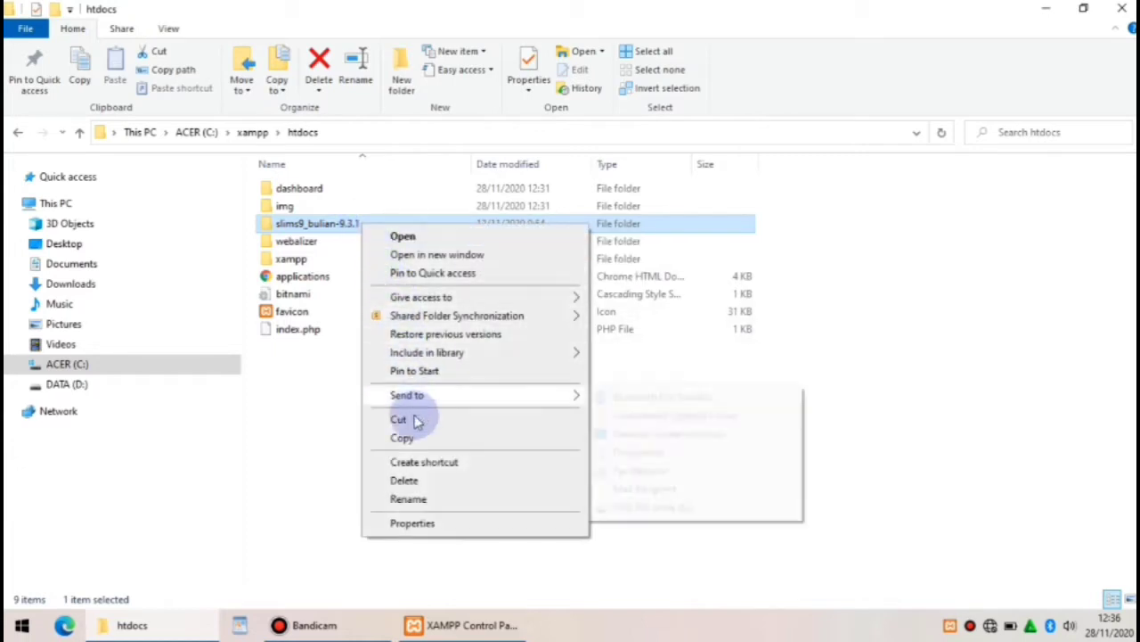
click(408, 499)
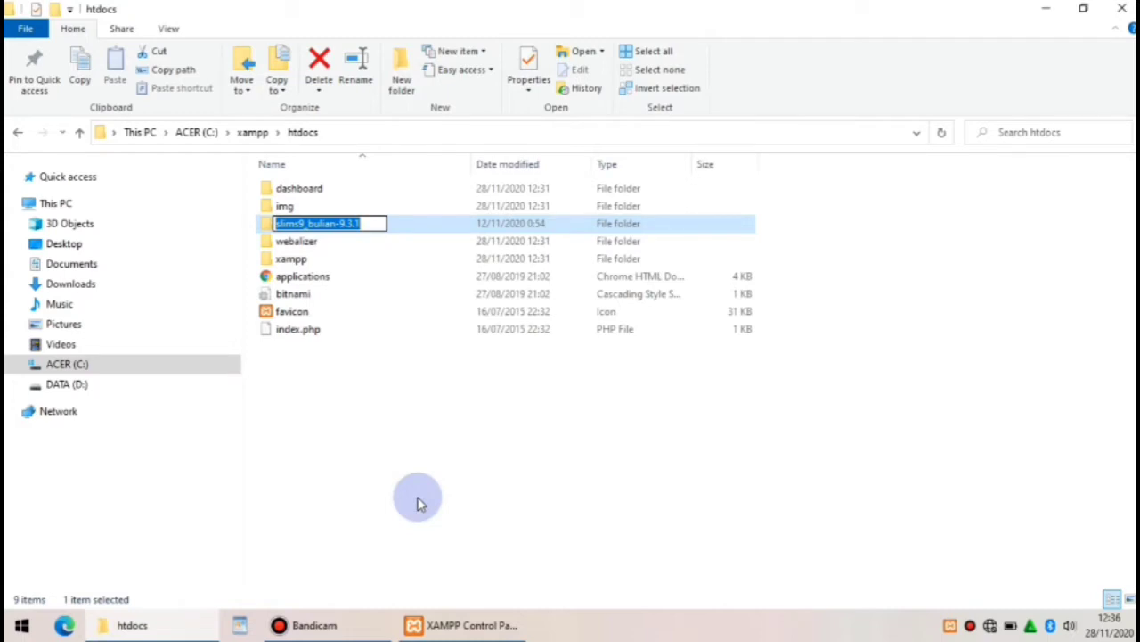
text(bulian)
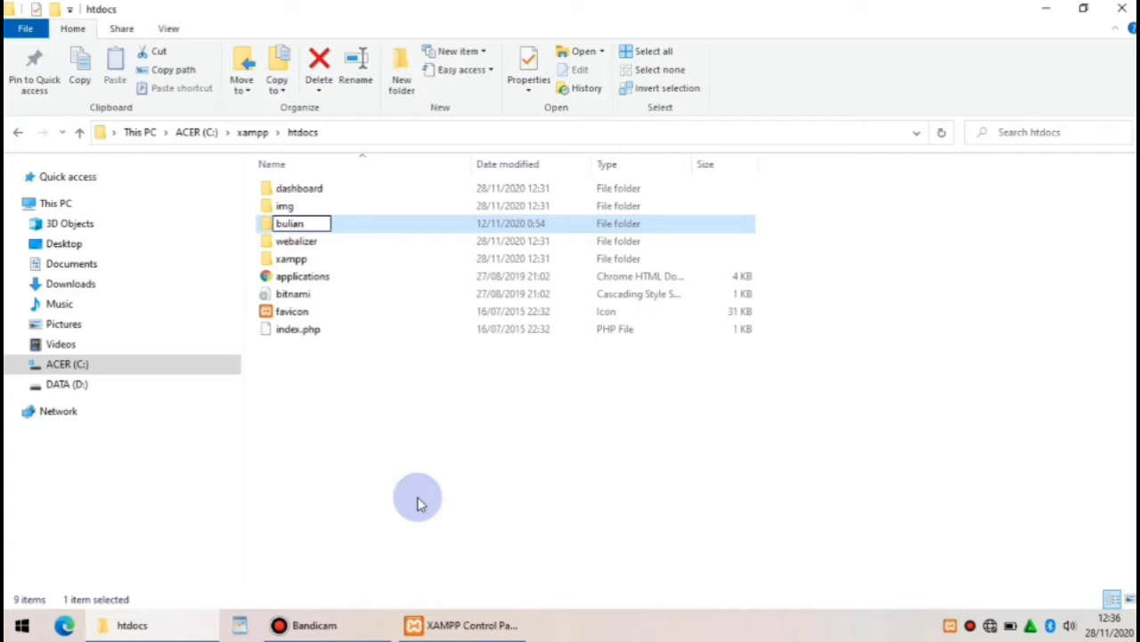
key(Return)
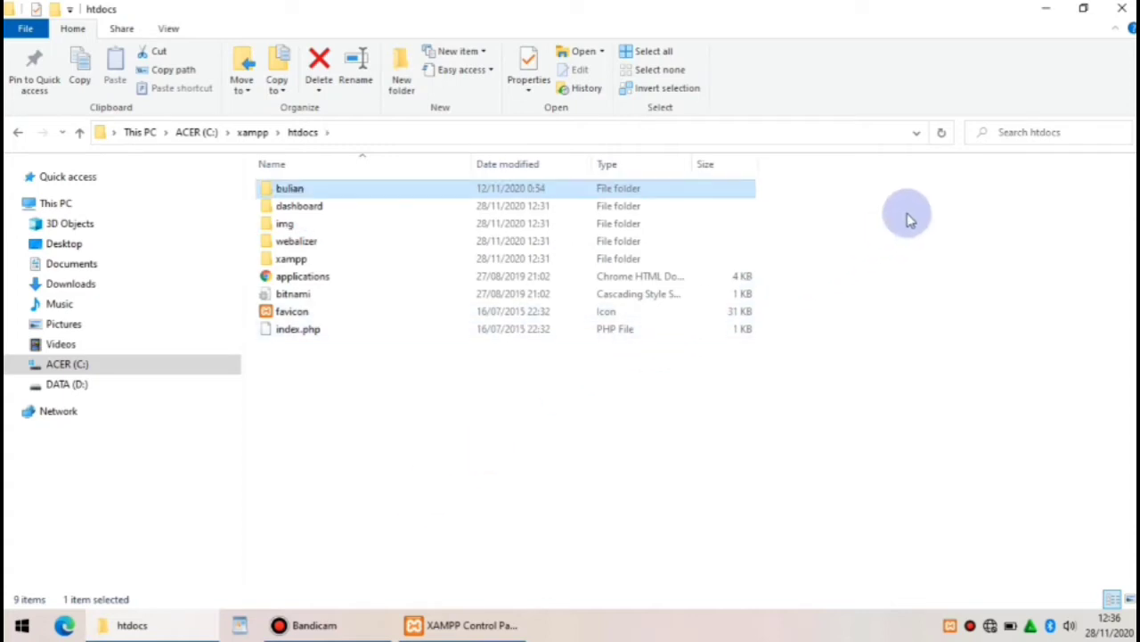
Launch Chrome from the desktop and load localhost/bulian to reach the SLiMS installer
click(1047, 20)
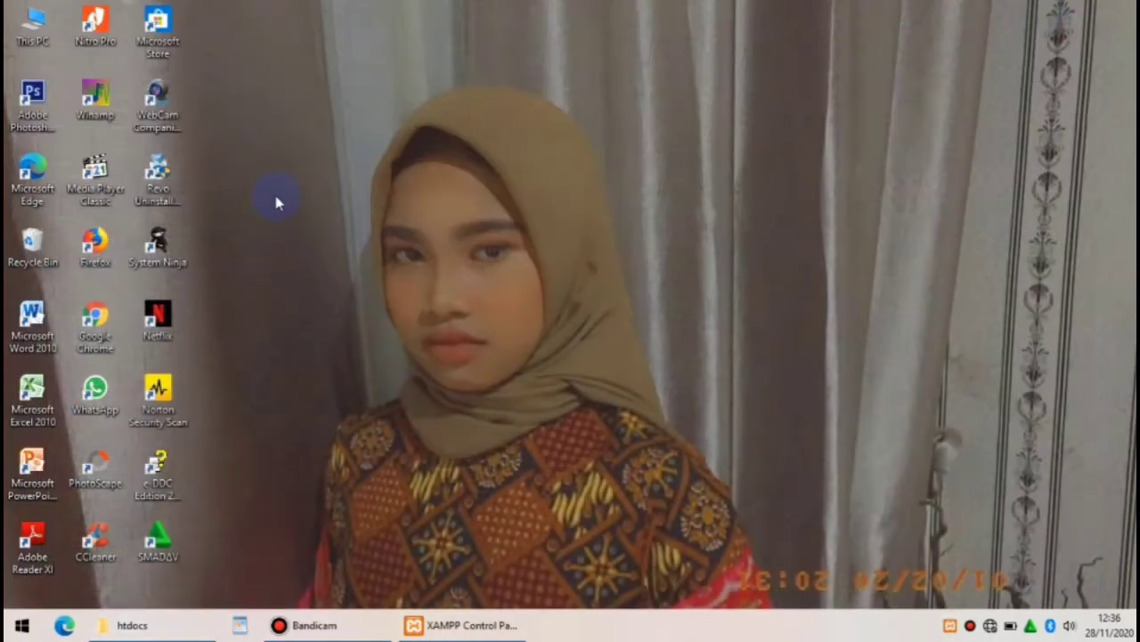
double_click(96, 330)
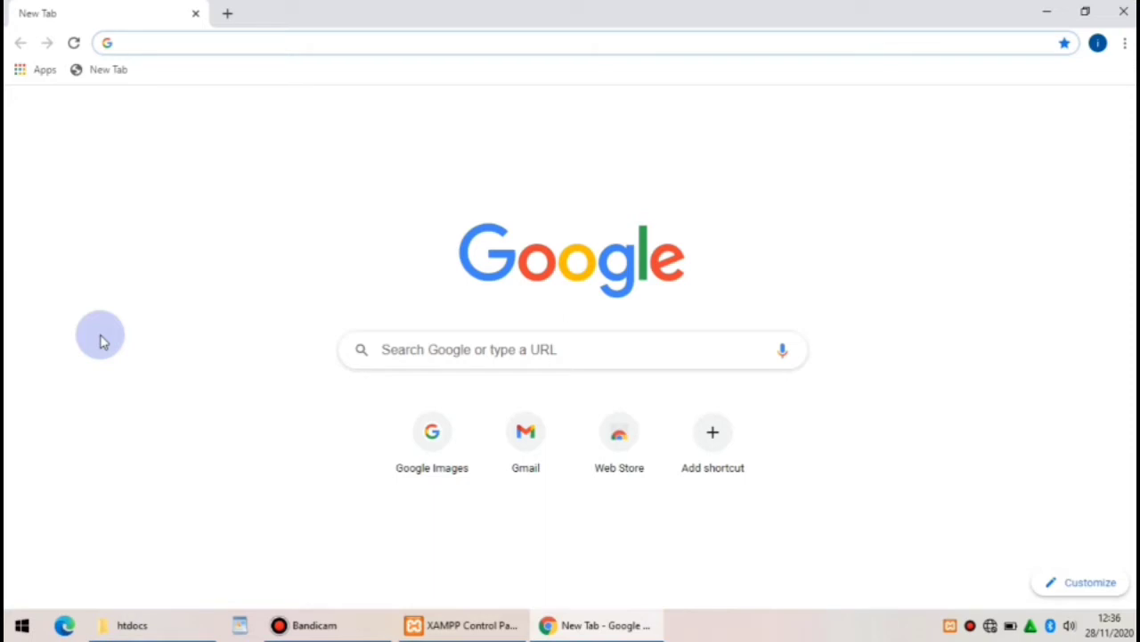
click(142, 43)
text(l)
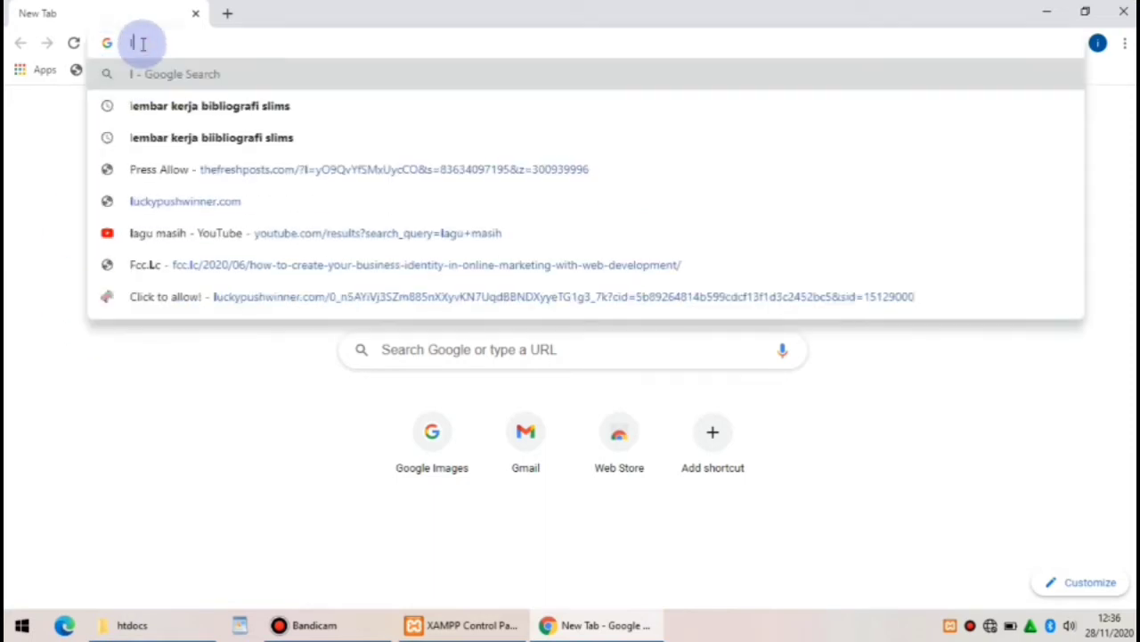
text(ocalhos)
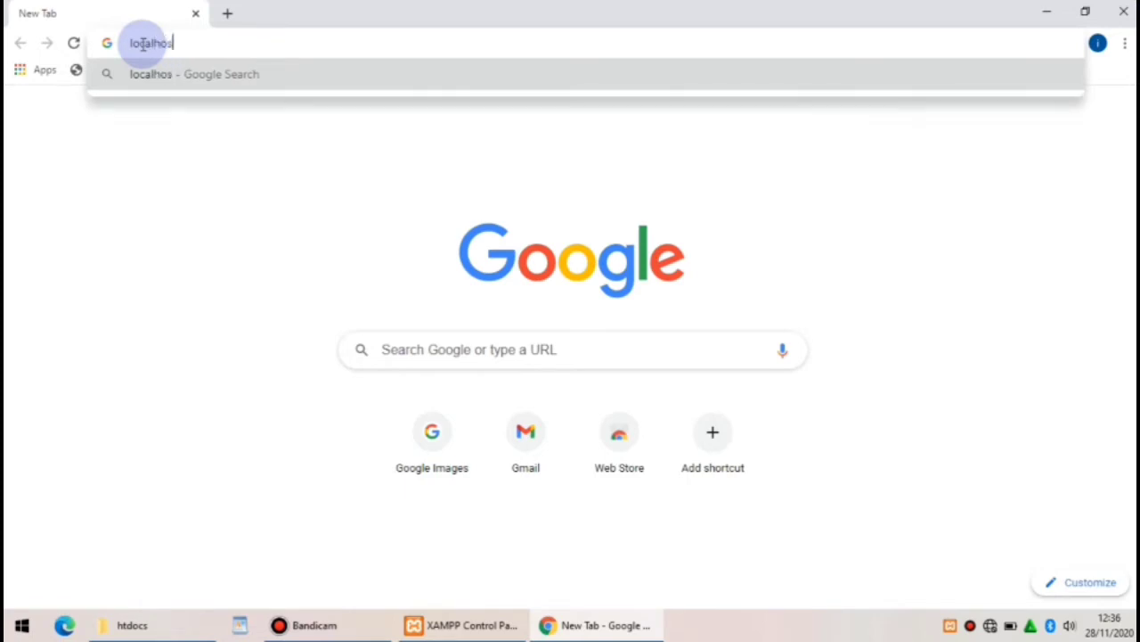
text(t/)
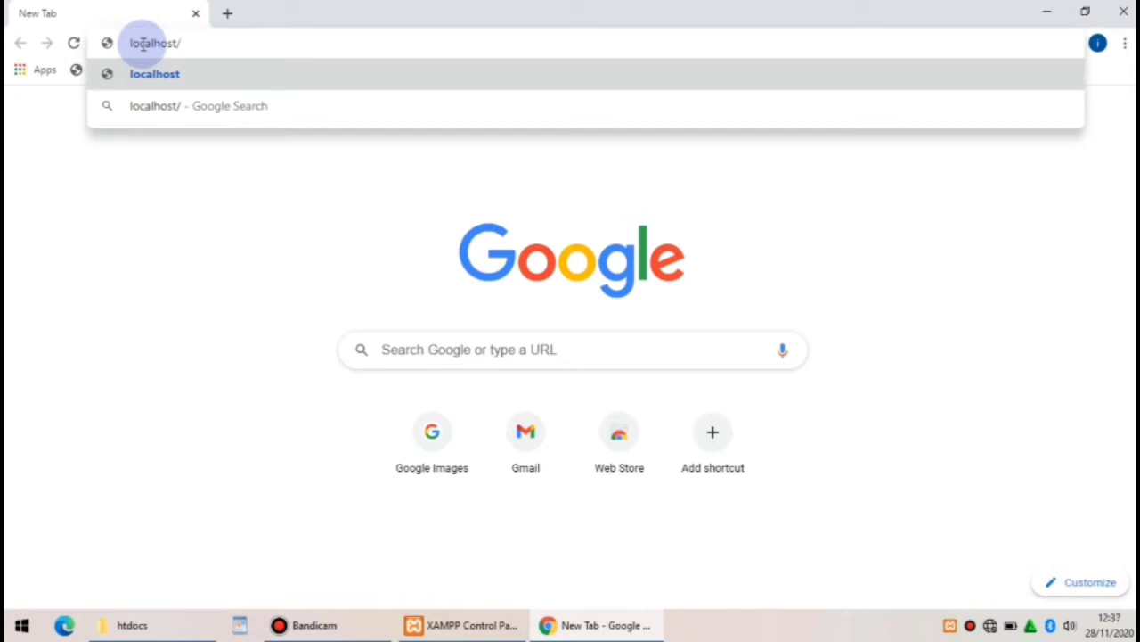
text(bulian)
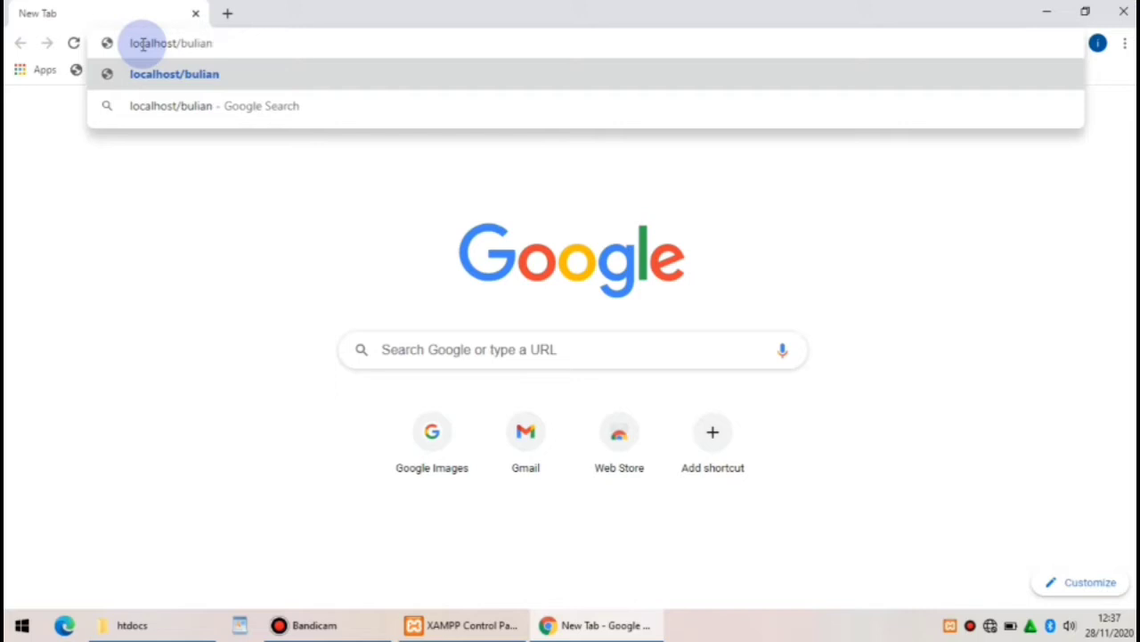
key(Return)
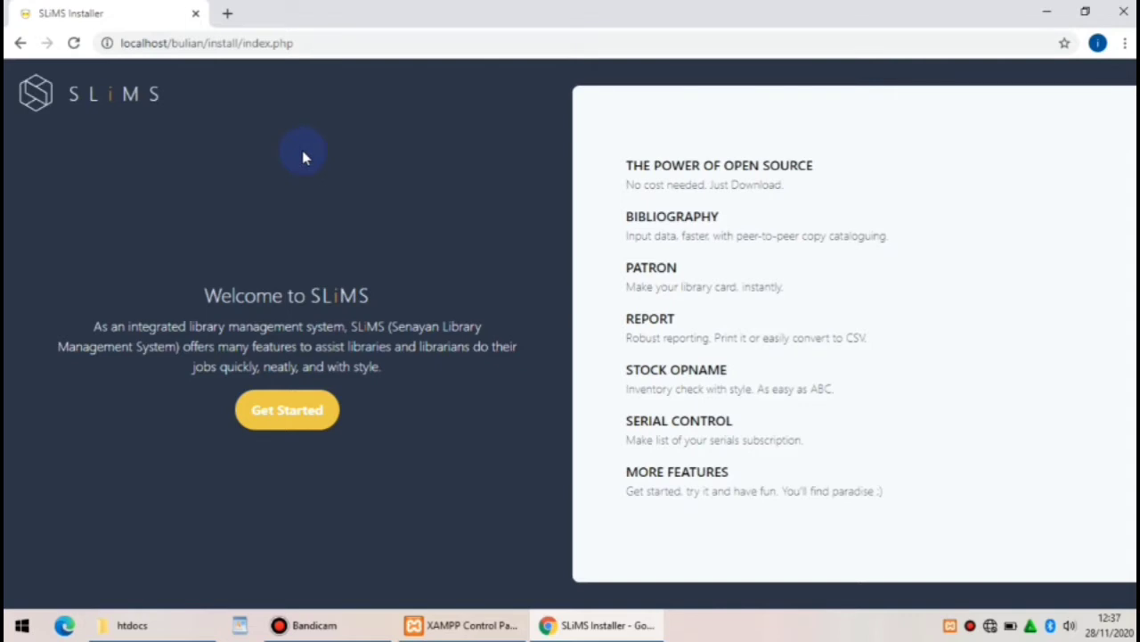
Open localhost/phpmyadmin in a new browser tab
click(228, 14)
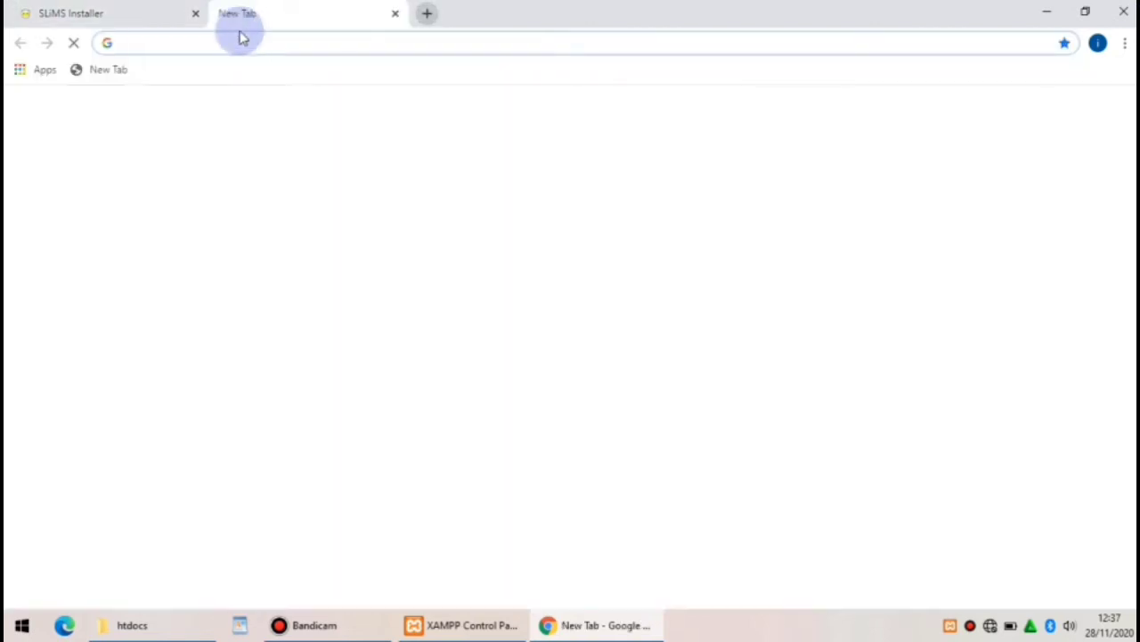
click(244, 42)
text(lo)
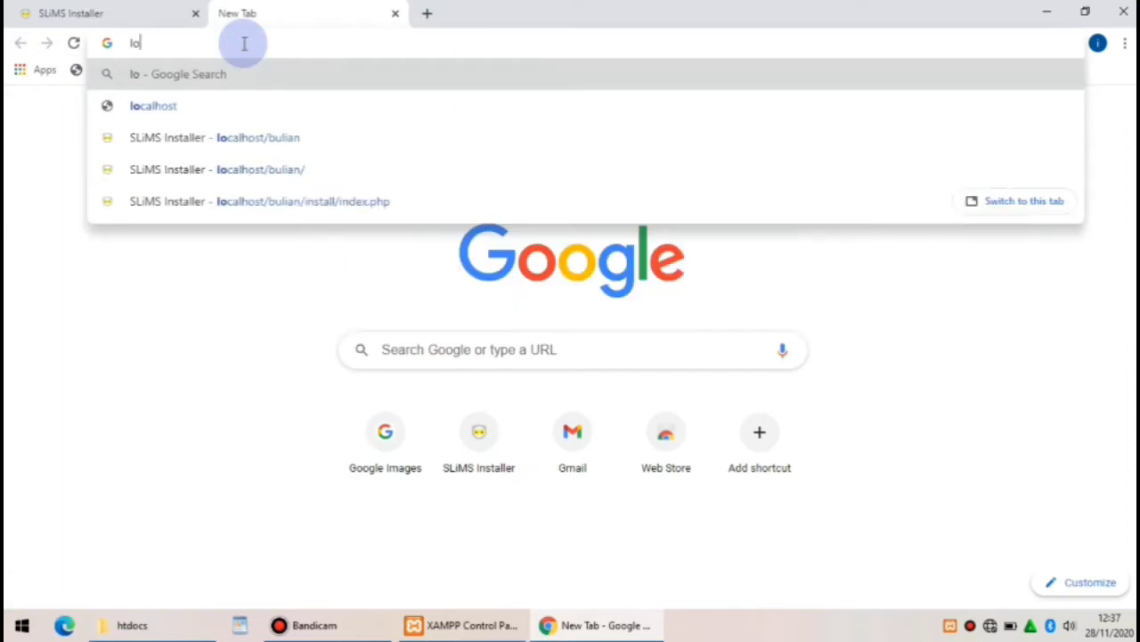
text(calhost)
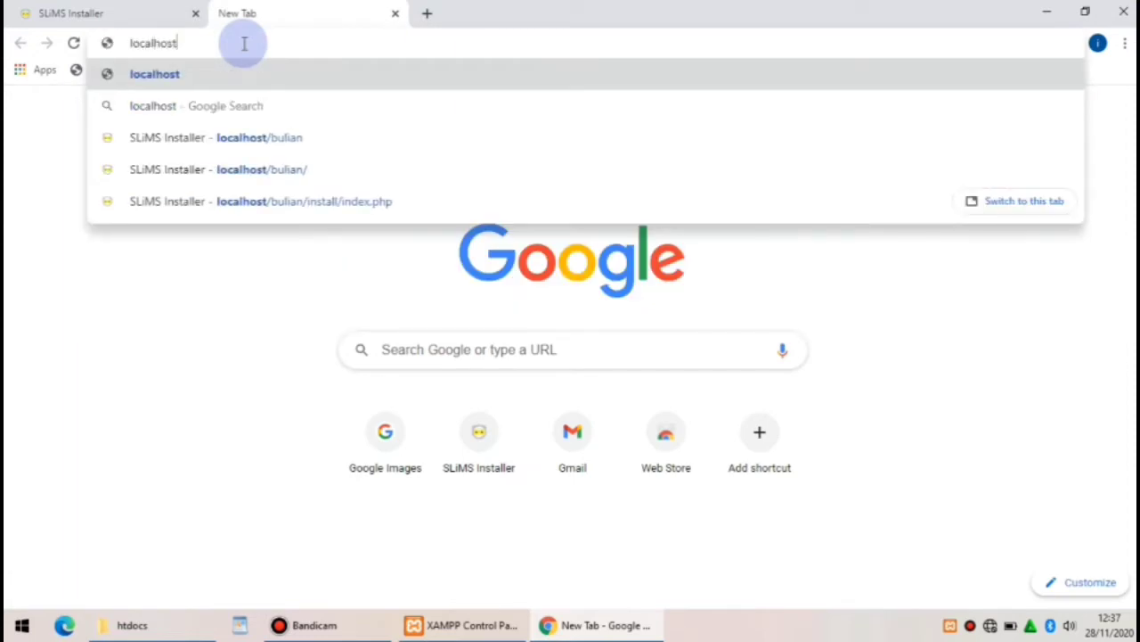
text(/phpm)
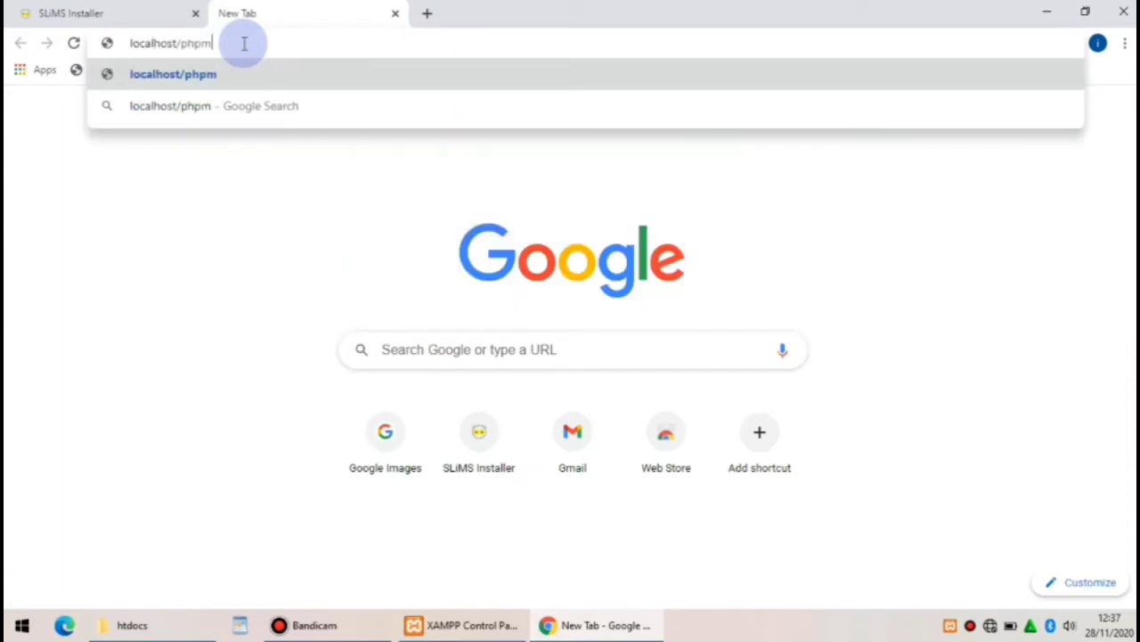
text(yadmin)
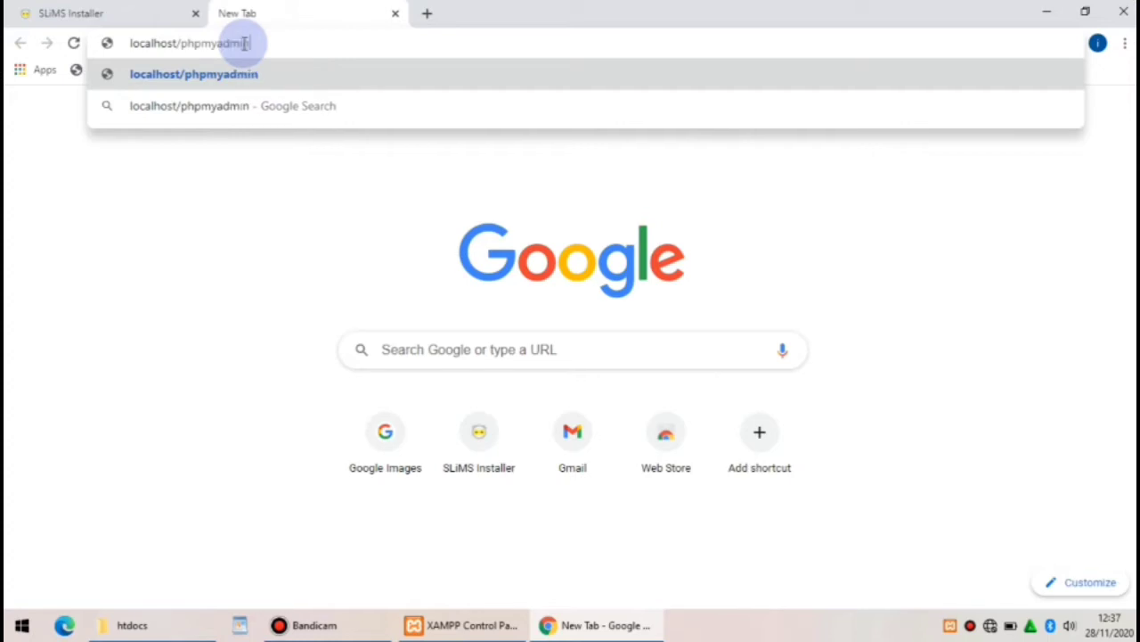
key(Return)
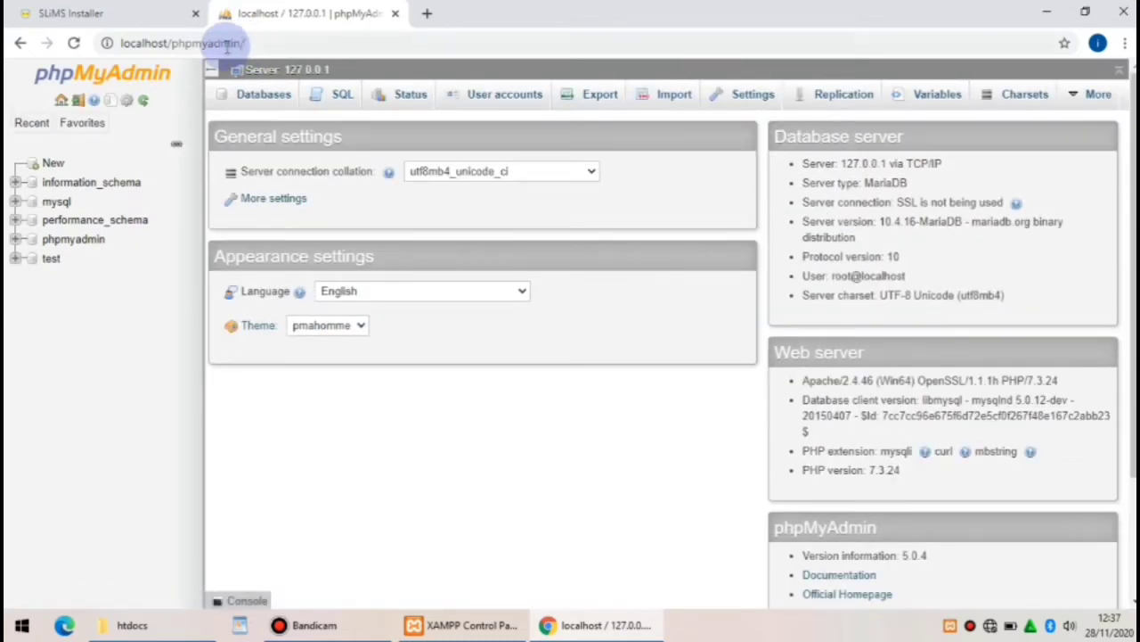
Create a new database named 'bulian' in phpMyAdmin
click(89, 123)
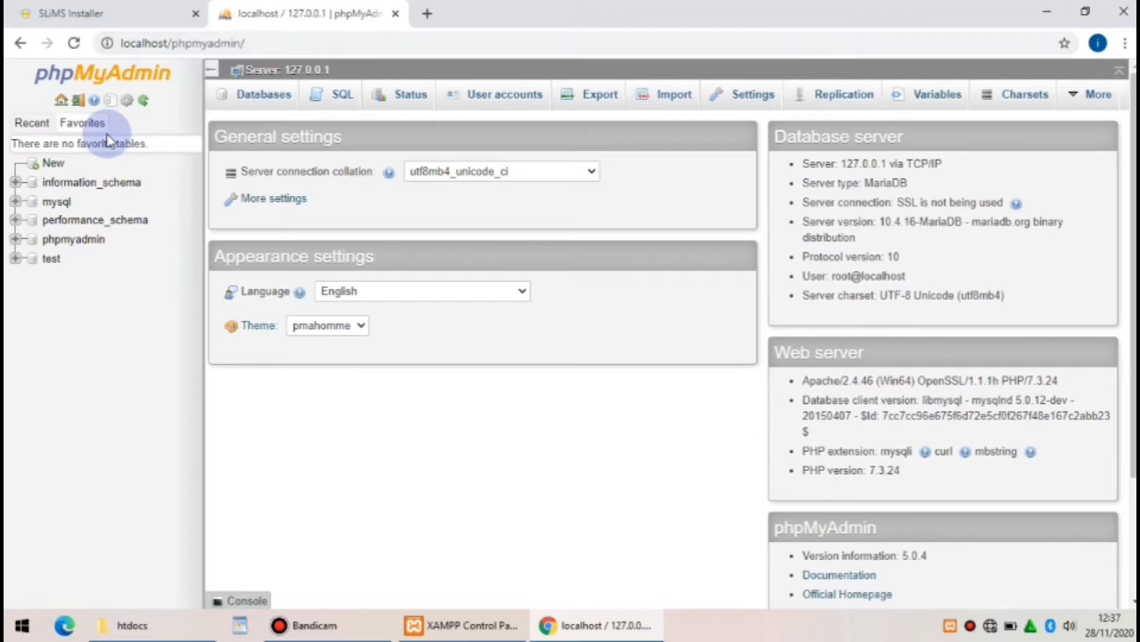
click(52, 166)
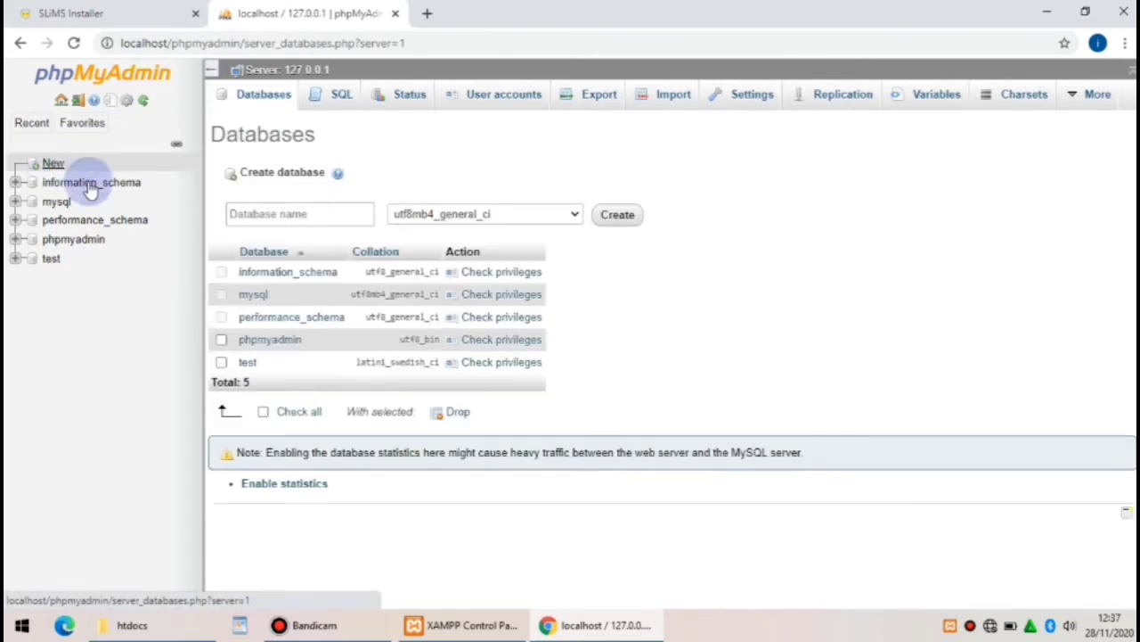
click(241, 215)
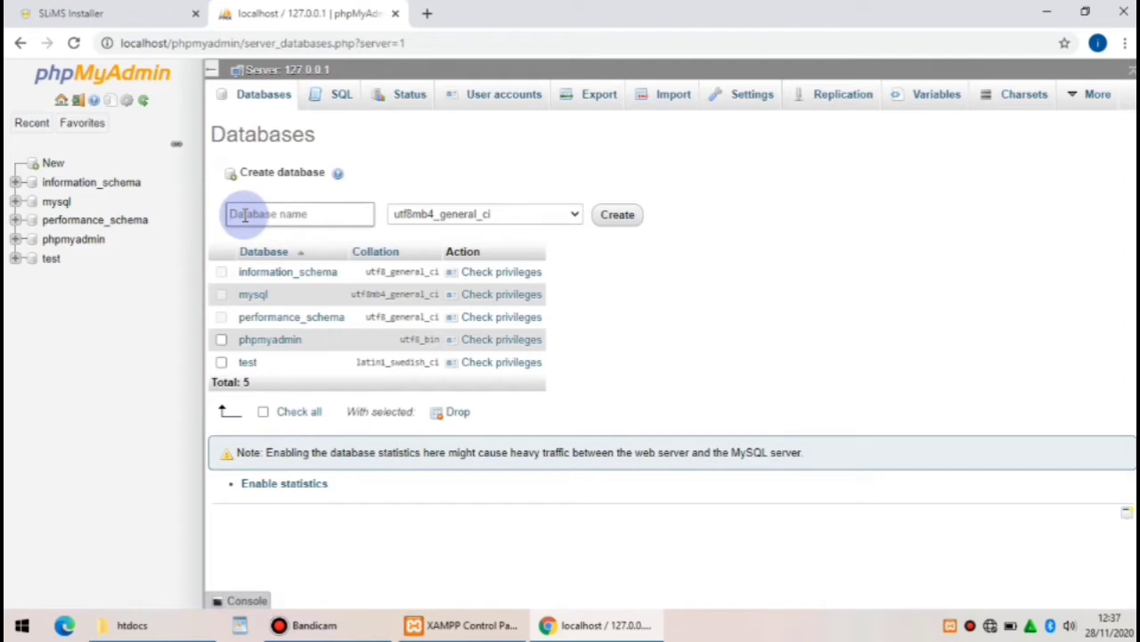
text(bul)
text(lan)
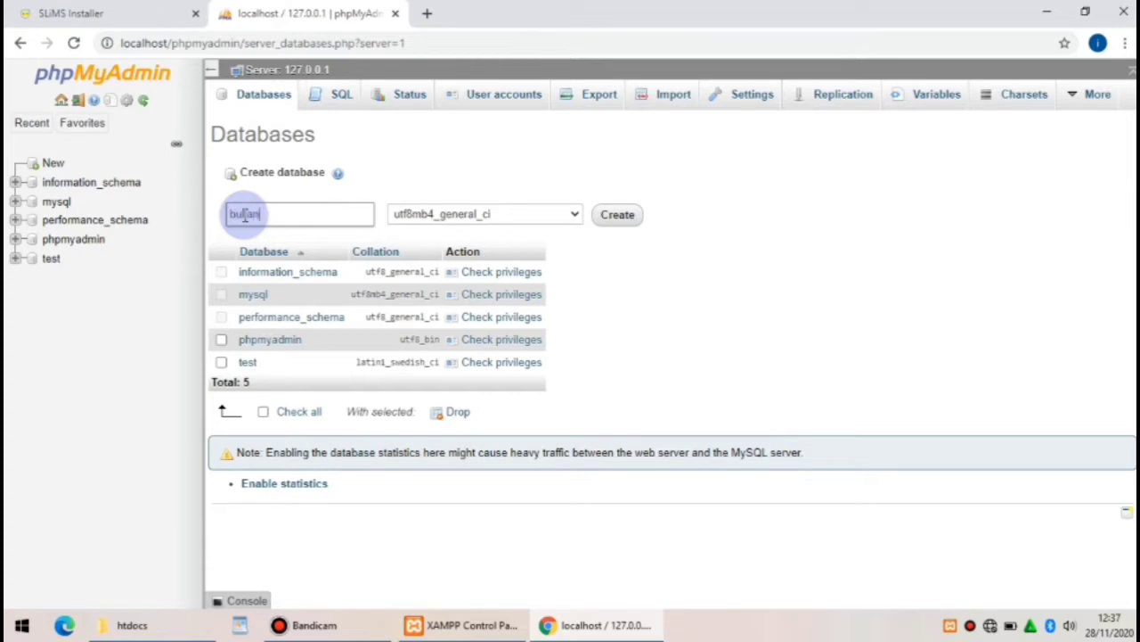
click(621, 223)
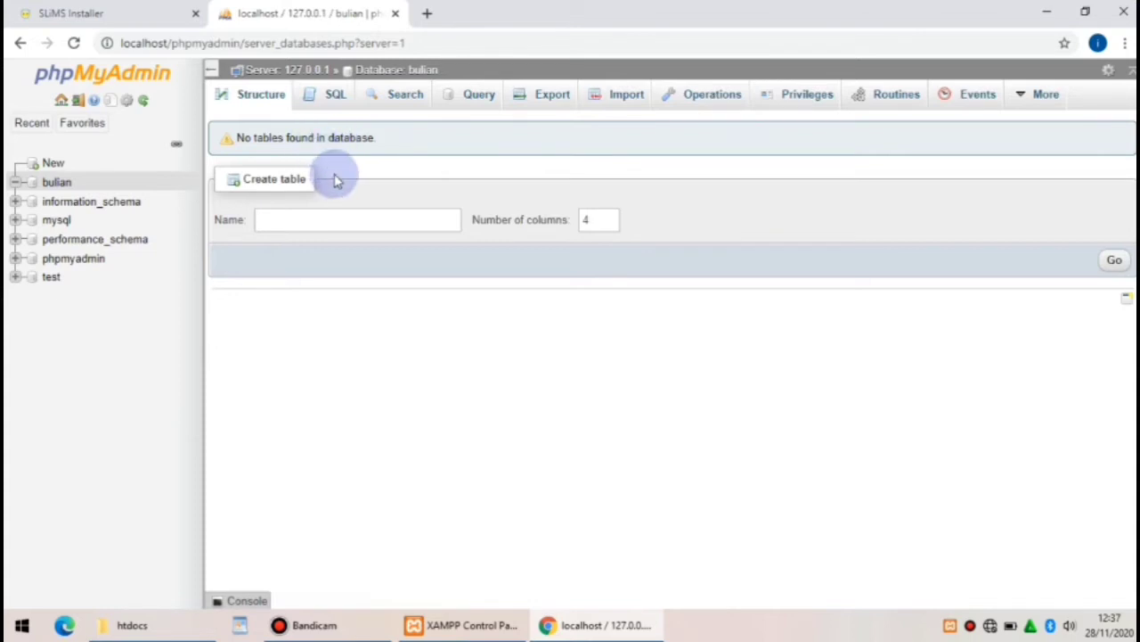
Start the SLiMS installer, pass the requirements check, and choose a new installation
click(129, 18)
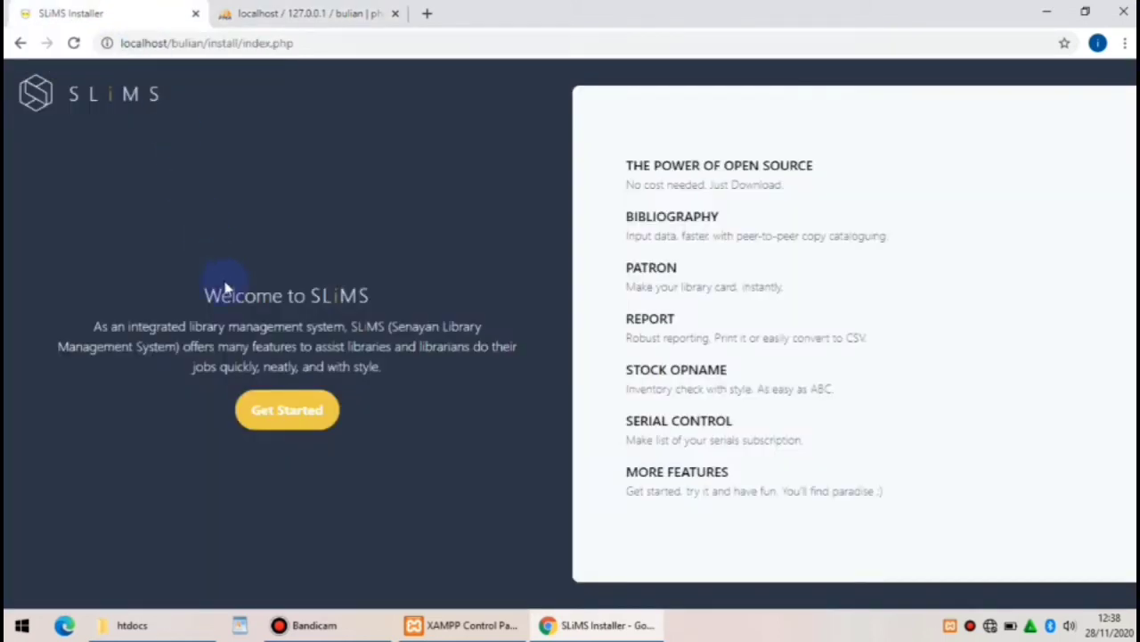
click(283, 415)
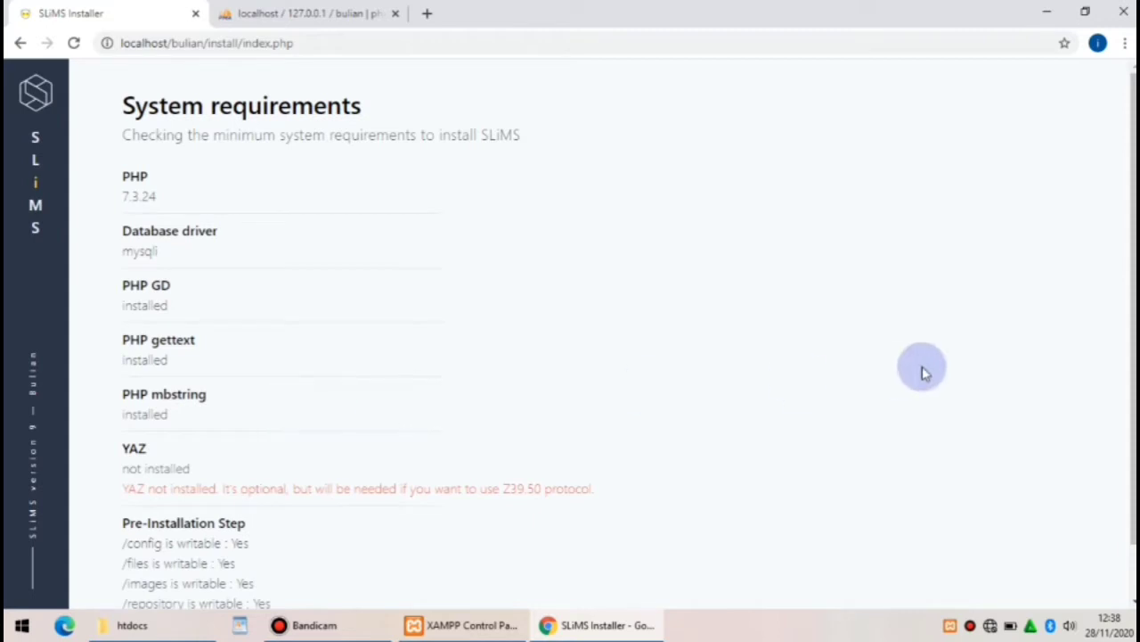
drag(1132, 316, 1133, 367)
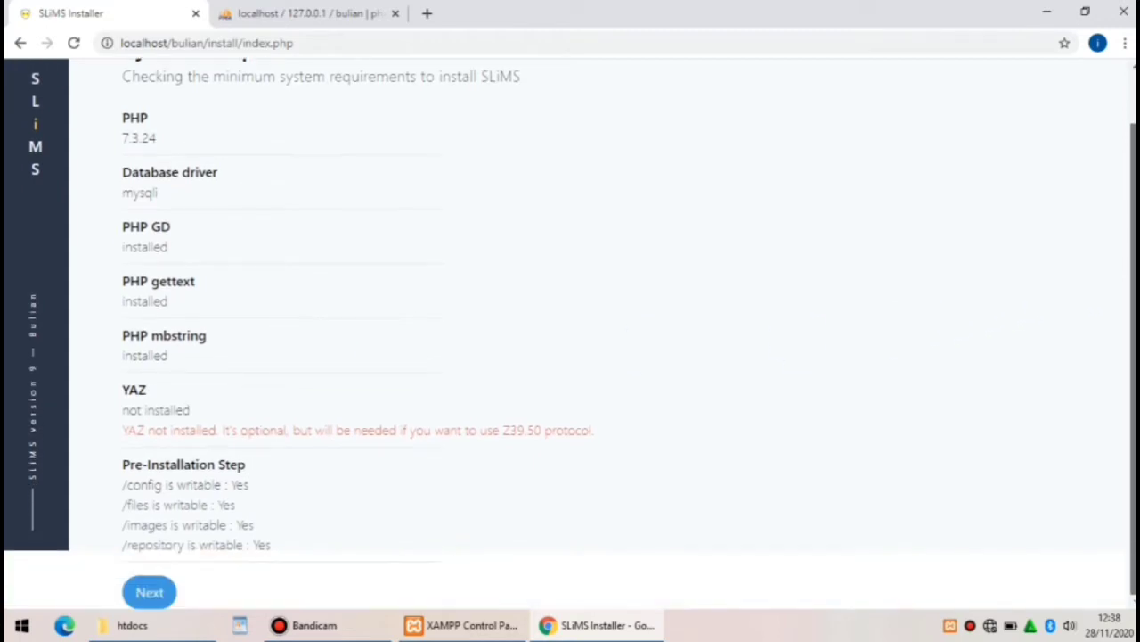
click(148, 593)
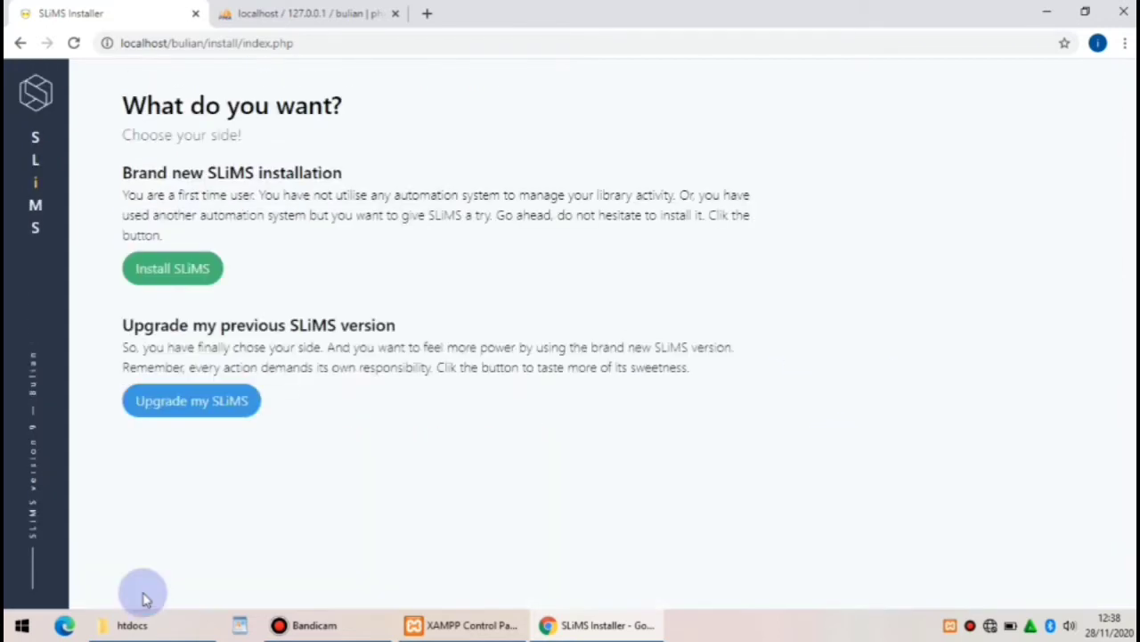
click(194, 274)
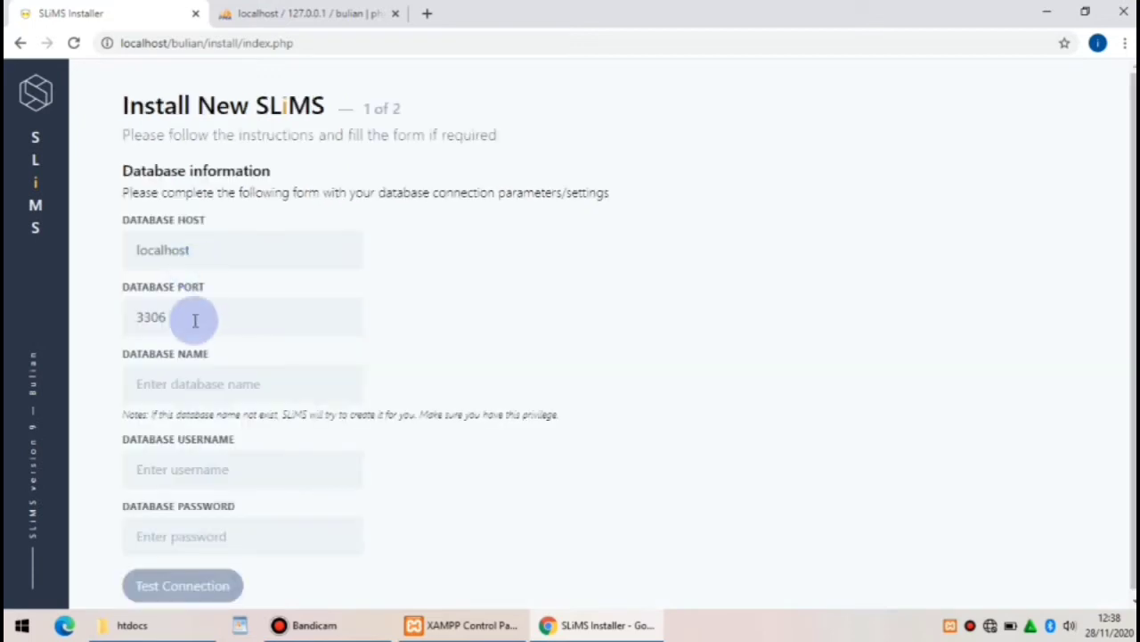
Enter database 'bulian' with user 'root', test the connection, and continue to step 2
click(199, 383)
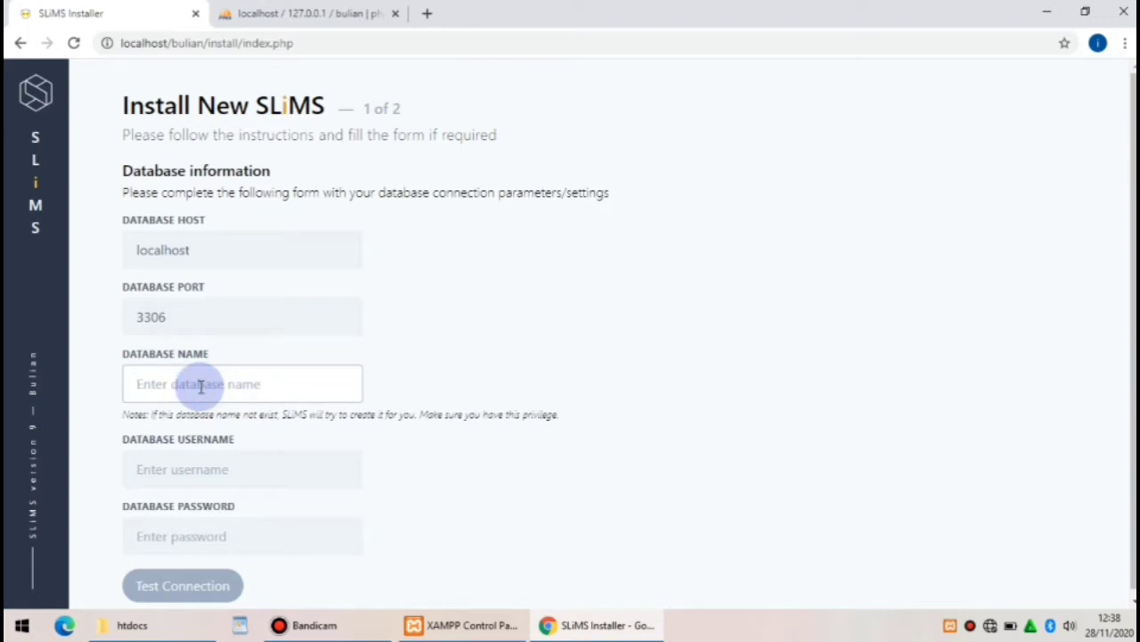
text(bulian)
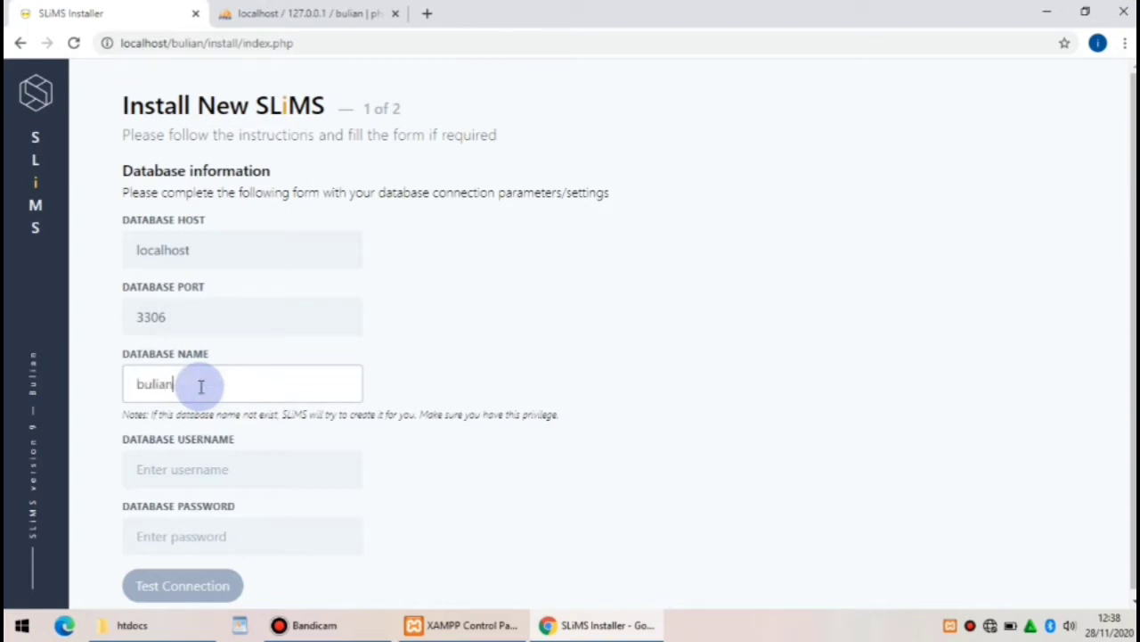
click(205, 469)
text(root)
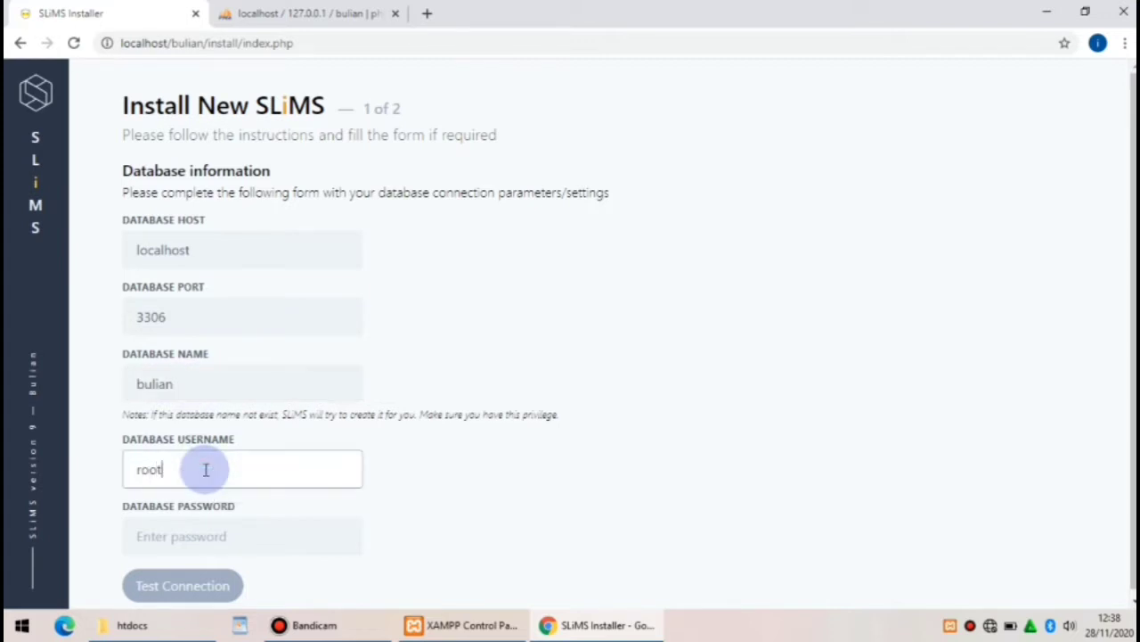
click(198, 588)
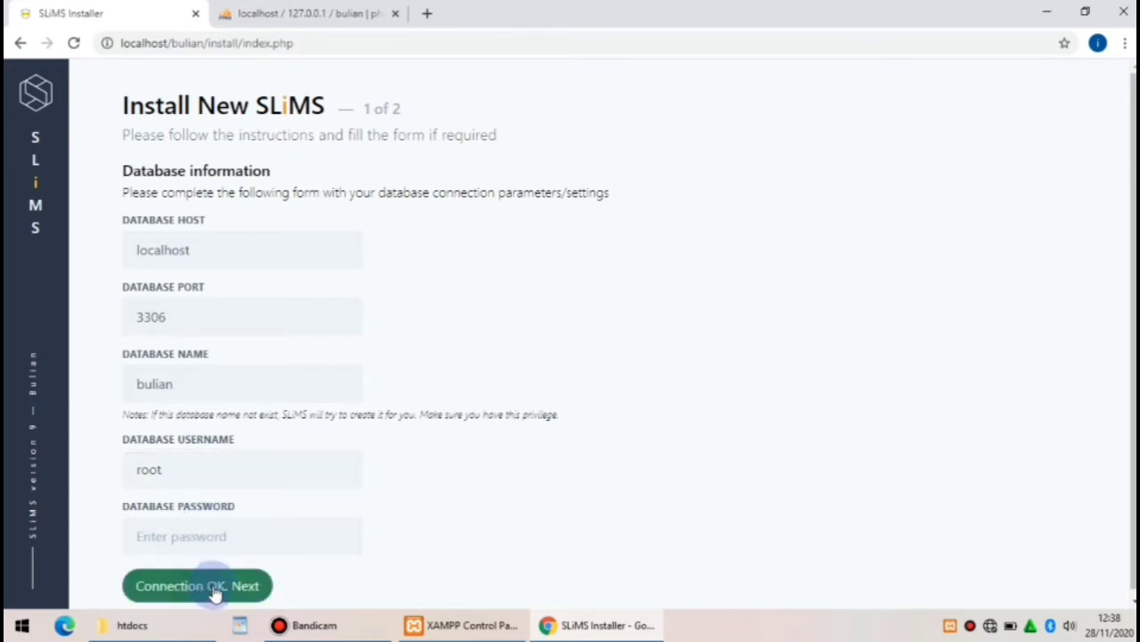
click(215, 592)
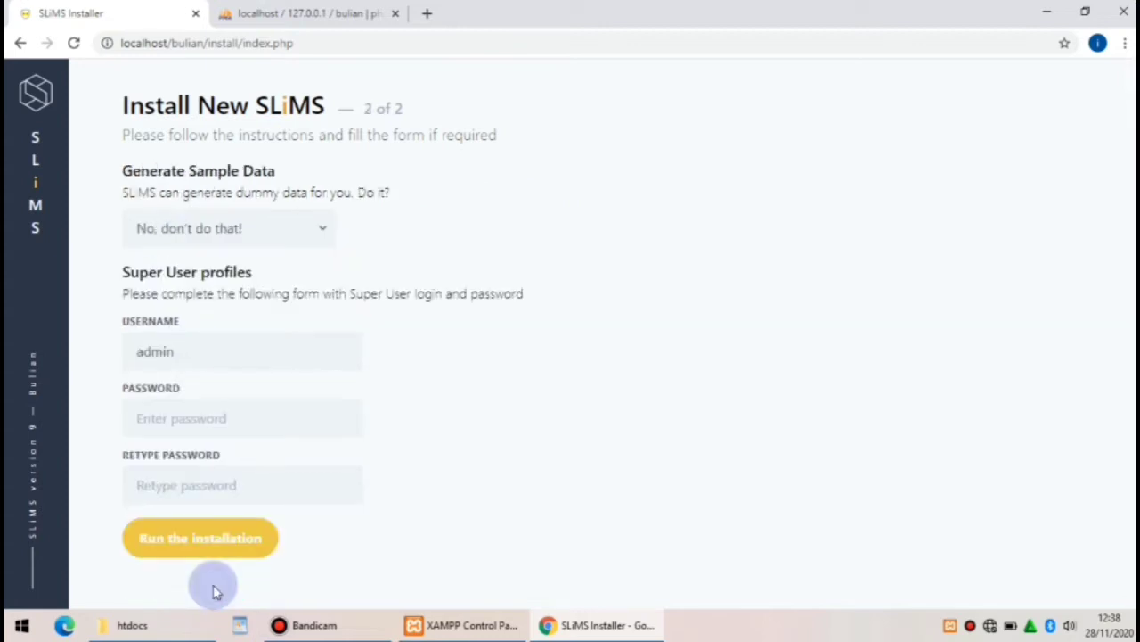
Enable sample data generation, set and confirm the super user password, and run the installation
click(299, 233)
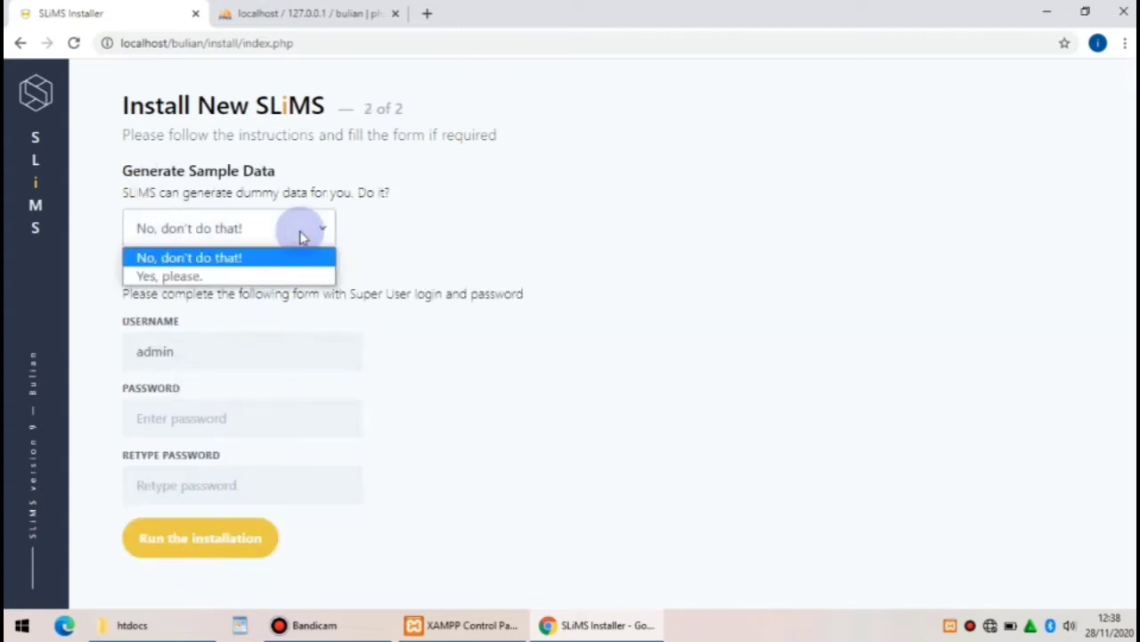
click(229, 278)
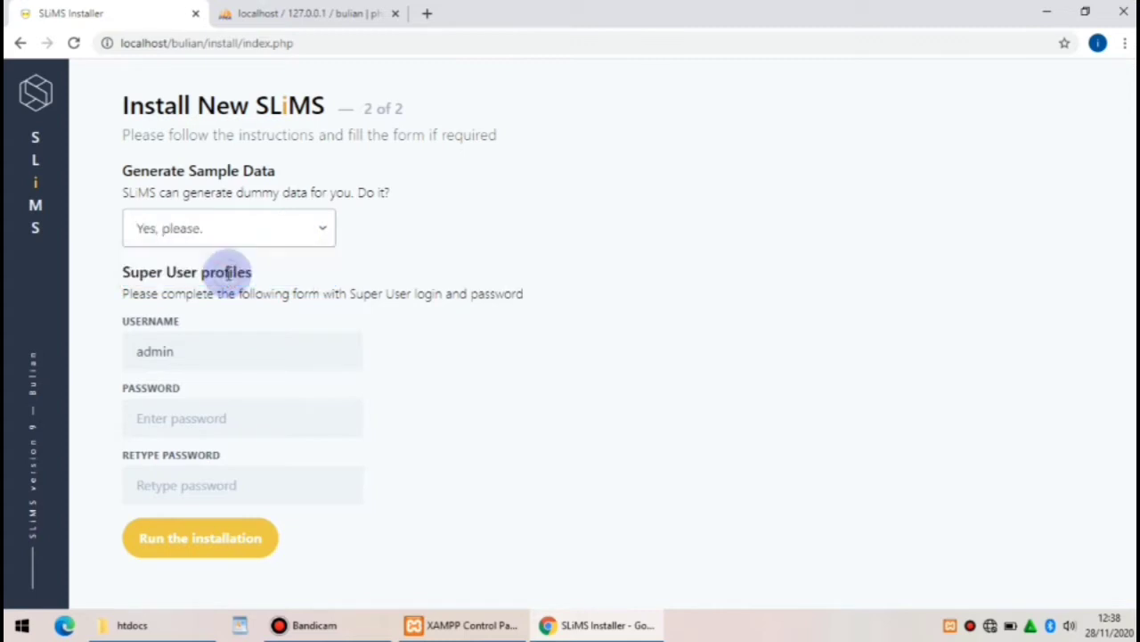
click(164, 418)
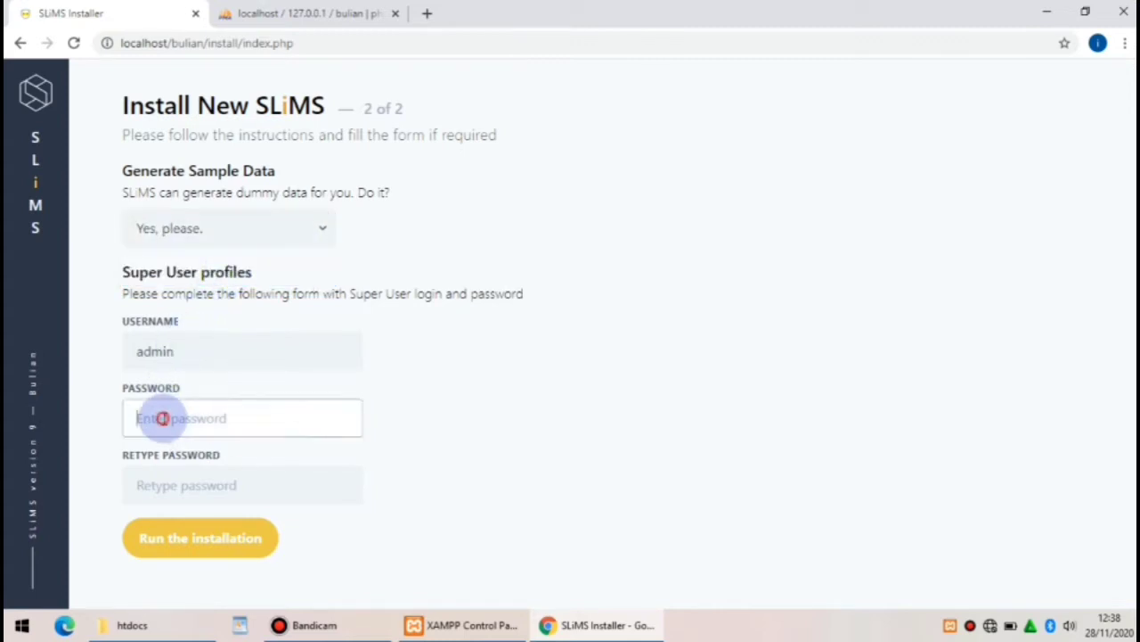
text(admin)
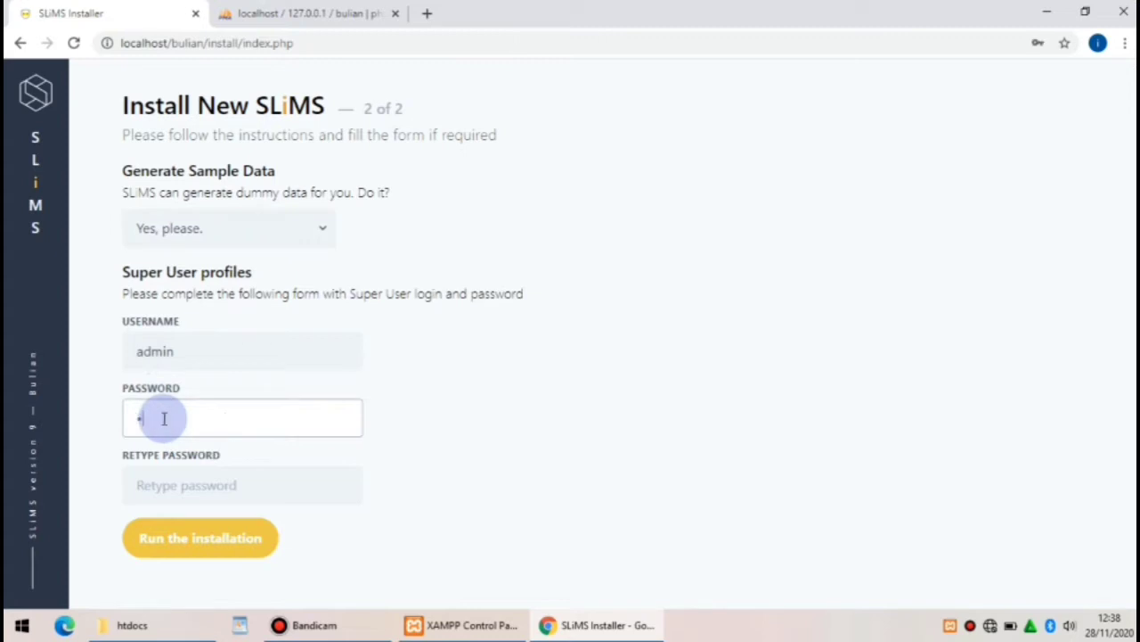
text(123)
click(179, 486)
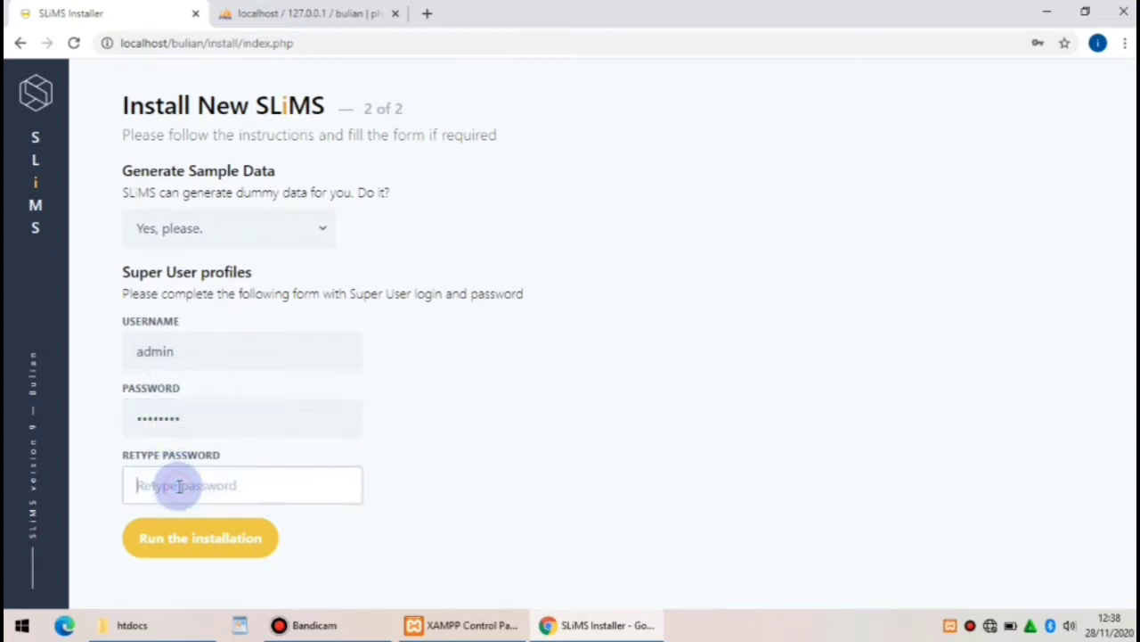
text(admin123)
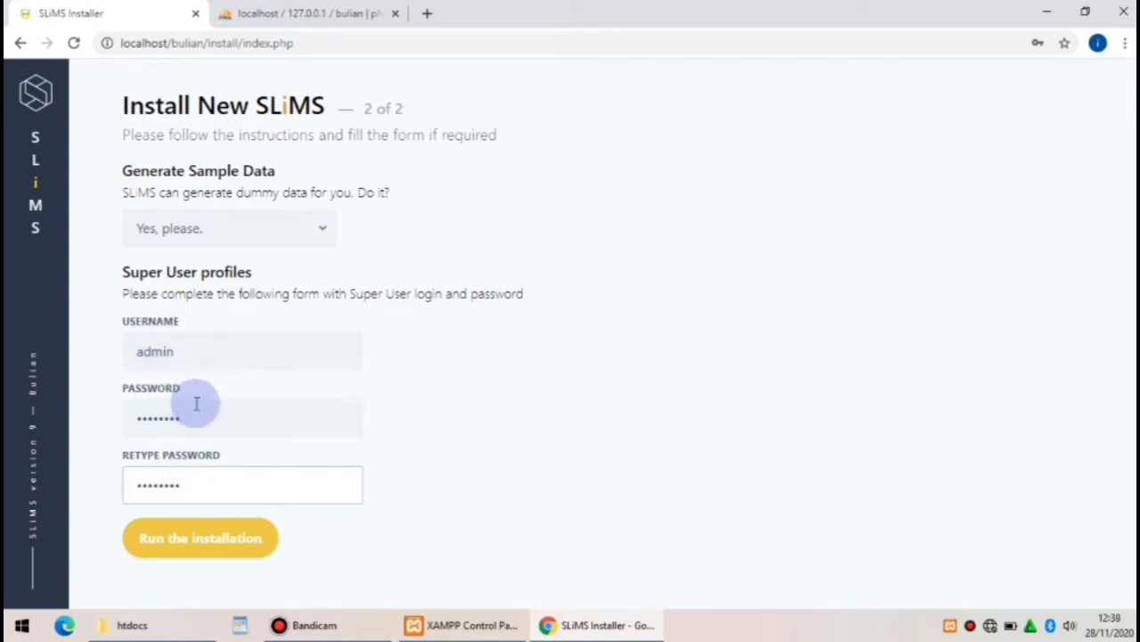
click(221, 545)
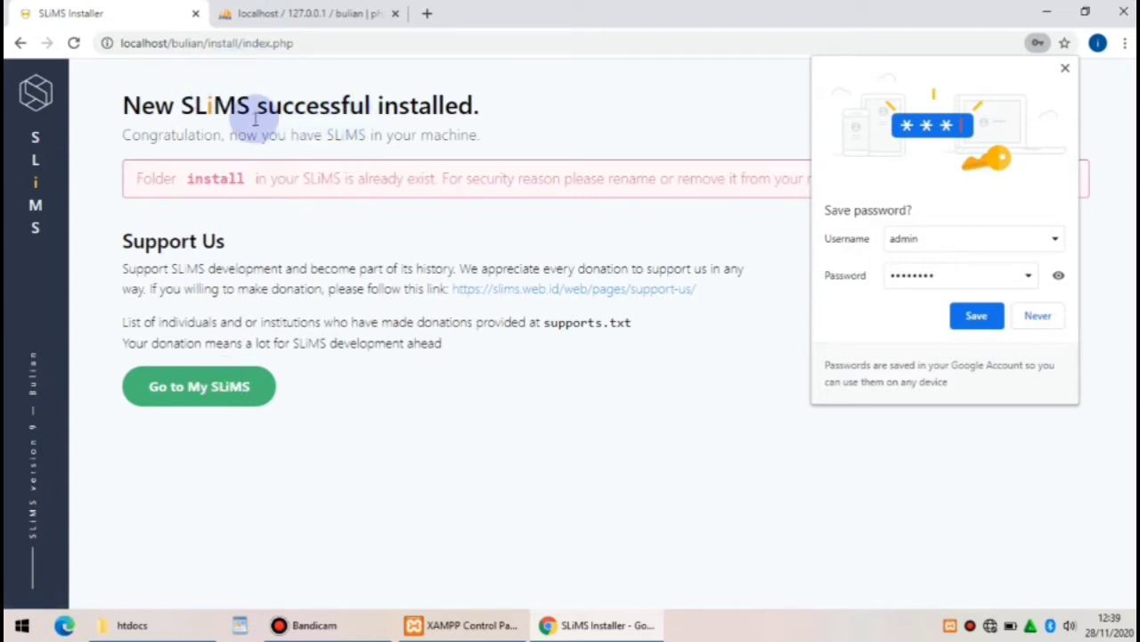
Open the new SLiMS site, decline saving the password, and select the page name in the URL
click(216, 388)
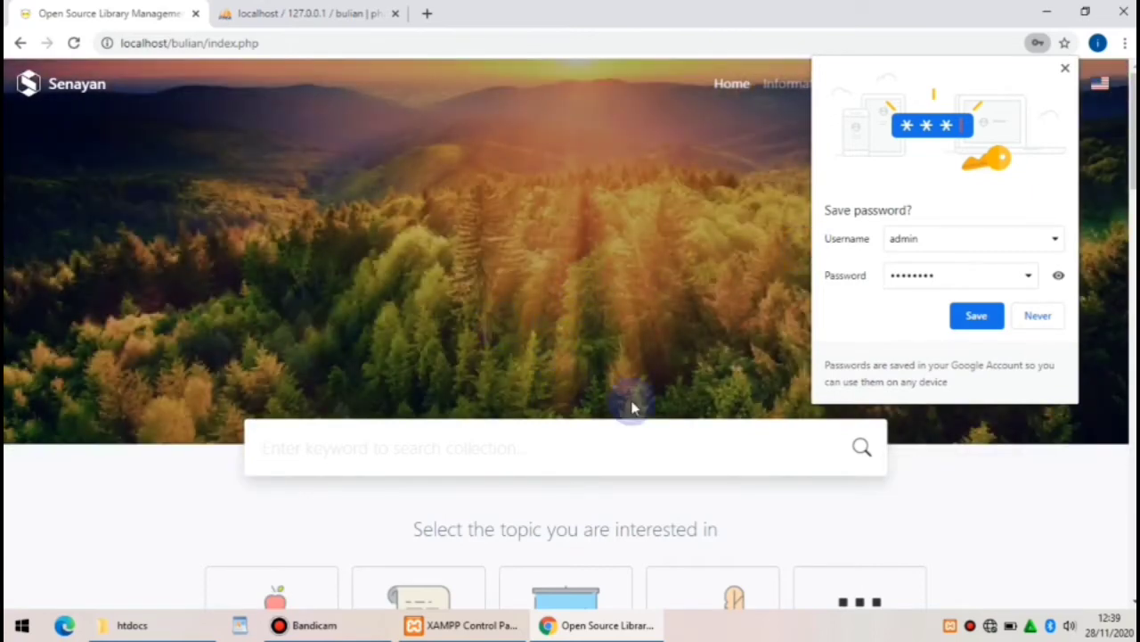
click(1066, 68)
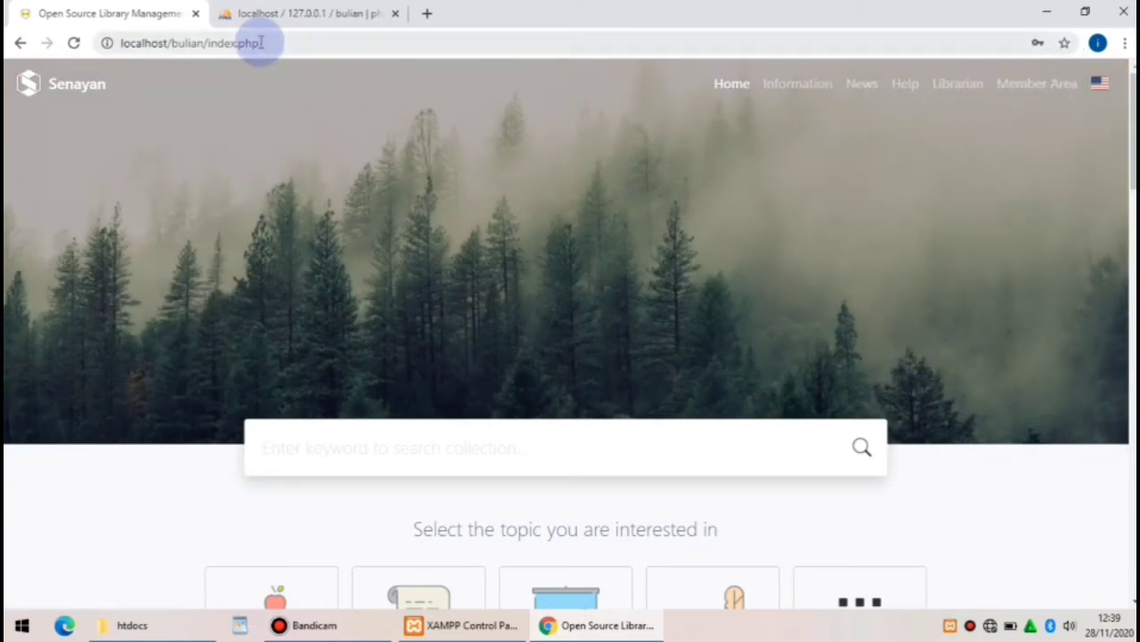
drag(256, 43, 210, 49)
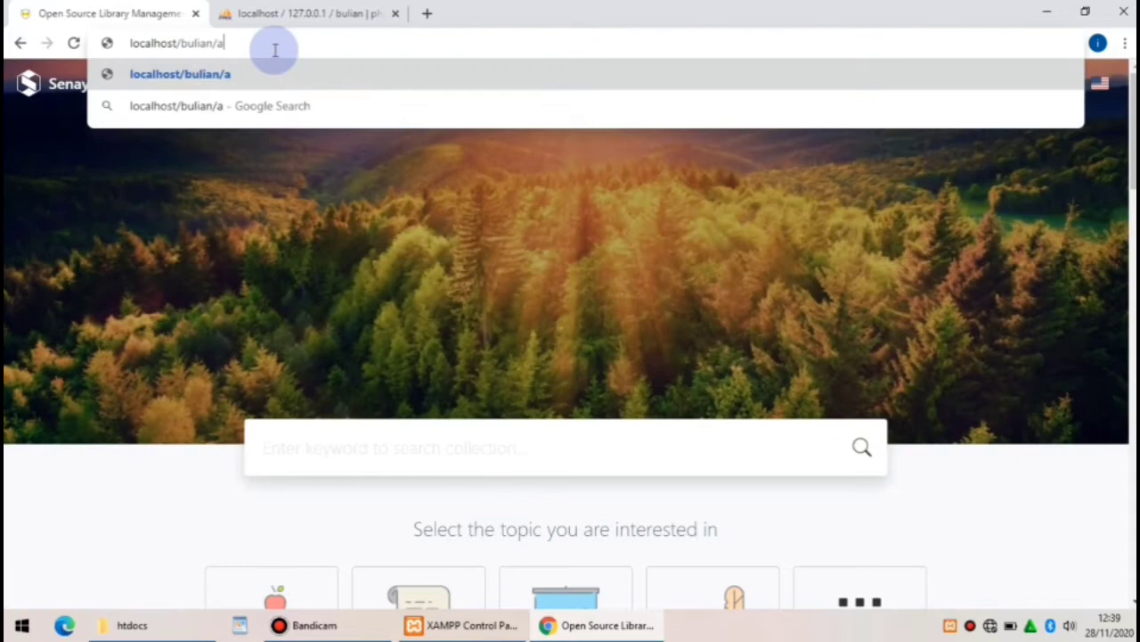
Load localhost/bulian/admin and acknowledge the not-authorized warning
text(dmin)
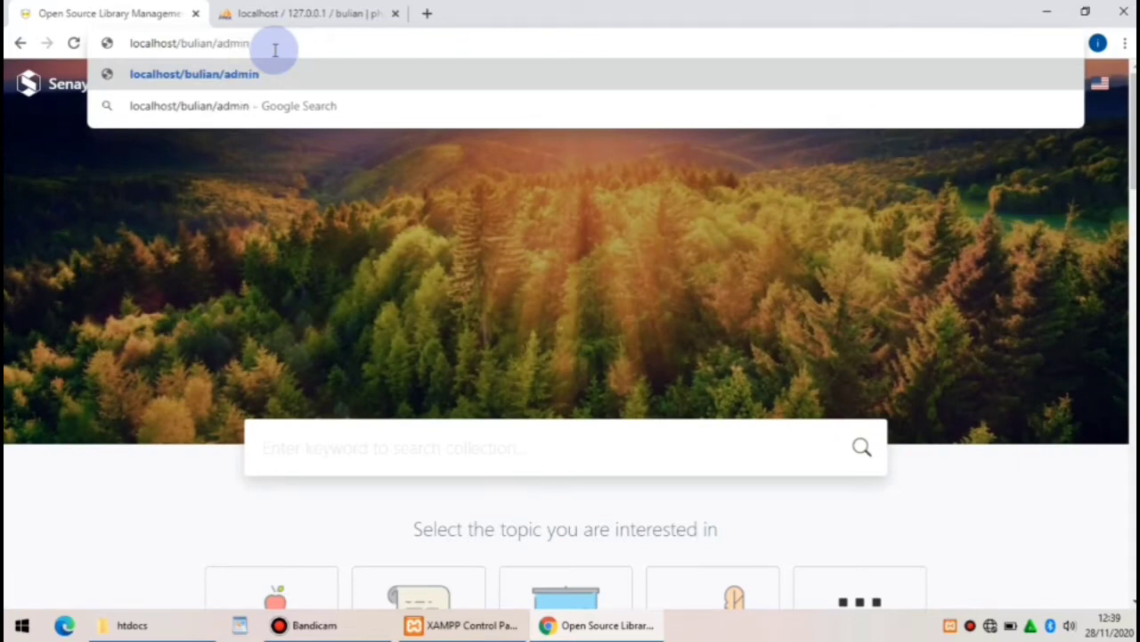
key(Return)
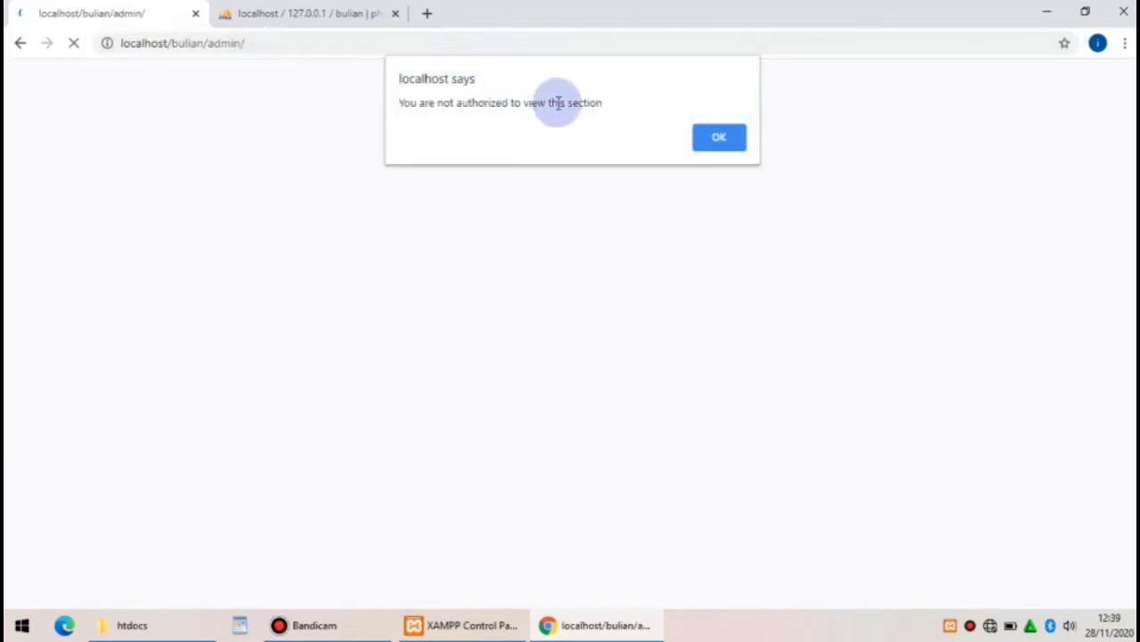
click(717, 141)
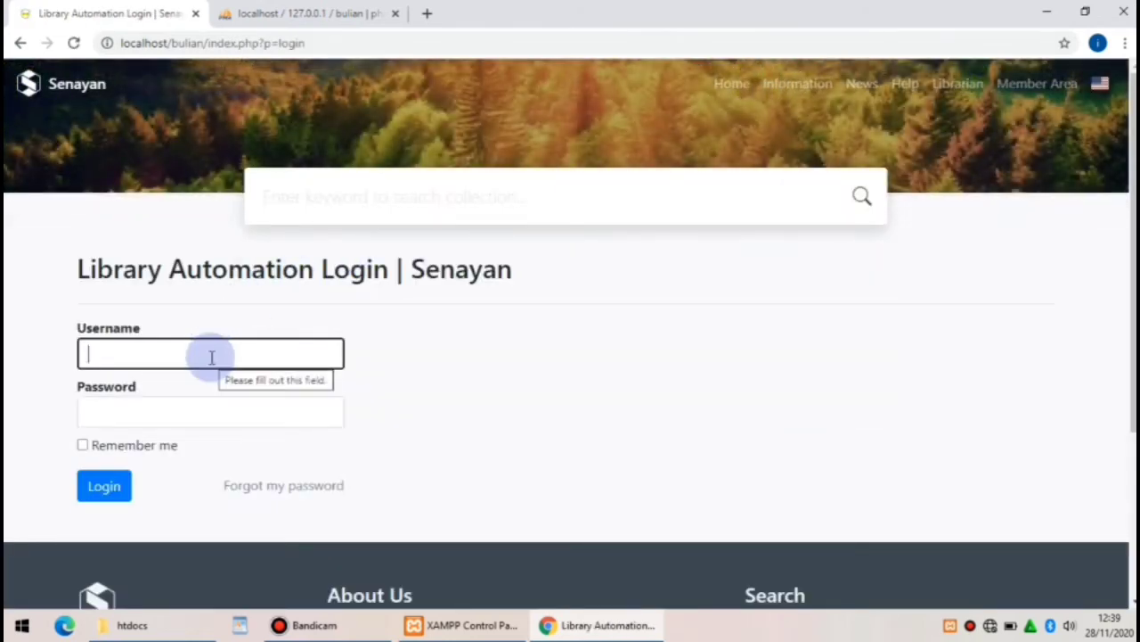
Log in as admin with the super user password and decline saving it in the browser
text(admin)
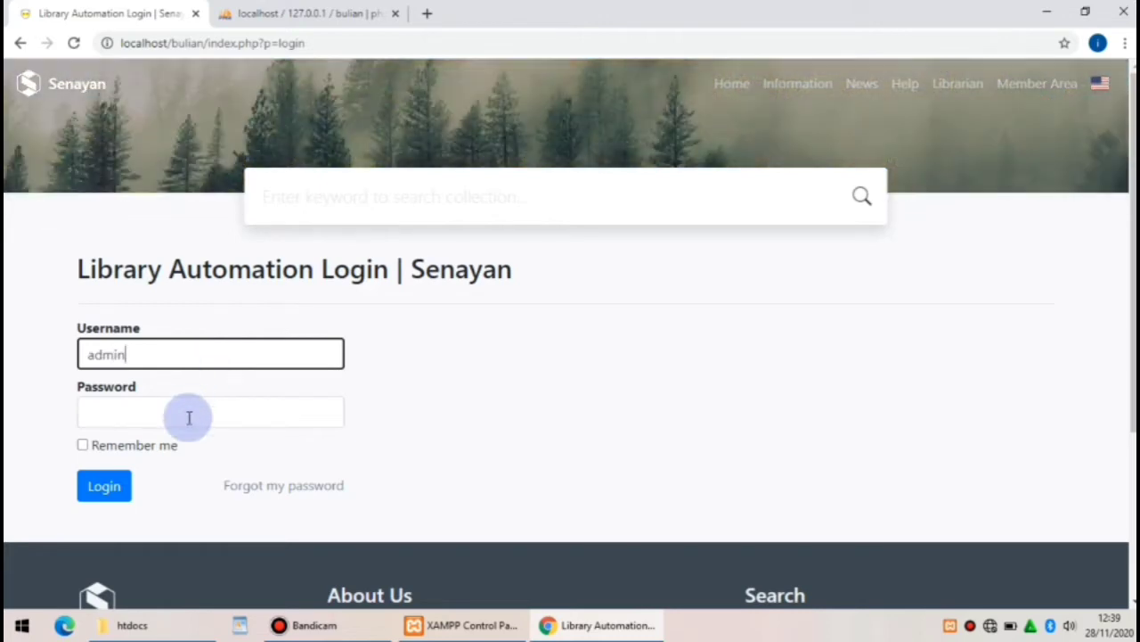
click(189, 415)
text(admin123)
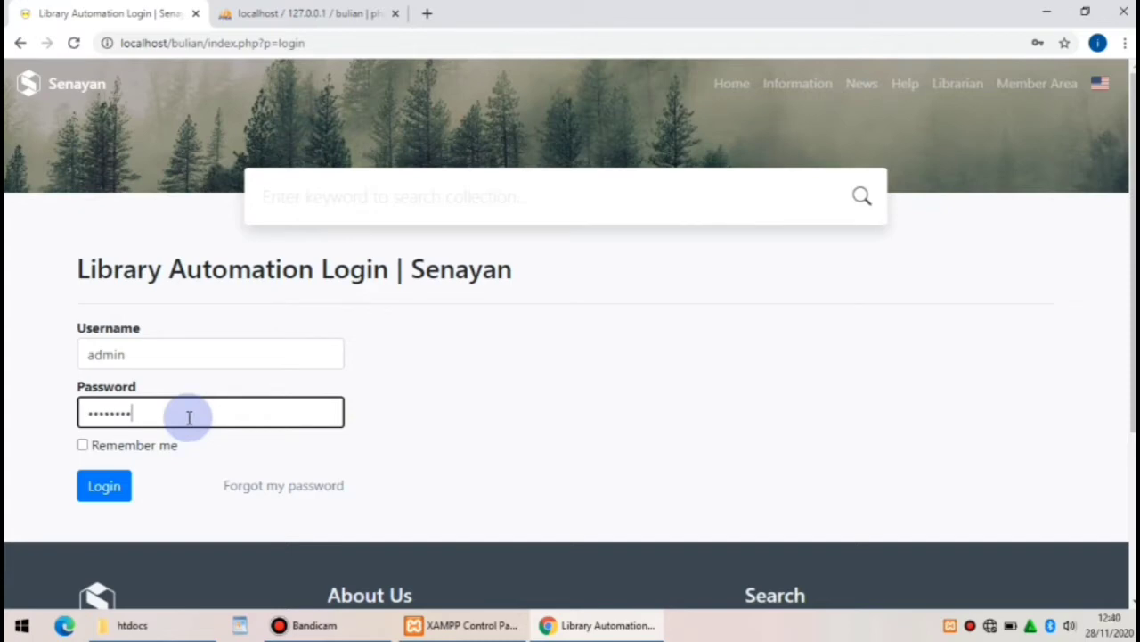
click(107, 487)
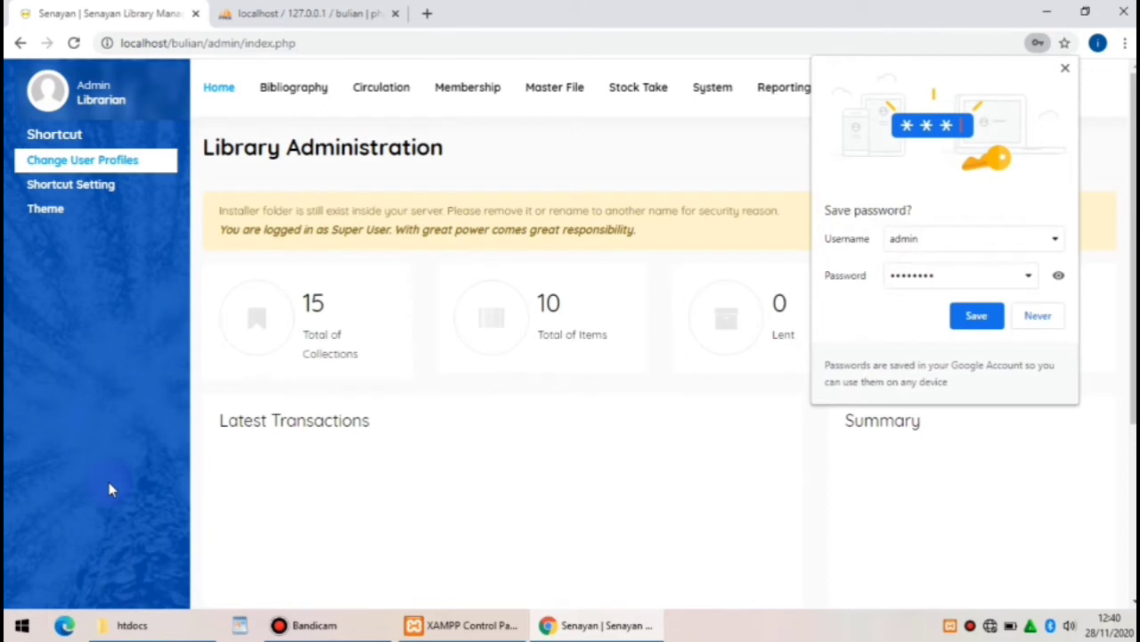
click(788, 91)
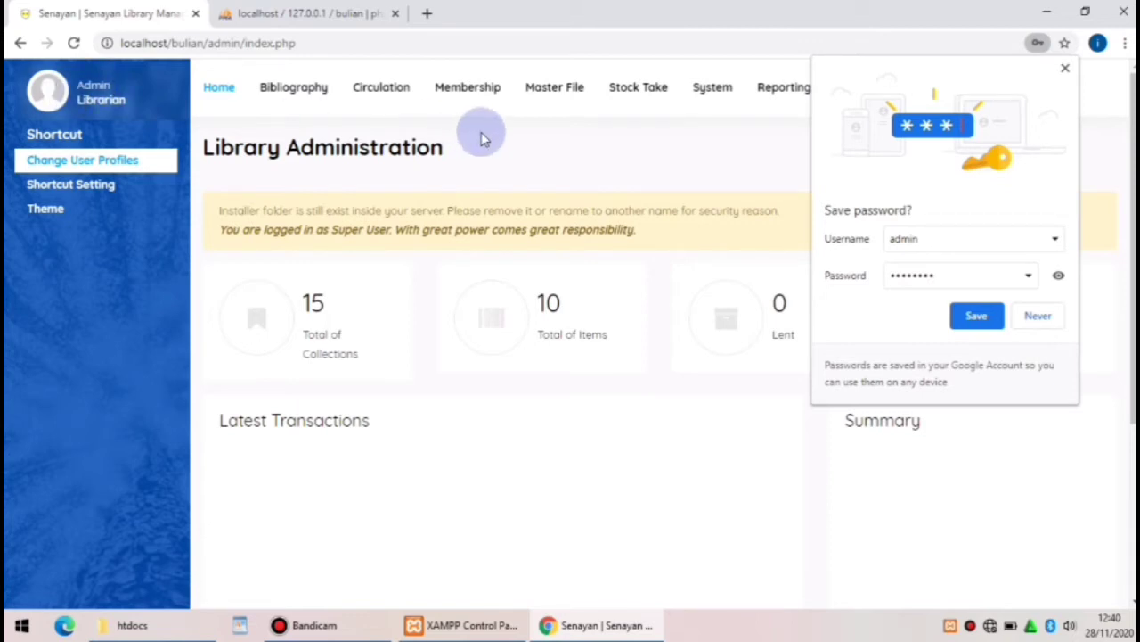
click(1065, 68)
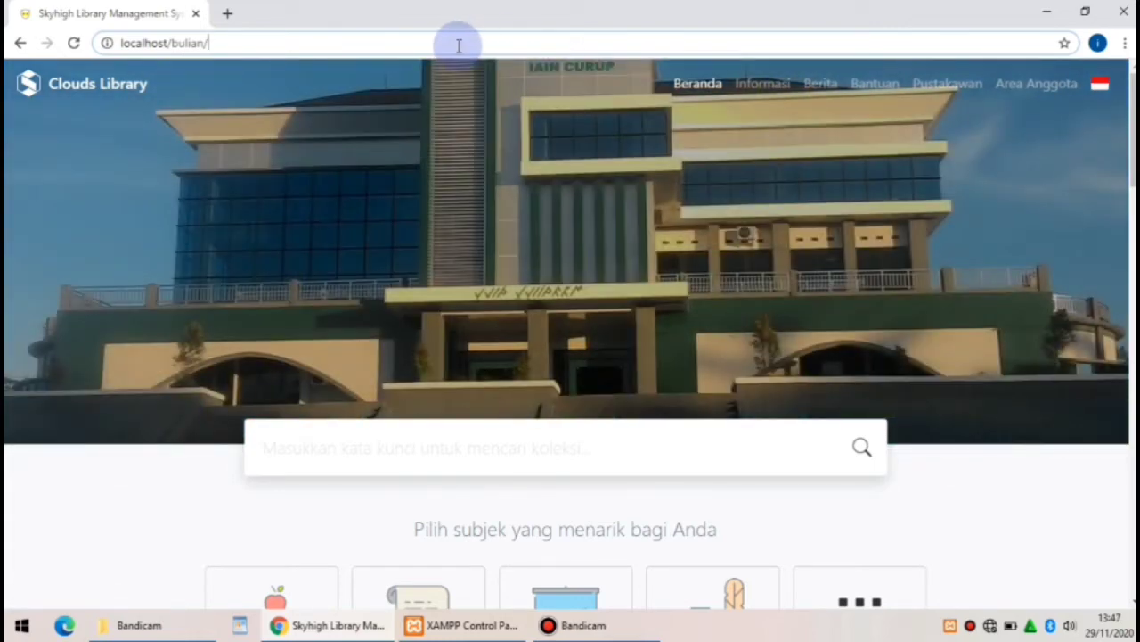
Load localhost/bulian/admin and dismiss the not-authorized warning
text(admin)
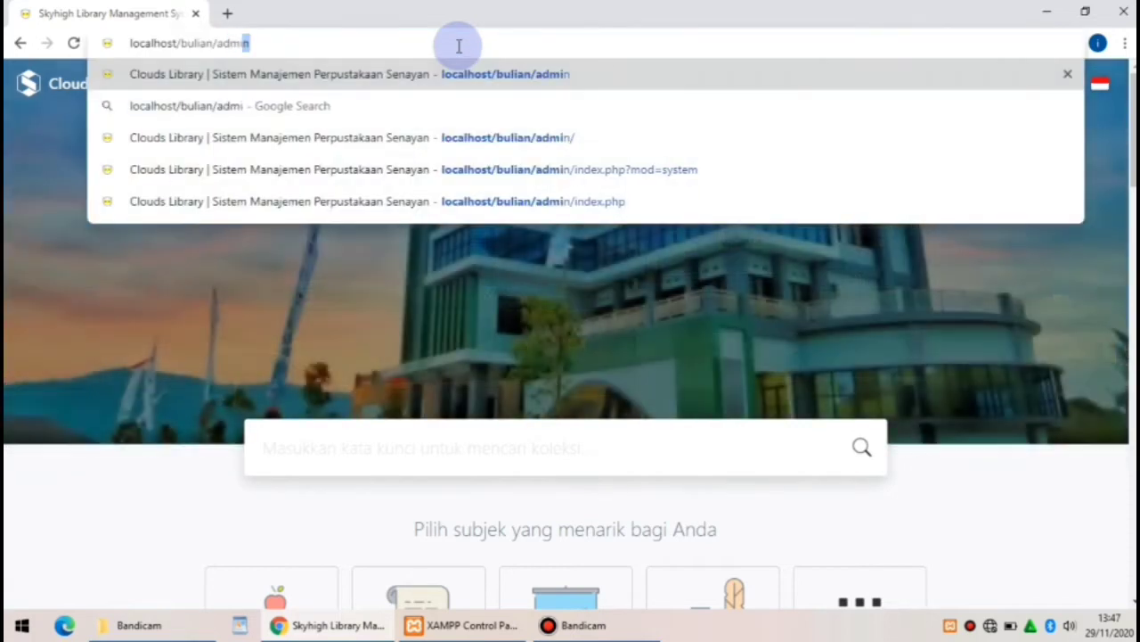
key(Return)
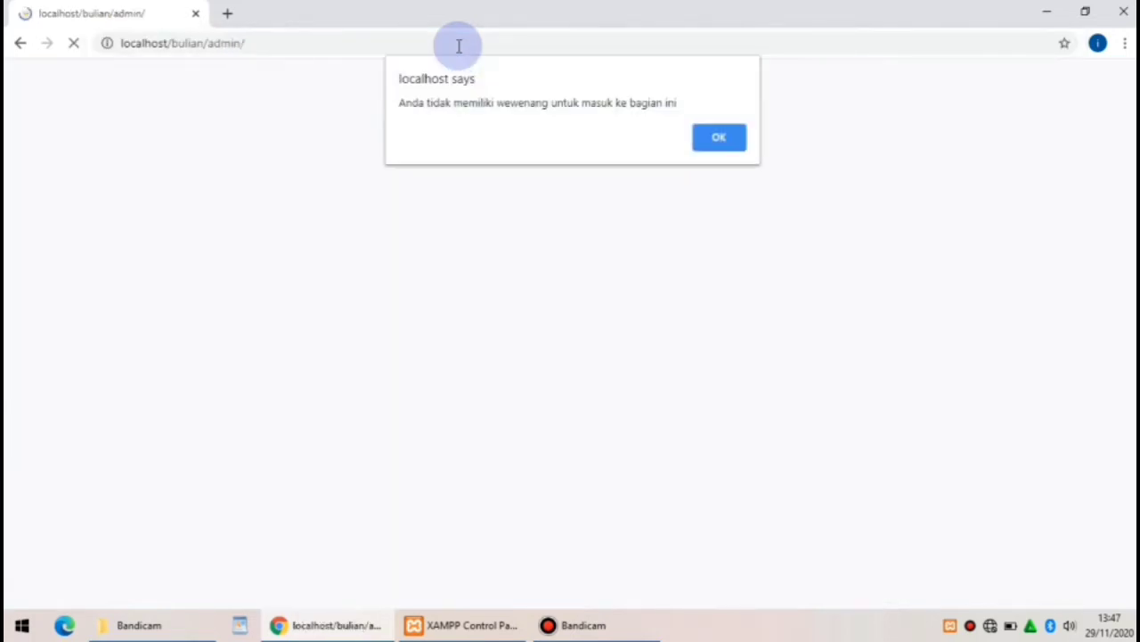
click(724, 142)
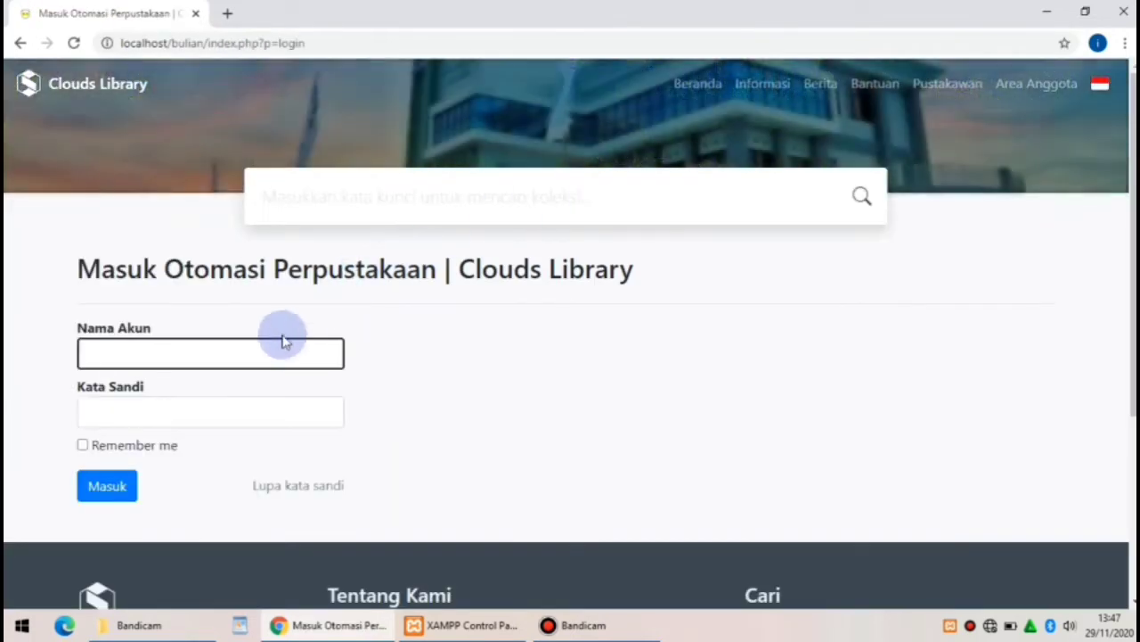
Sign in to the Clouds Library admin with the admin account name and password
click(273, 354)
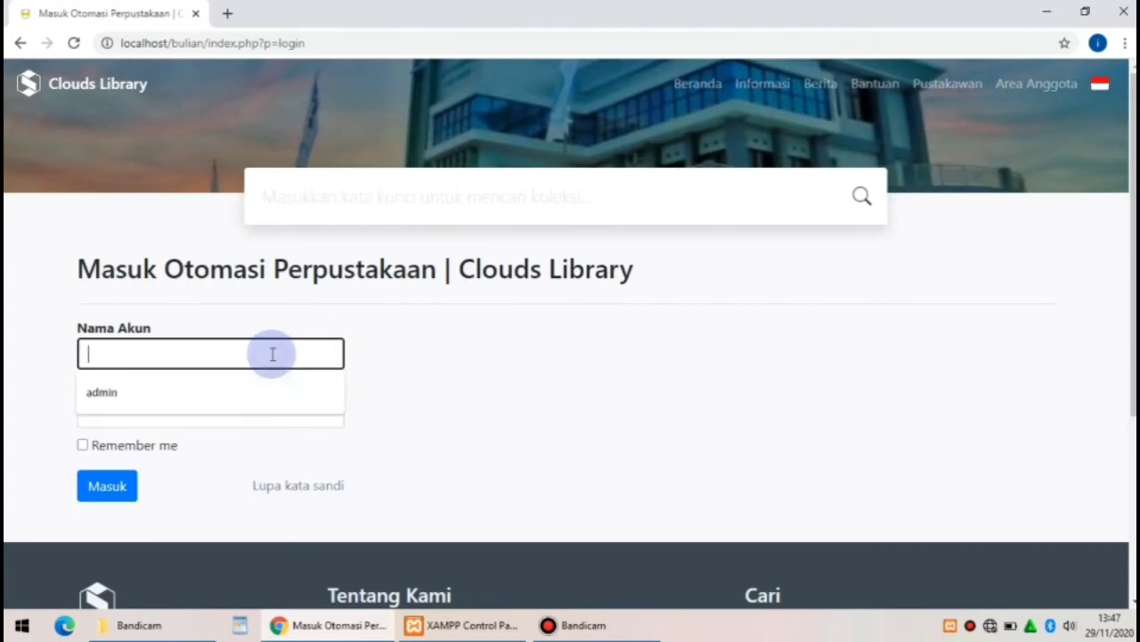
text(admin)
click(271, 412)
text(a)
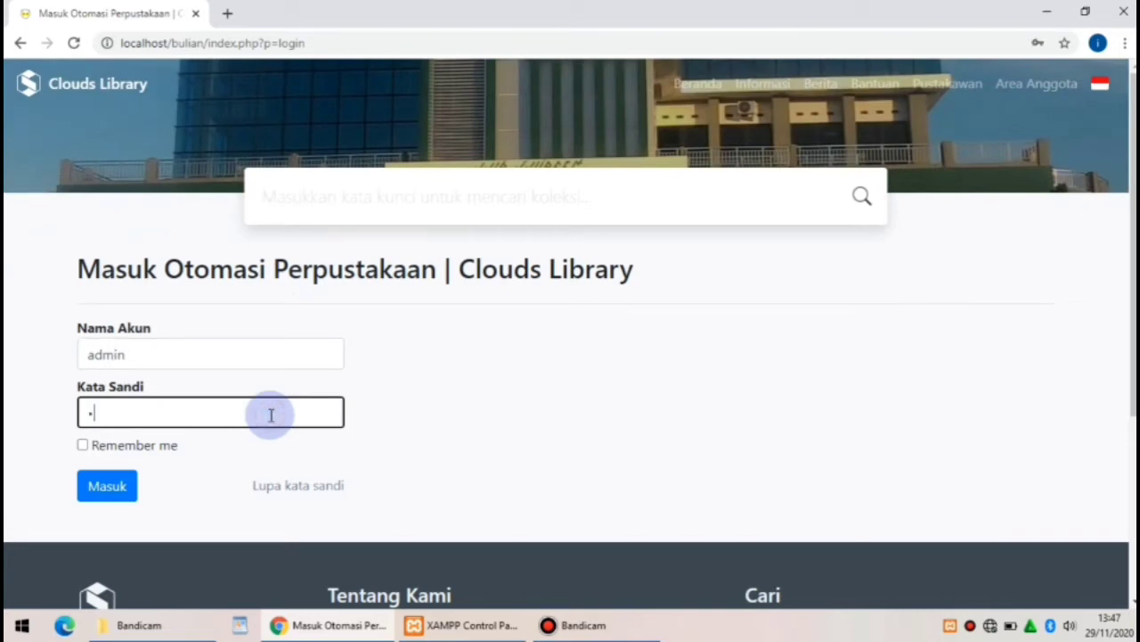
text(dmin123)
click(120, 486)
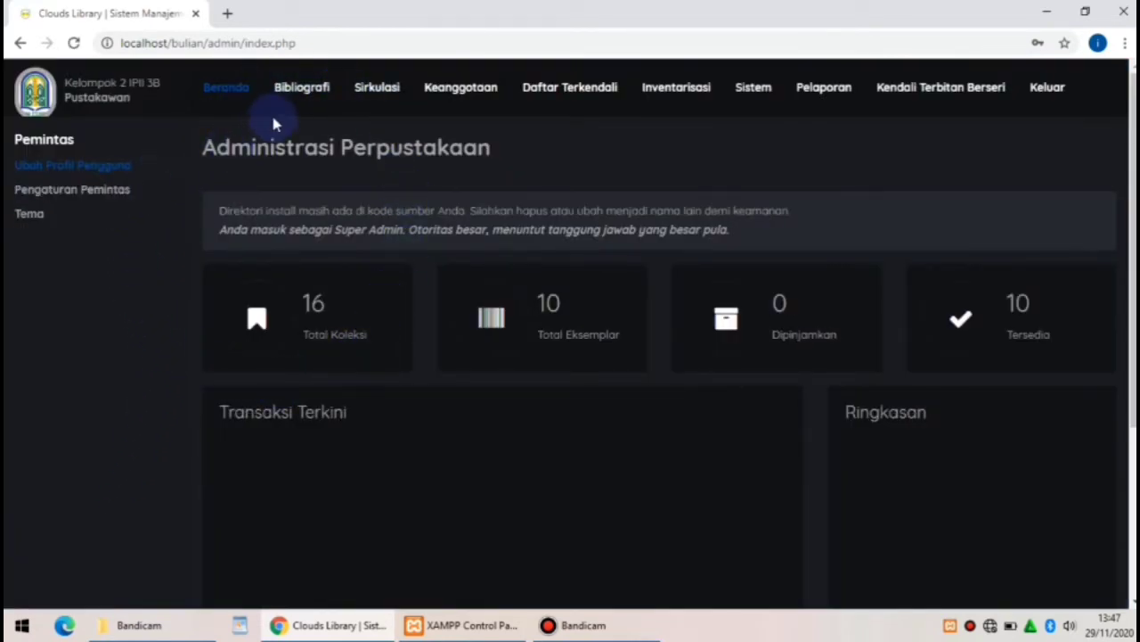
Start a new bibliography record titled 'Distraksi Patah Hati'
click(294, 101)
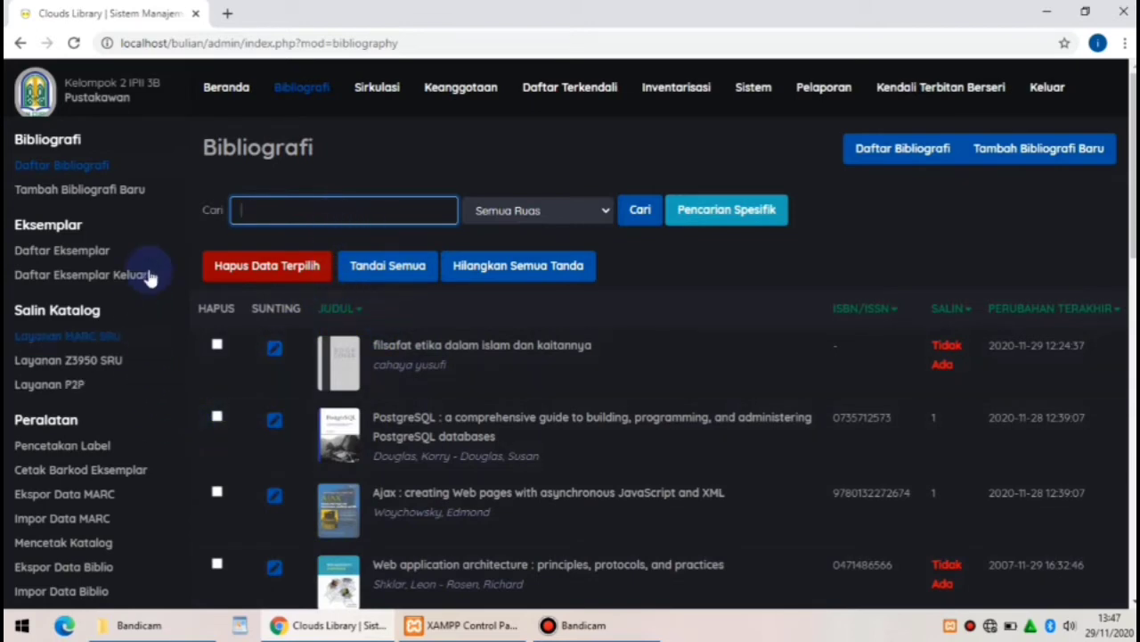
click(125, 191)
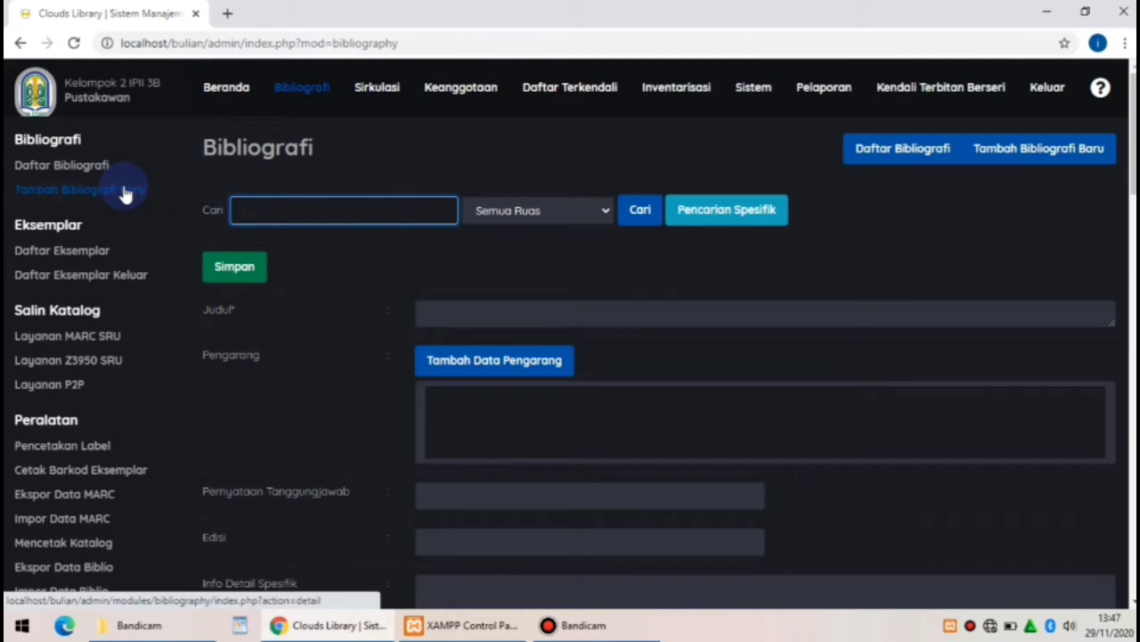
click(451, 312)
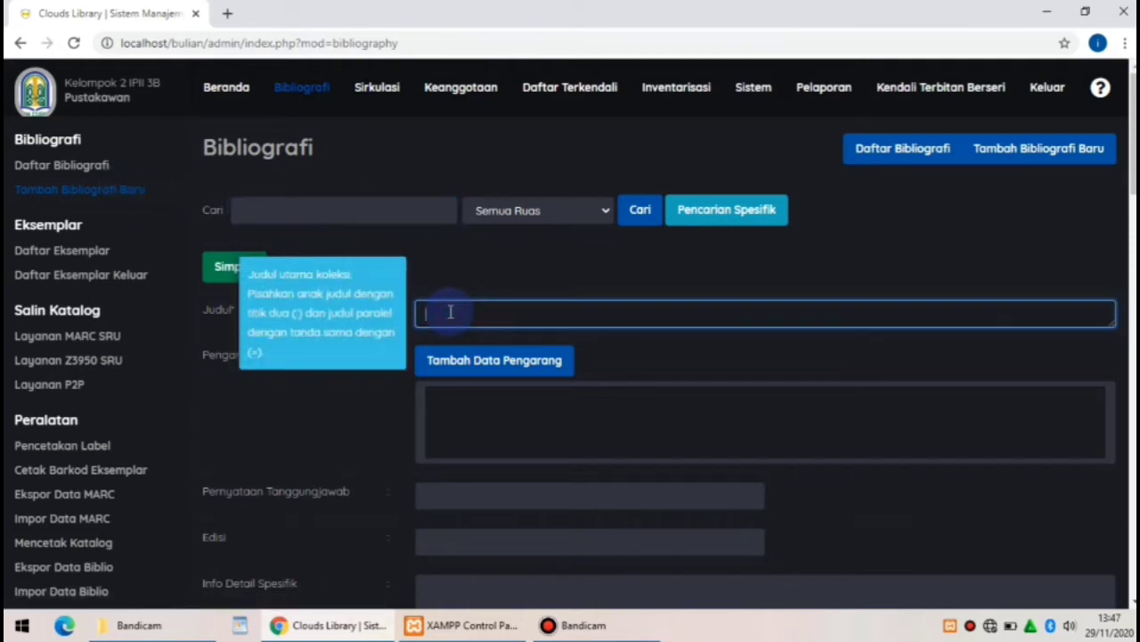
text(Distraksi Patah Hat)
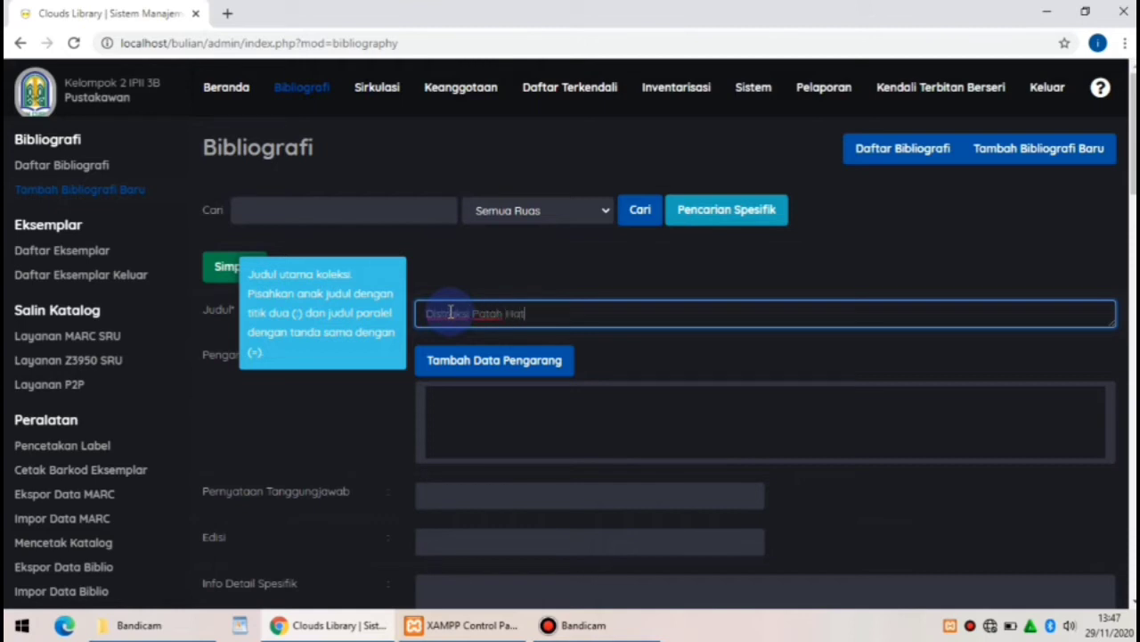
text(i)
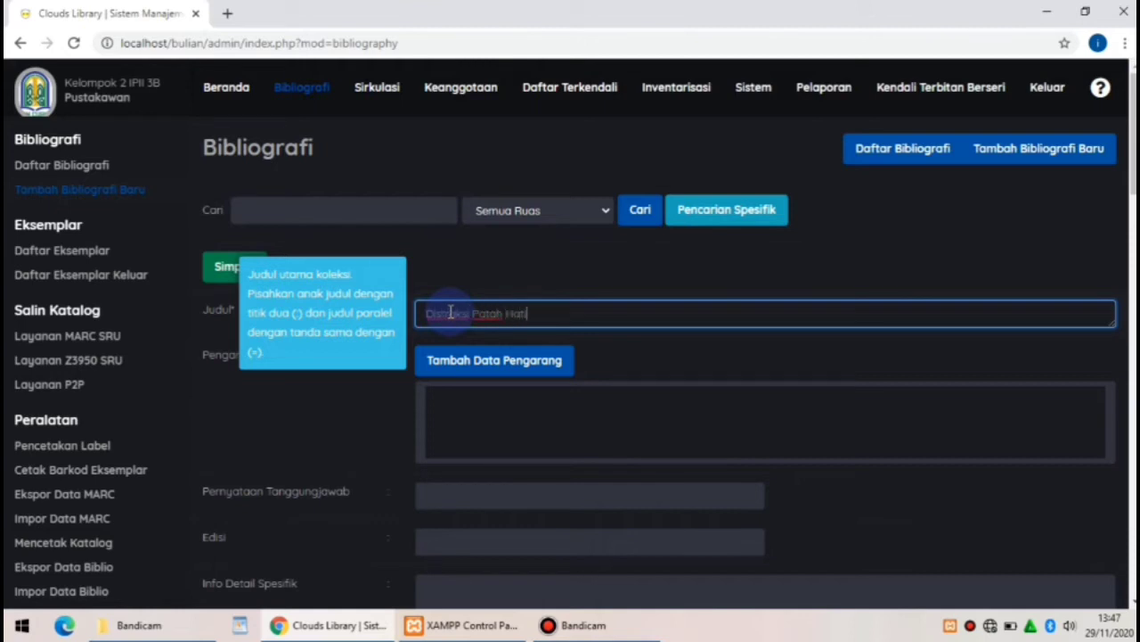
click(499, 361)
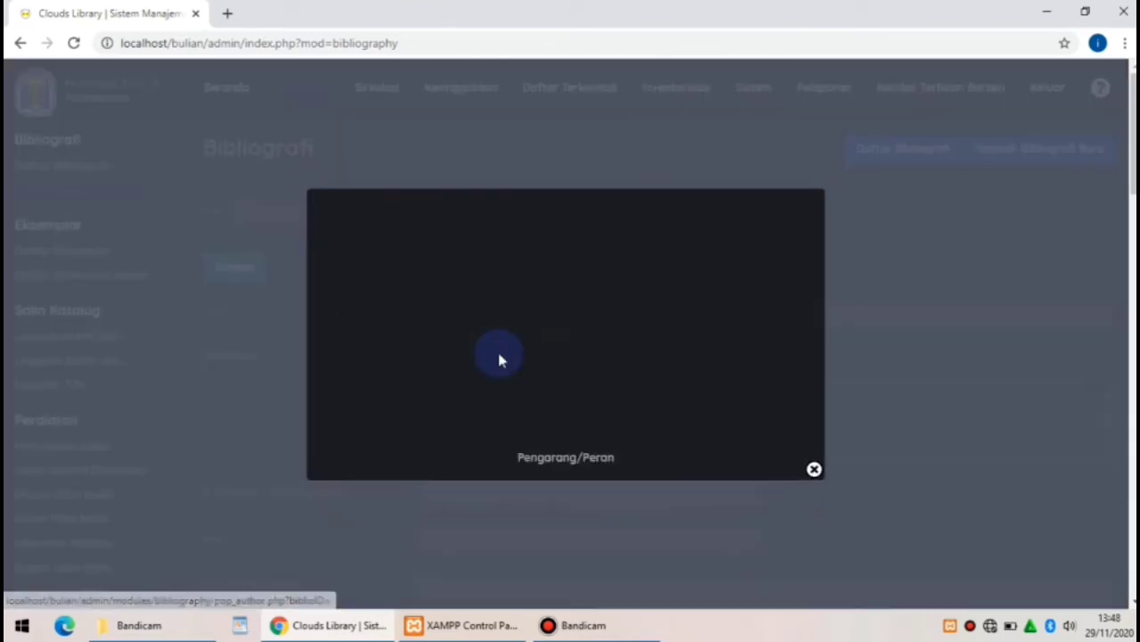
click(427, 259)
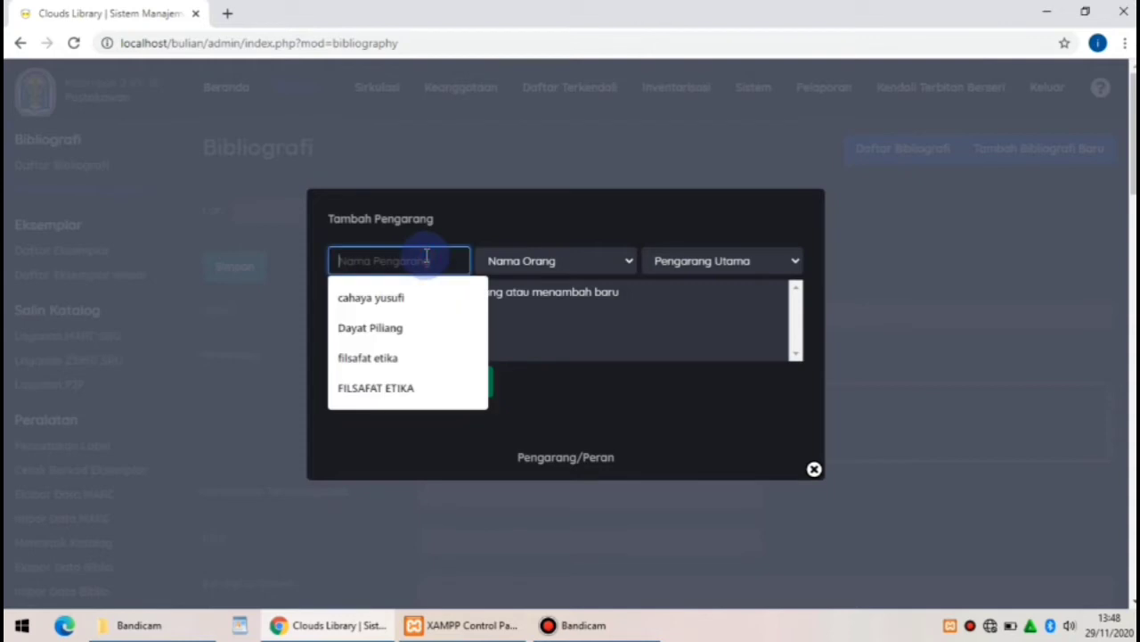
text(Dayat )
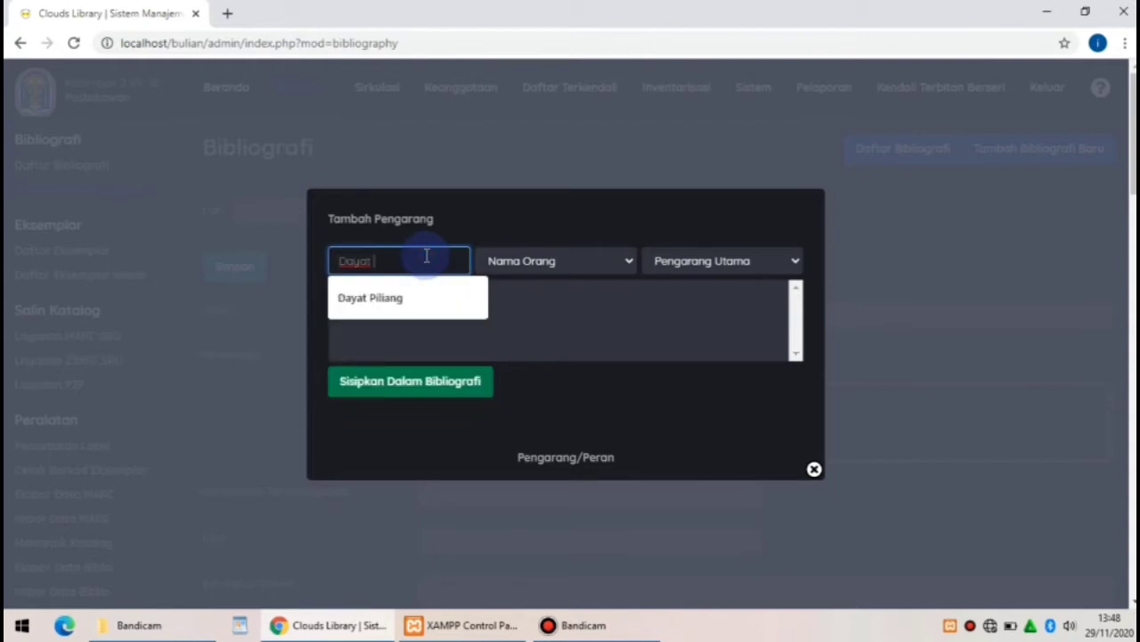
text(Piliang)
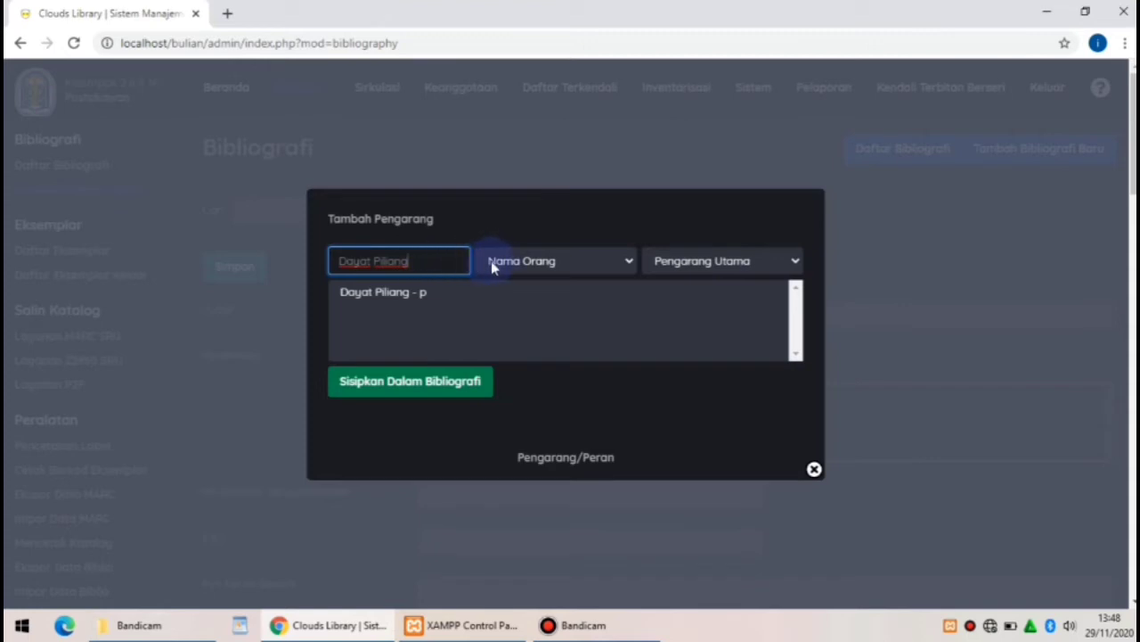
click(624, 262)
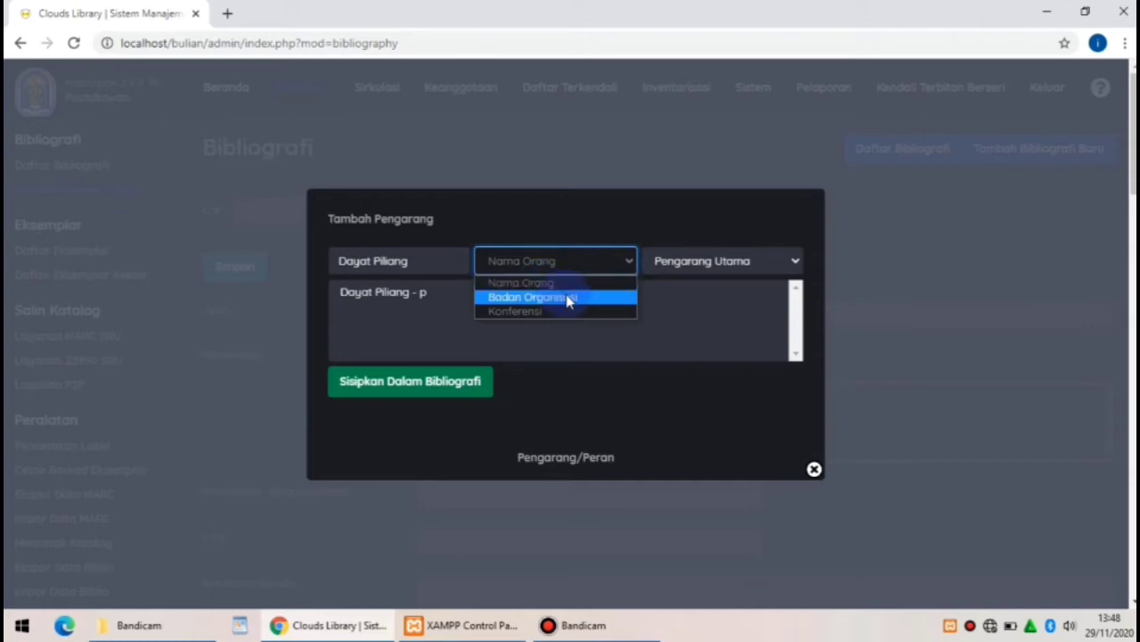
click(764, 261)
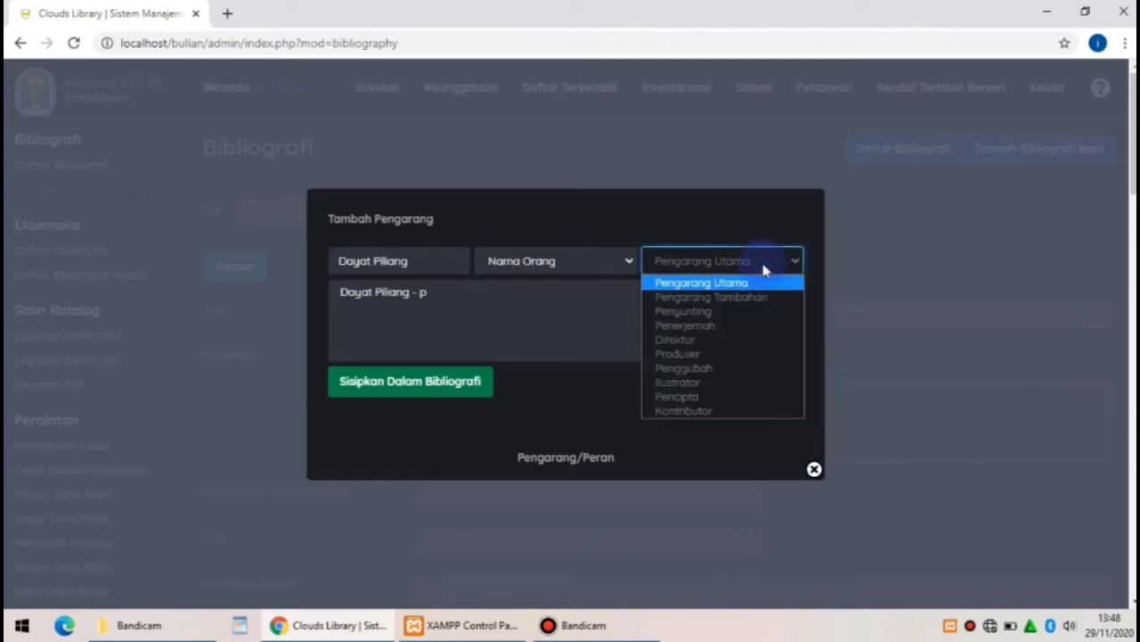
click(708, 283)
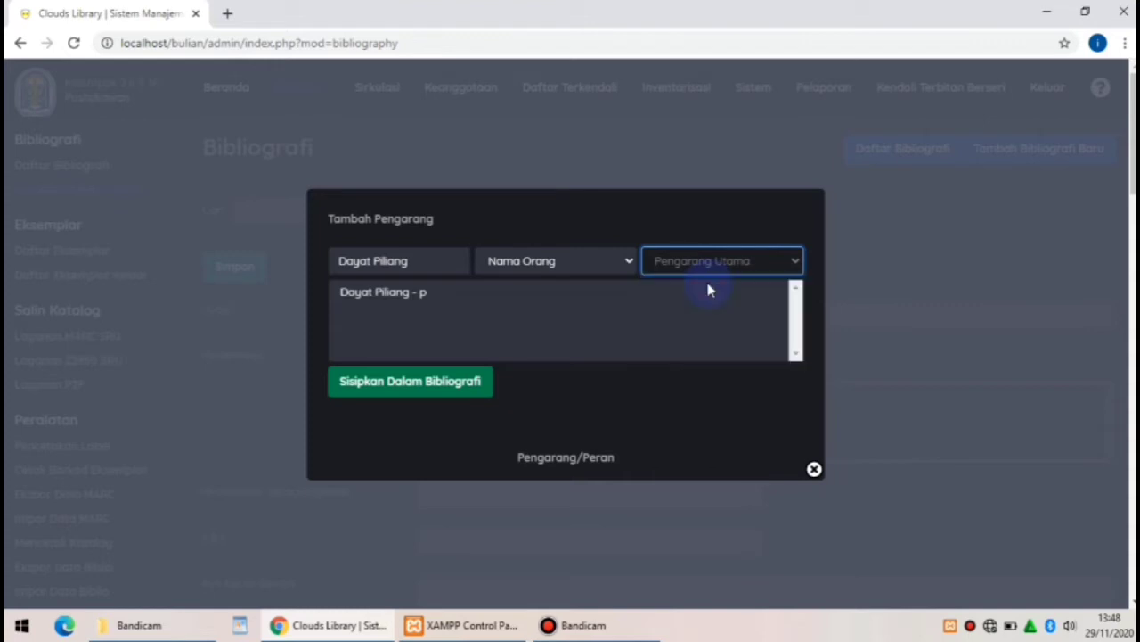
click(442, 383)
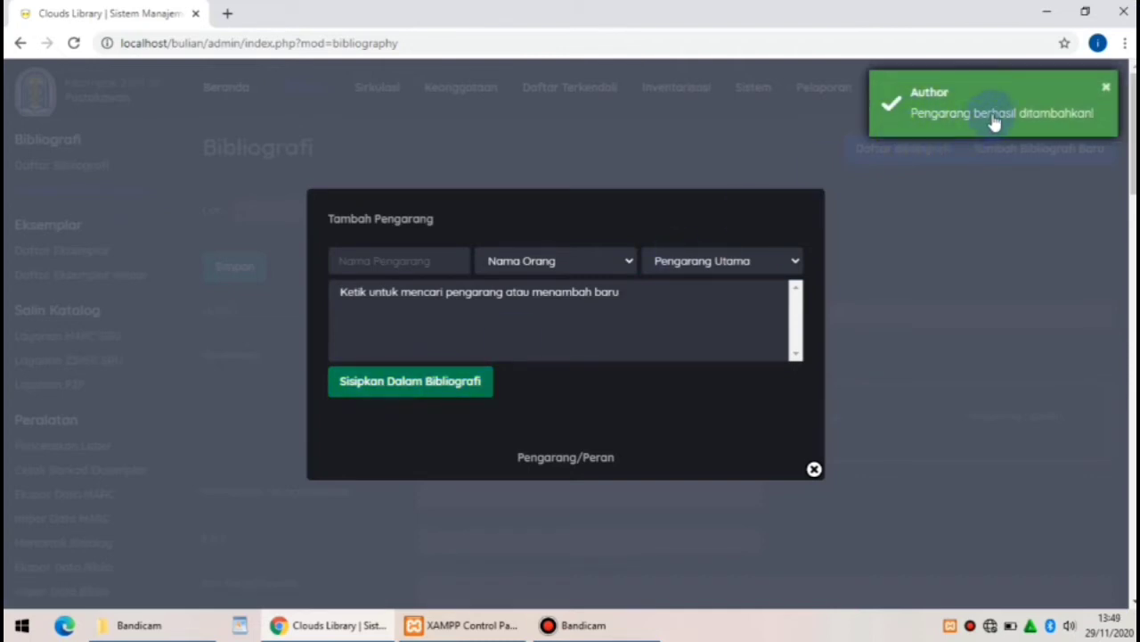
click(813, 473)
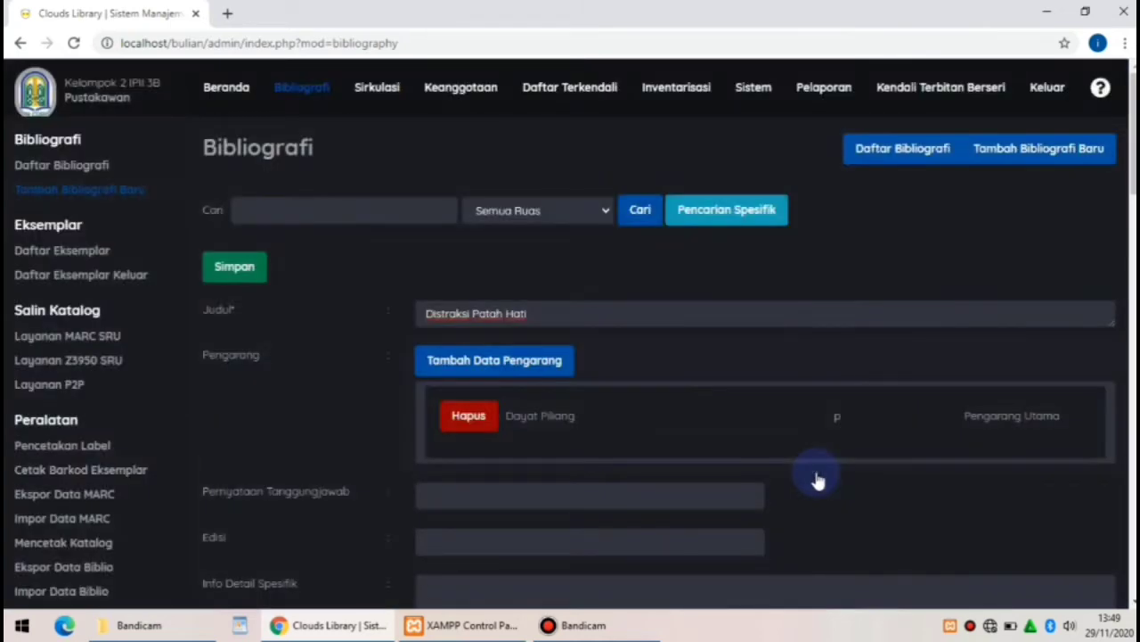
Enter Dayat Piliang as statement of responsibility and 'Cet 1' as edition
click(438, 500)
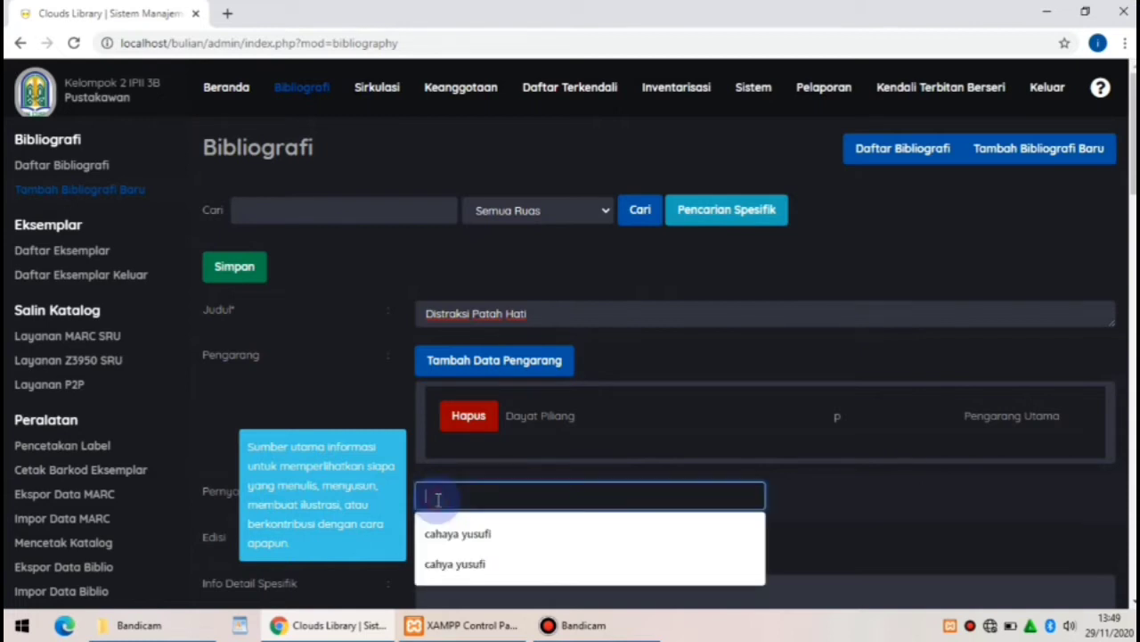
text(Dayat )
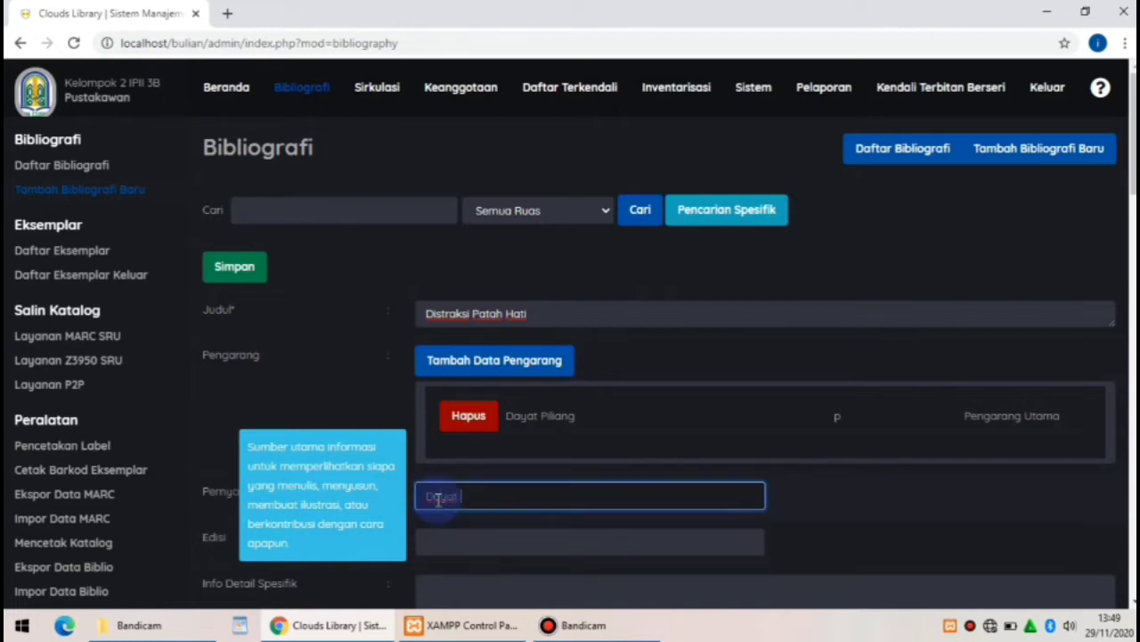
text(Piliang)
click(534, 540)
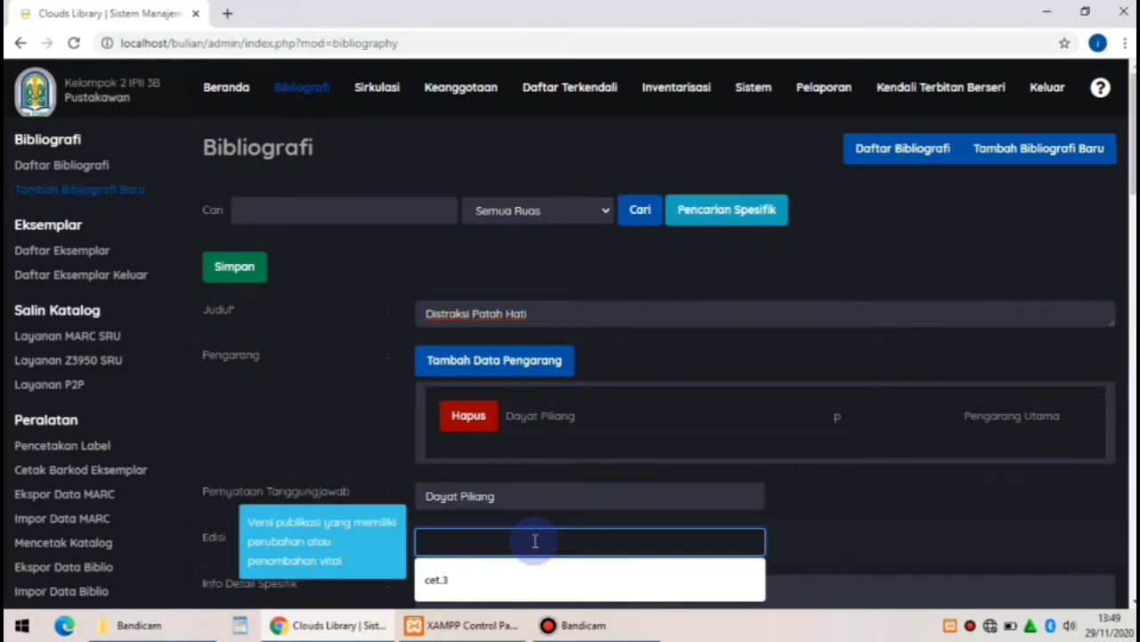
text(Cet 1)
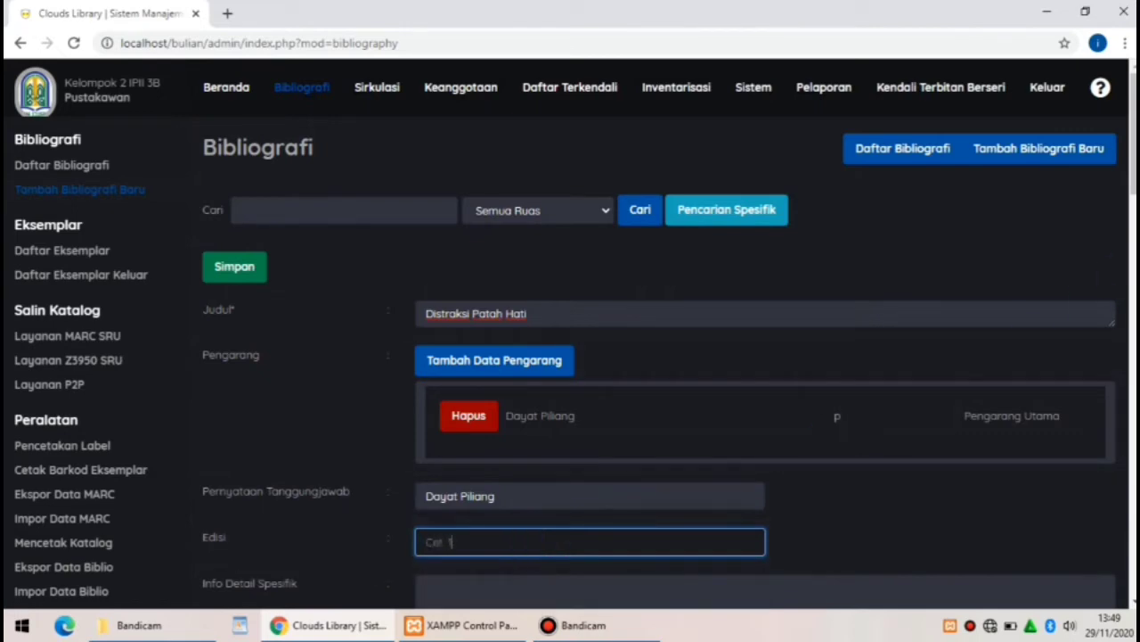
Set the content type (Tipe Isi) to text
scroll(534, 541, down, 5)
scroll(669, 334, down, 1)
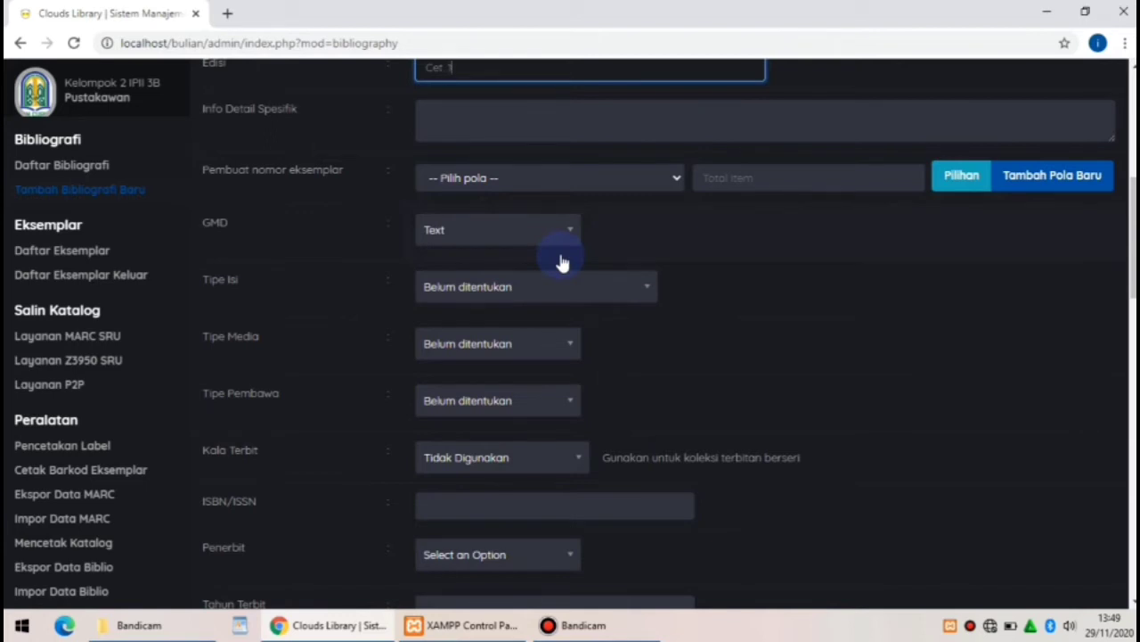
click(611, 305)
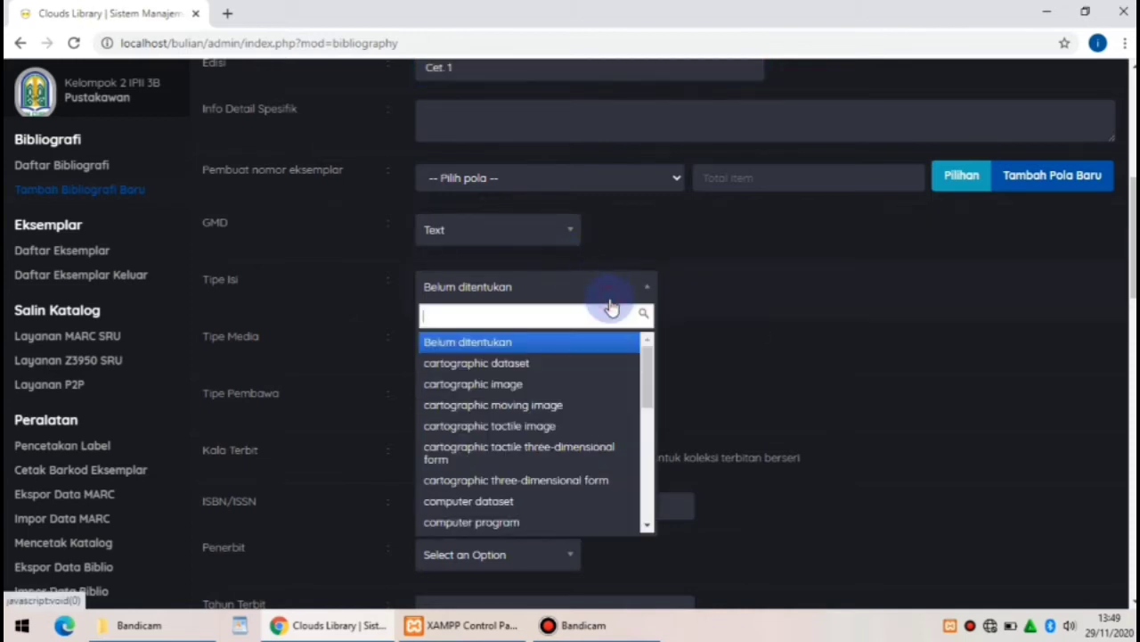
text(text)
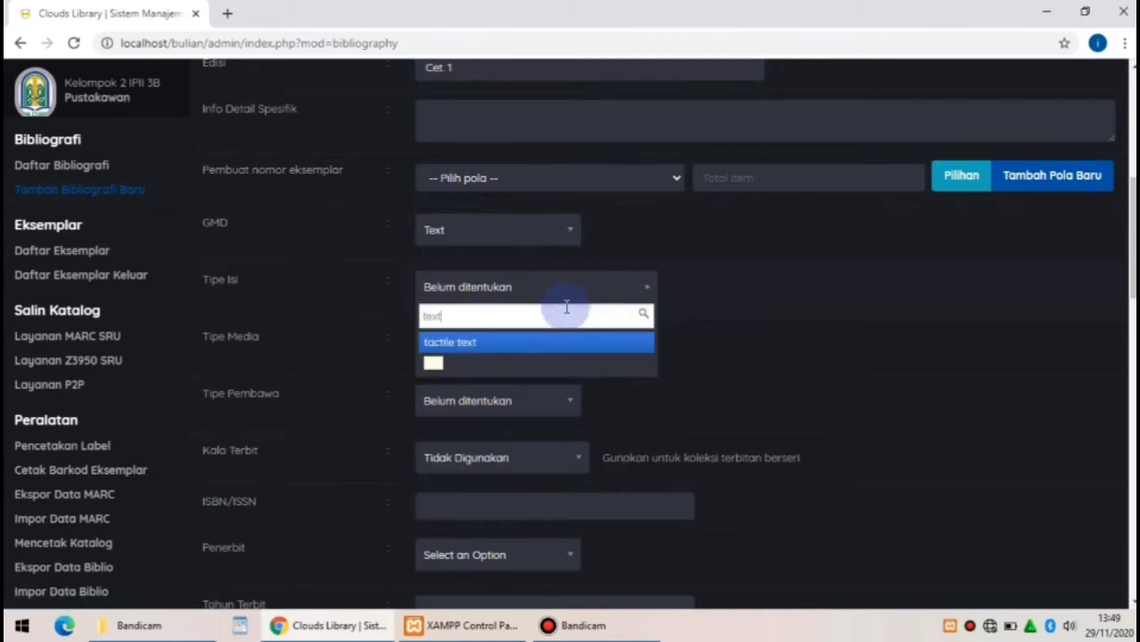
click(512, 364)
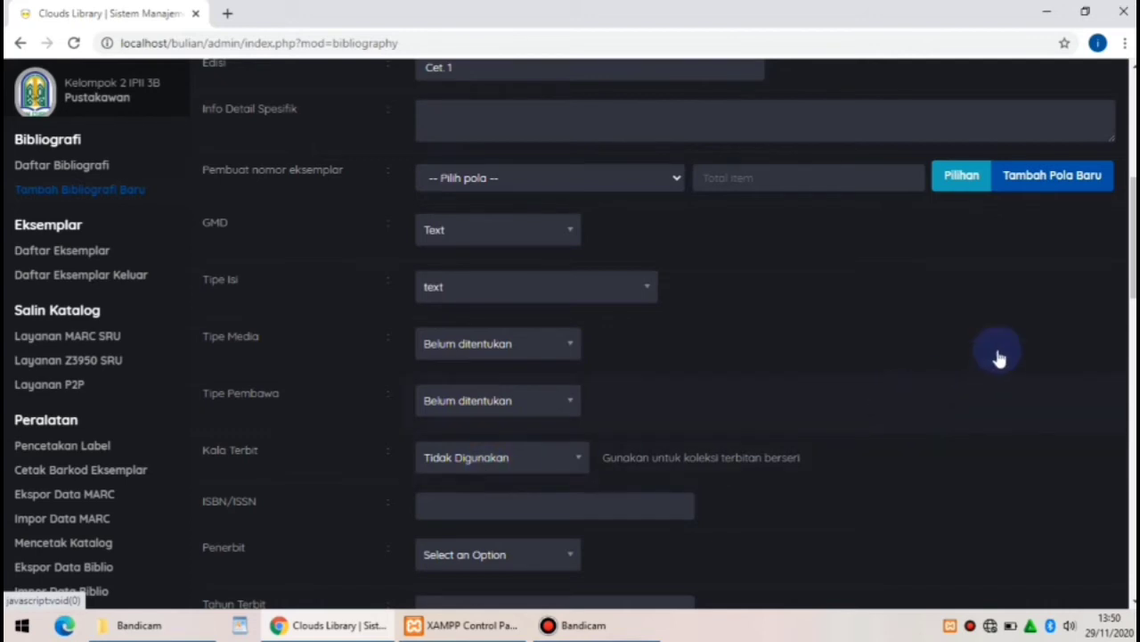
drag(1131, 274, 1131, 344)
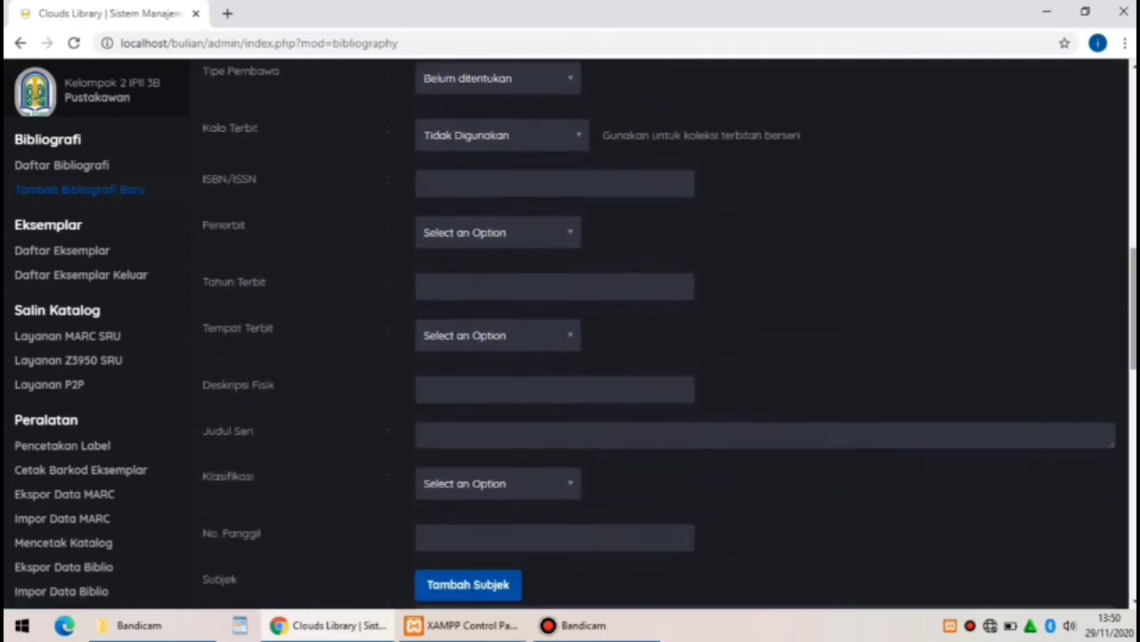
click(449, 188)
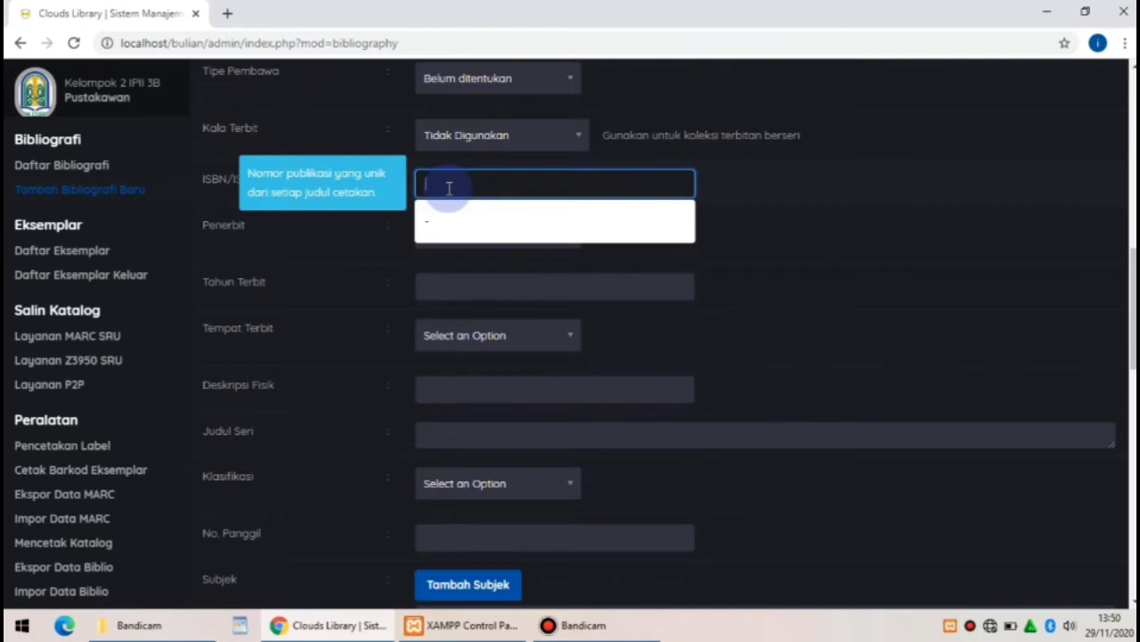
text(9)
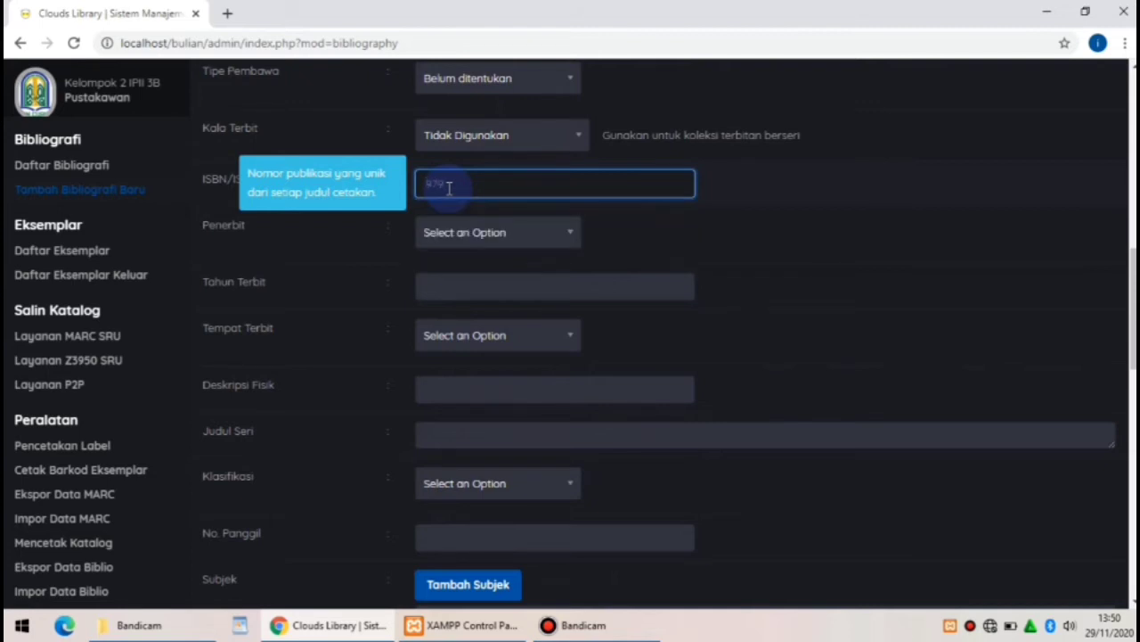
text(78-602-6475-88-6)
click(482, 235)
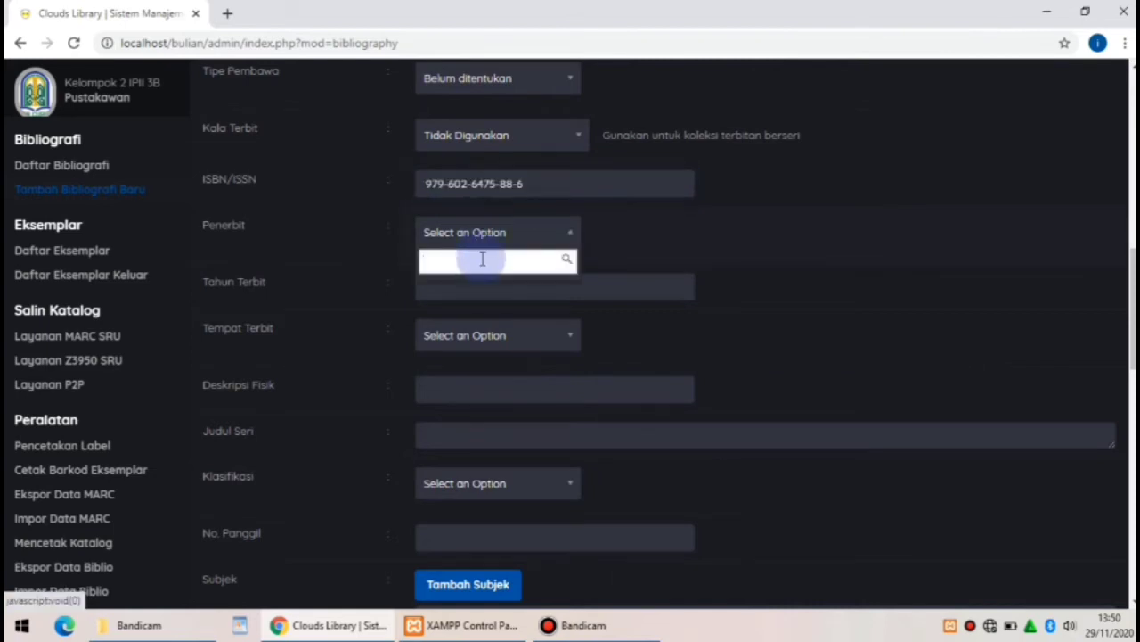
text(Kata)
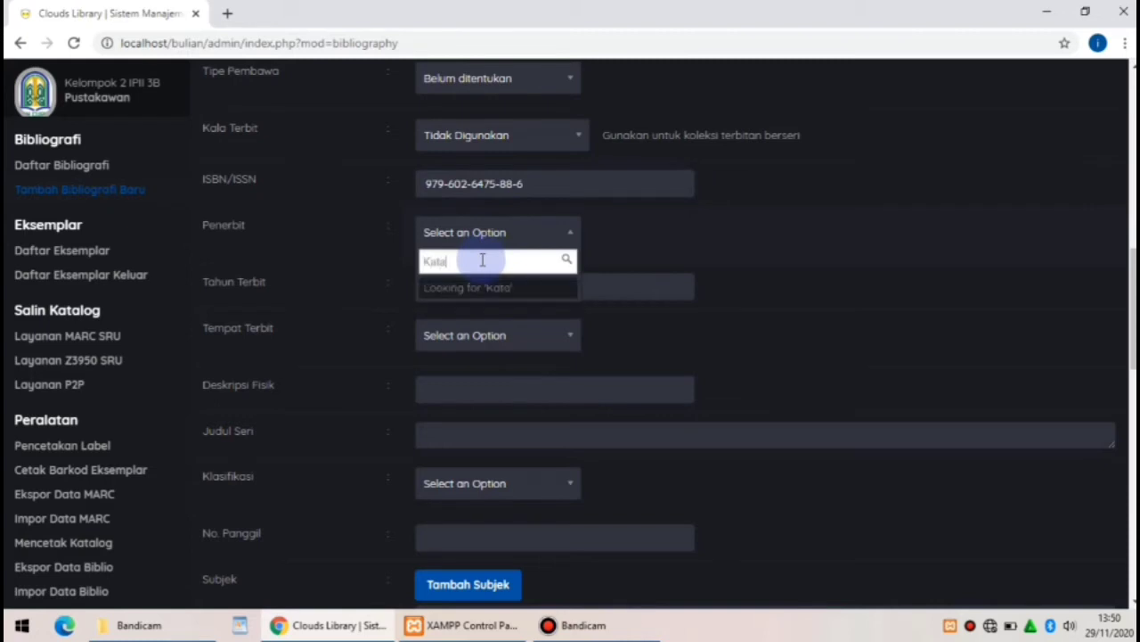
text(Depan)
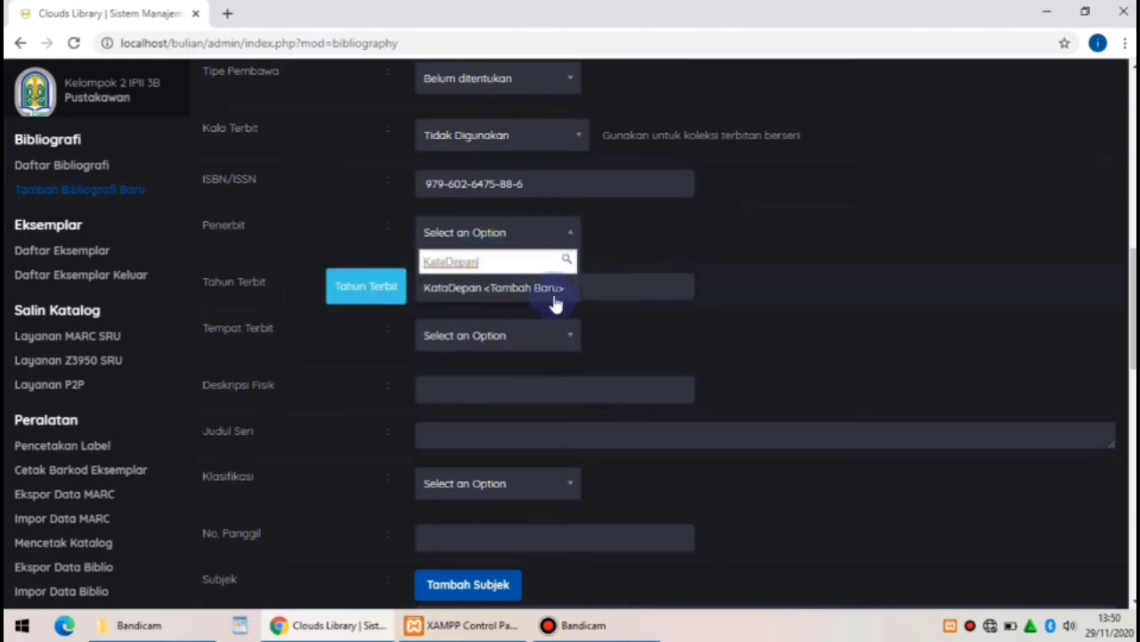
click(514, 288)
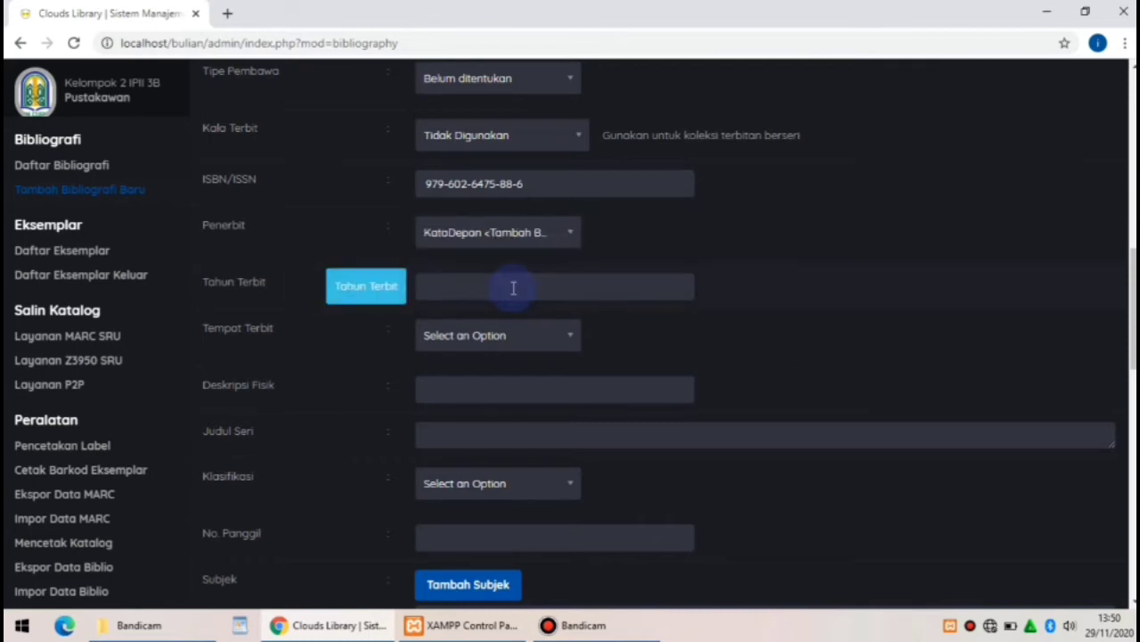
click(491, 288)
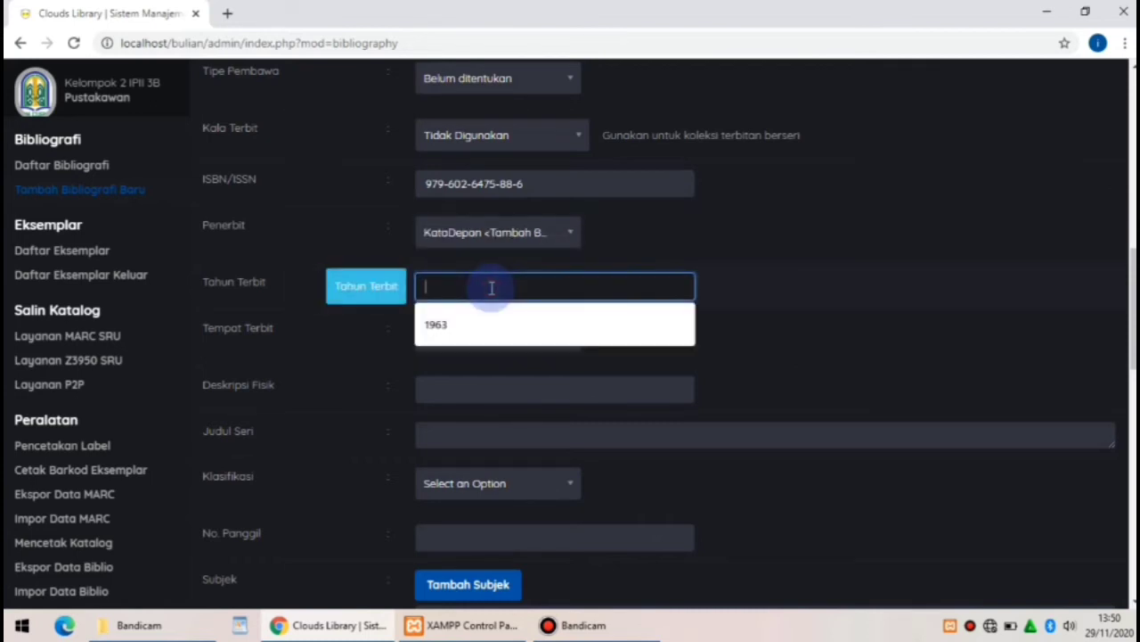
text(2017)
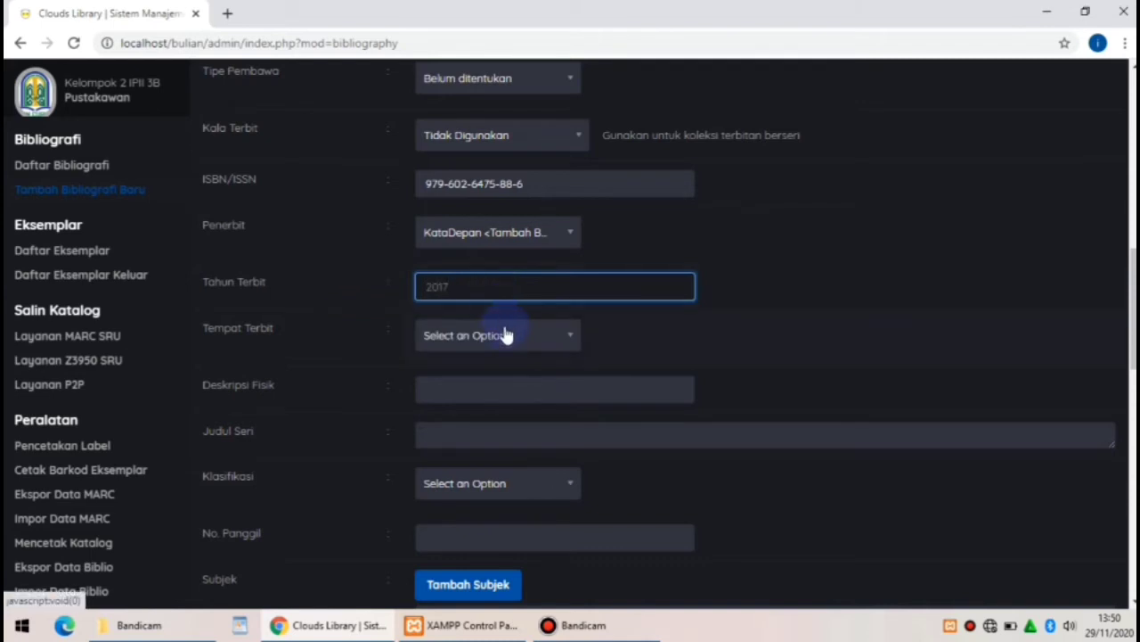
Set place of publication to Depok and physical description 'vi, 242 hlm. 15 x 19 cm'
click(505, 335)
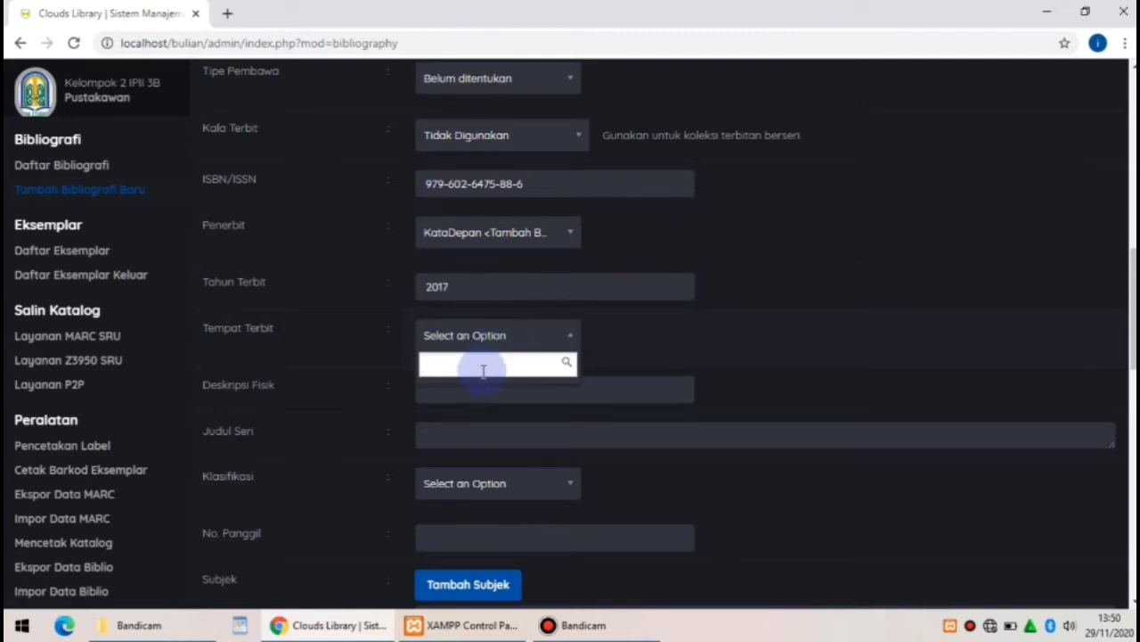
text(Depok)
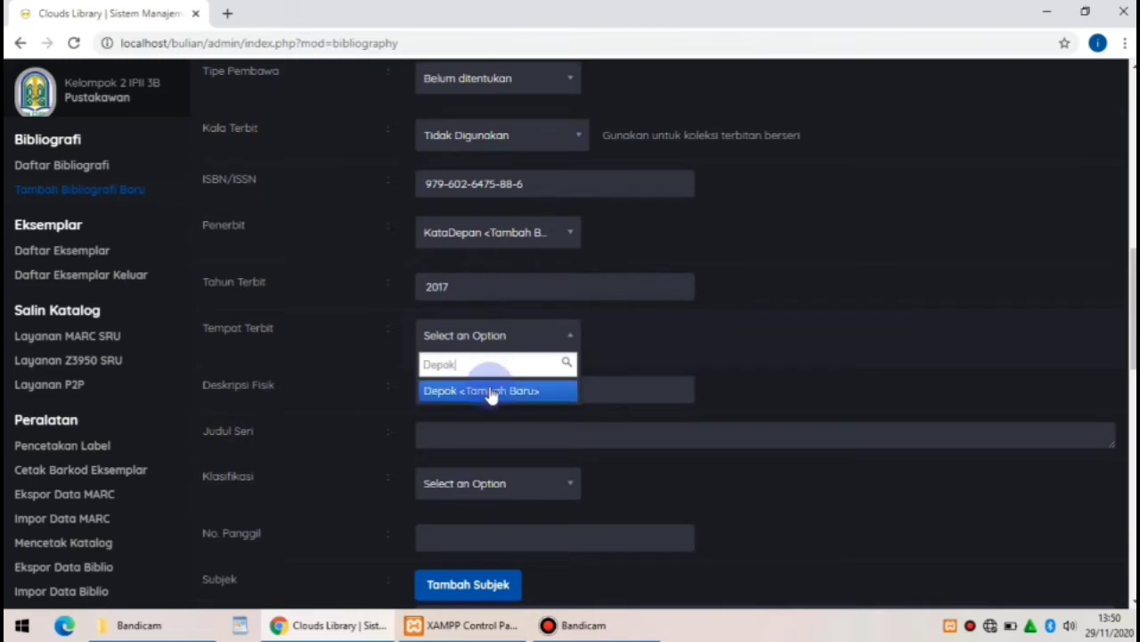
click(492, 392)
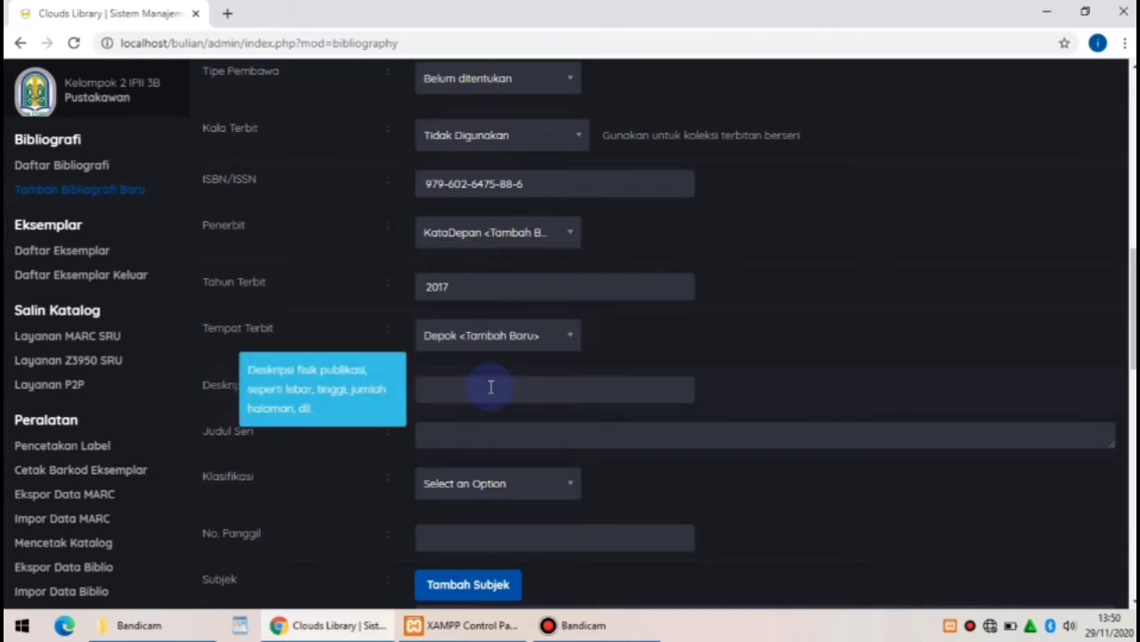
click(443, 392)
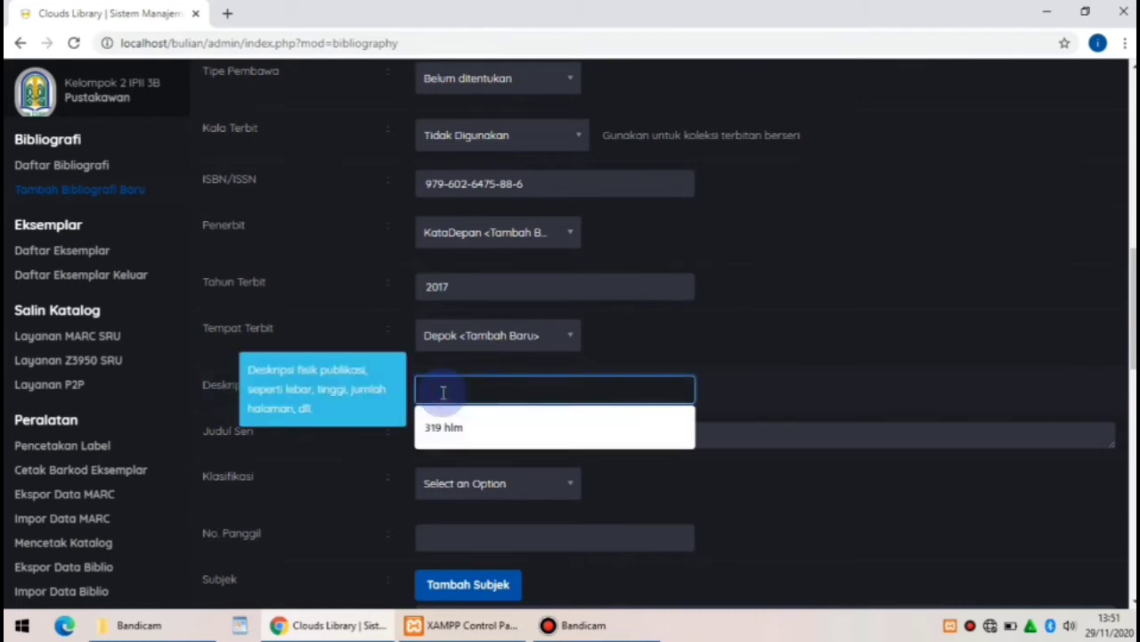
text(vi)
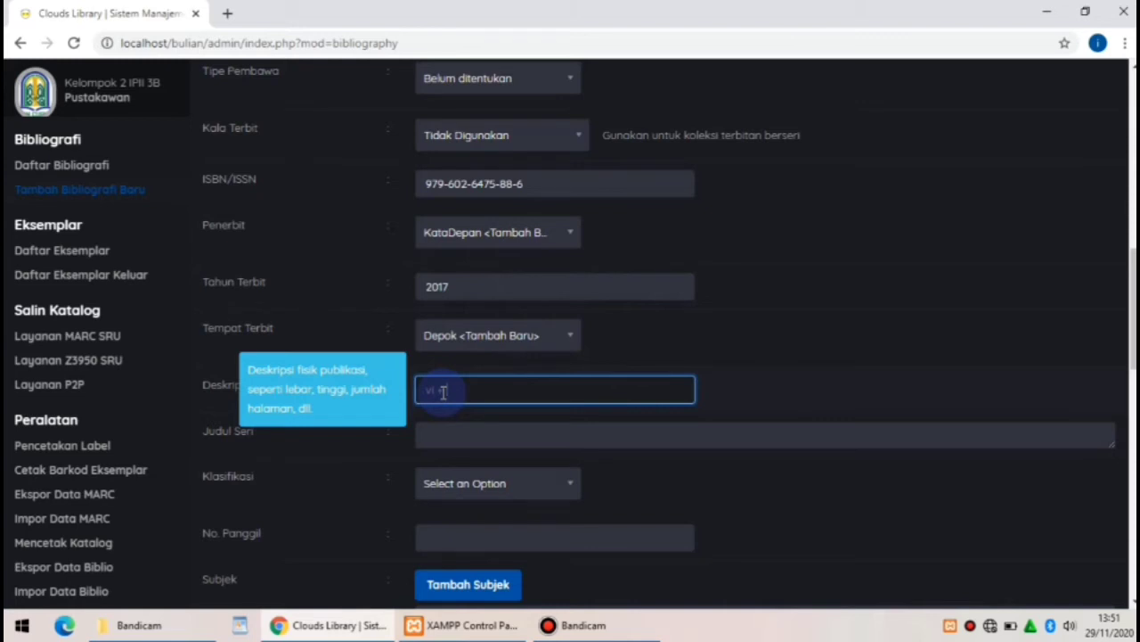
text(, 242 hlm. 15 x 19 cm)
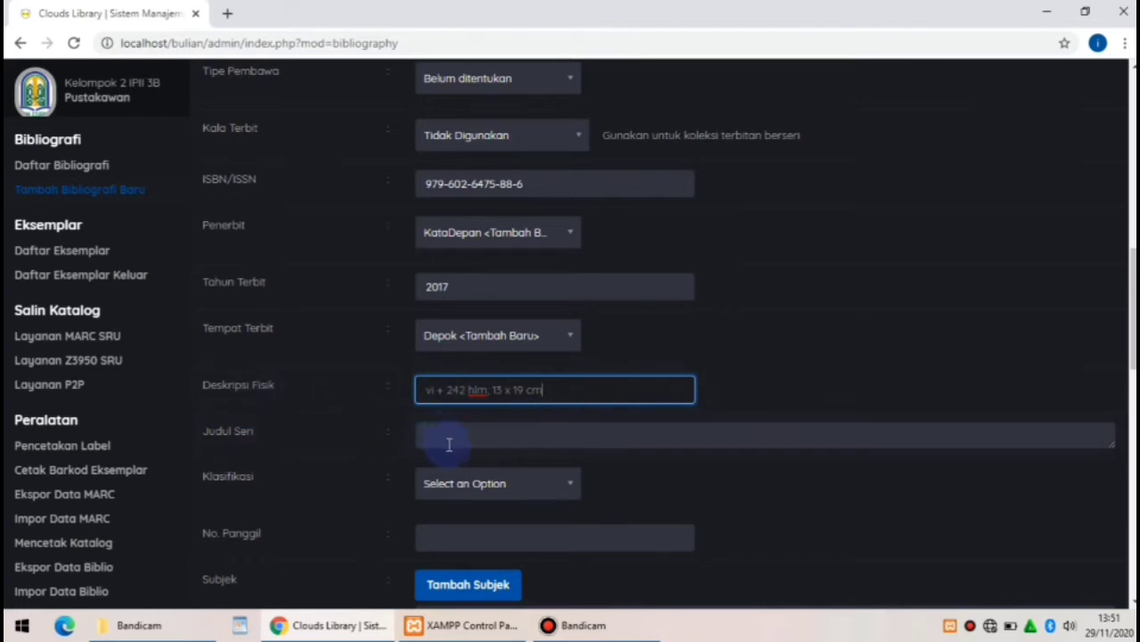
Set the classification to 813, added as a new entry
click(500, 484)
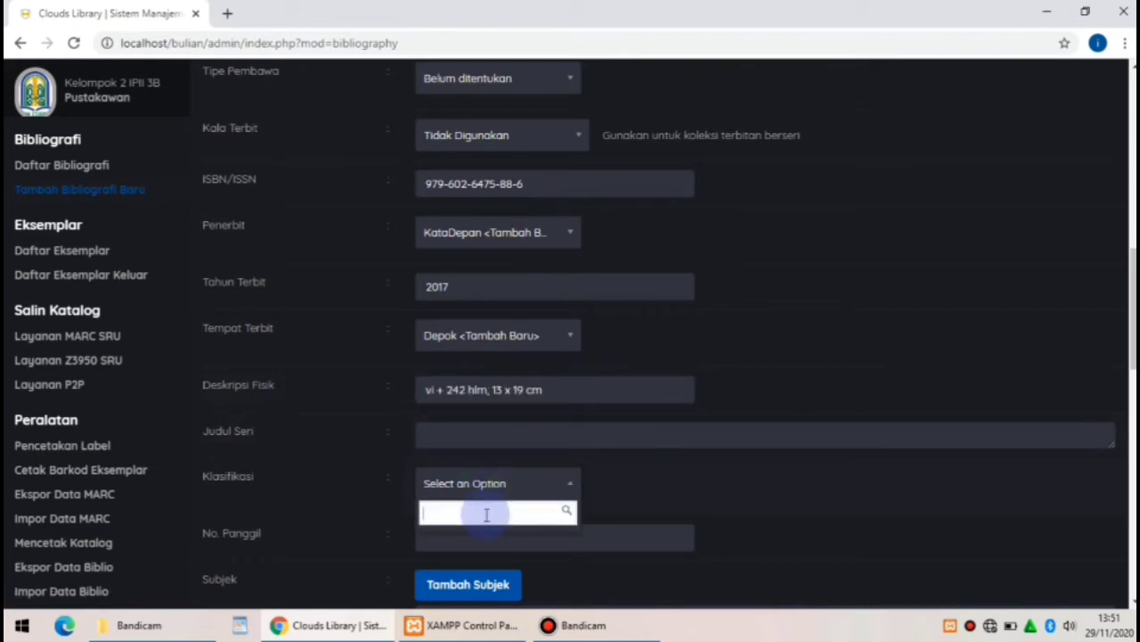
text(3)
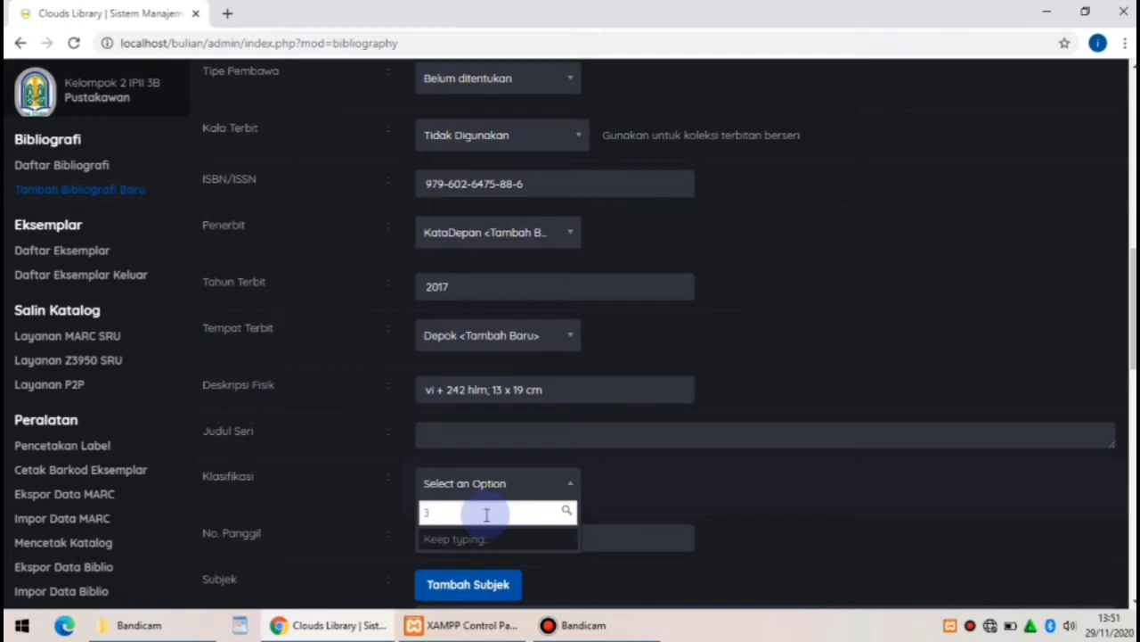
key(BackSpace)
text(813)
click(490, 539)
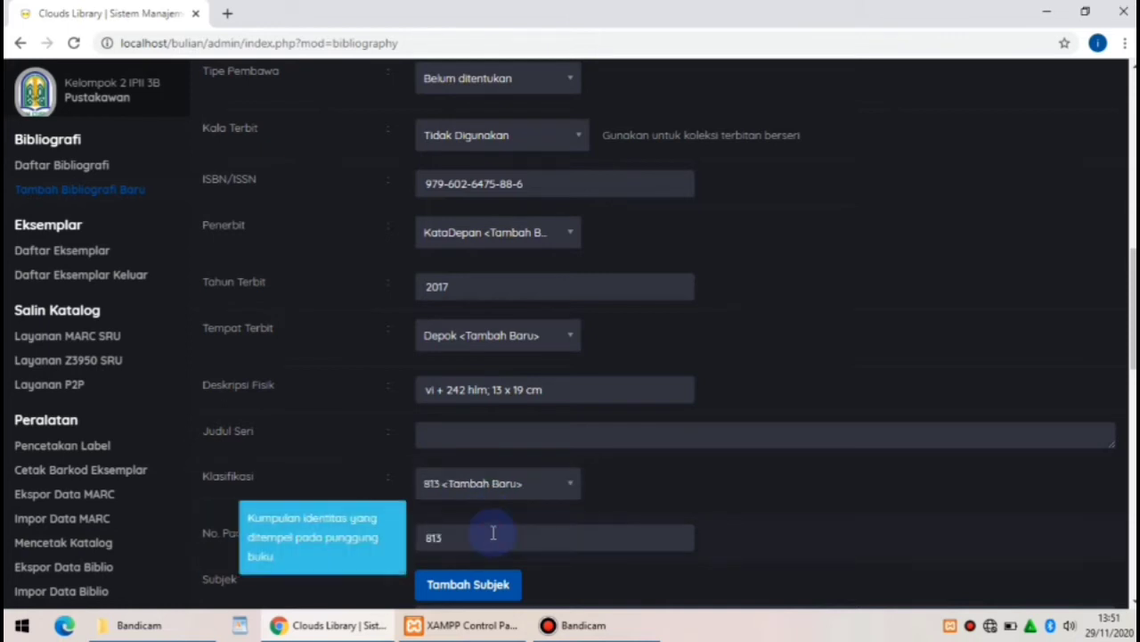
Complete the call number as 813 DAY D
click(483, 537)
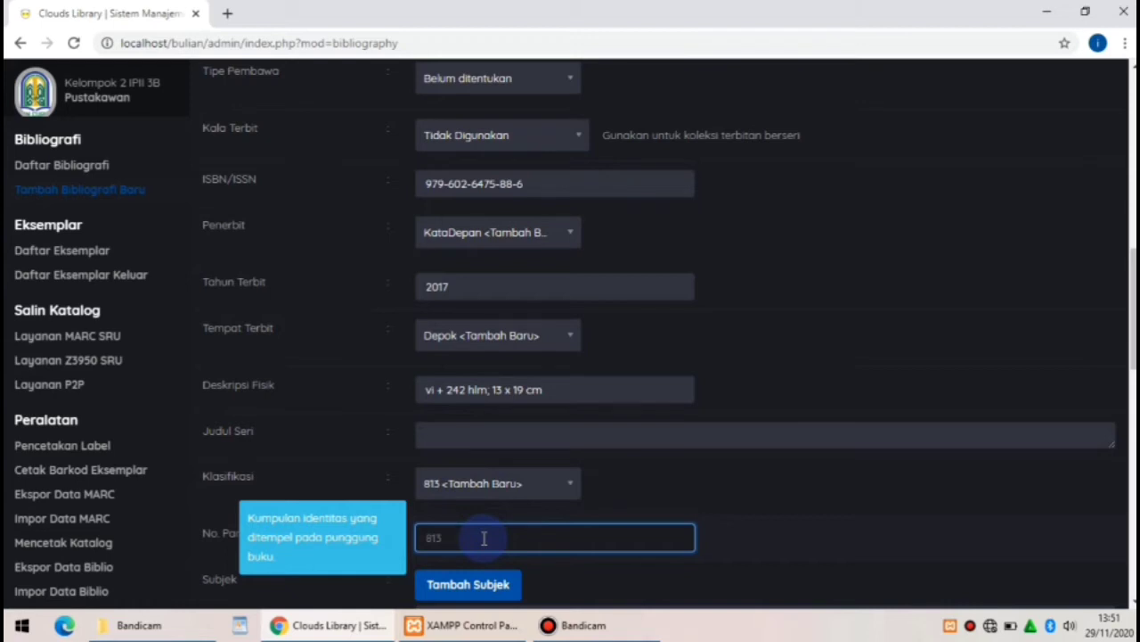
text(Diis)
key(alt)
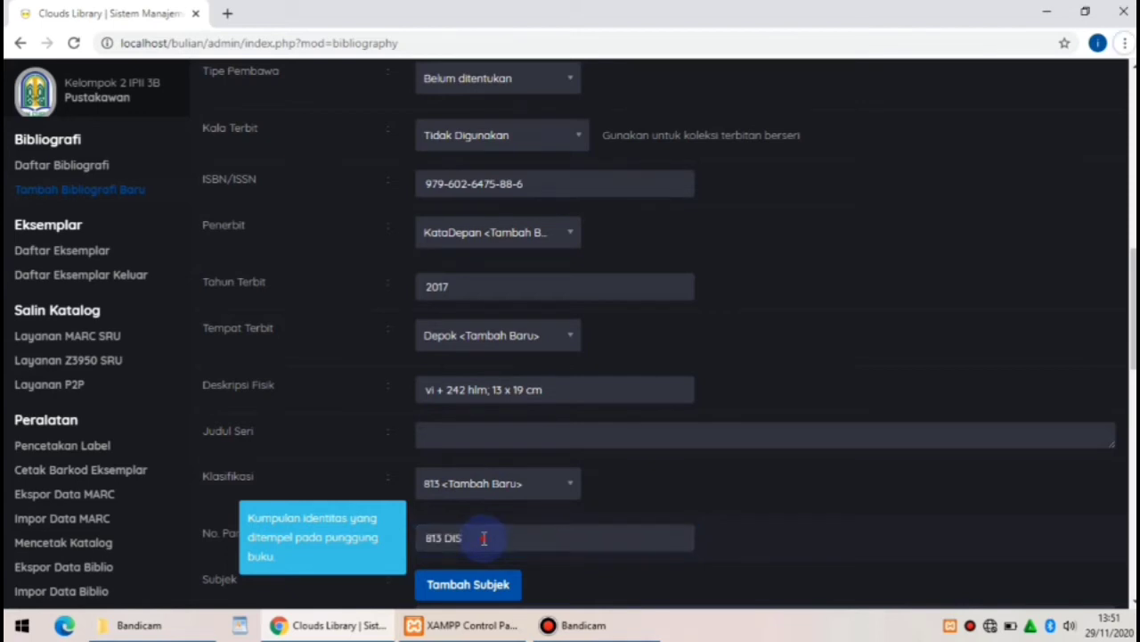
click(483, 537)
key(BackSpace)
key(BackSpace)
key(BackSpace)
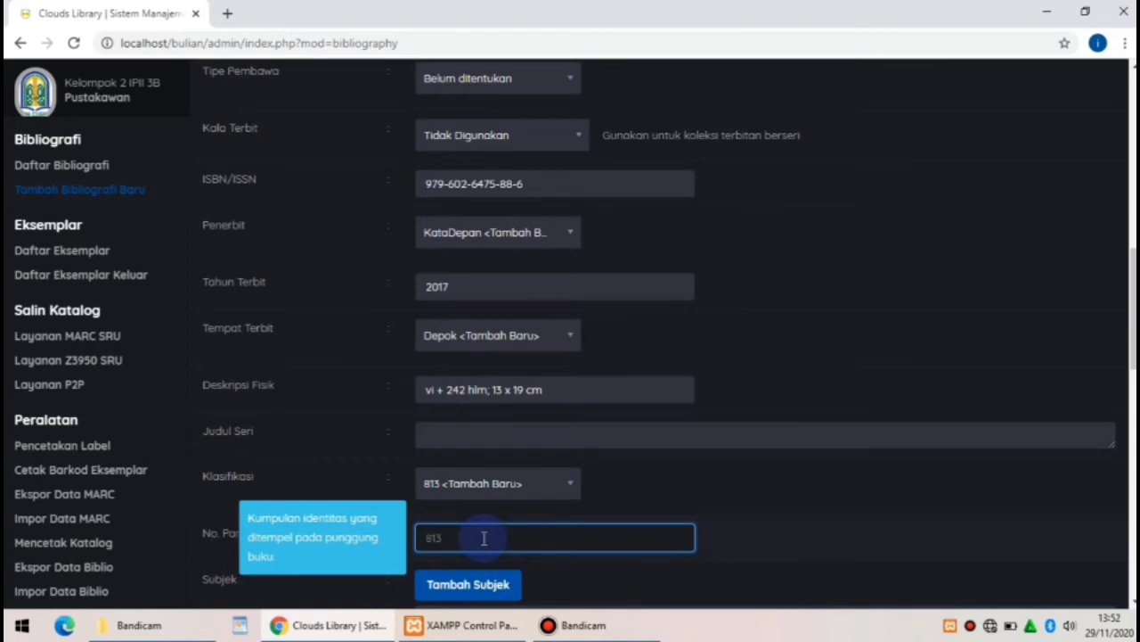
text(DAY)
text( l)
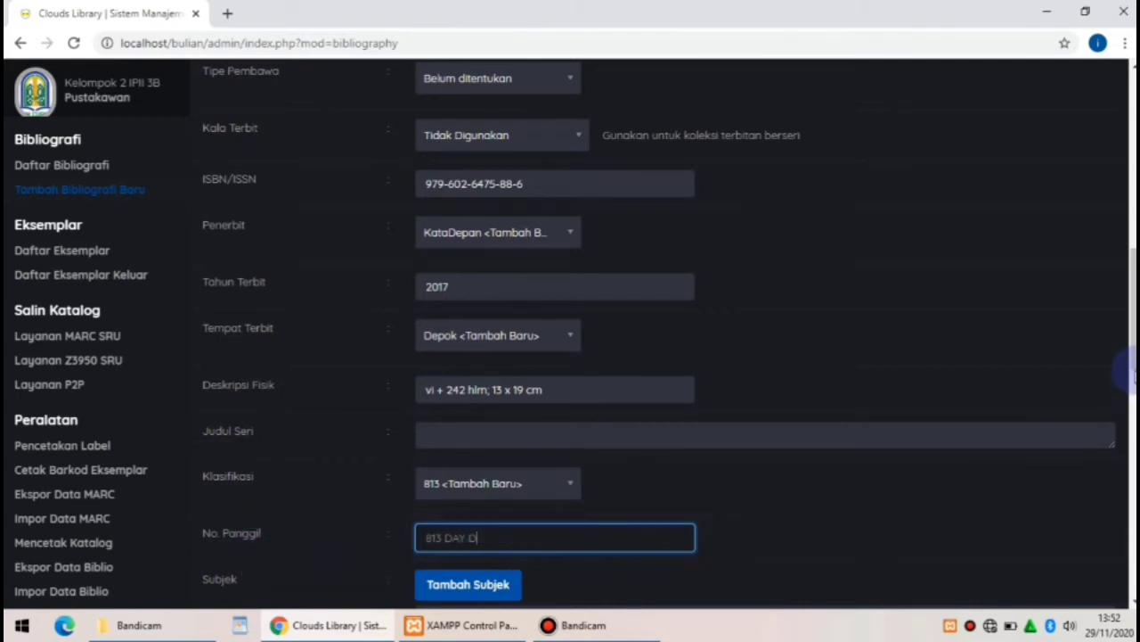
Bring up the Tambah Subjek window for adding a subject
scroll(1124, 365, down, 3)
scroll(1124, 366, down, 2)
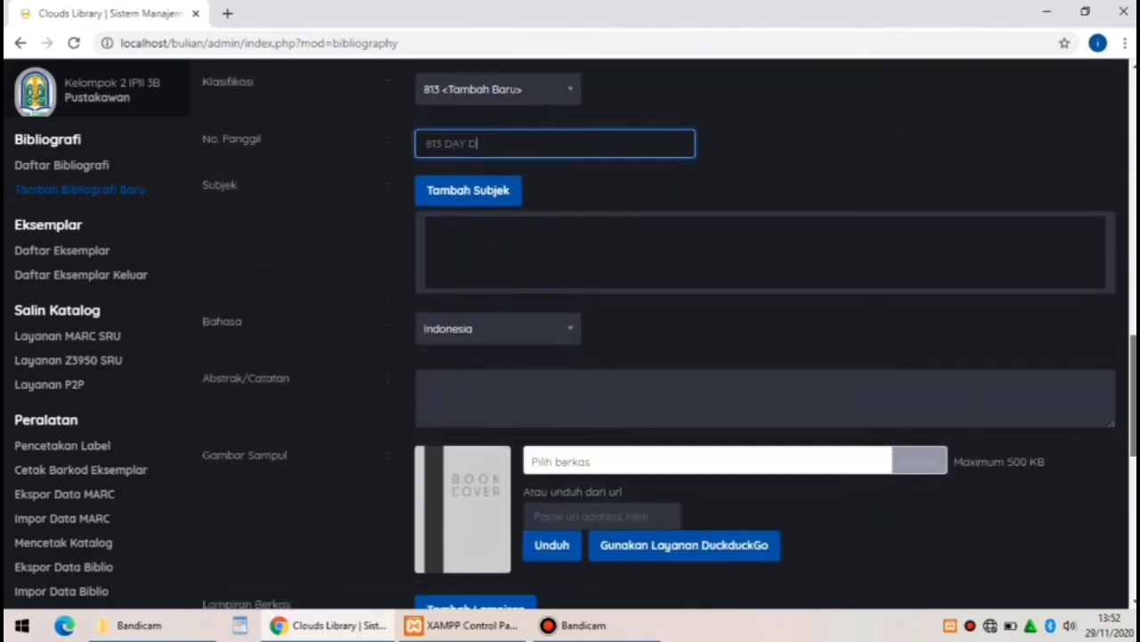
scroll(1124, 365, up, 1)
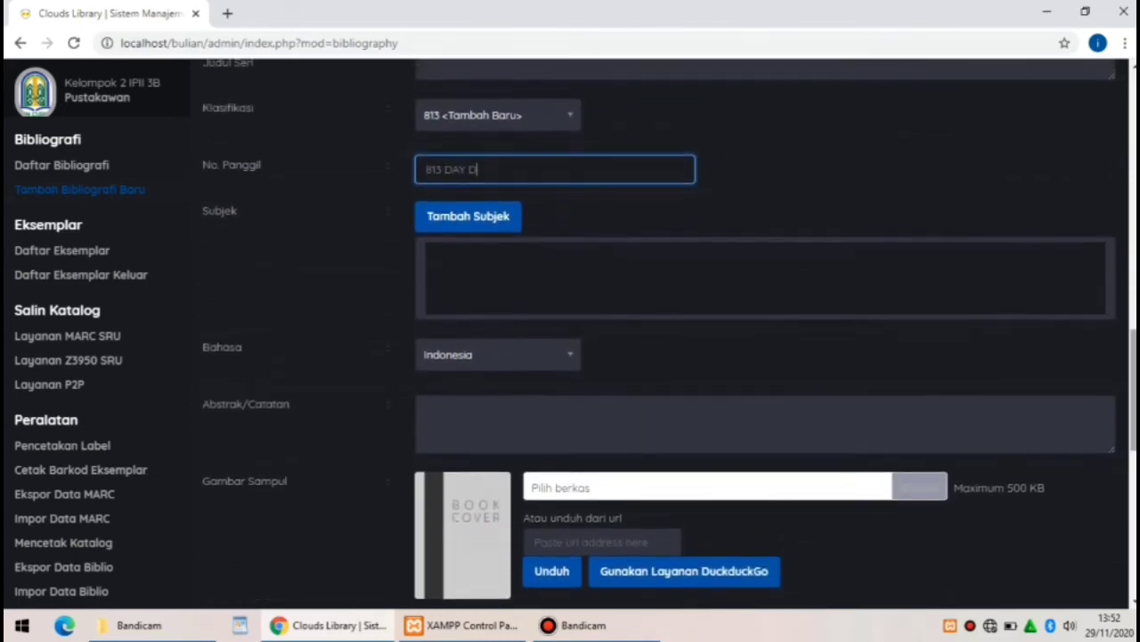
click(491, 219)
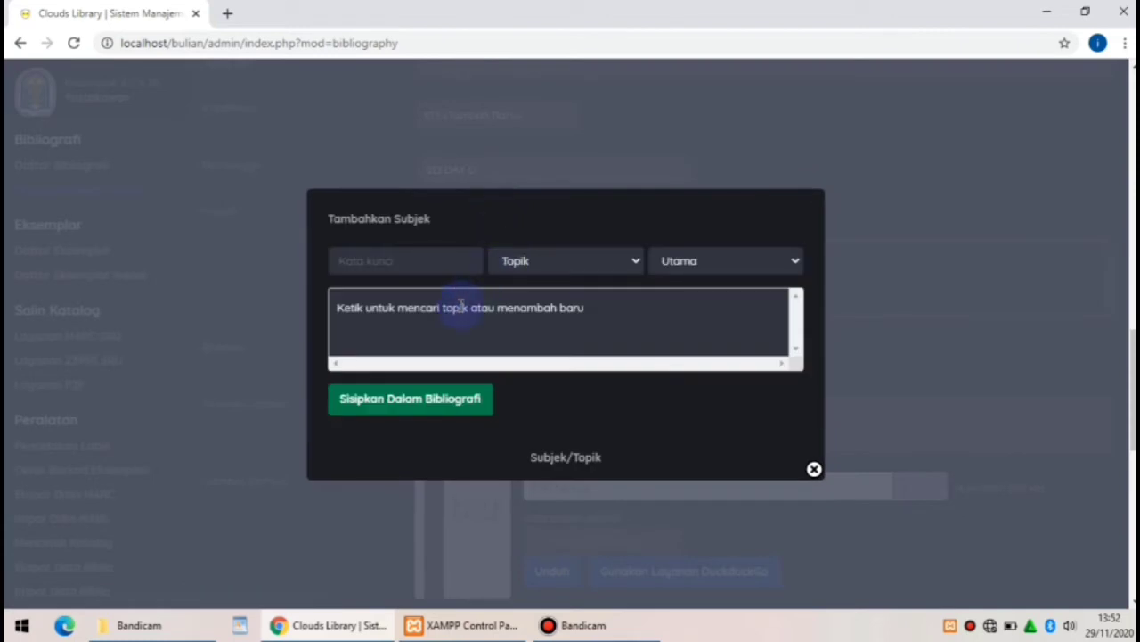
Insert Cinta as the record's subject and close the subject window
click(424, 262)
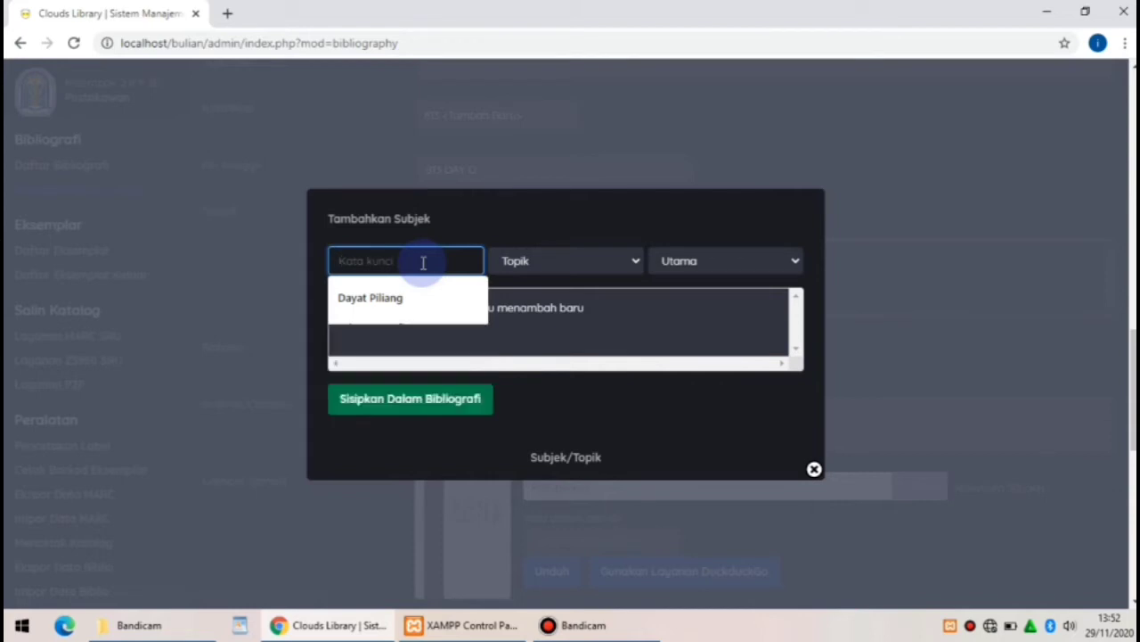
text(Cinta)
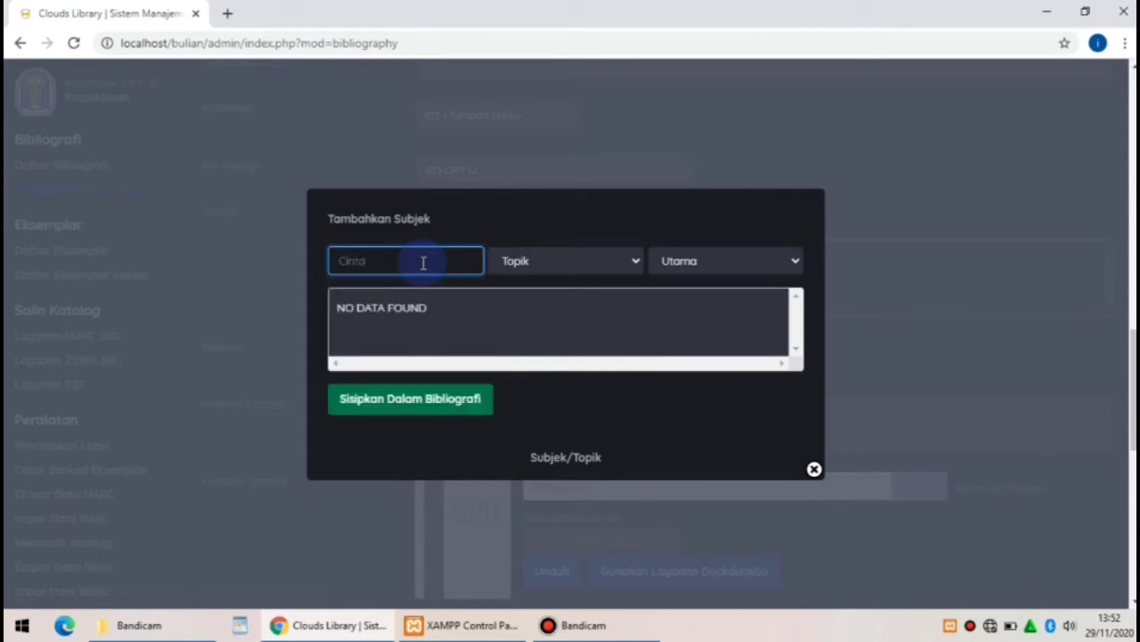
click(431, 411)
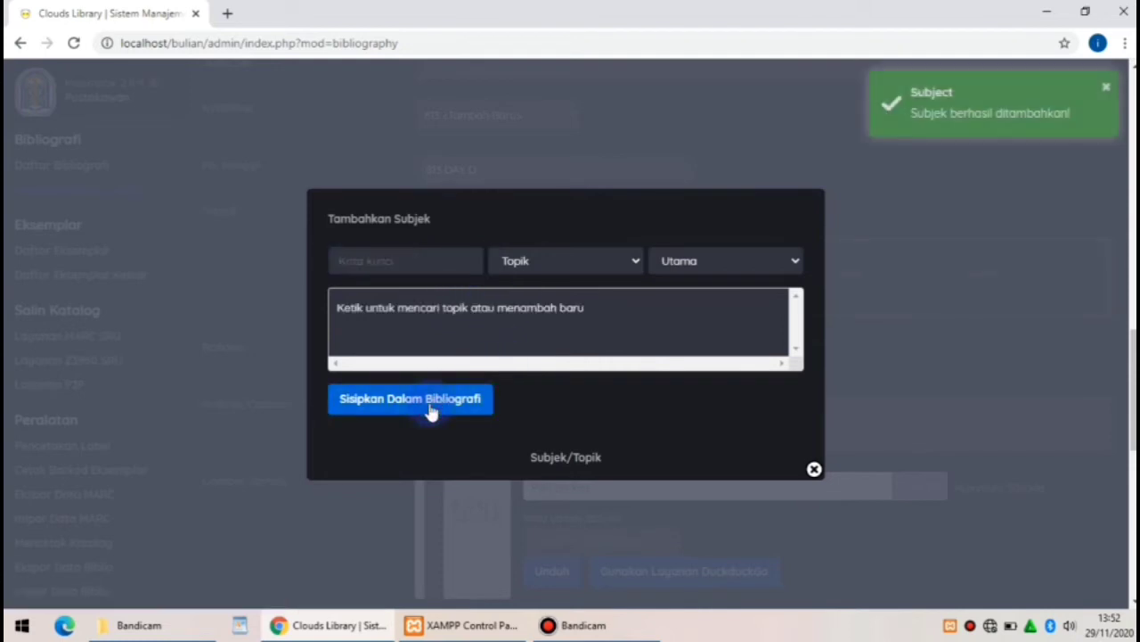
click(817, 469)
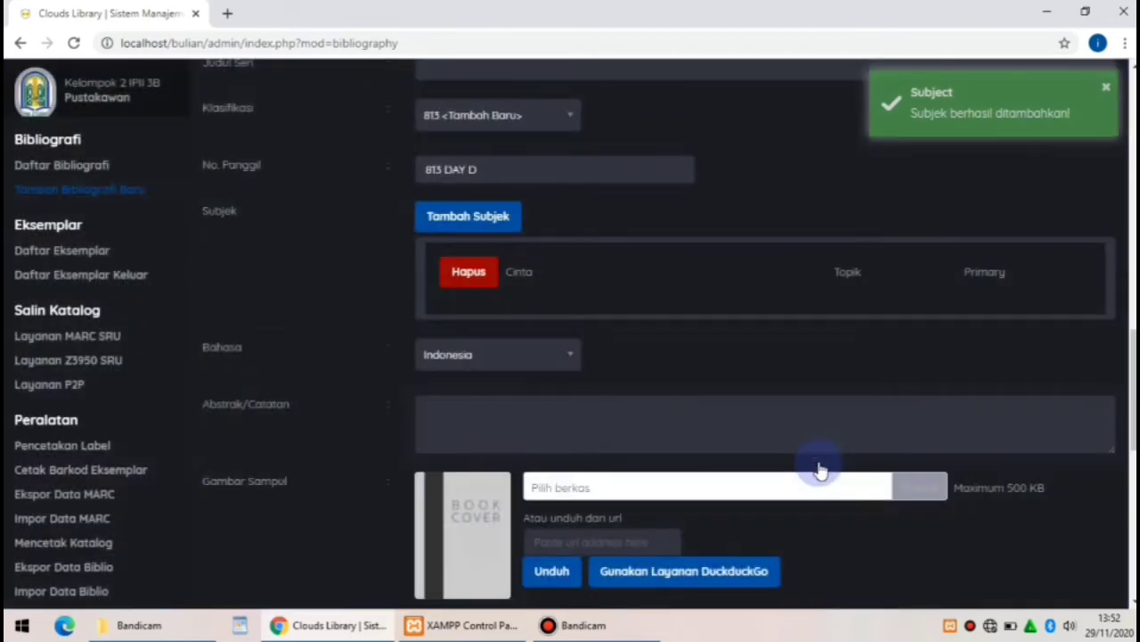
Keep Indonesia as the record's language
click(512, 356)
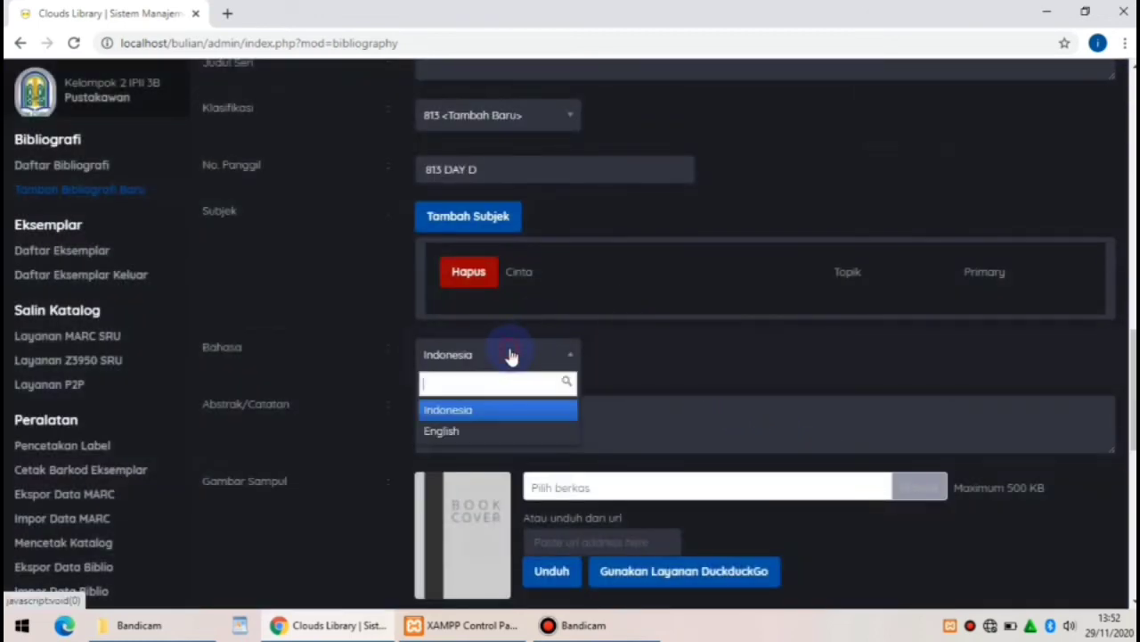
click(485, 418)
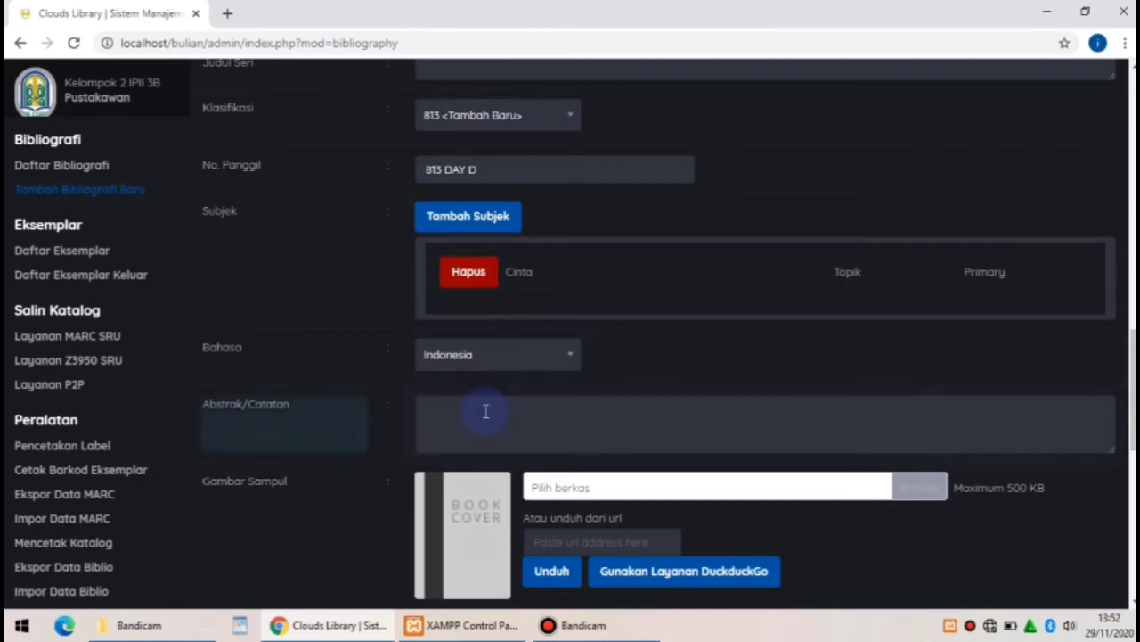
click(486, 410)
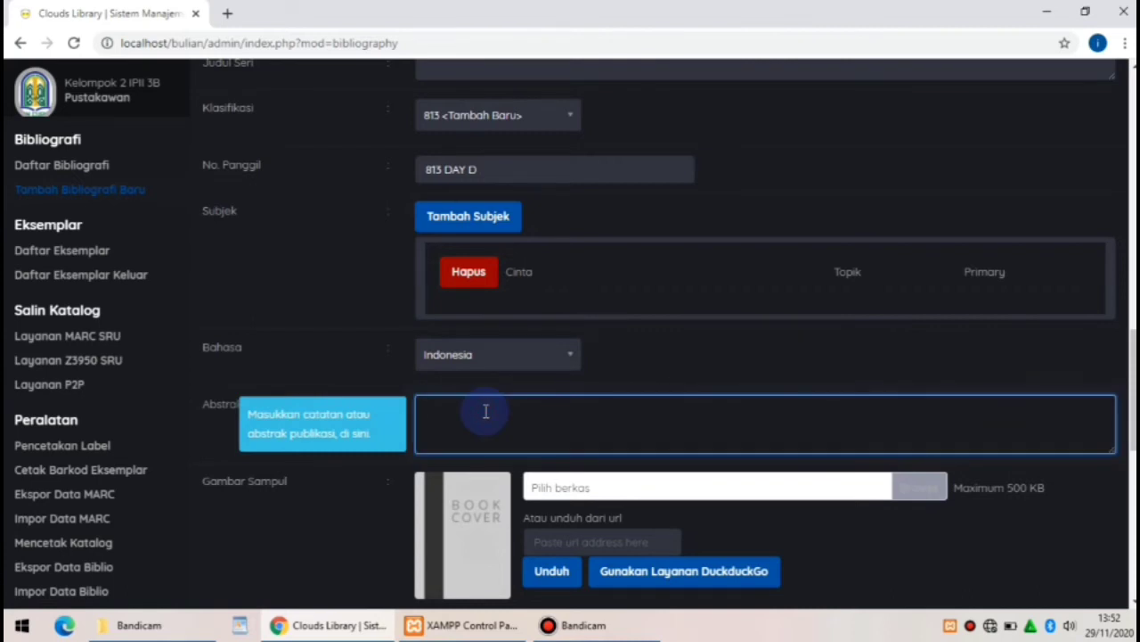
Type the abstract 'Perjalanan hidup seseorang yang menatikan untuk dipertemukan dengan seorang tambatan hati… pengobat luka hati'
text(Perjalanan hidup seseo)
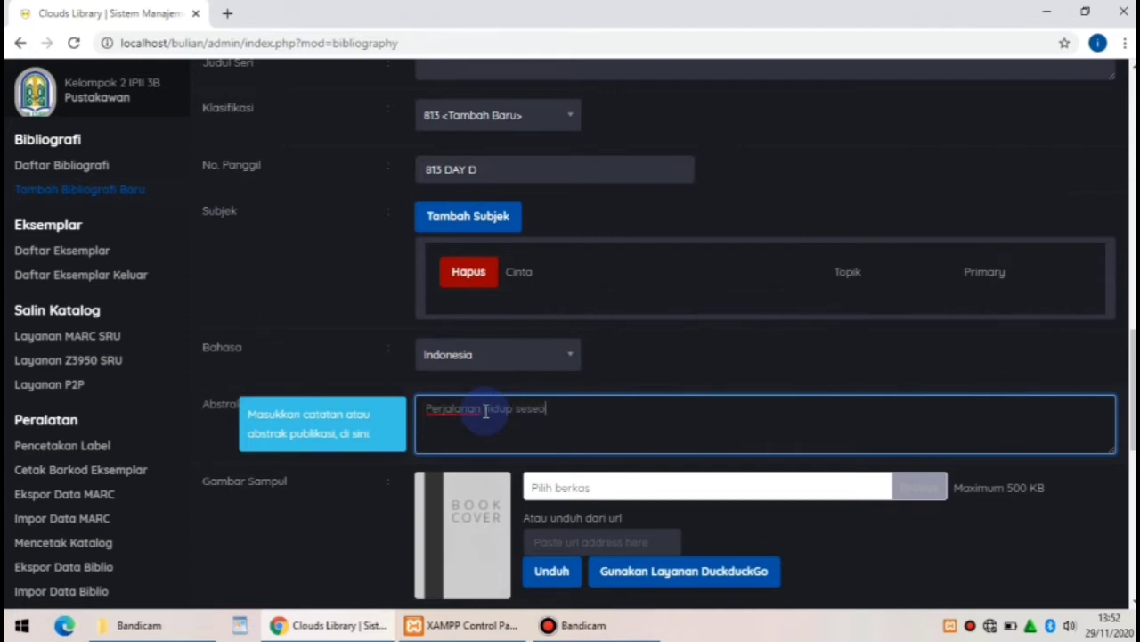
text(rang yang menatikan)
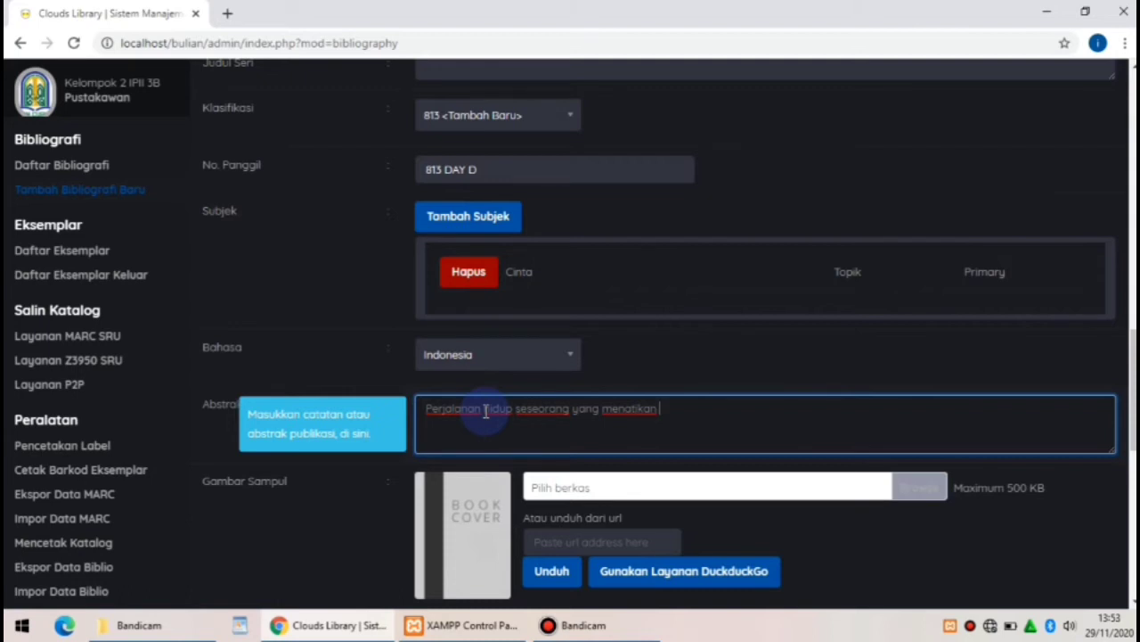
text(untuk dipertemukan d)
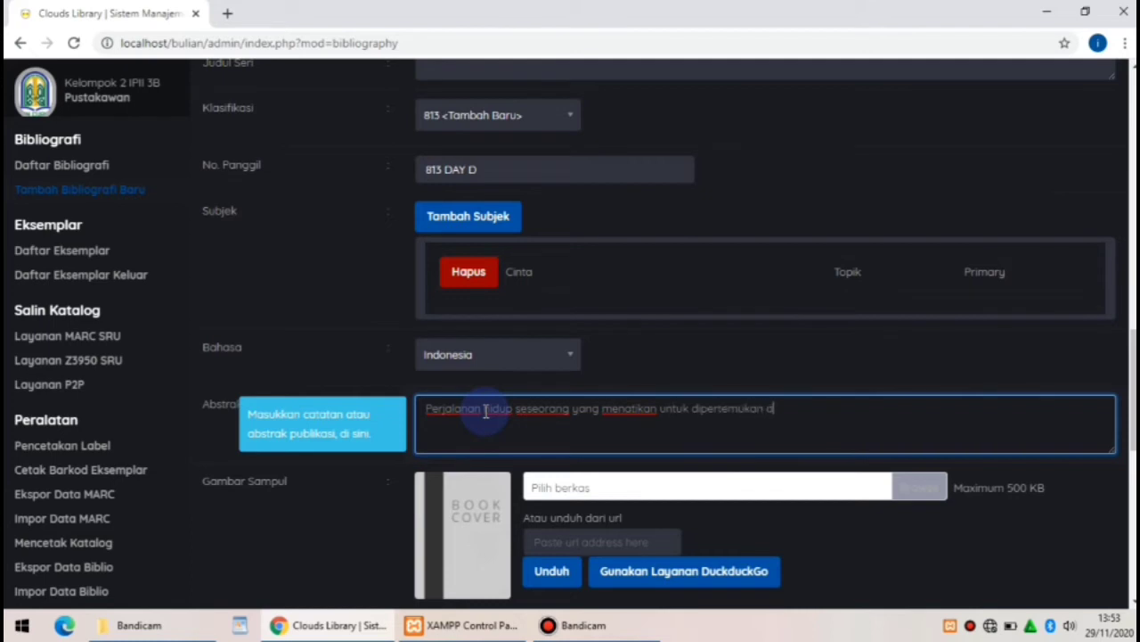
text(engan seorang )
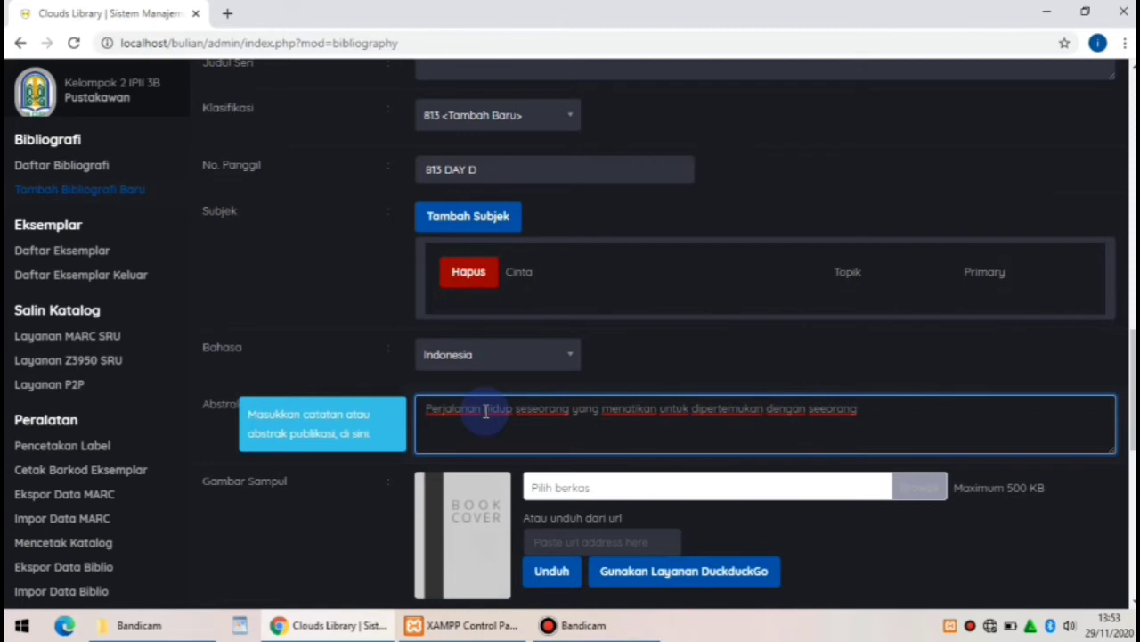
text(tambatan hati sebagai)
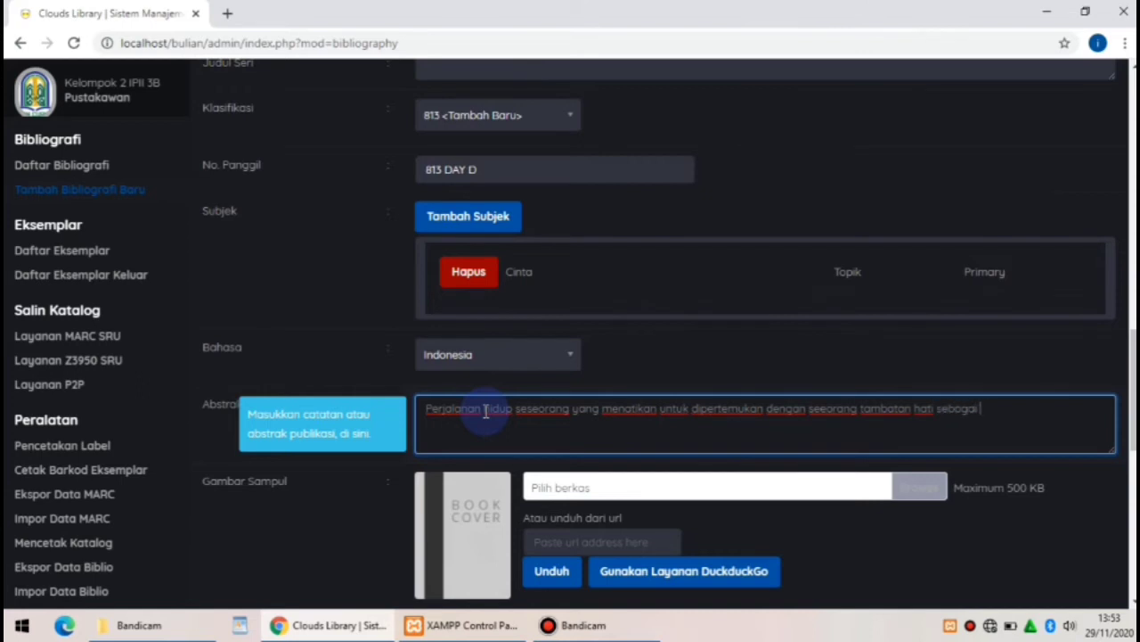
text( pelengkap hidup)
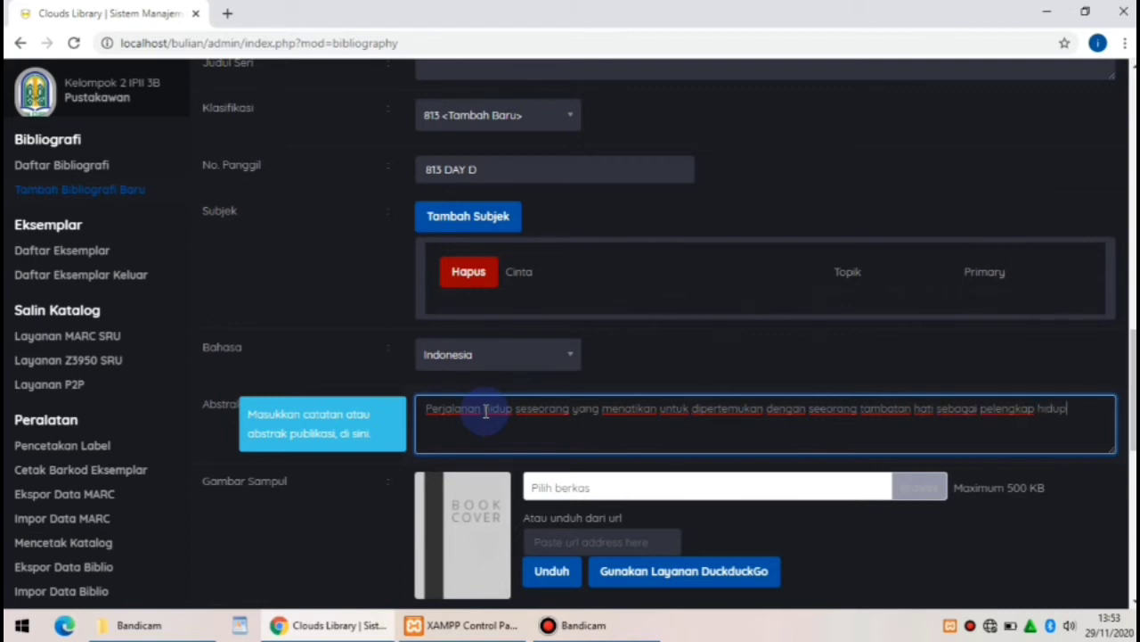
text( dan pengobat)
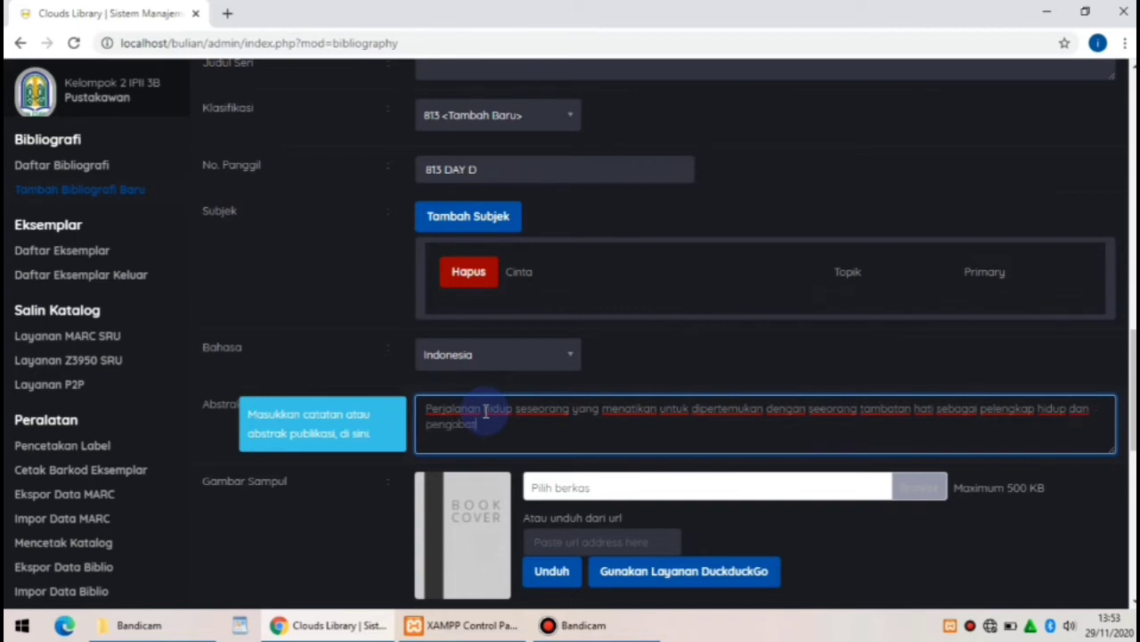
text( luka hi)
text(ti)
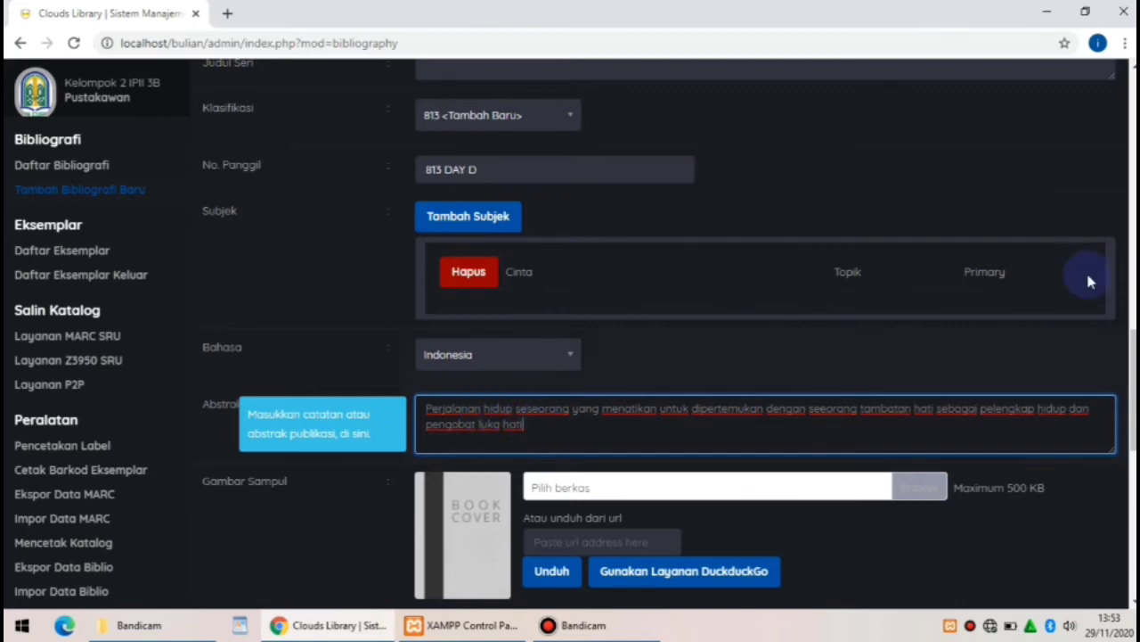
Scroll to the bottom of the form and save the Distraksi Patah Hati record
drag(1132, 365, 1131, 447)
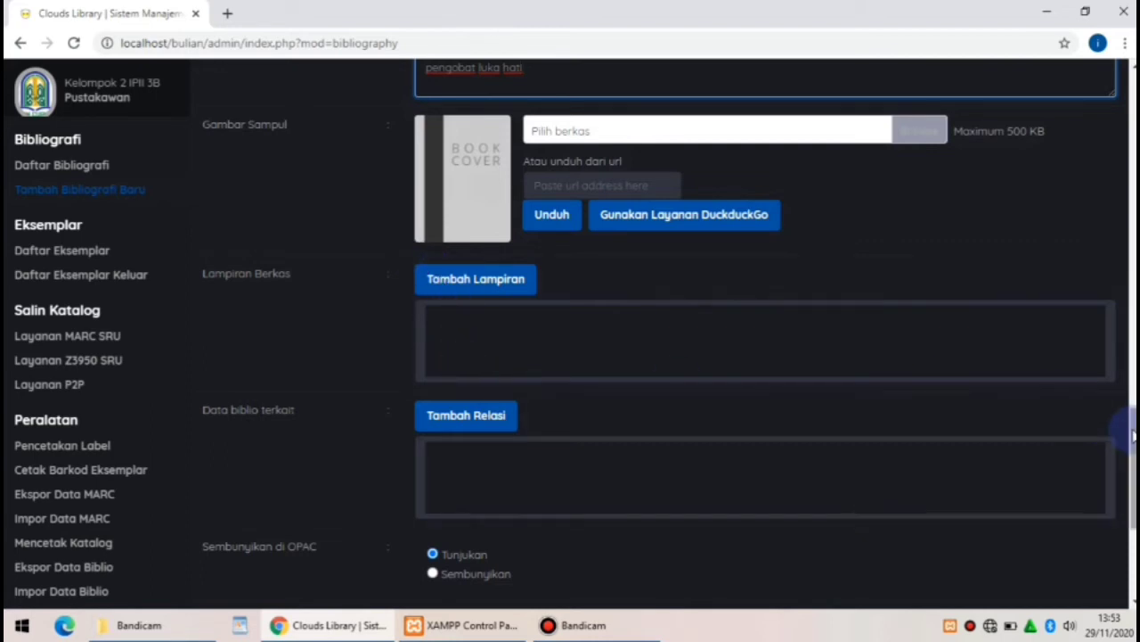
scroll(1129, 464, down, 2)
scroll(1130, 499, down, 2)
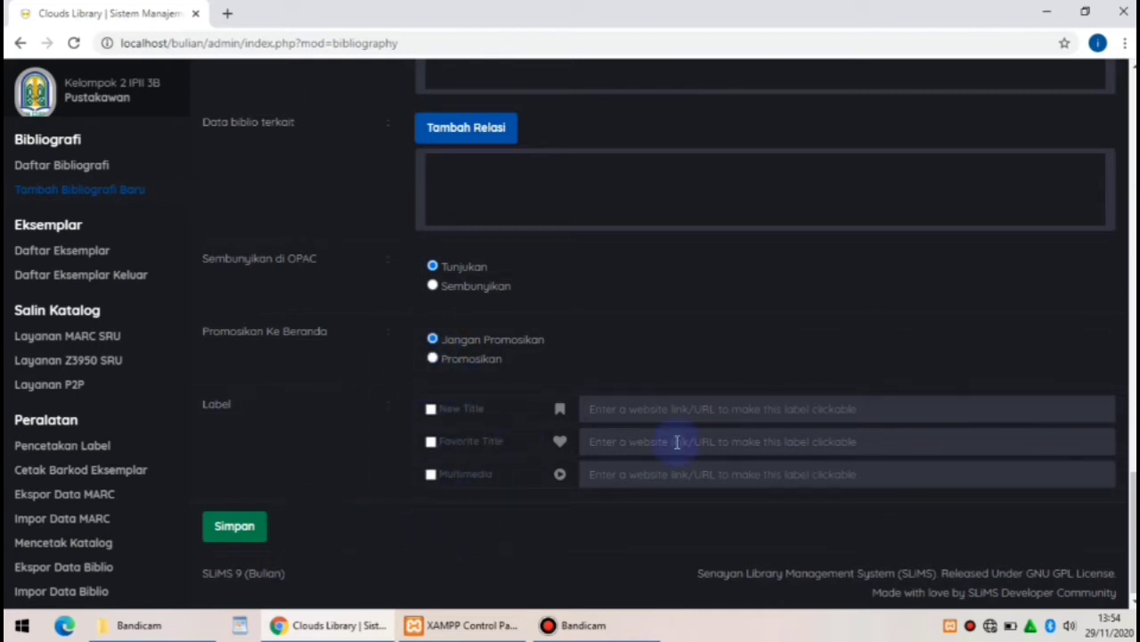
drag(1133, 533, 1133, 535)
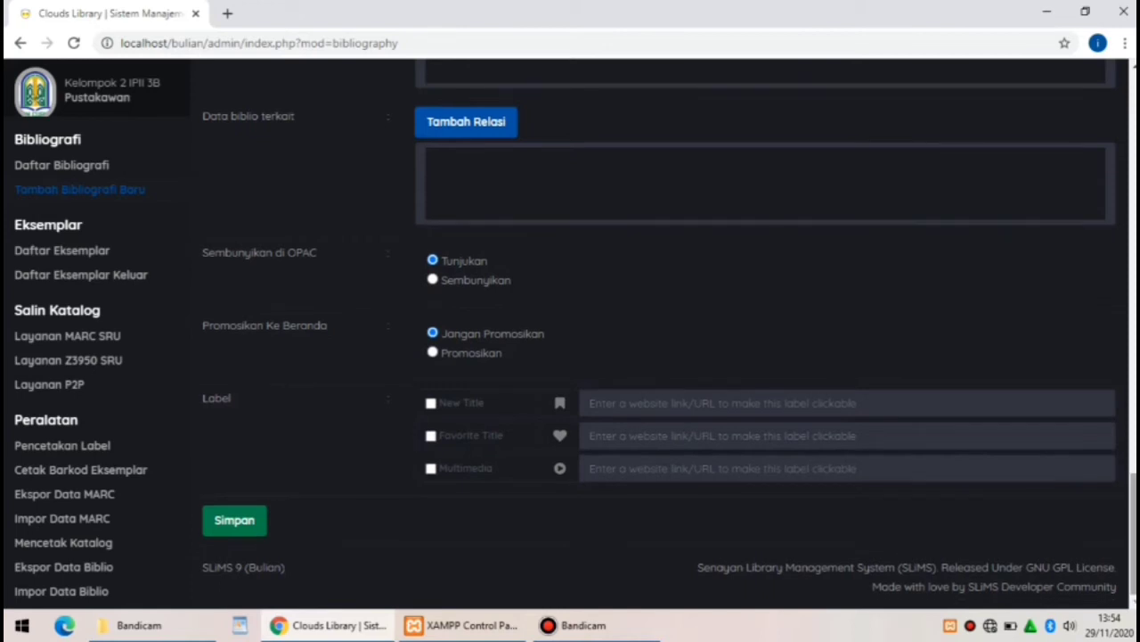
click(249, 524)
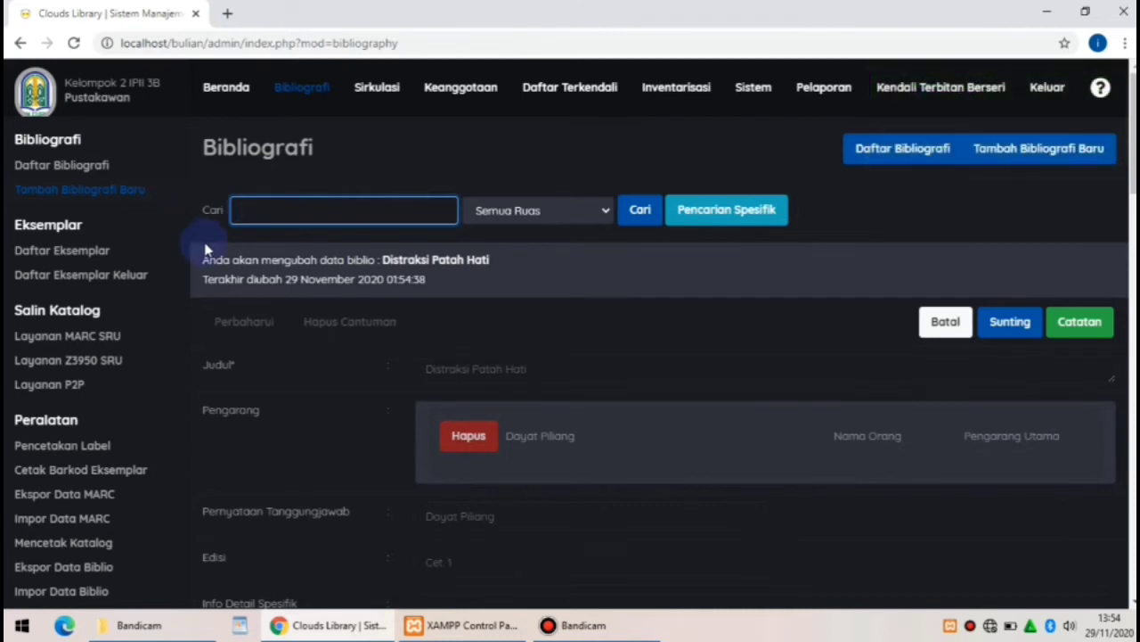
Search the bibliography list for 'distraksi patah hati'
click(87, 166)
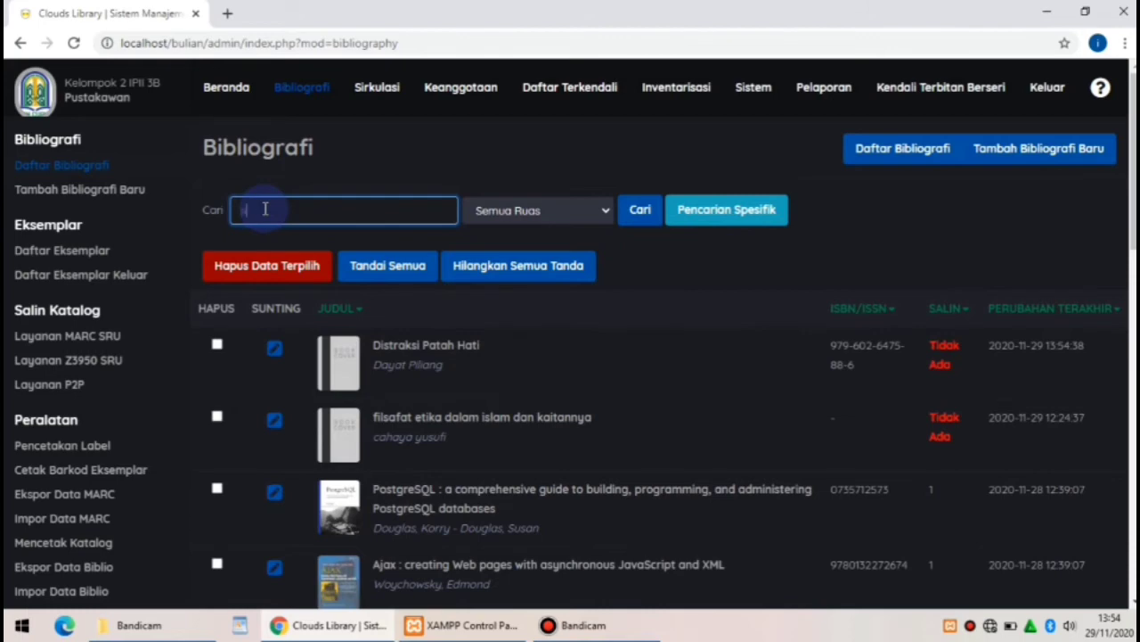
text(distraksi patah hati)
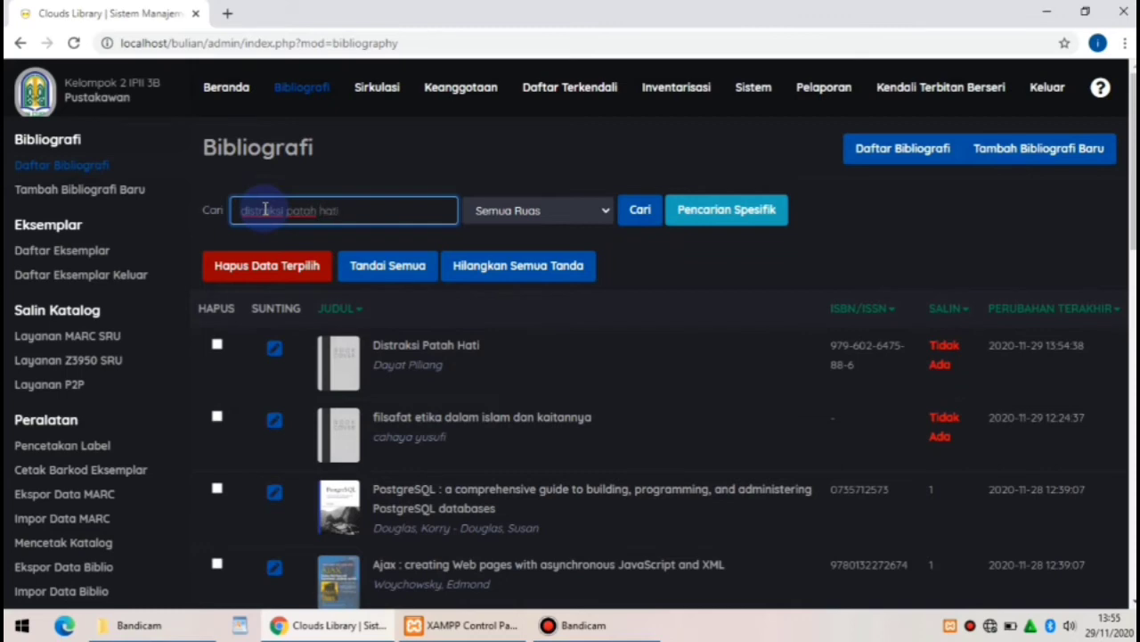
click(640, 211)
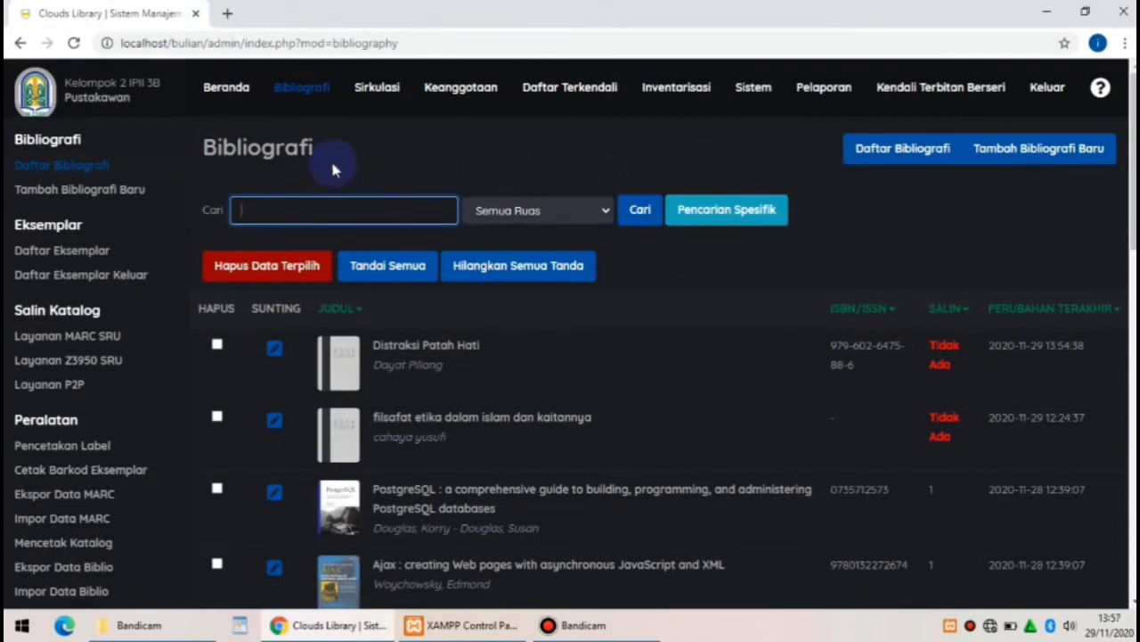
Open a blank bibliography form and enter the title 'filsafat etika dalam islam dan kaitannya'
click(141, 196)
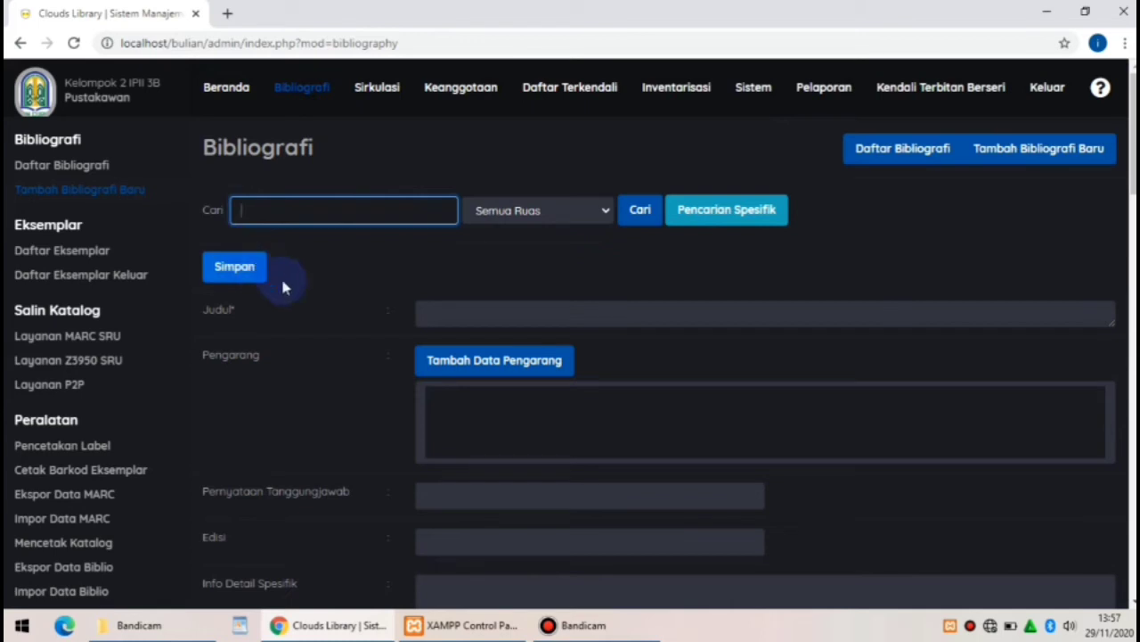
click(437, 327)
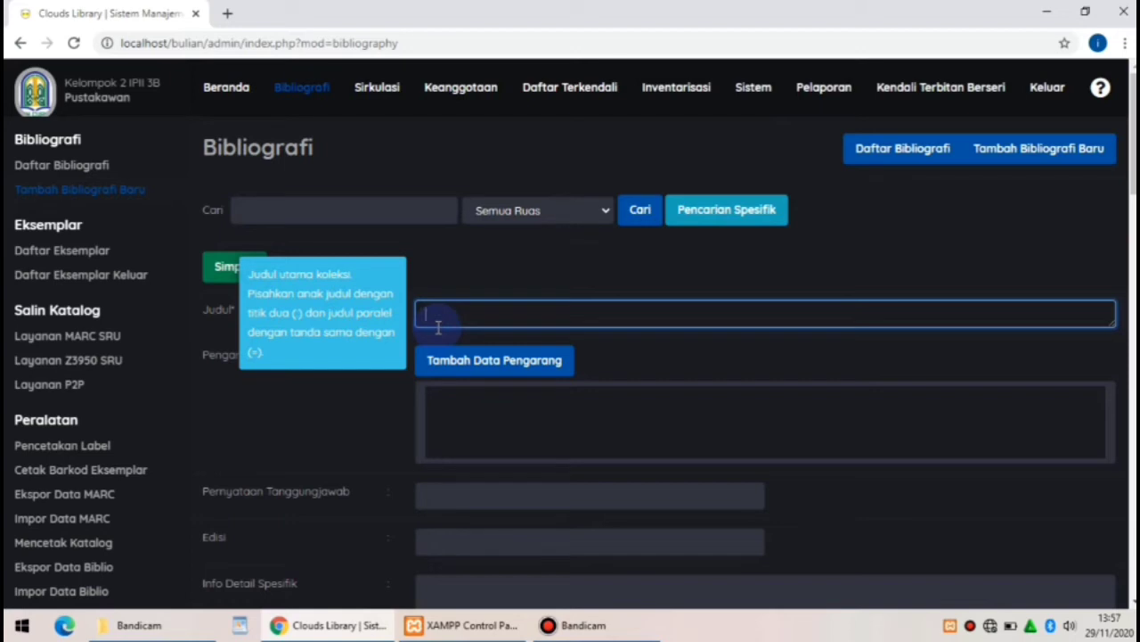
text(filsafat etika da)
text(lam )
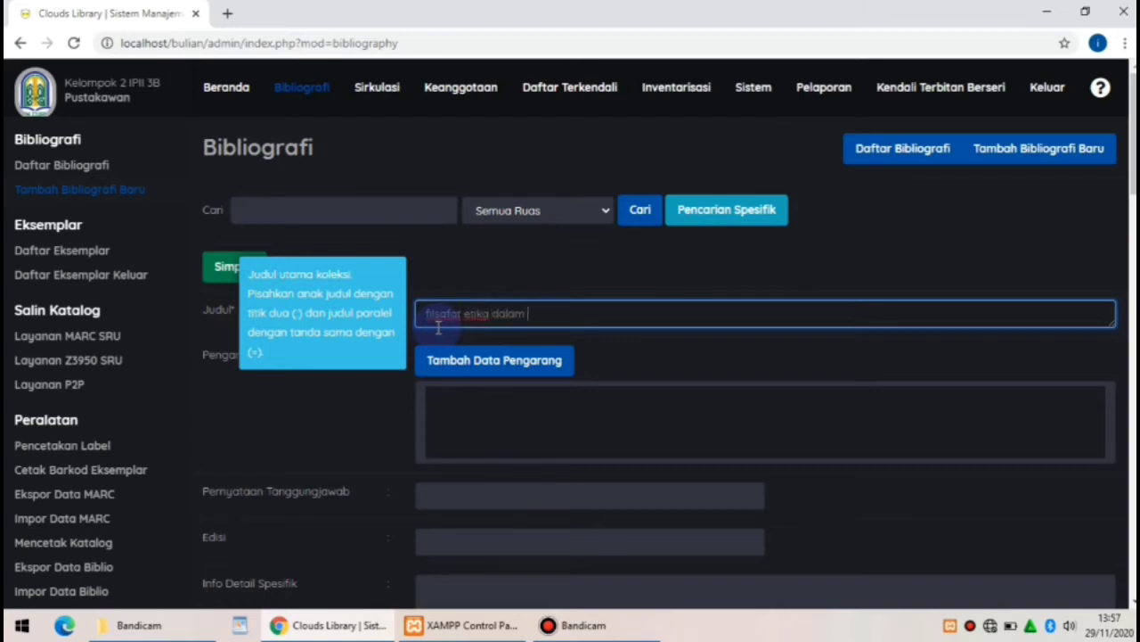
text(islam dan kaitannya)
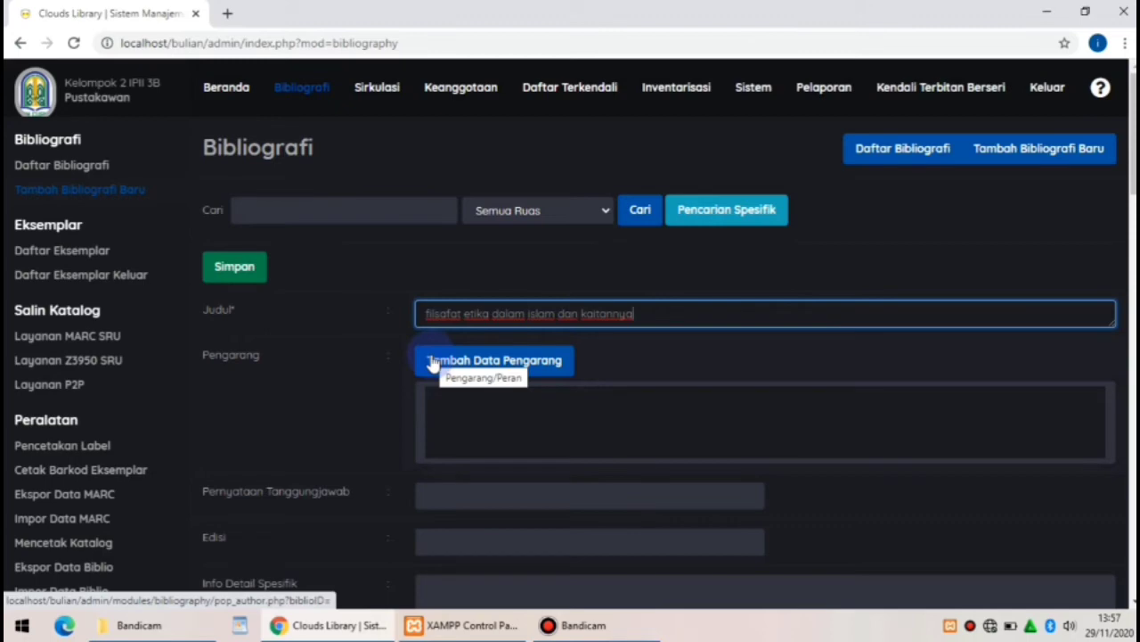
Find the existing personal author by name, insert them as Pengarang Utama, and close the author dialog
click(433, 362)
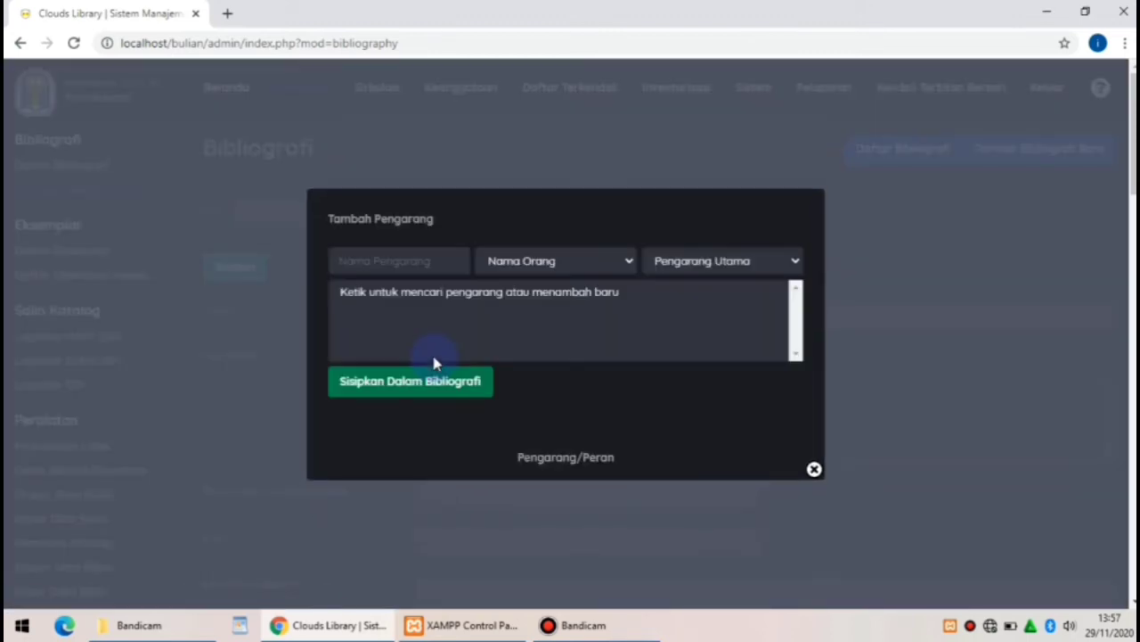
click(381, 261)
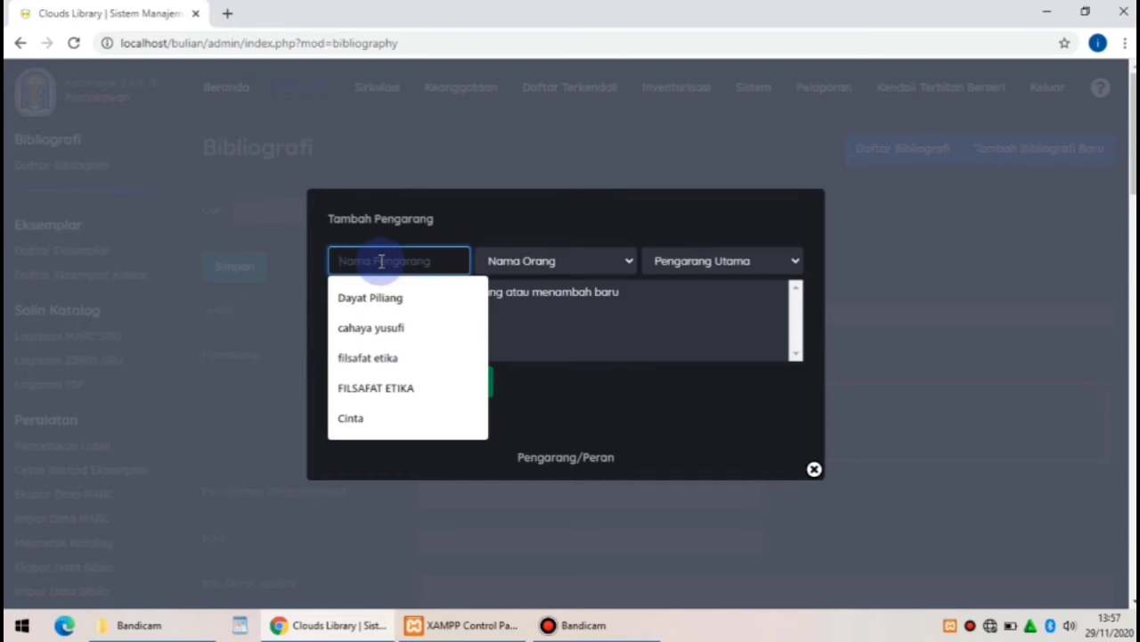
text(cahay)
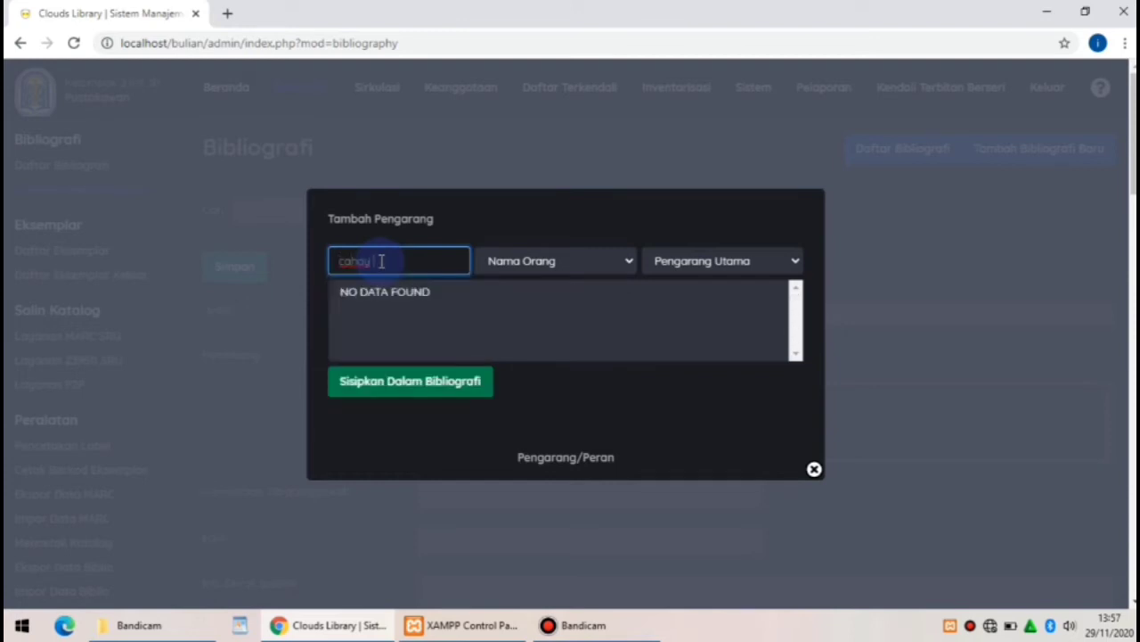
text( a)
key(BackSpace)
text(a)
text( yusu)
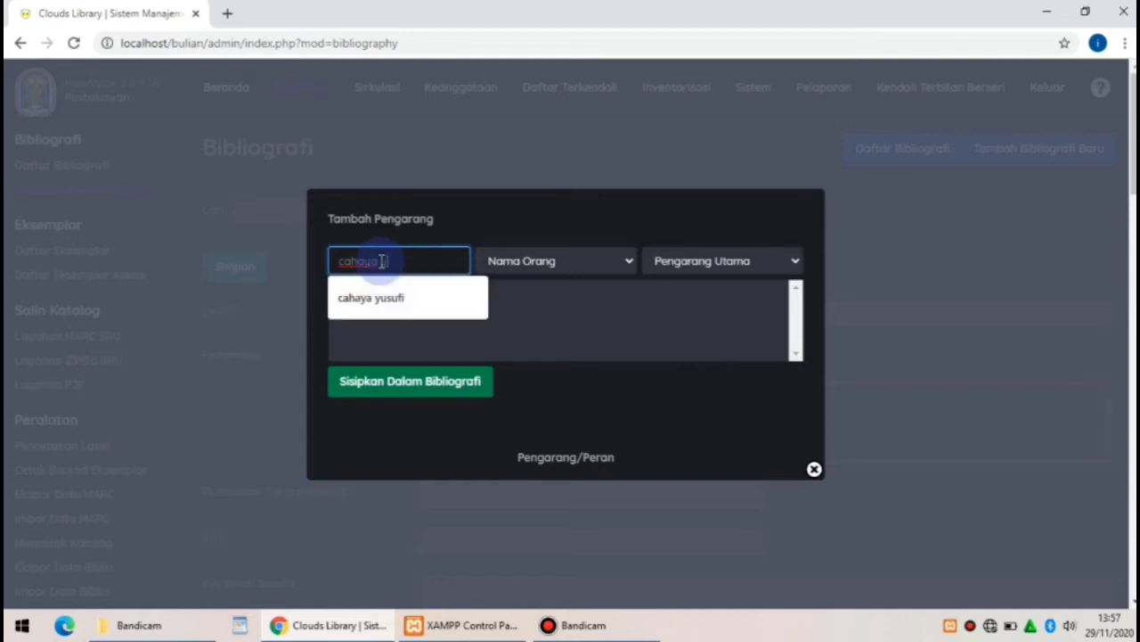
text(fi)
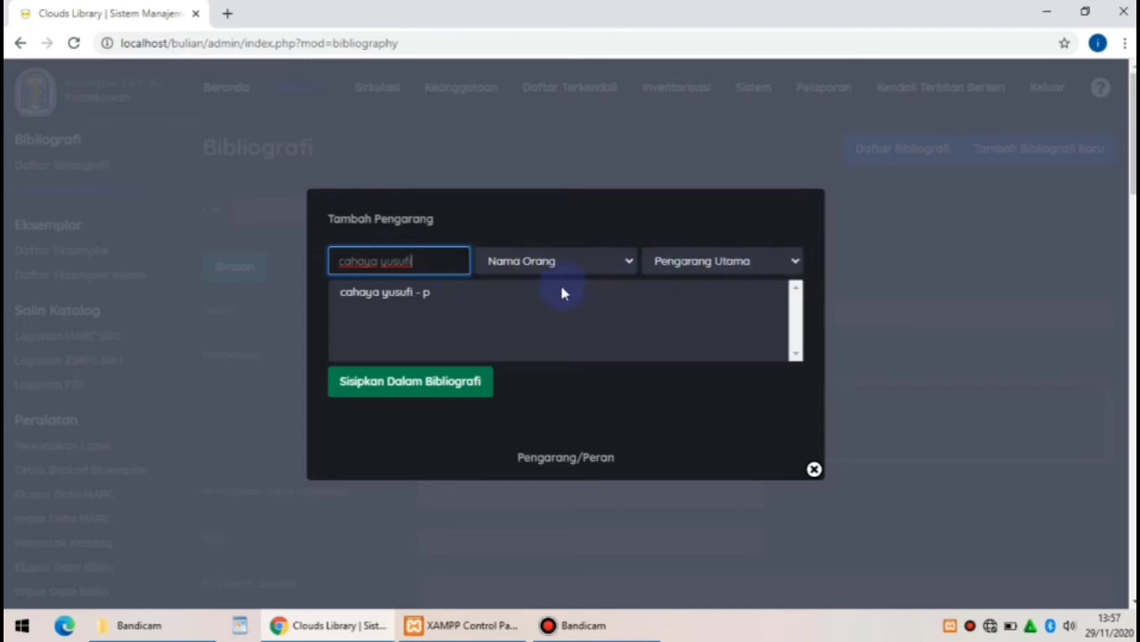
click(461, 386)
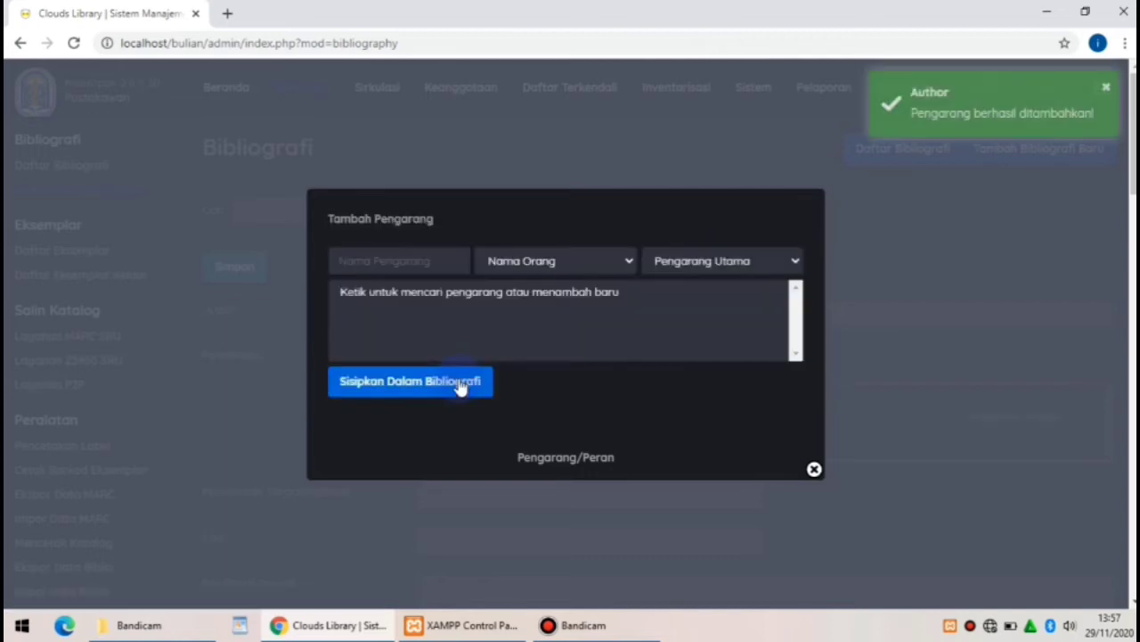
click(1109, 88)
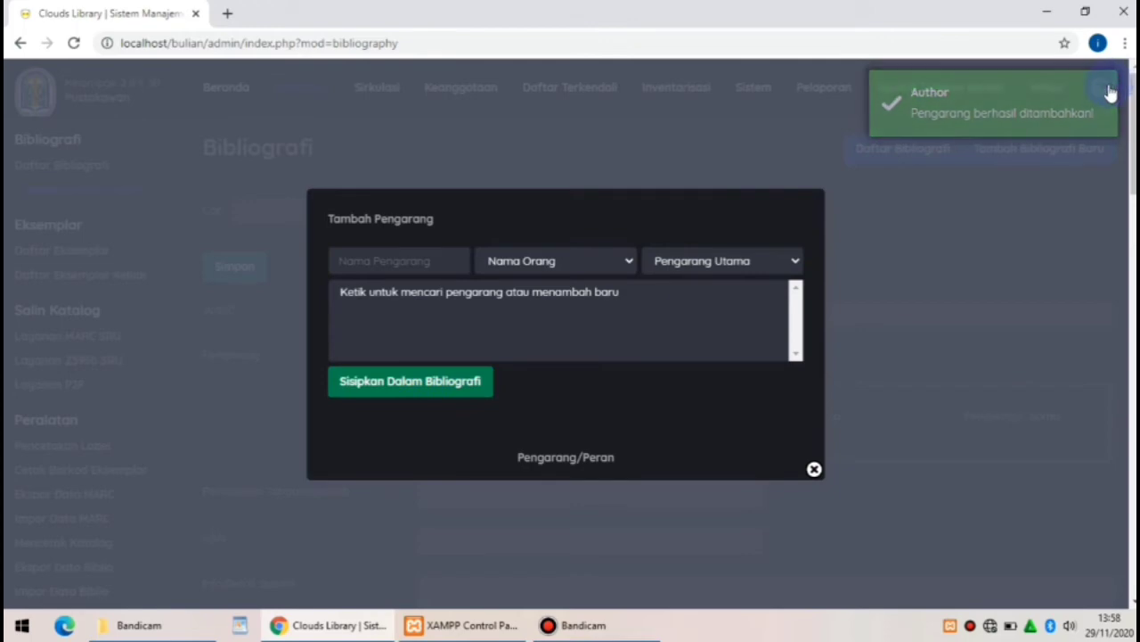
click(814, 471)
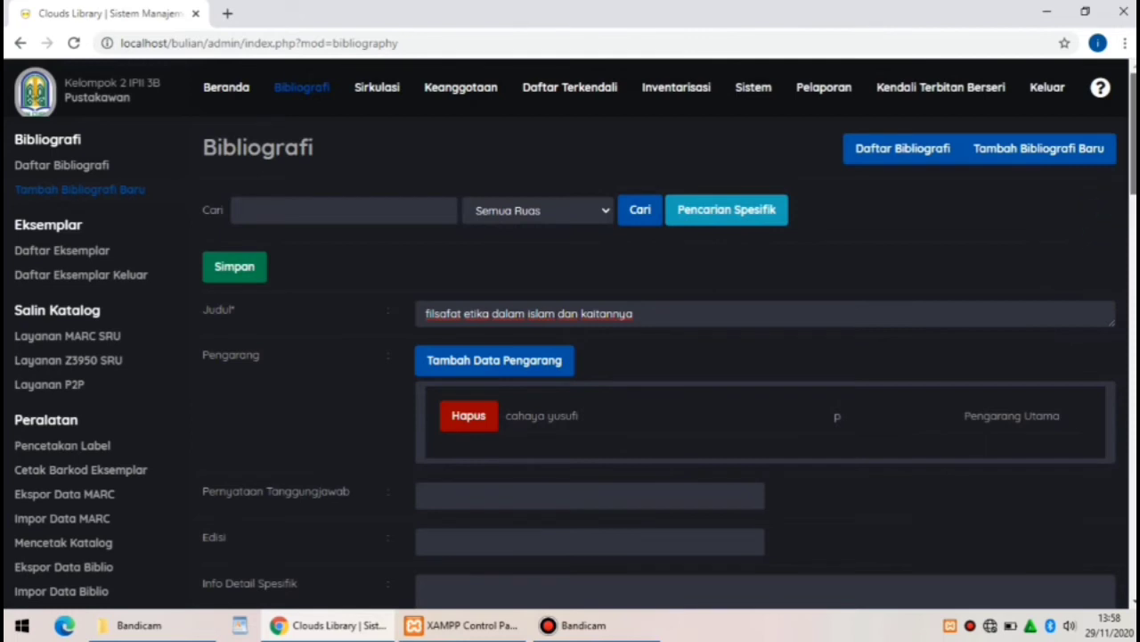
Enter the author's name as the statement of responsibility (Pernyataan Tanggungjawab)
scroll(665, 337, down, 2)
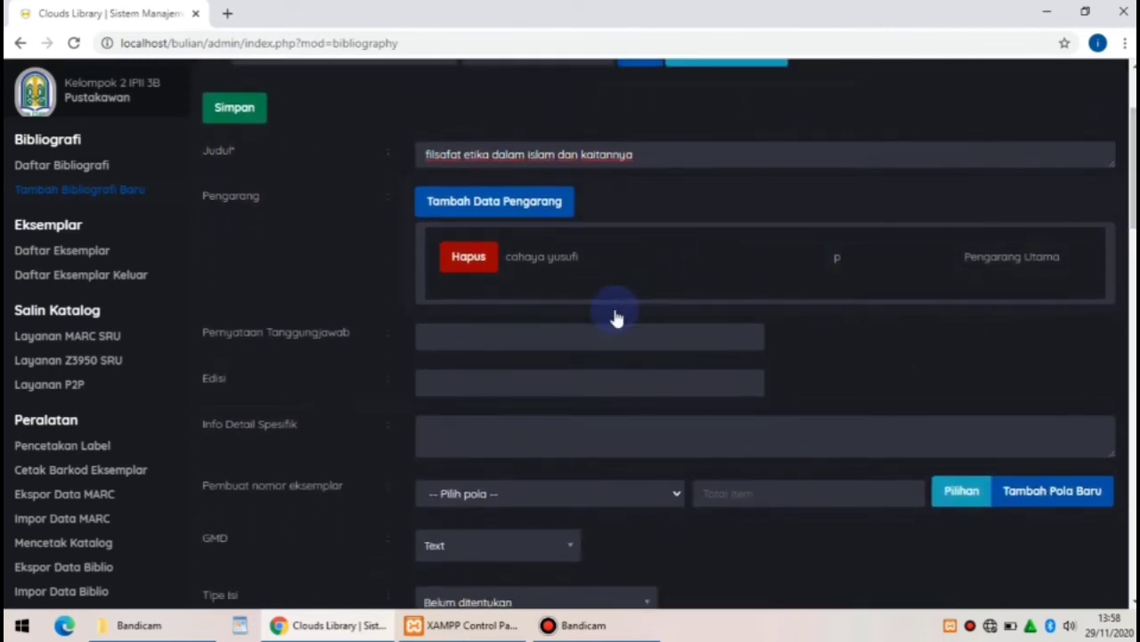
click(499, 337)
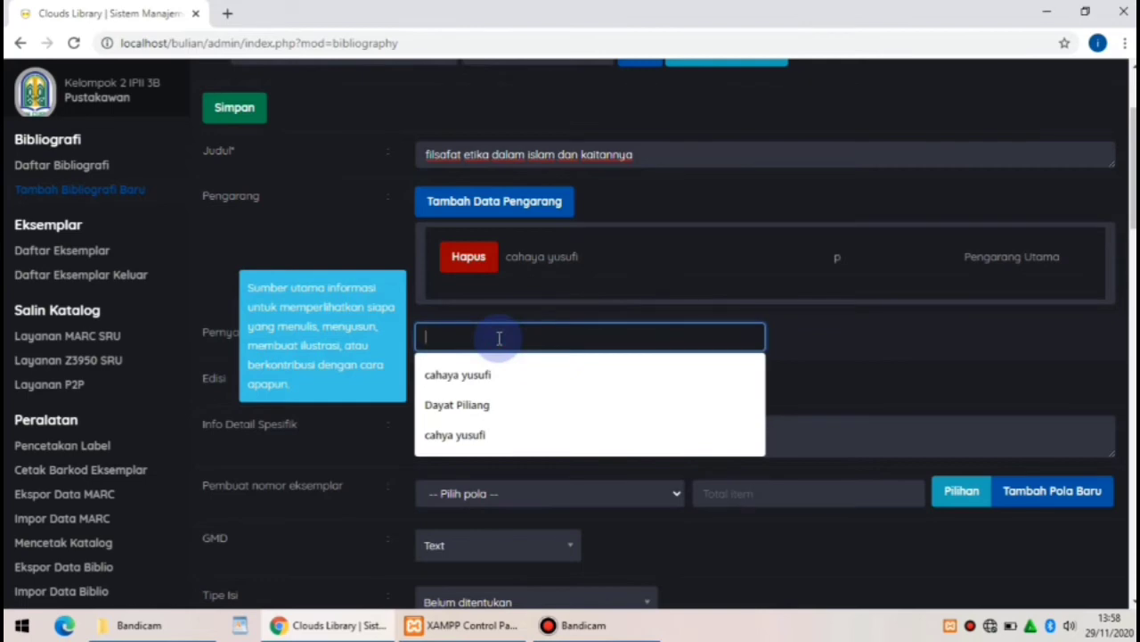
text(cahay)
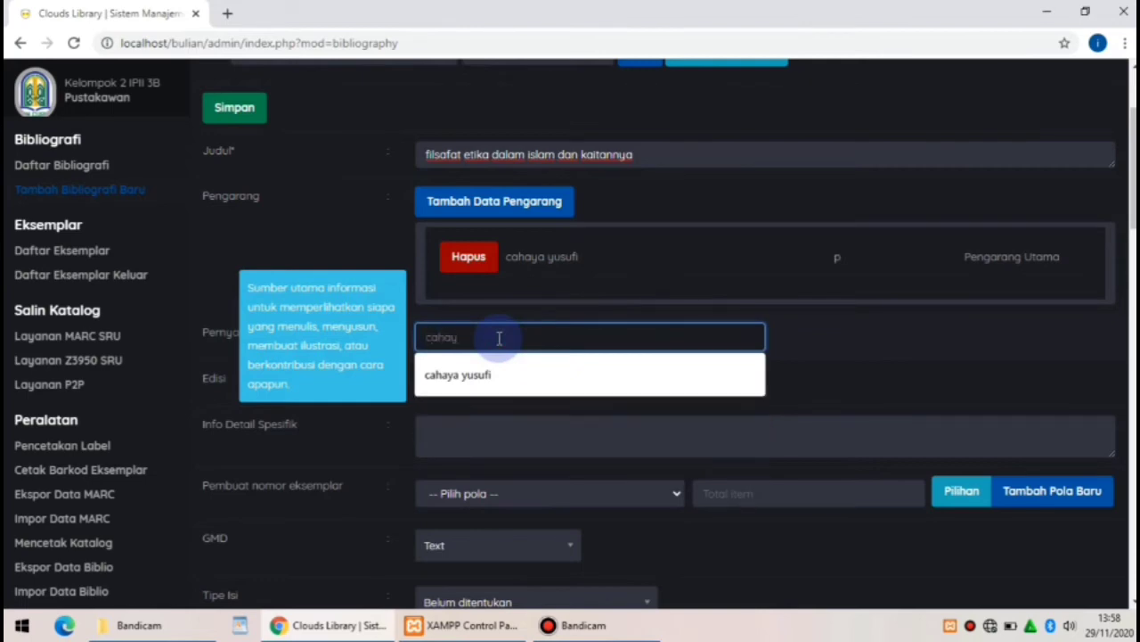
text(a yusufi)
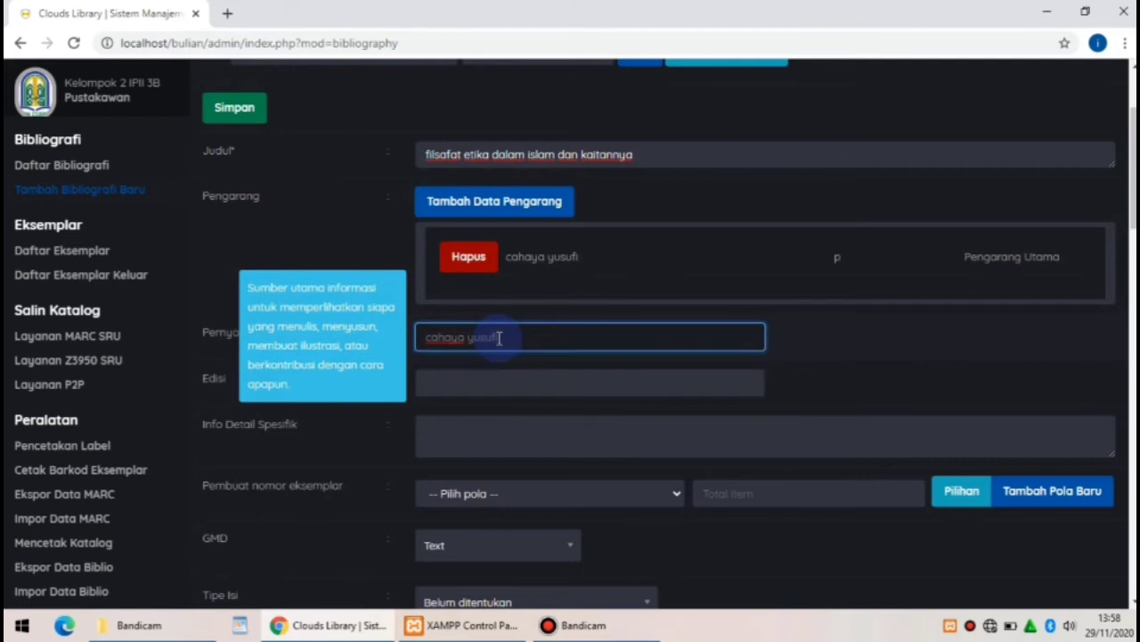
Set the record's edition (Edisi) to 'ke 3'
click(496, 378)
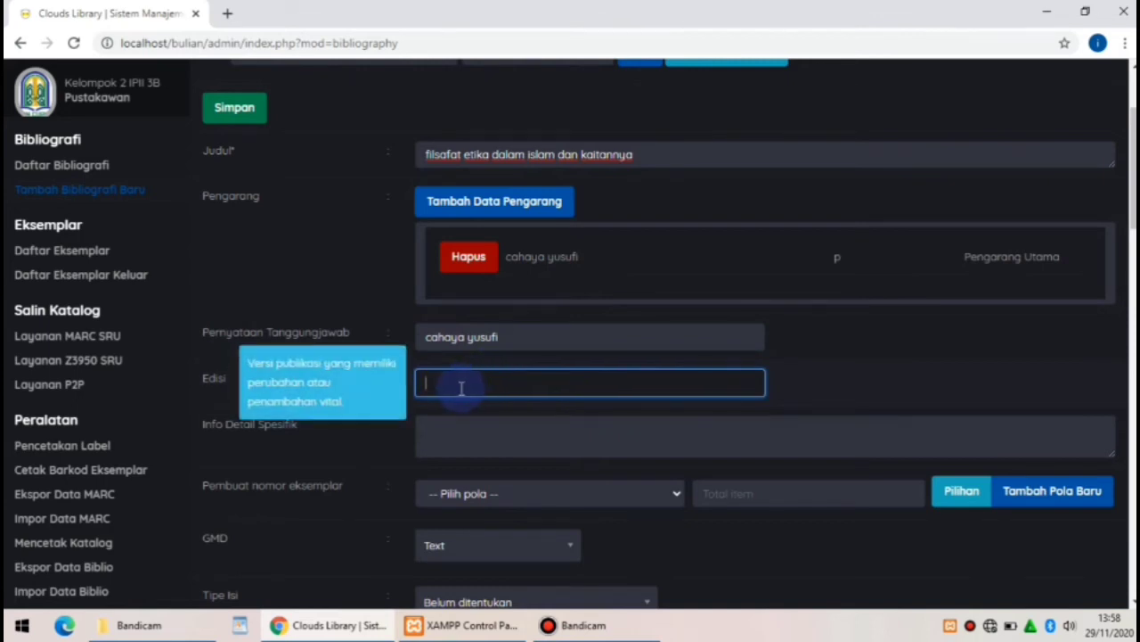
text(ke - 3)
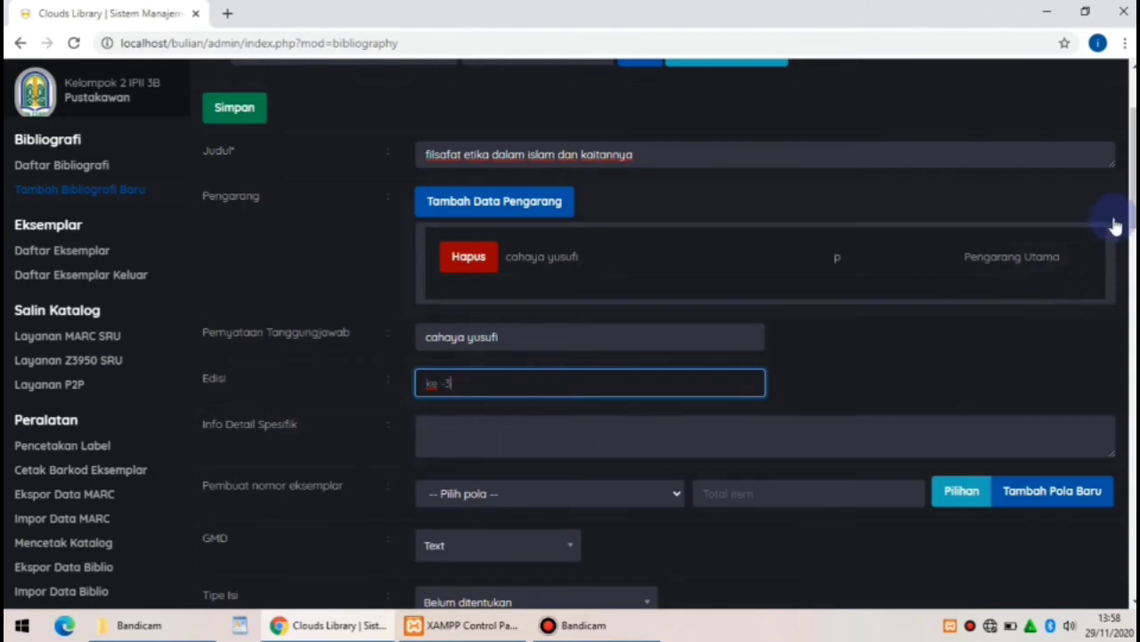
drag(1129, 204, 1130, 258)
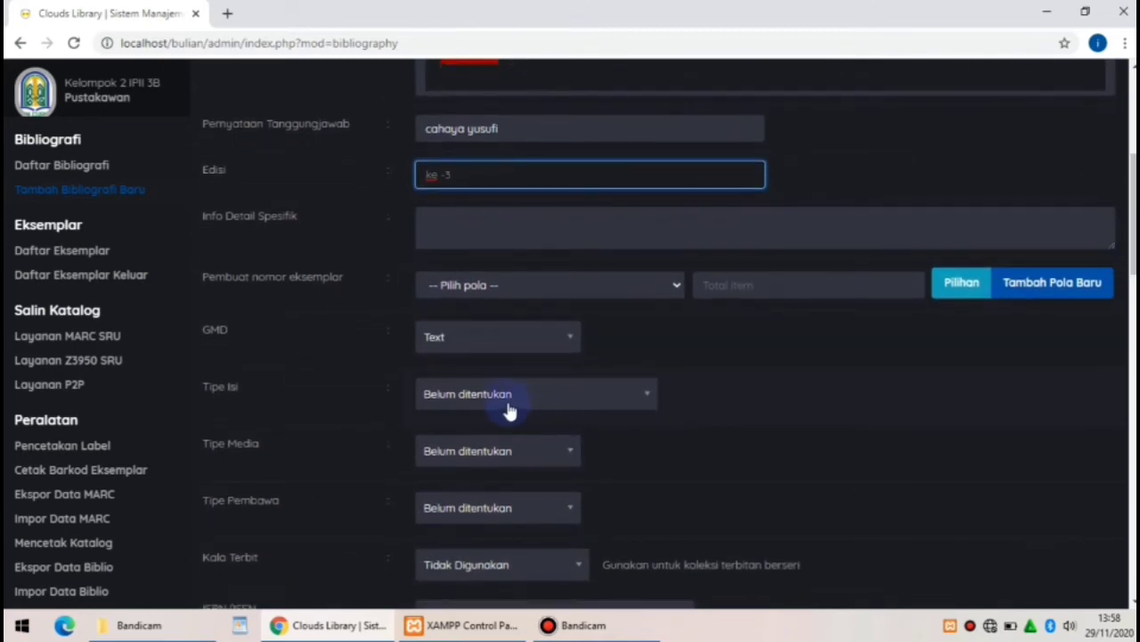
click(484, 393)
click(456, 420)
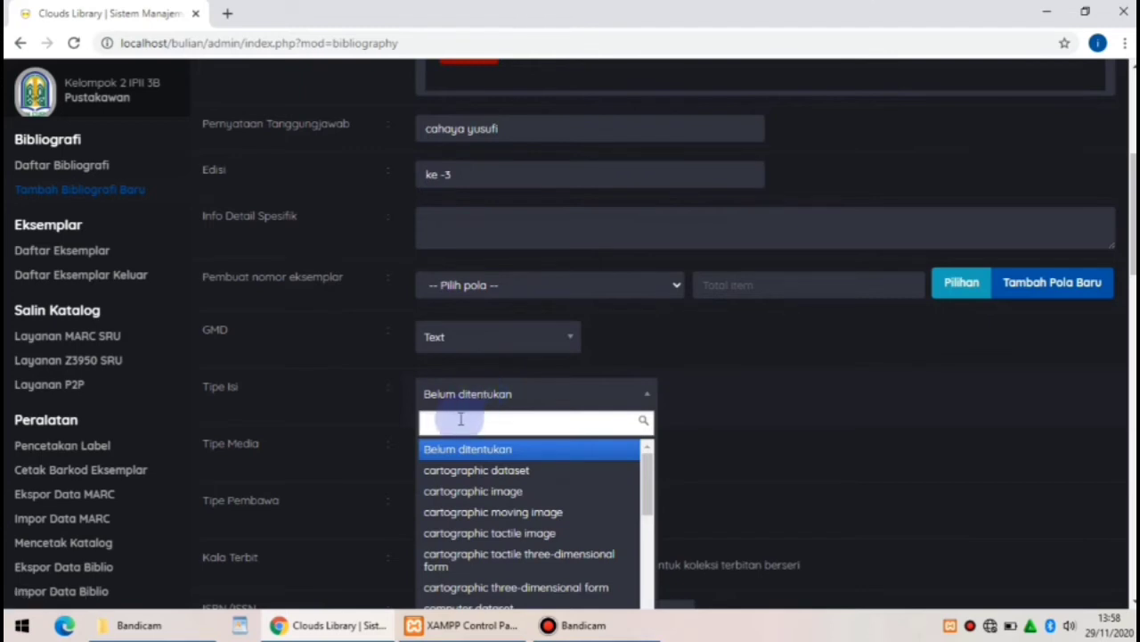
text(teks)
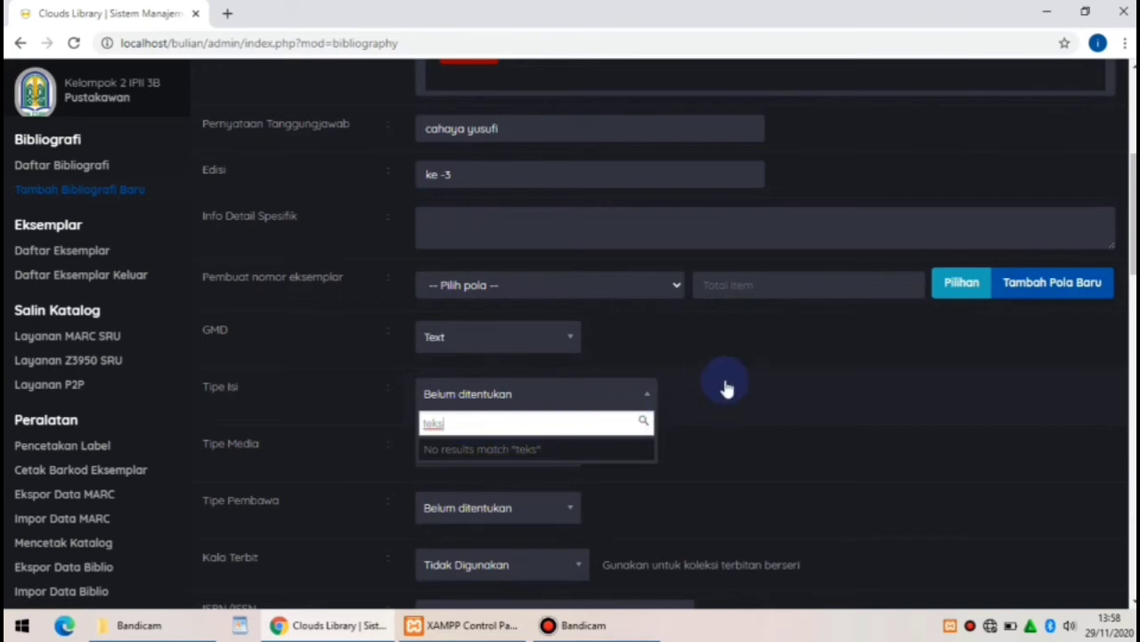
drag(1131, 251, 1131, 308)
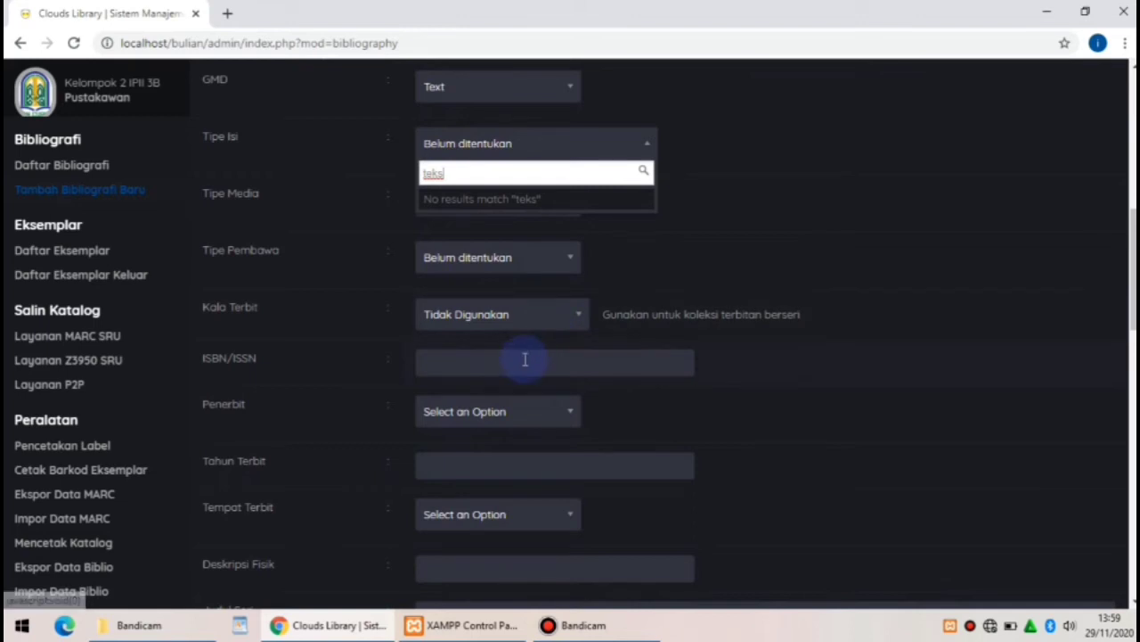
Search the Penerbit list for 'estani meter' and the Tempat Terbit list for 'kalro'
click(462, 416)
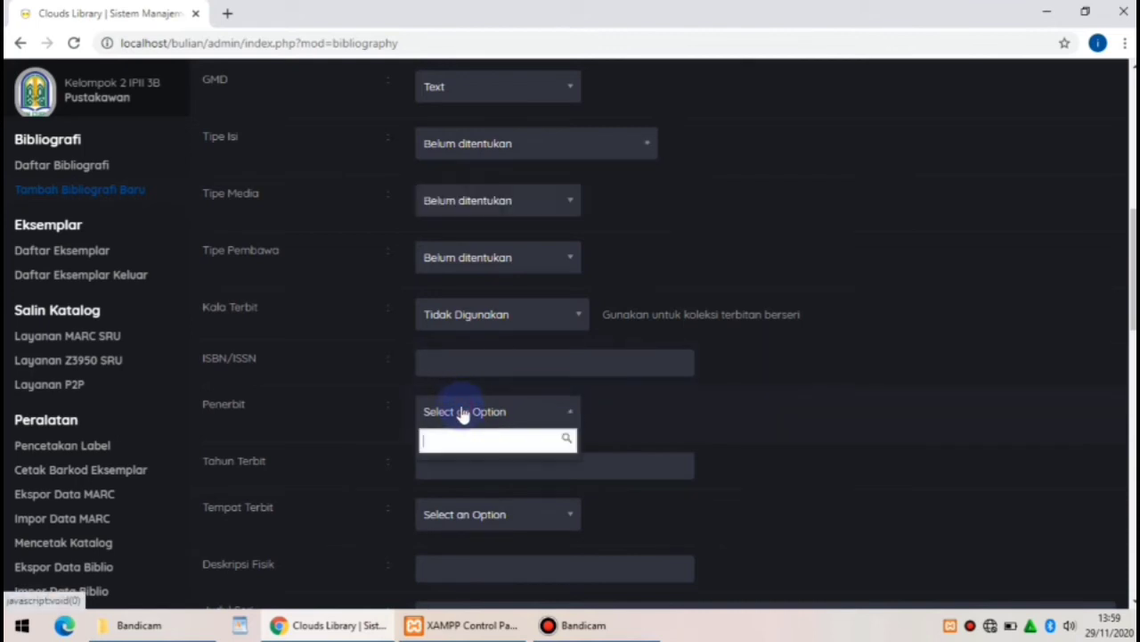
click(436, 441)
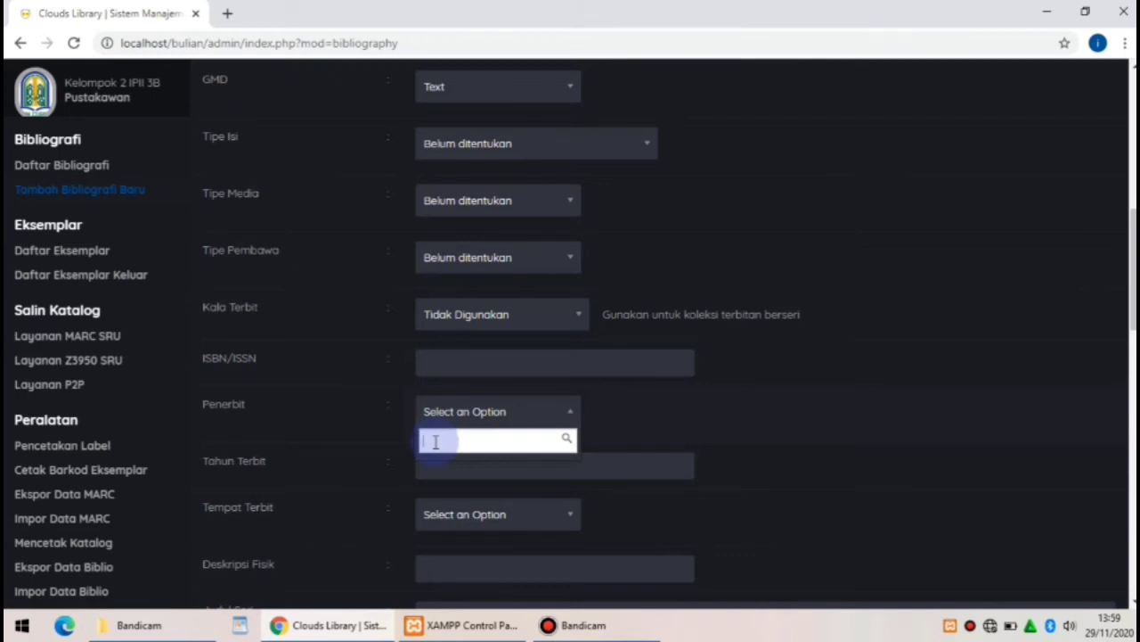
text(es)
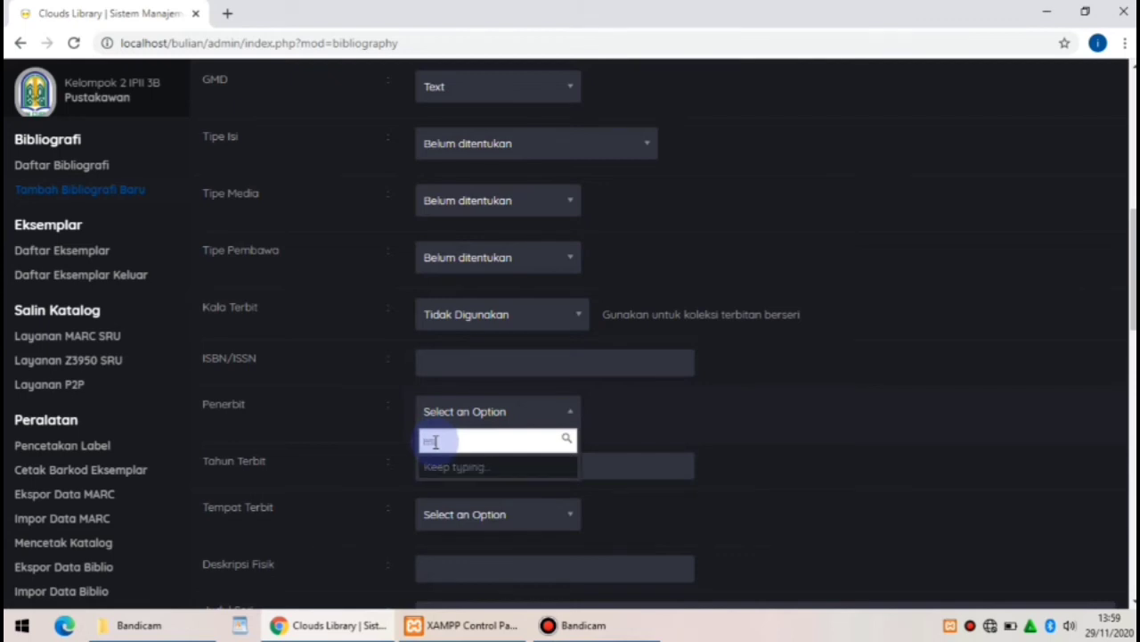
text(tani met)
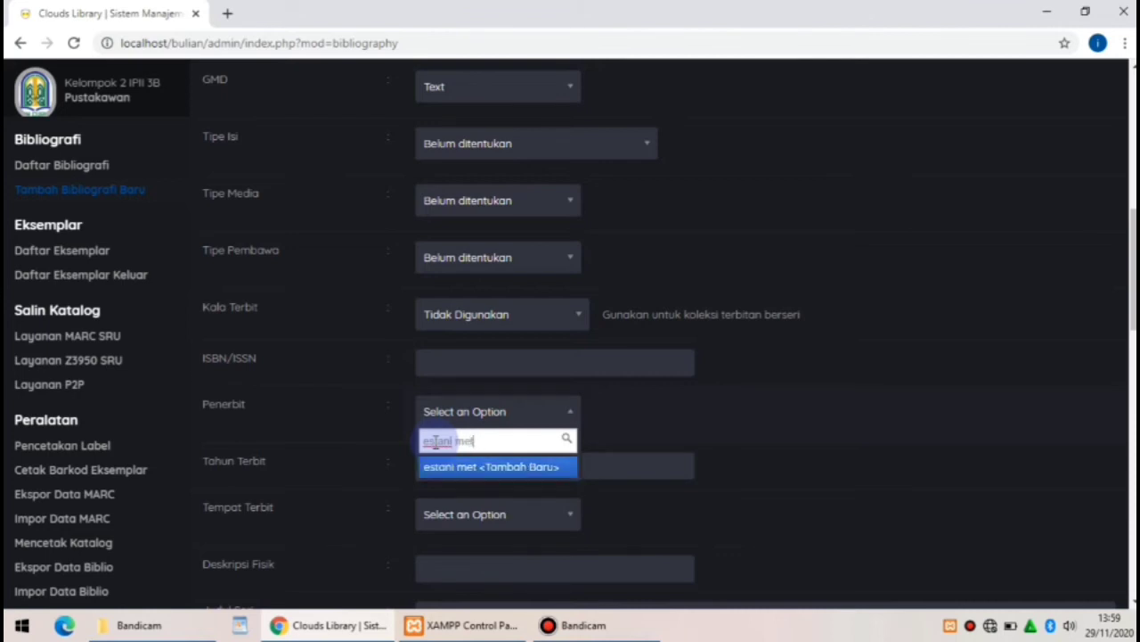
text(er)
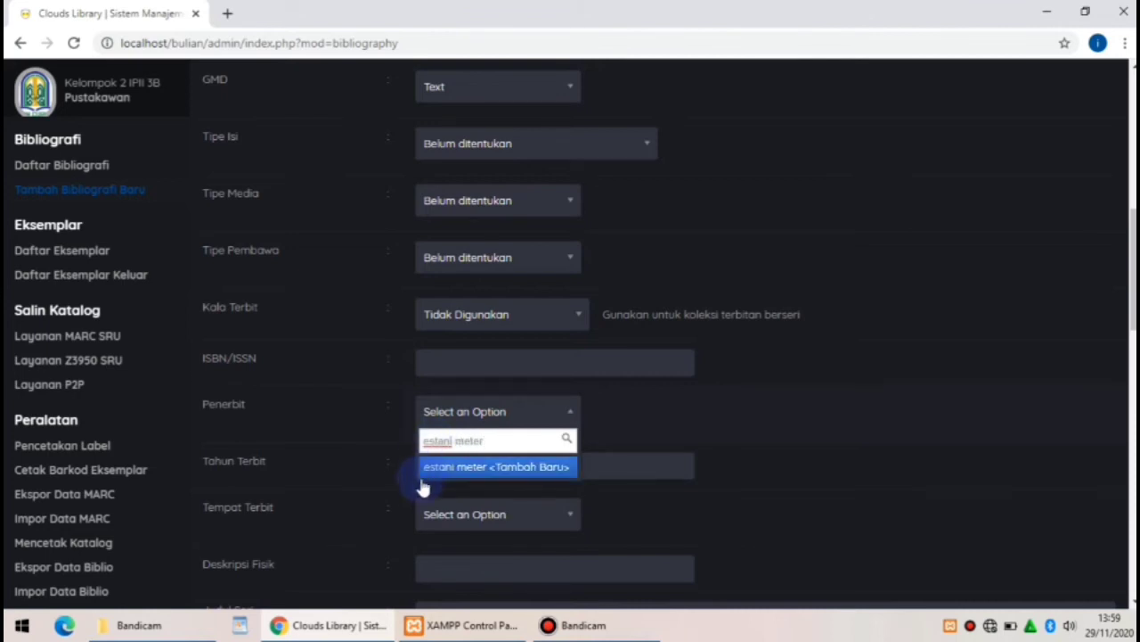
click(425, 517)
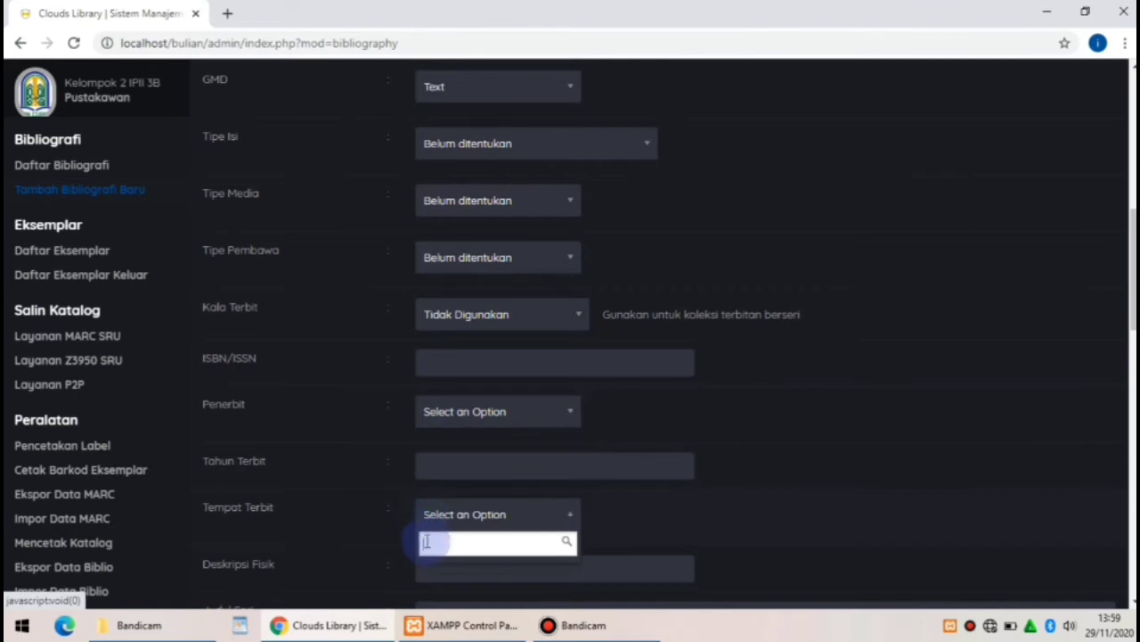
text(kal)
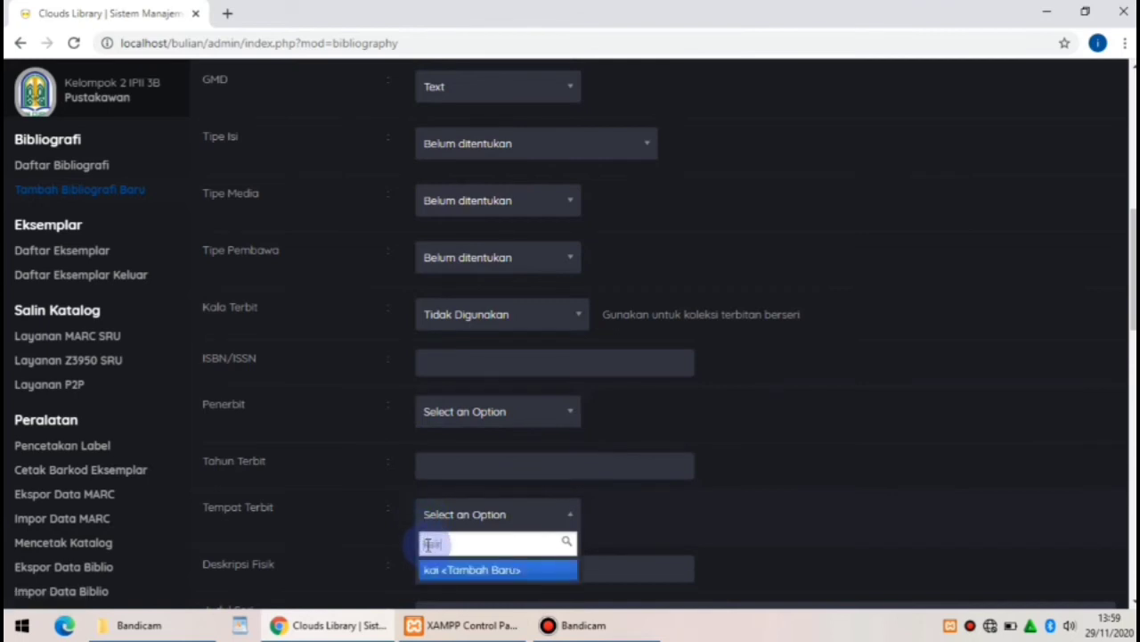
text(ro)
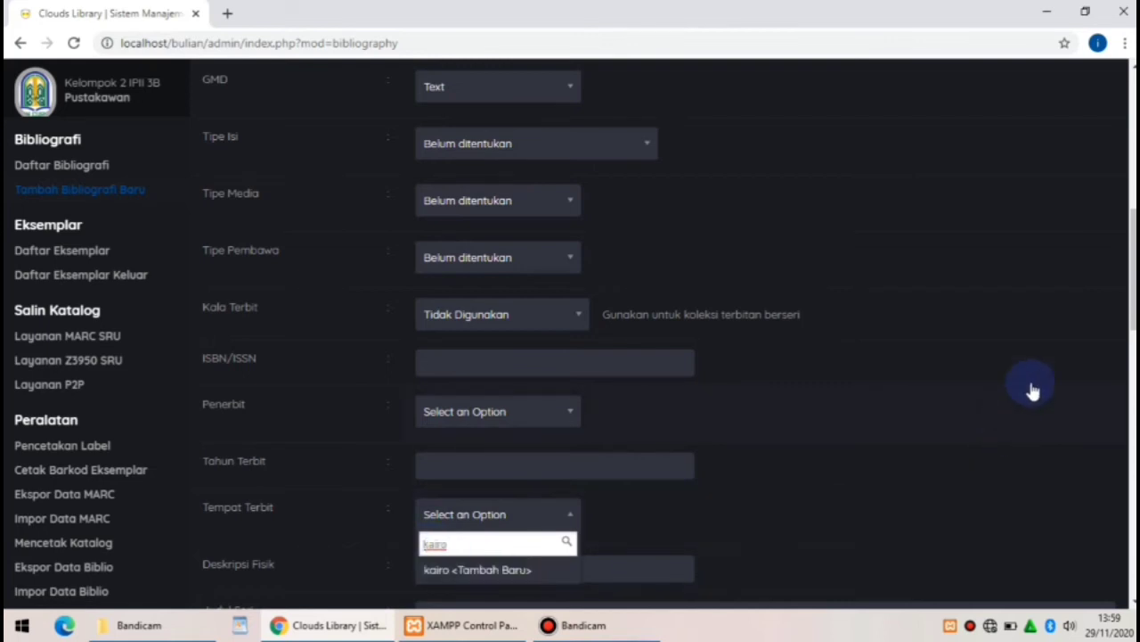
scroll(1132, 268, down, 2)
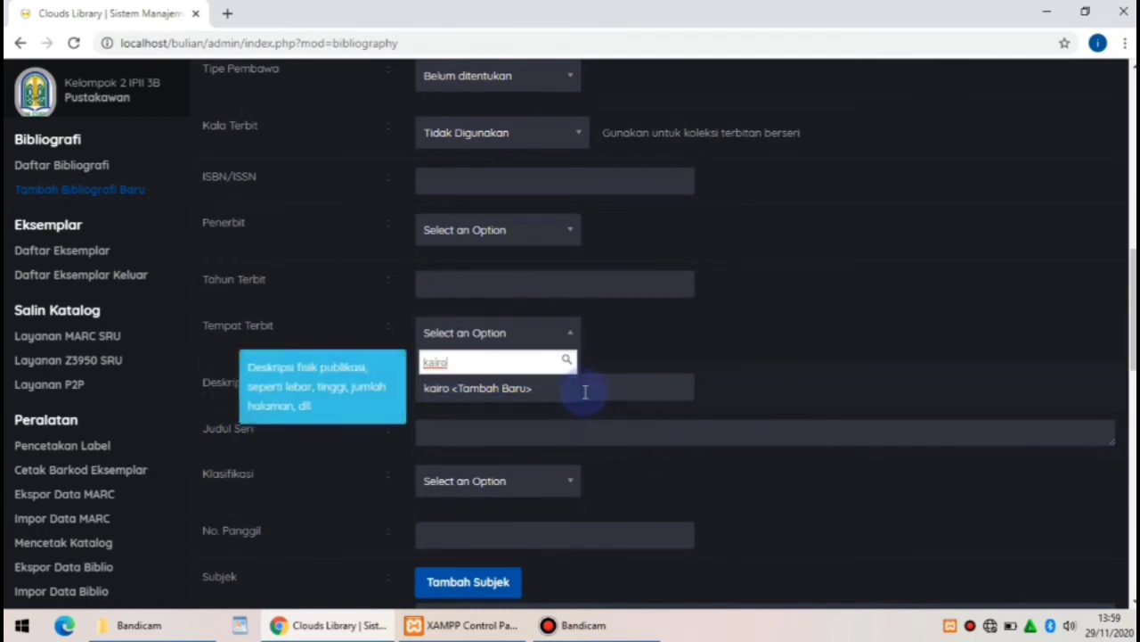
Enter '319 hlm' as the physical description (Deskripsi Fisik)
click(585, 392)
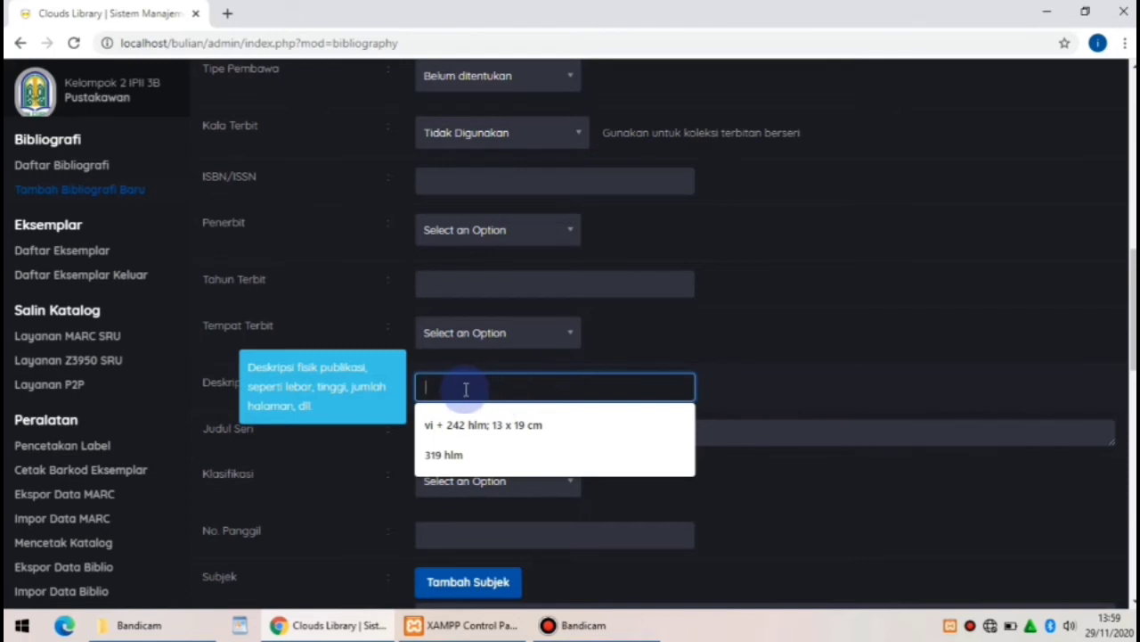
text(3)
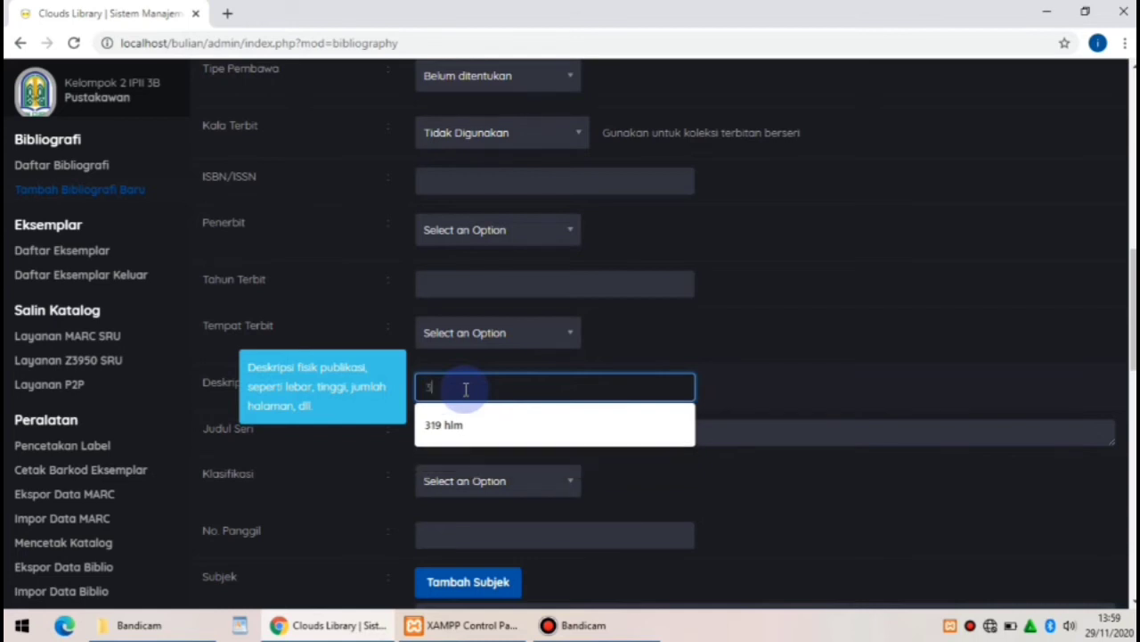
text(19 hlm)
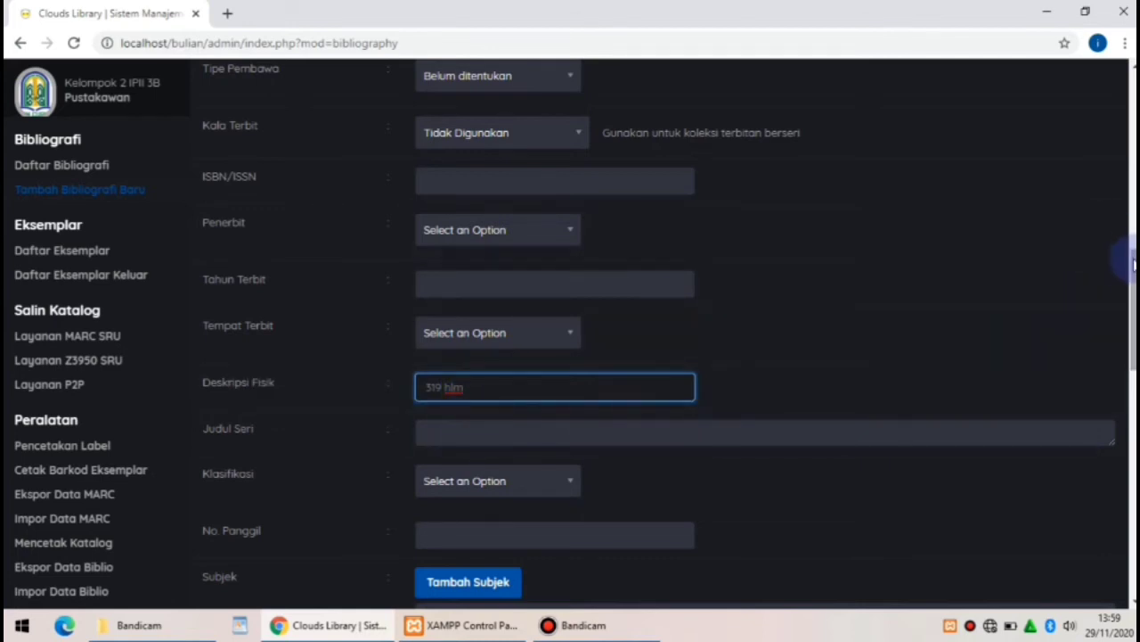
click(1127, 293)
drag(1127, 290, 1130, 339)
click(1005, 232)
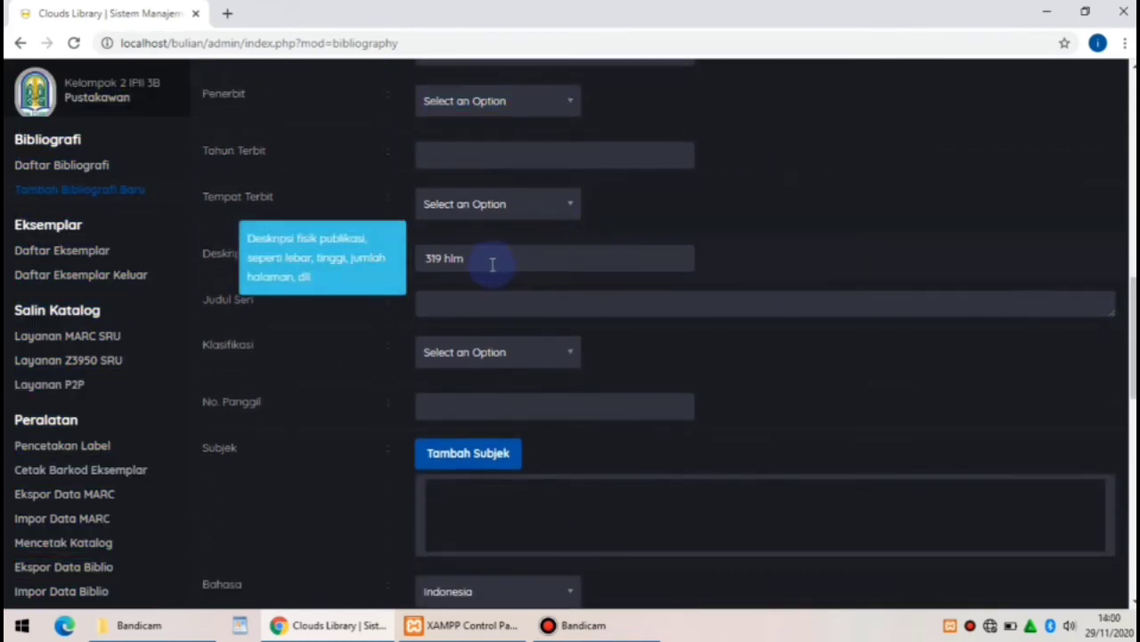
Search the Klasifikasi list for 'CAH F', leaving the classification unset
click(463, 356)
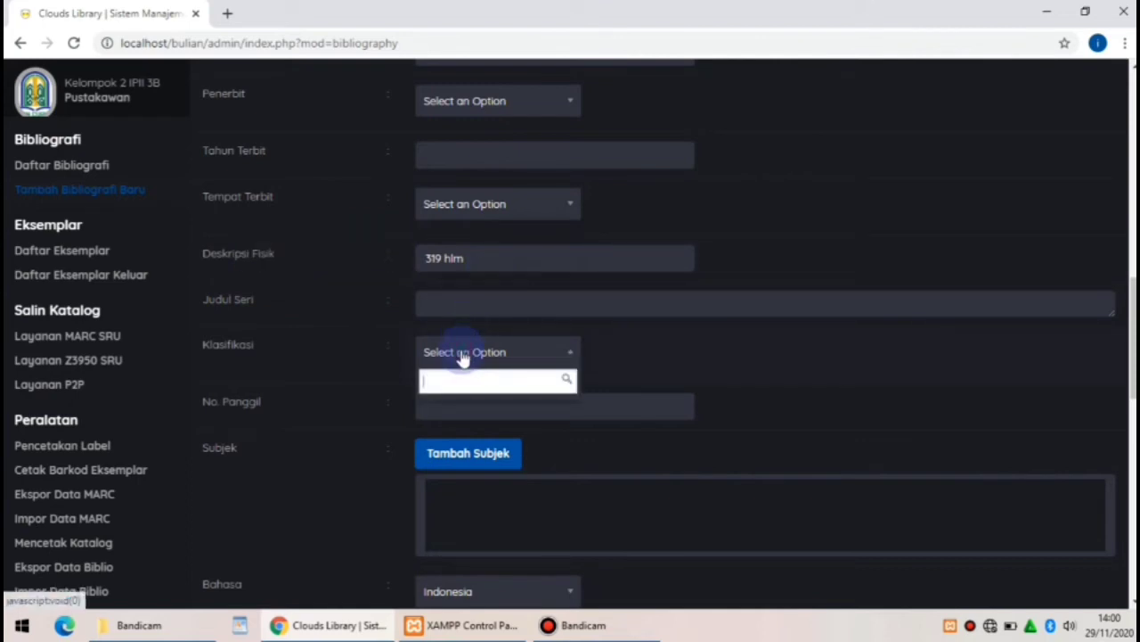
text(2x)
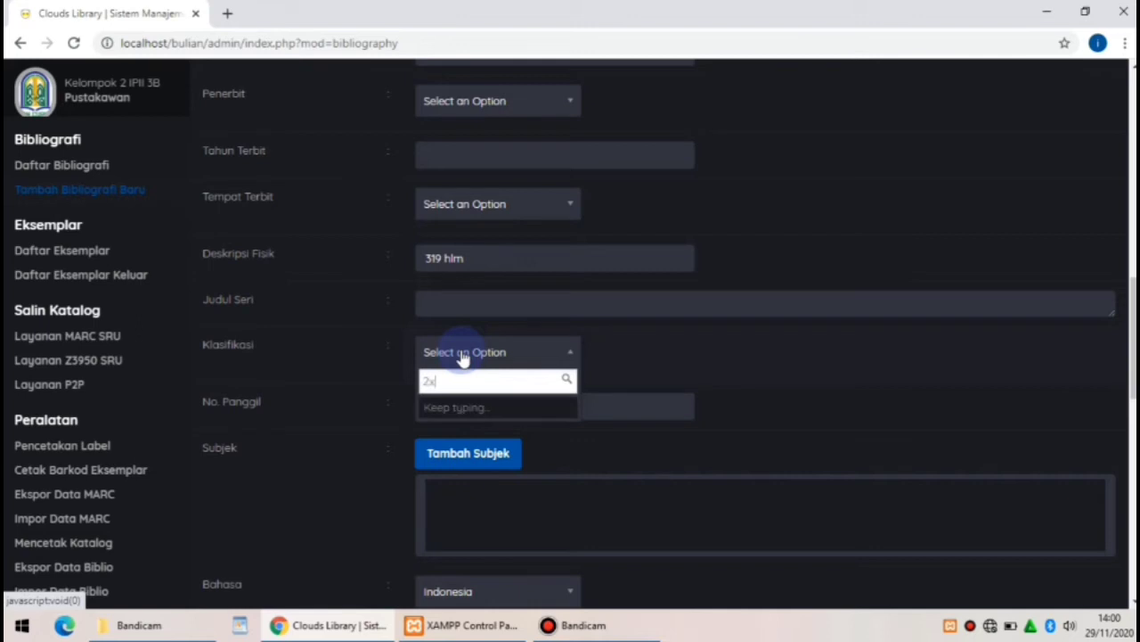
text(5)
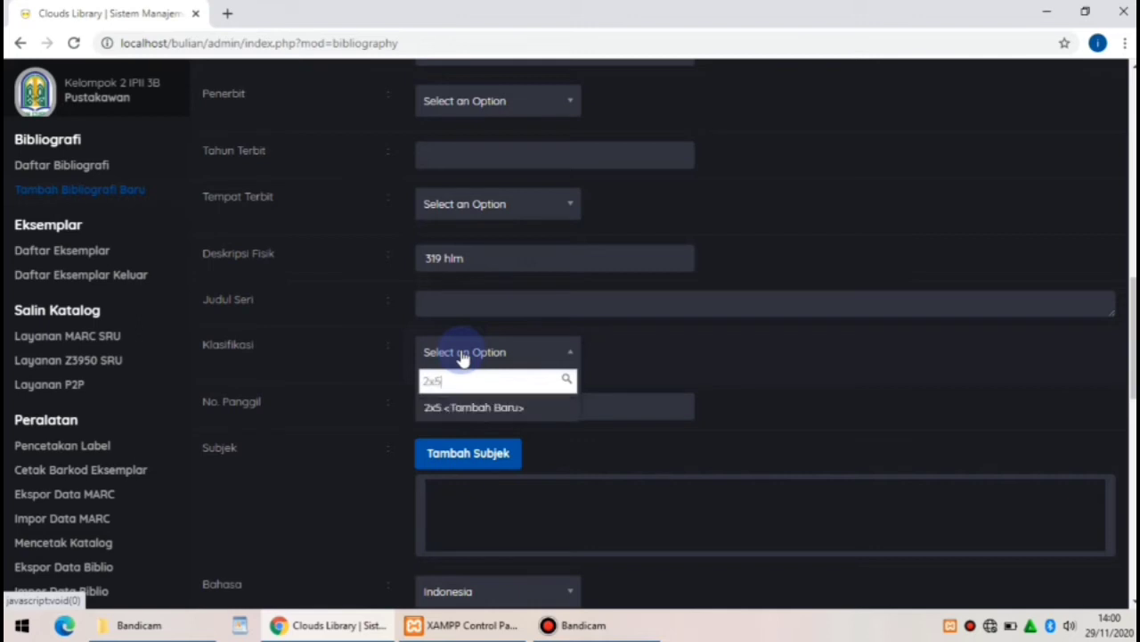
text( ah)
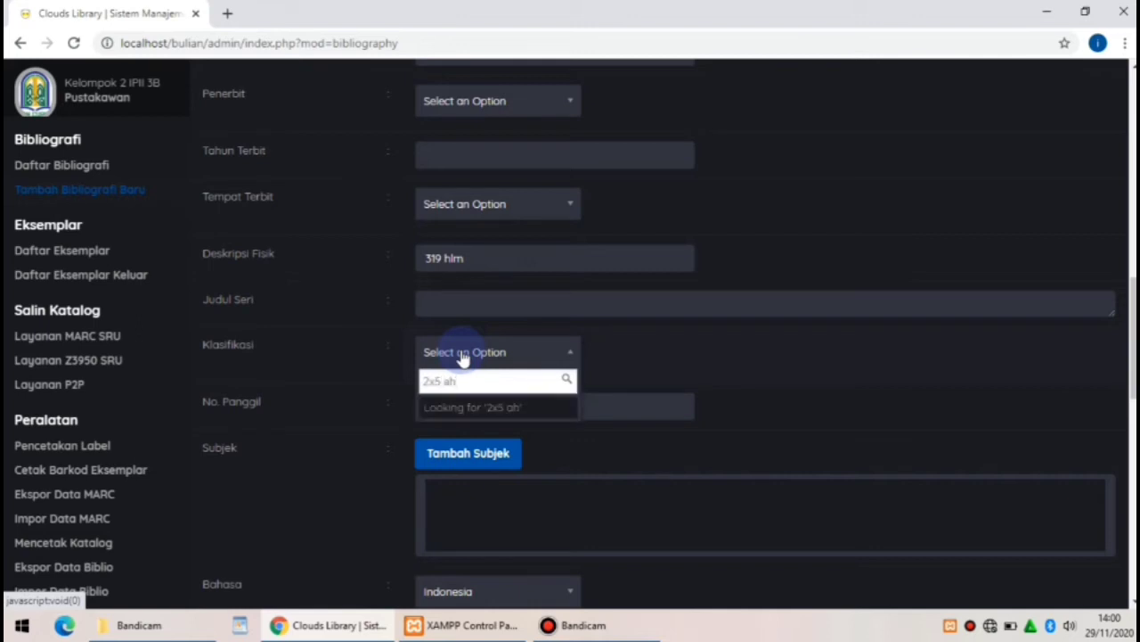
key(BackSpace)
key(BackSpace)
key(BackSpace)
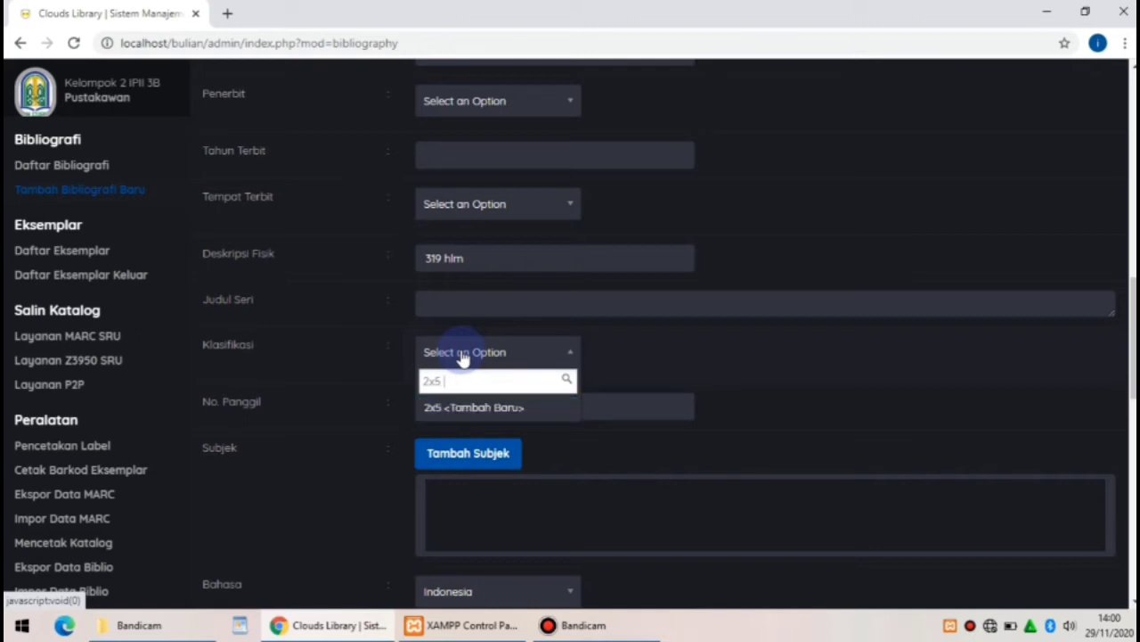
text(CAH)
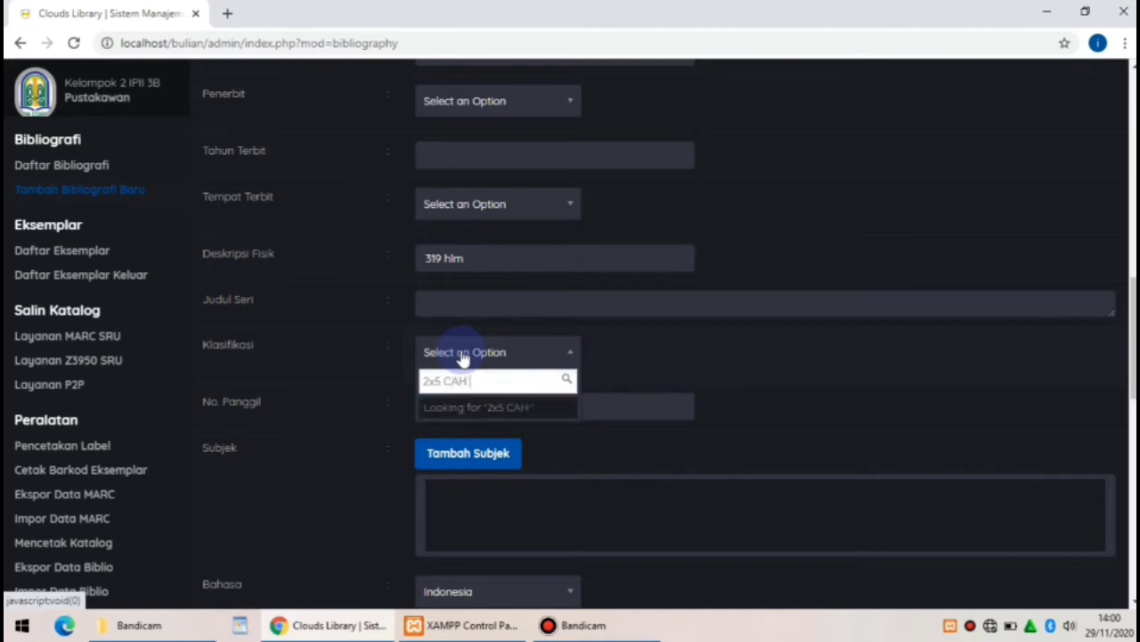
text( F)
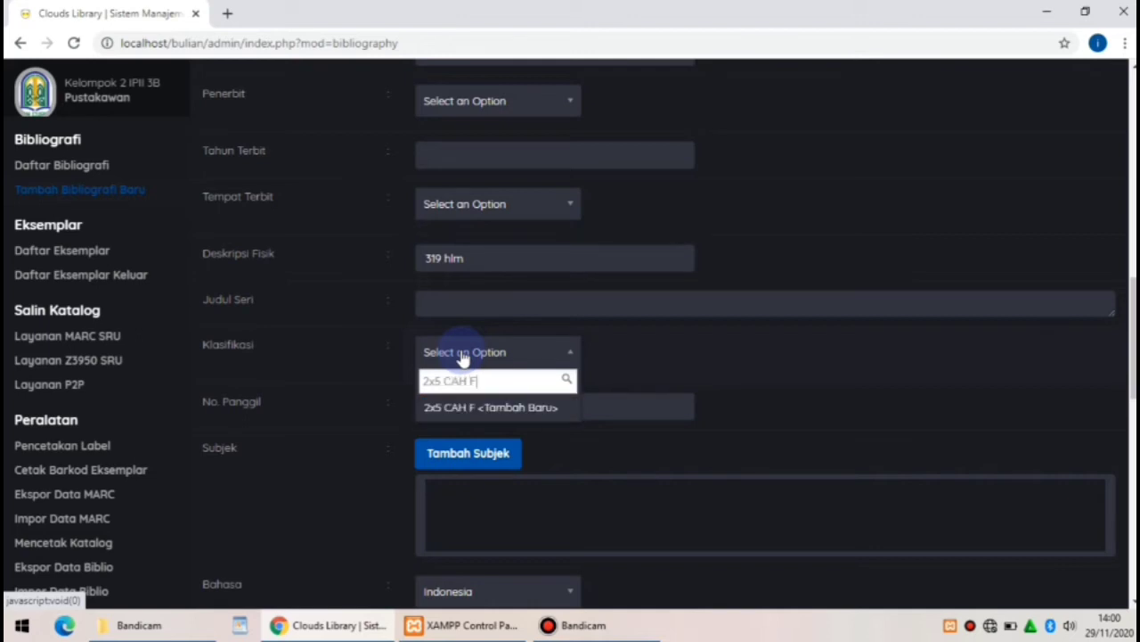
Set the call number (No. Panggil) to 2X5
click(624, 413)
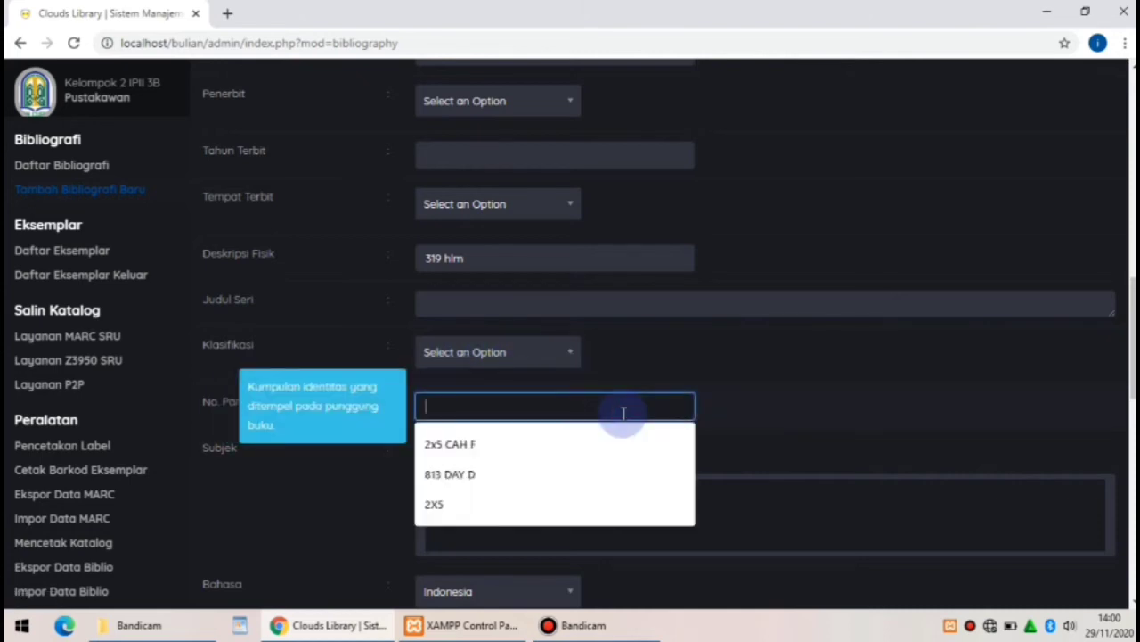
text(2)
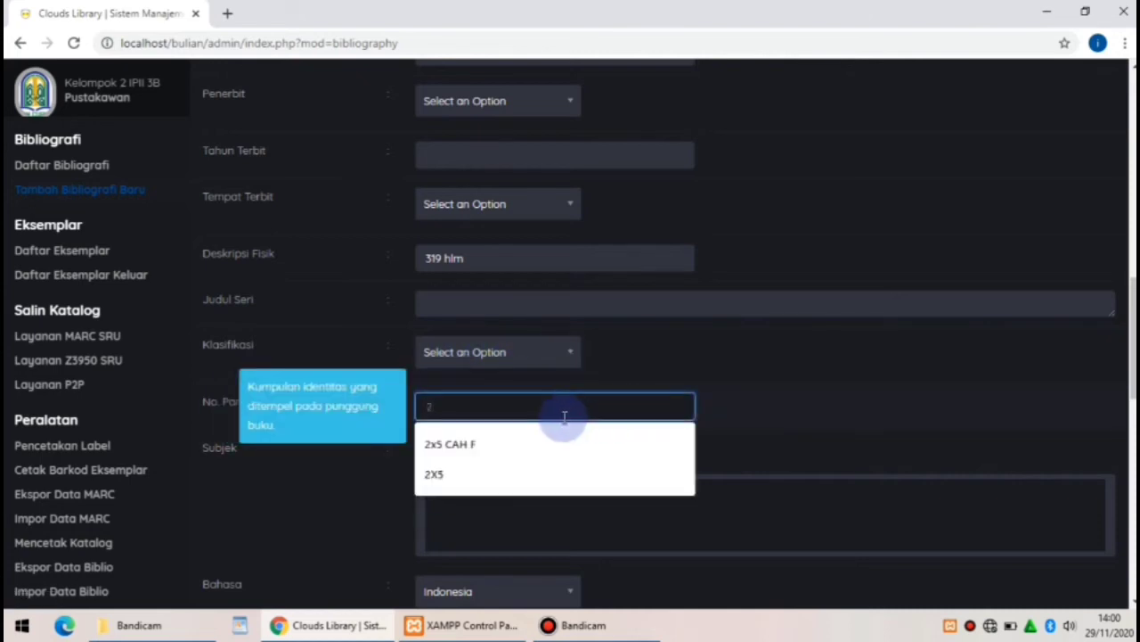
text(X5)
click(784, 460)
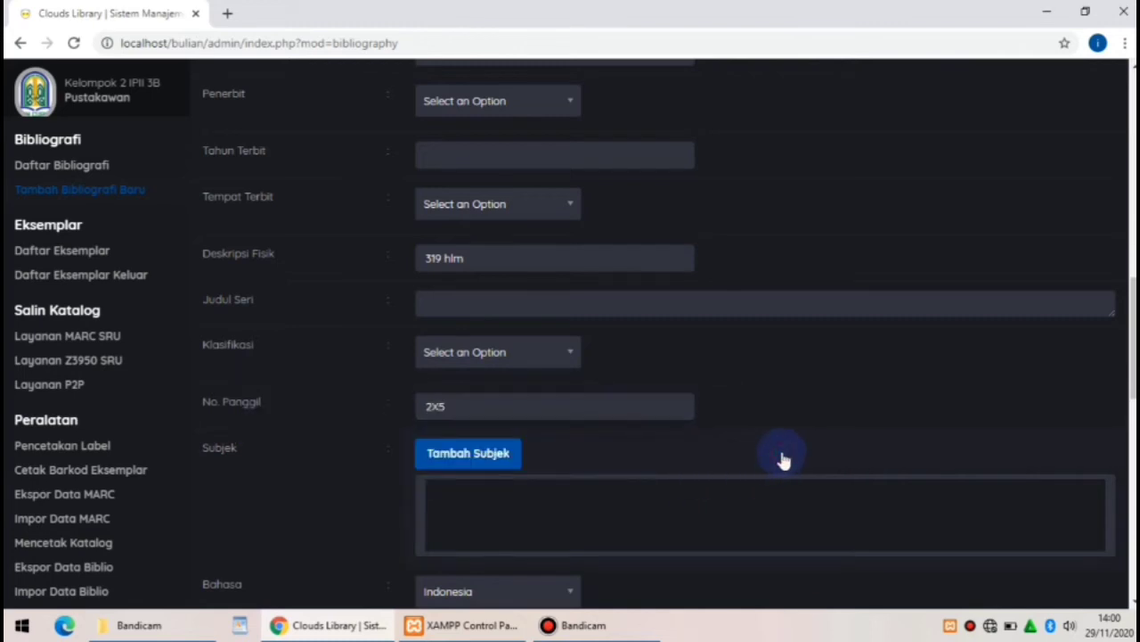
Add FILSAFAT ETIKA as the record's primary subject and close the subject dialog
click(473, 461)
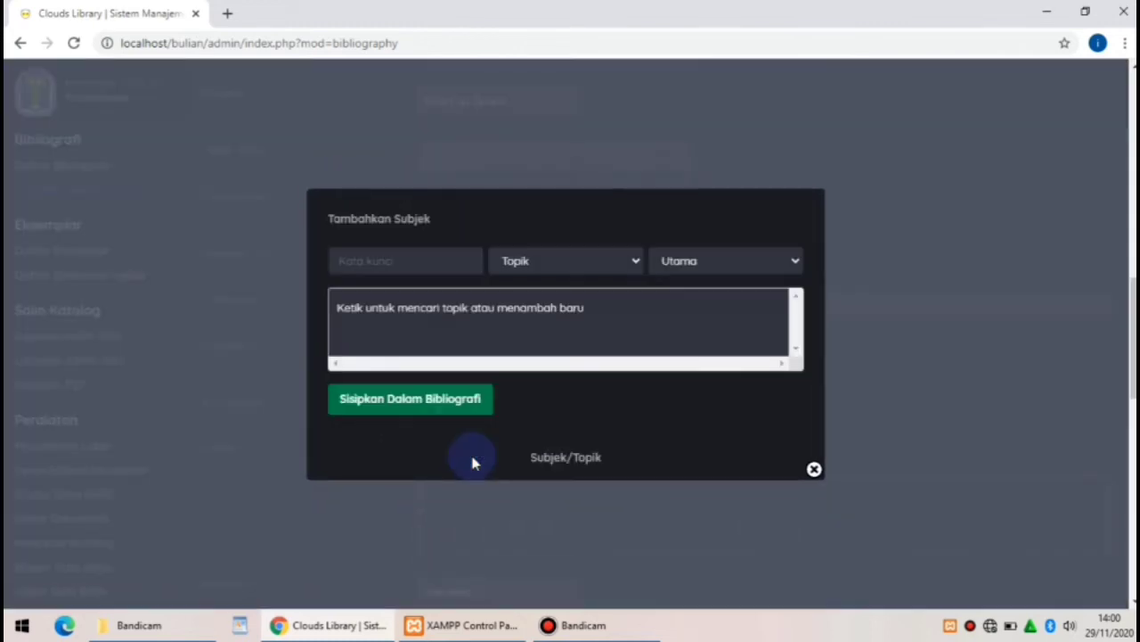
click(359, 258)
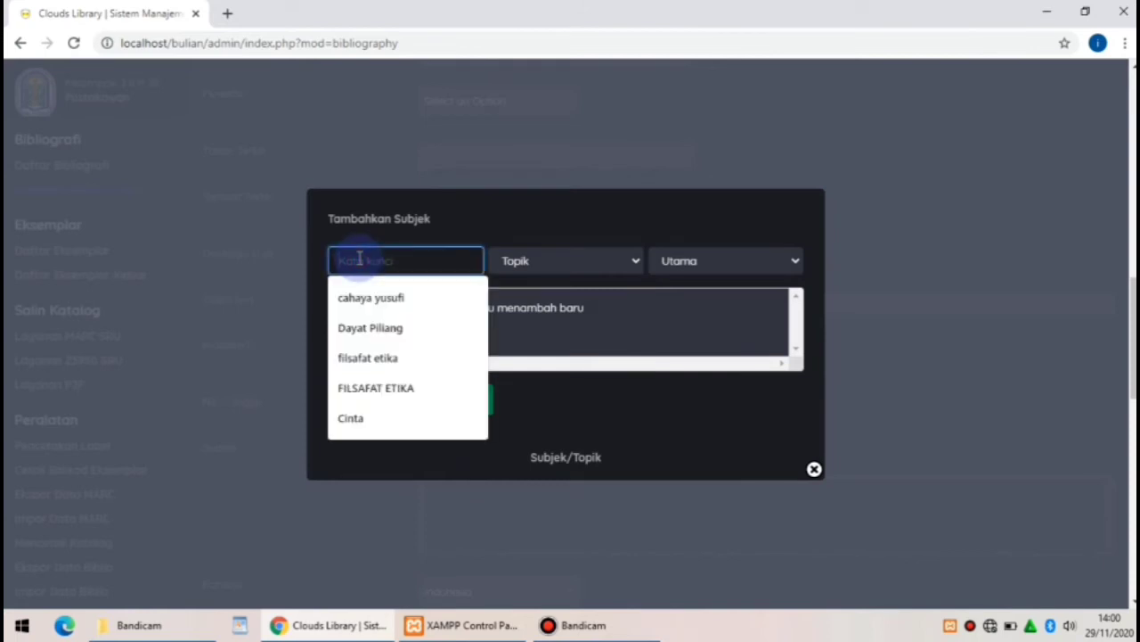
text(FIL)
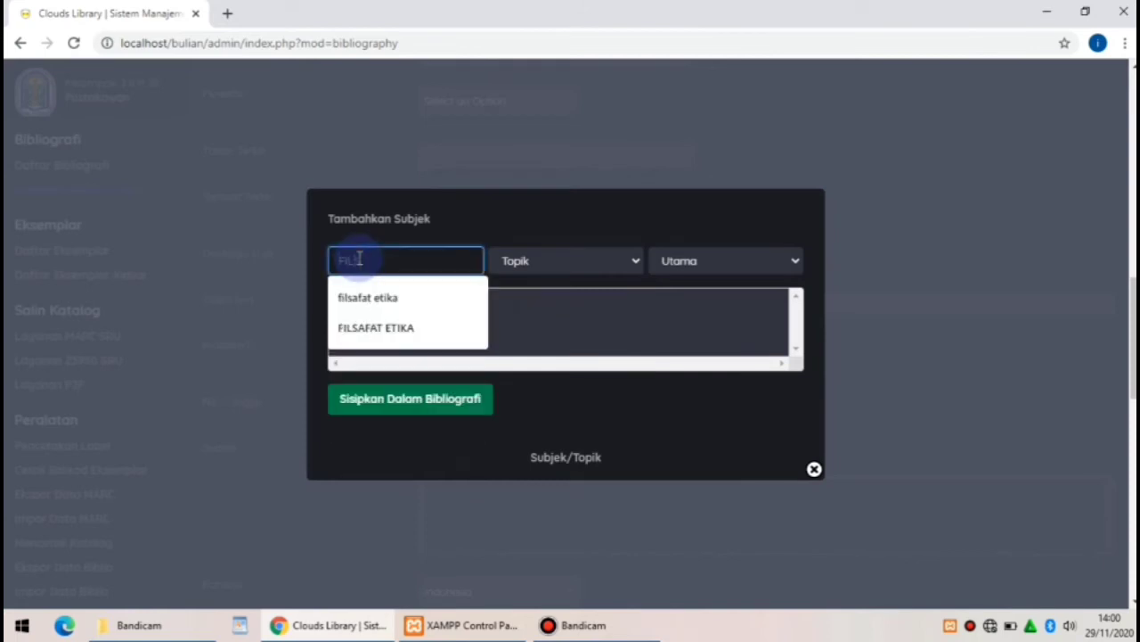
text(SAFAT ETIKA)
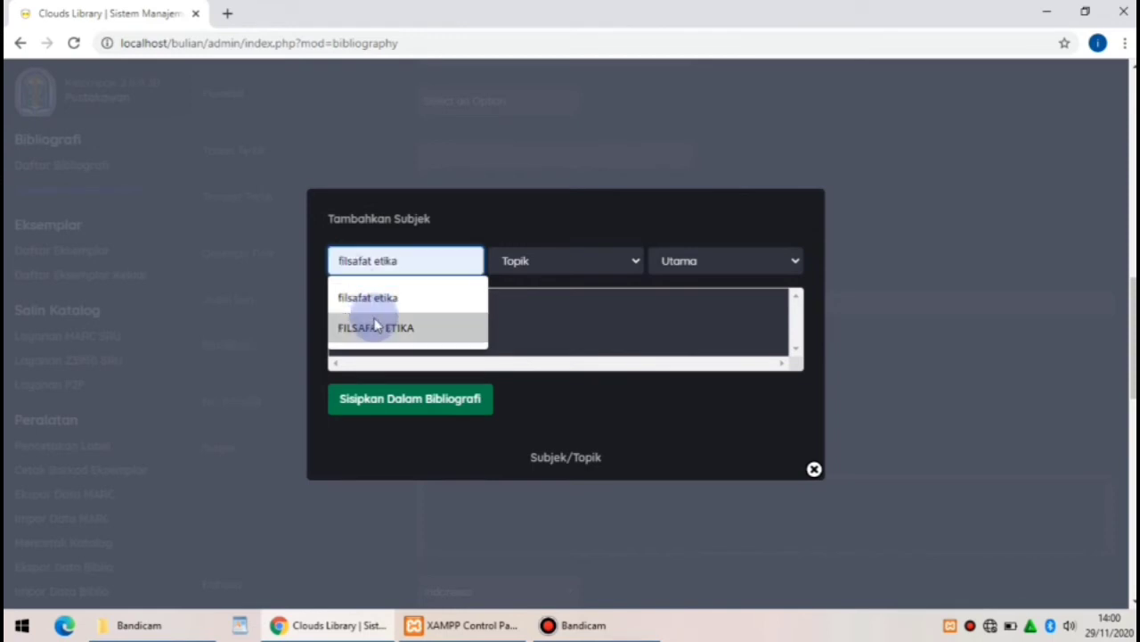
click(391, 400)
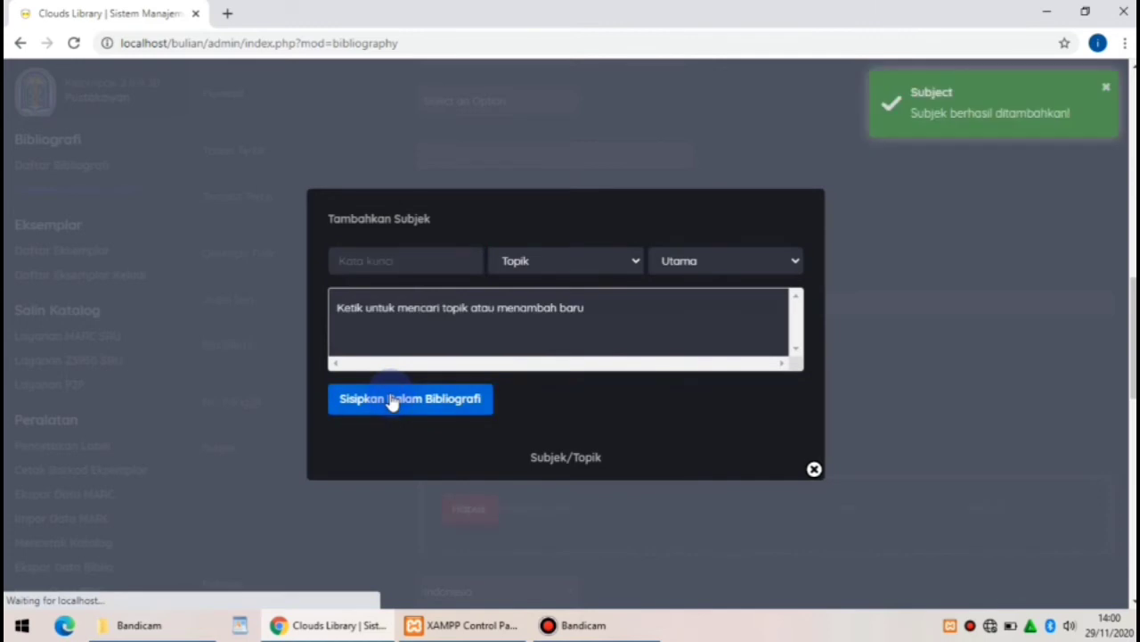
click(1105, 93)
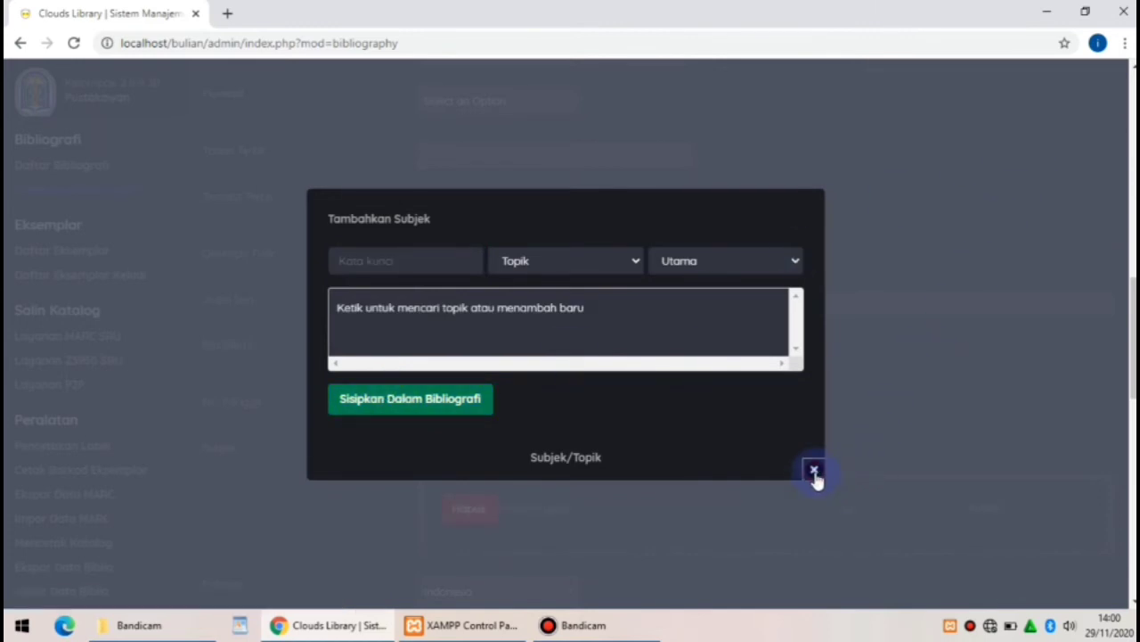
click(814, 470)
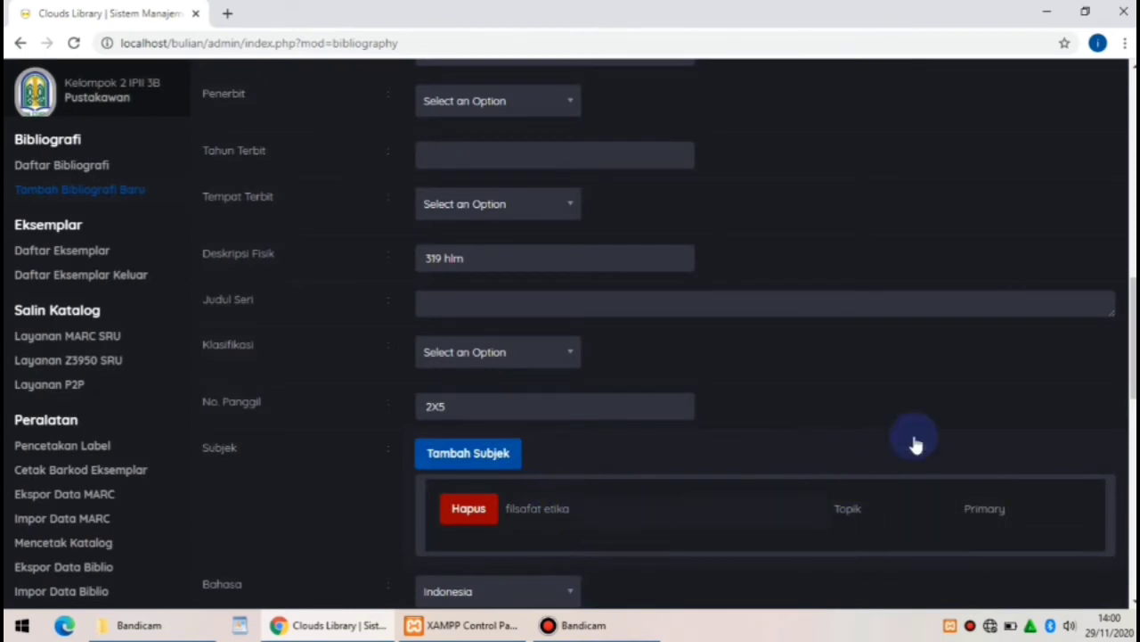
Keep Indonesia as the language and type an abstract about moral thought before Greek philosophy
drag(1132, 316, 1133, 442)
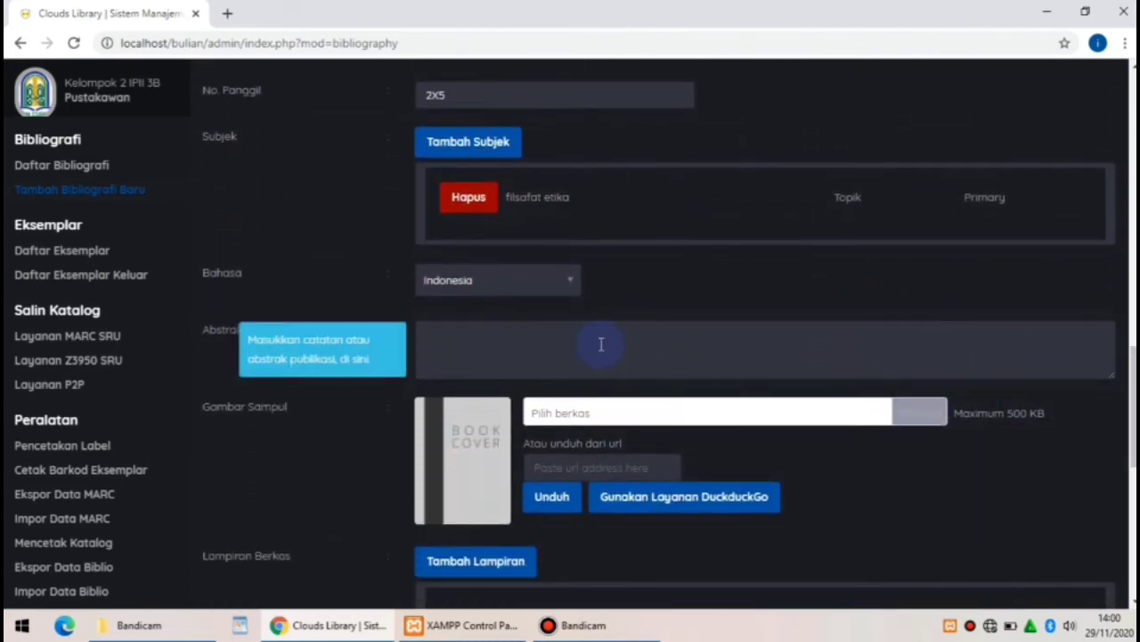
click(575, 294)
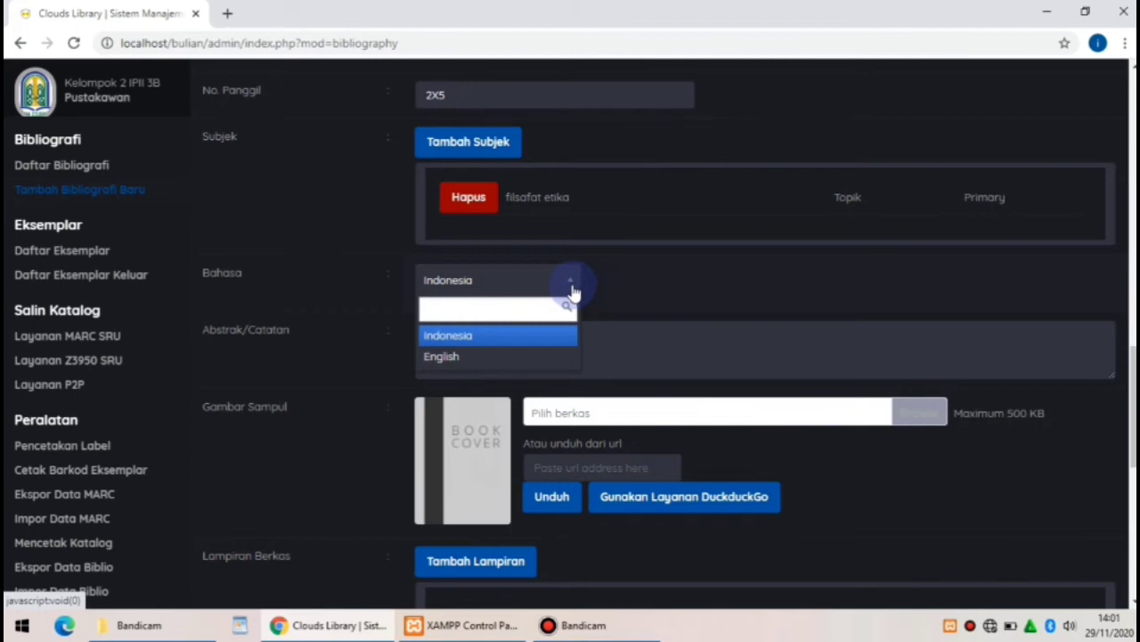
click(626, 290)
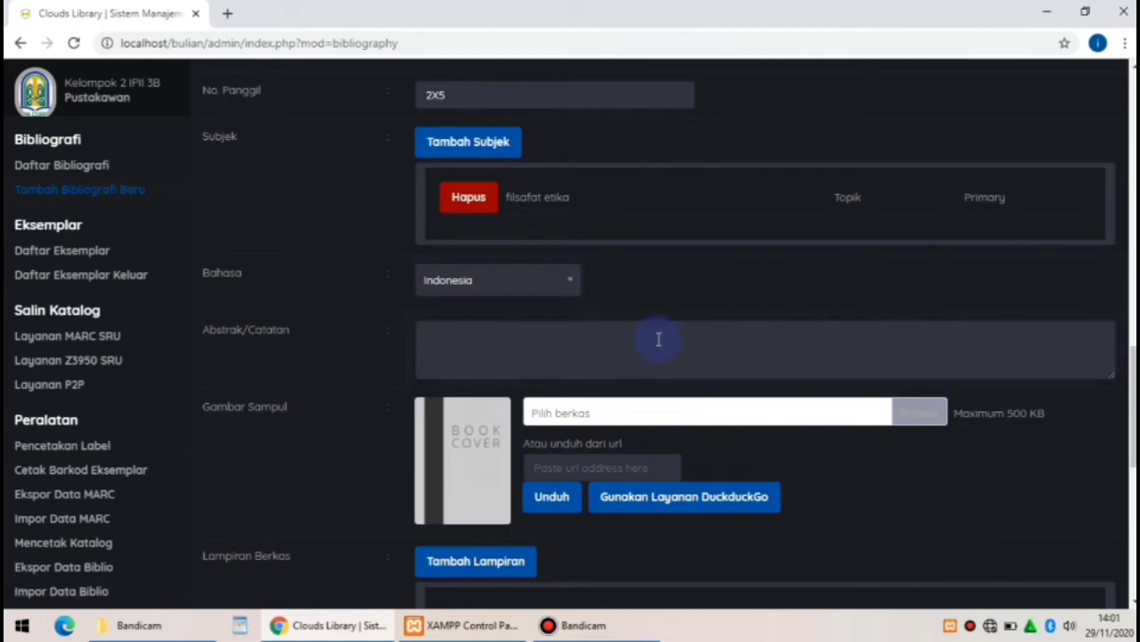
click(506, 355)
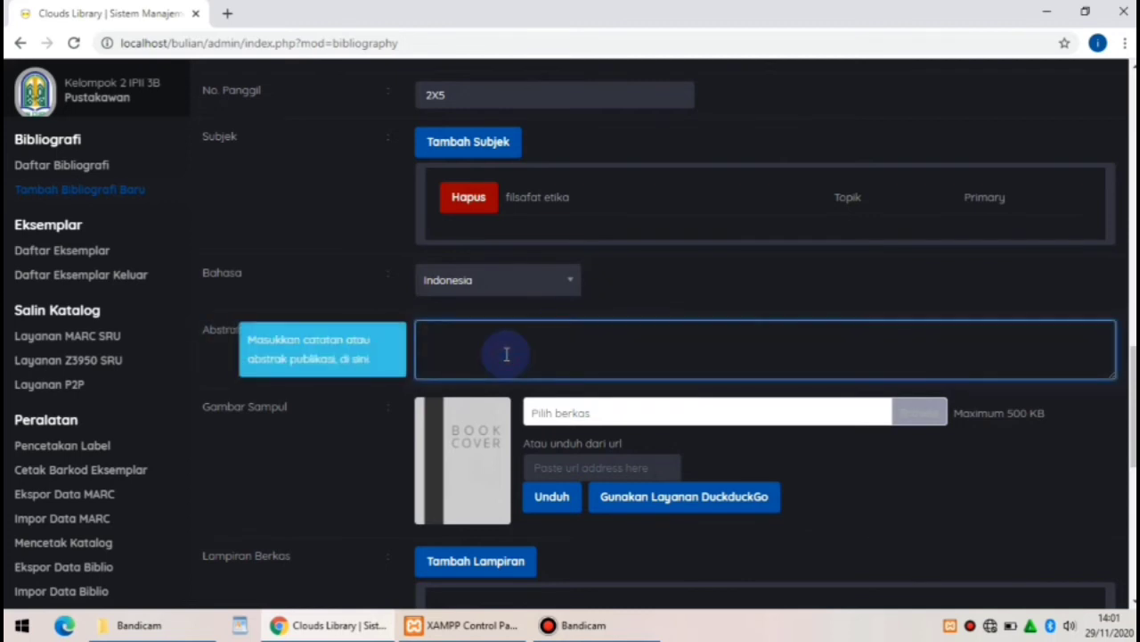
text(BUKU INI MENCERITA)
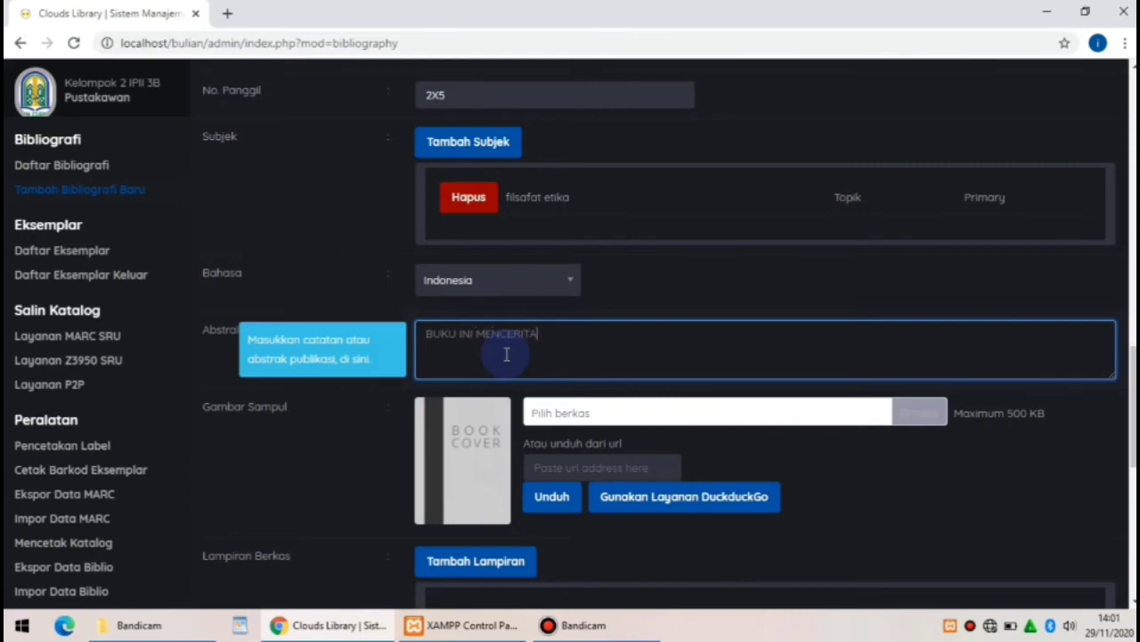
text(KAN TENTANG PEMI)
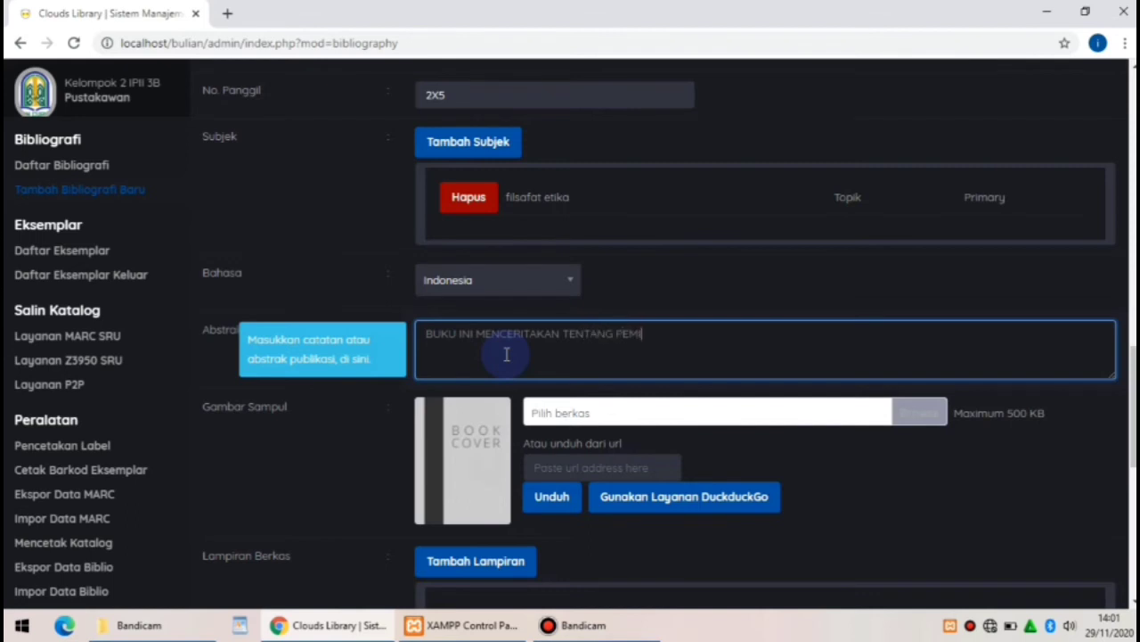
text(KIRAN MORAL SEBE)
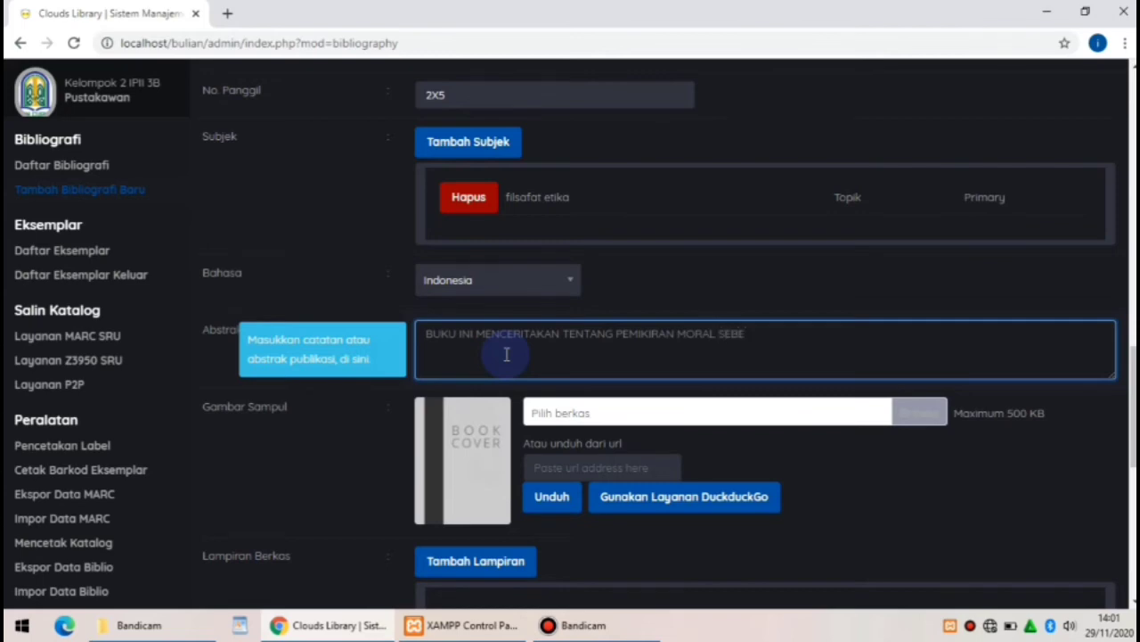
text(LUM ERA FILSAFAT D)
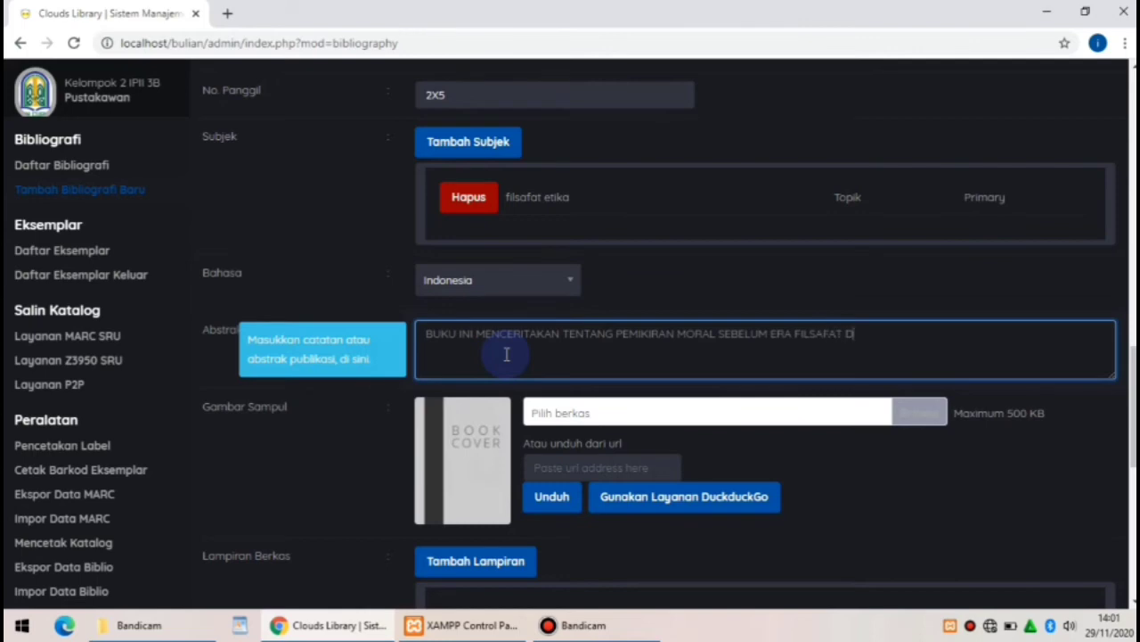
text(AN FILSU)
text(F)
text(, ASAL)
text( MI)
text(UASAL )
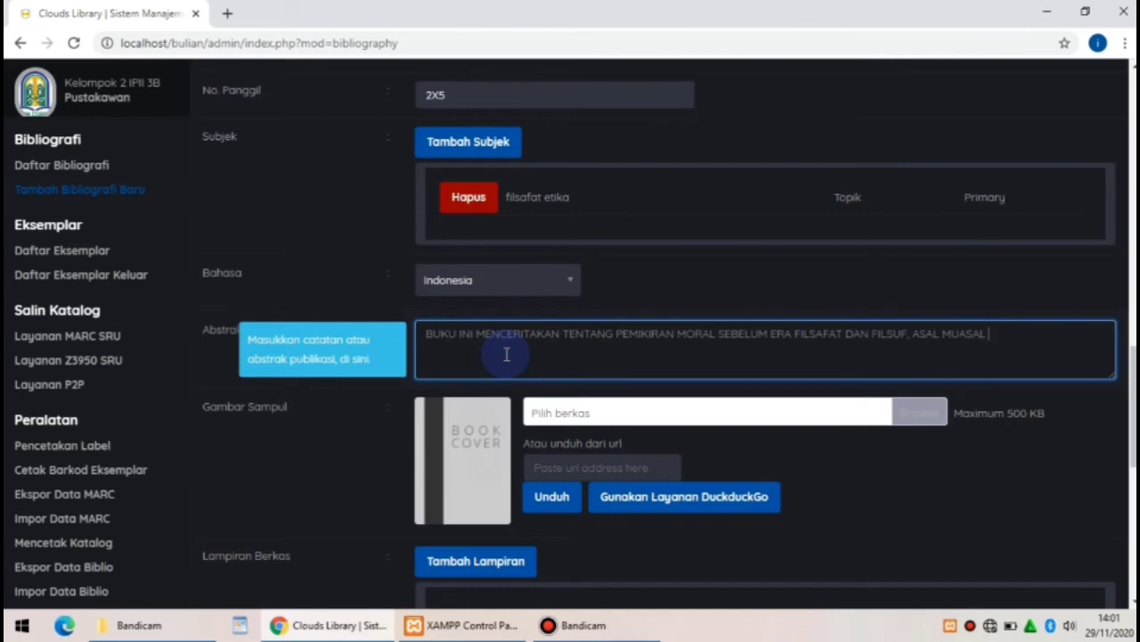
text(MORAL DAN KAITANN)
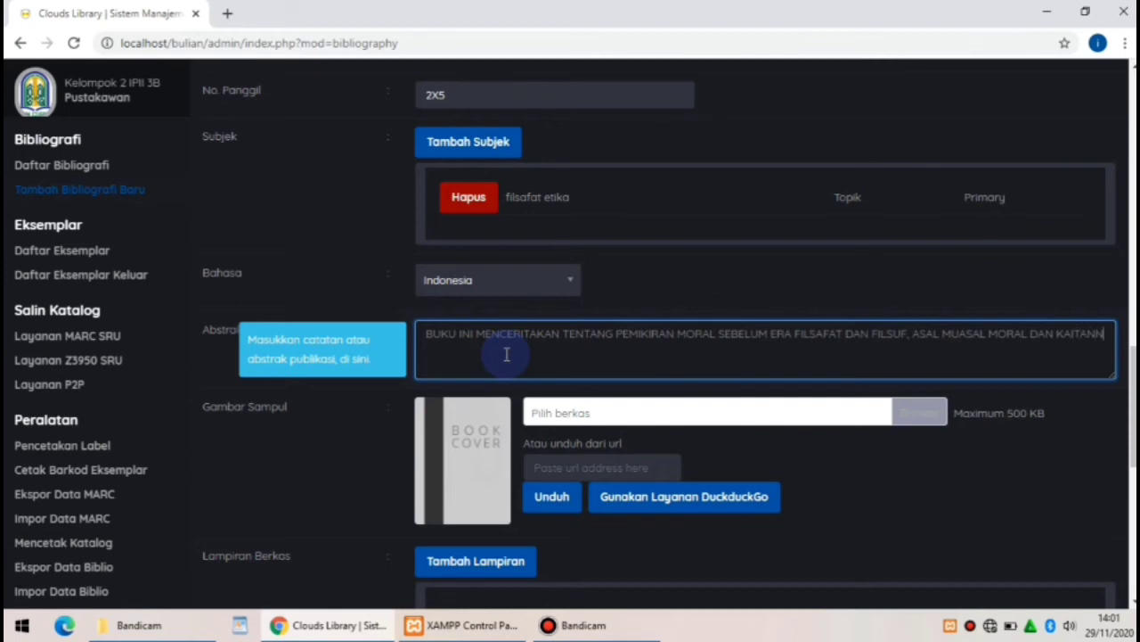
text(YA DENGA)
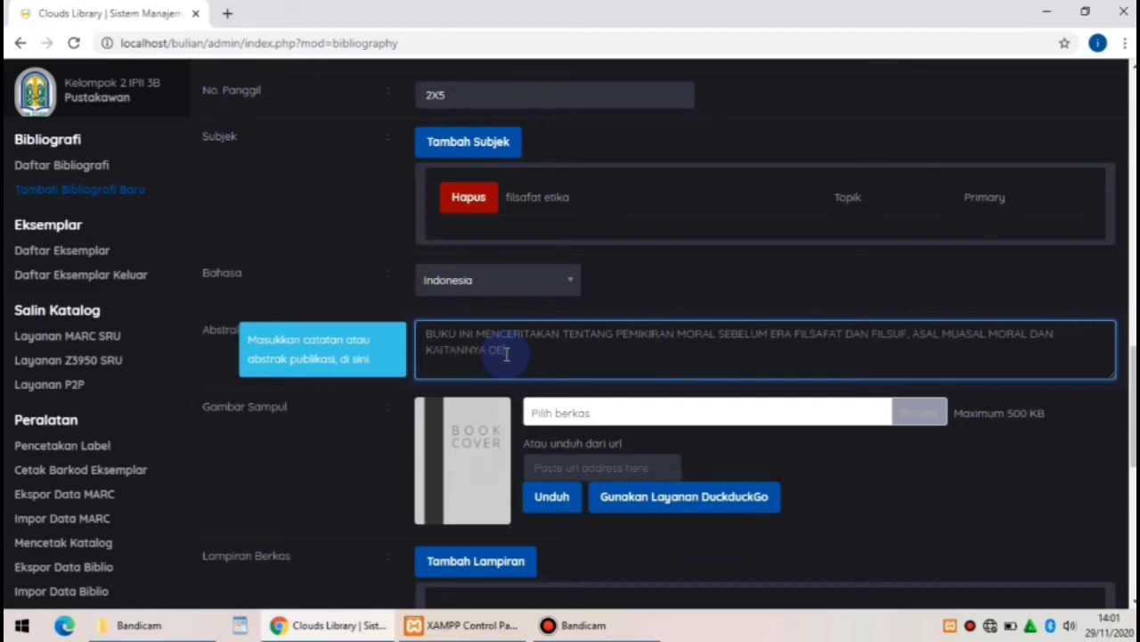
text(N FILSAFAT YUNAN)
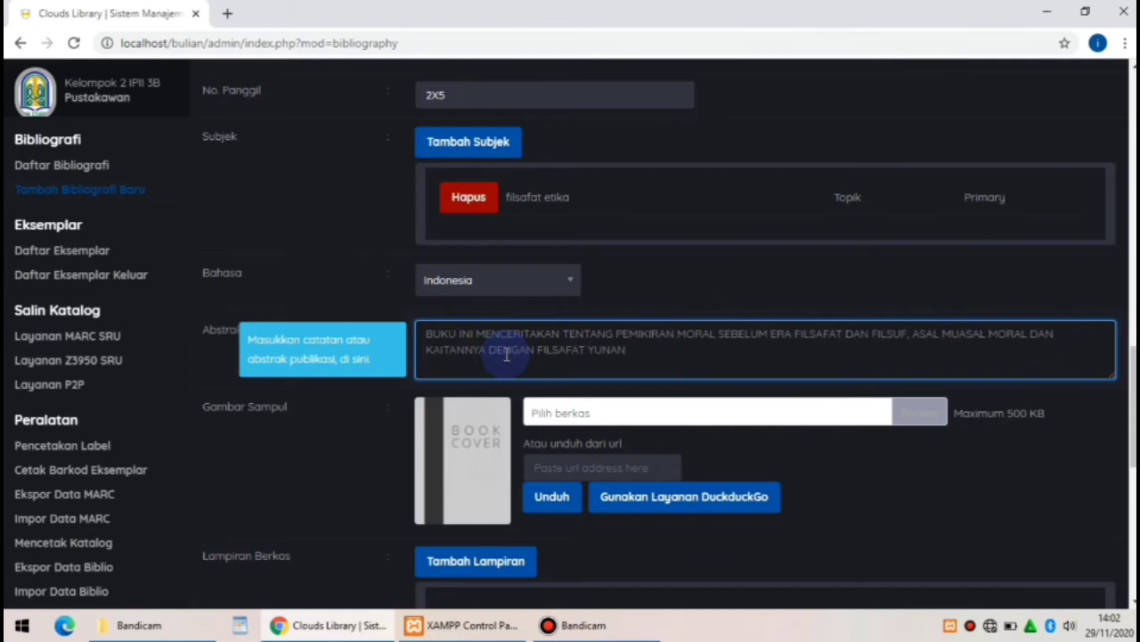
text(I)
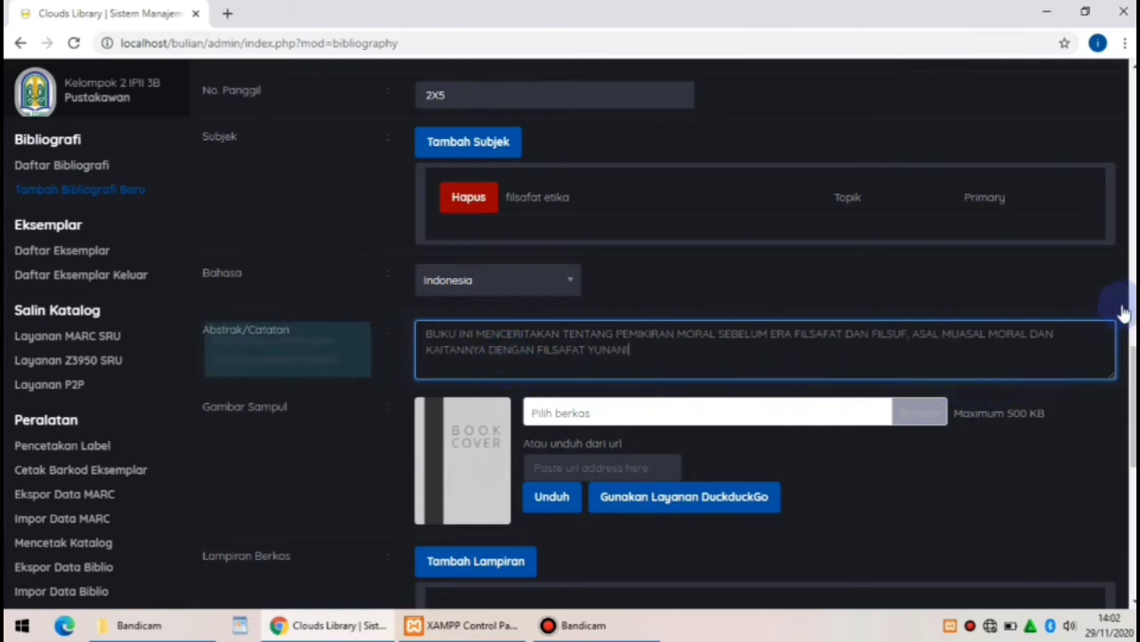
Set the record to Sembunyikan so it is hidden from the OPAC
mouse_move(1134, 405)
mouse_down()
mouse_move(1134, 486)
mouse_move(1135, 400)
mouse_move(1134, 410)
mouse_up()
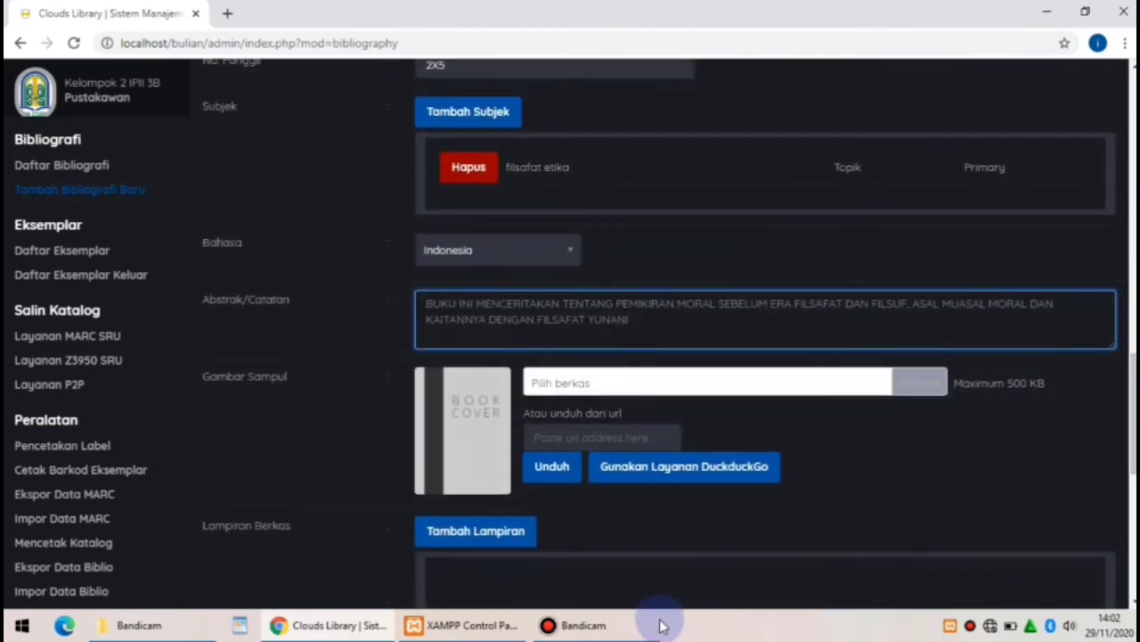
mouse_move(638, 630)
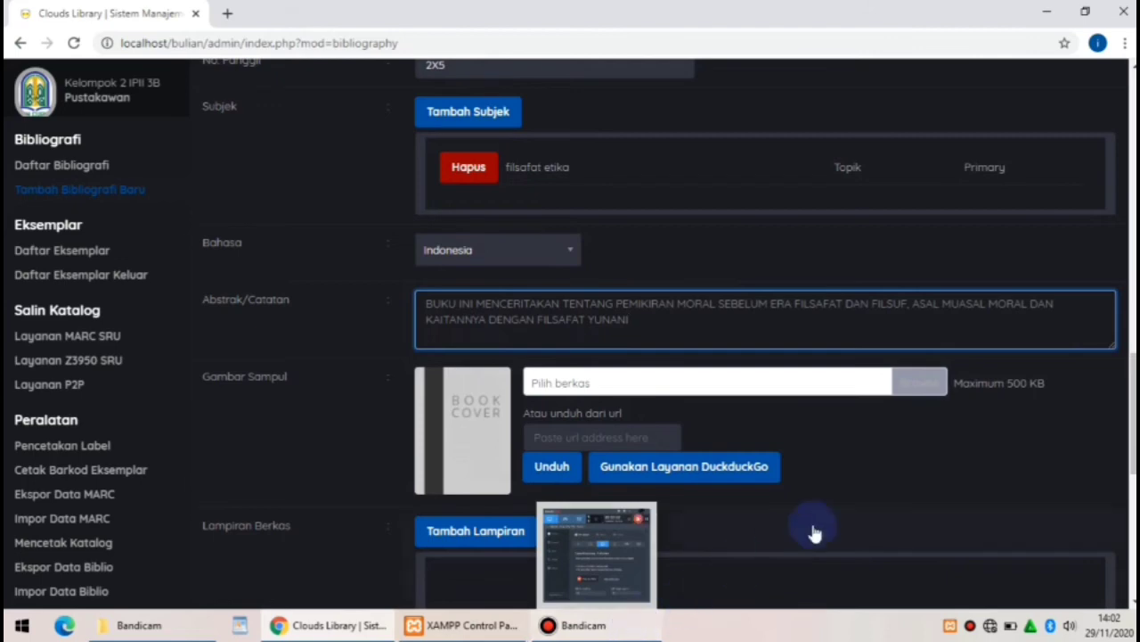
drag(1131, 379, 1133, 423)
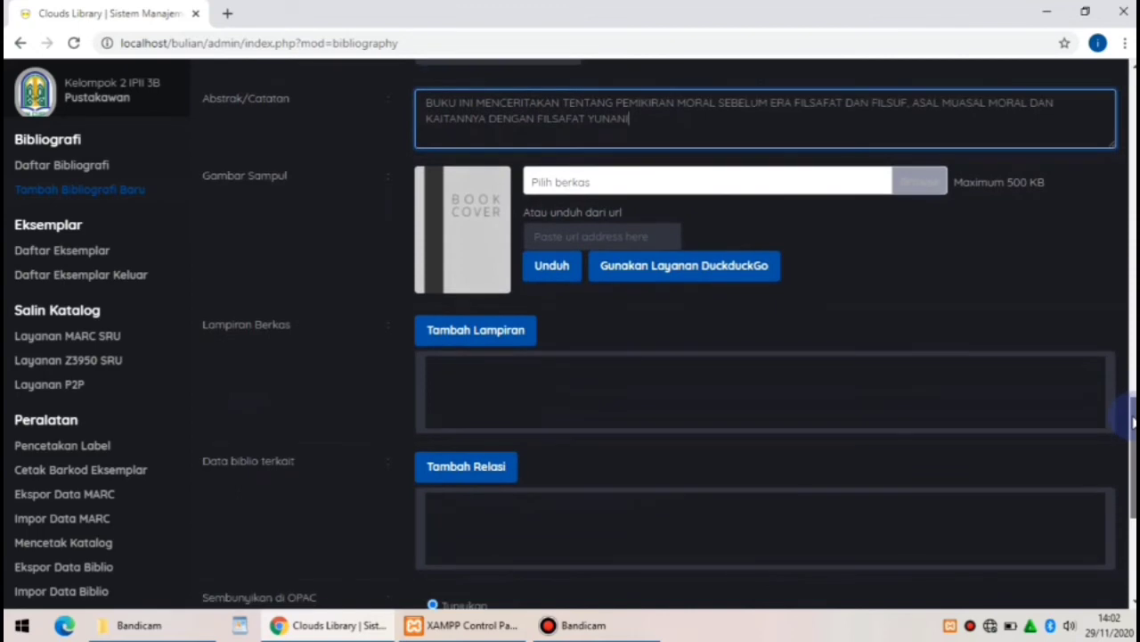
drag(1133, 422, 1130, 456)
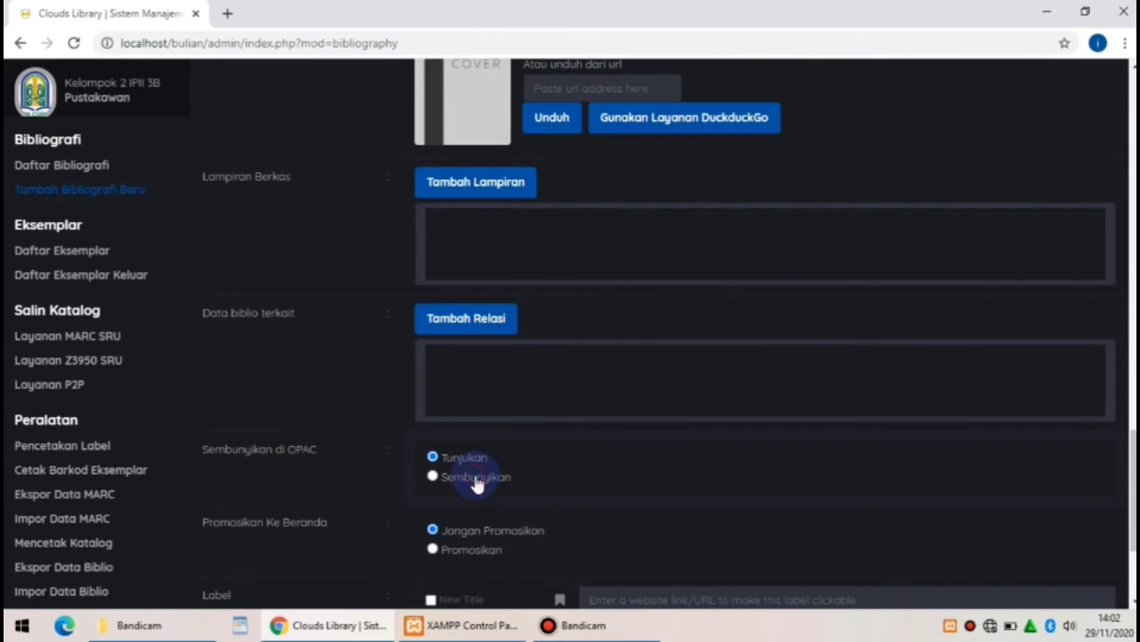
click(432, 476)
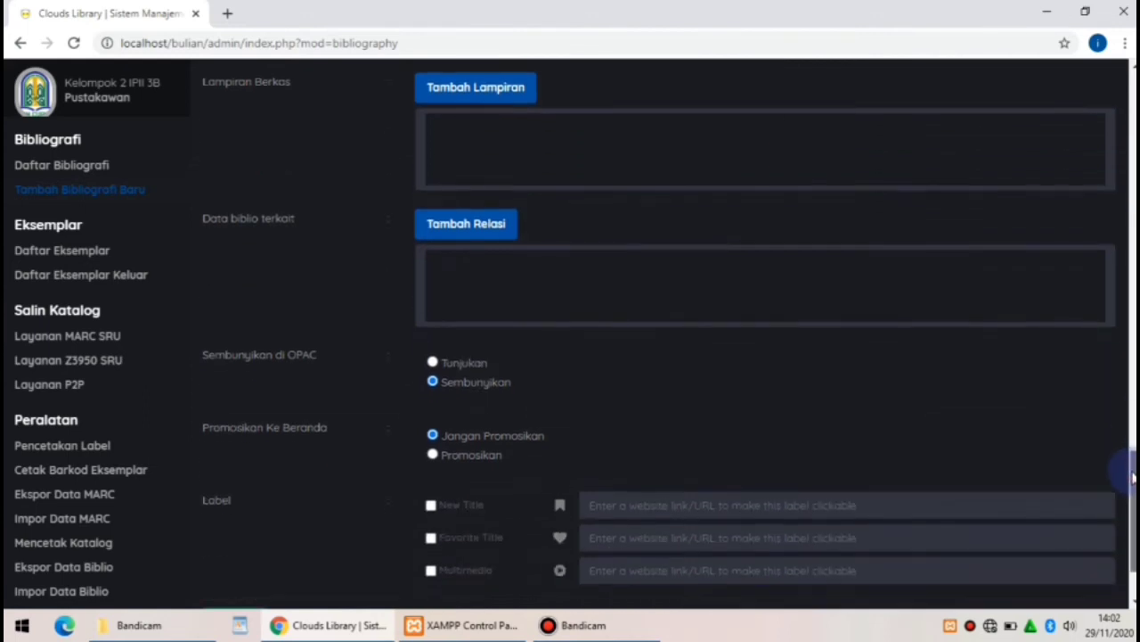
Save the filsafat etika bibliography record with Simpan
scroll(1128, 472, down, 2)
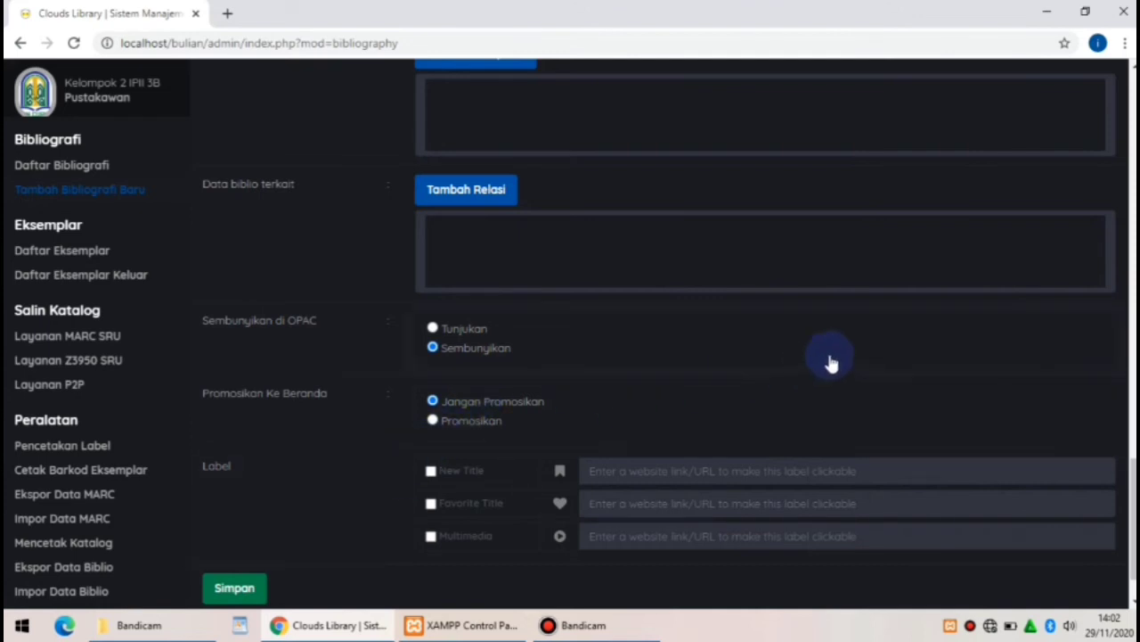
drag(1132, 507, 1132, 520)
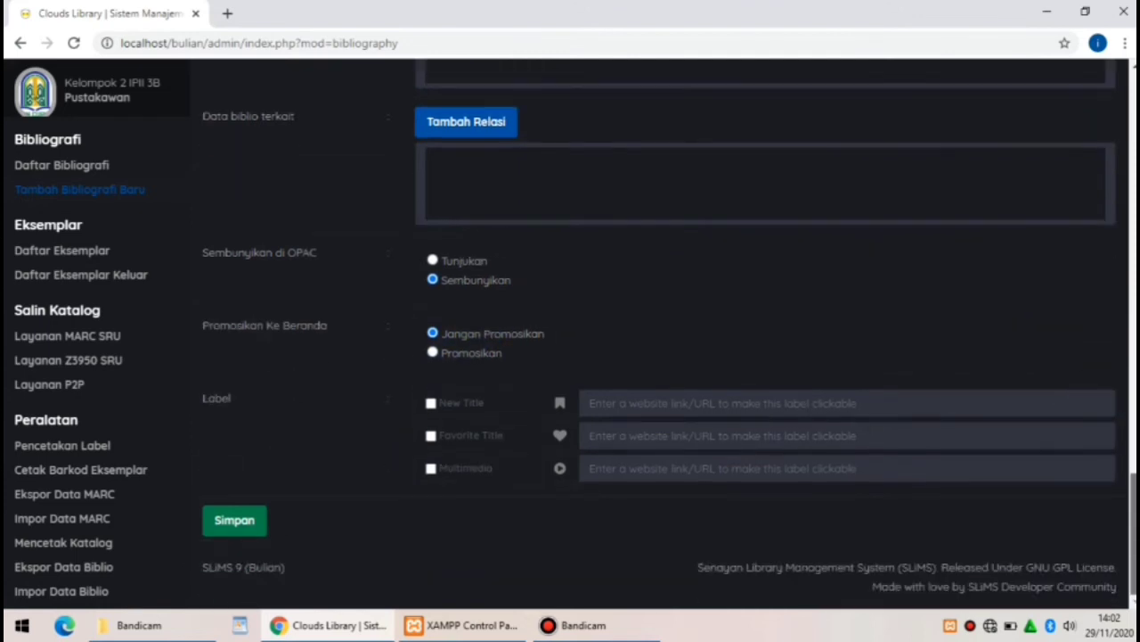
click(255, 520)
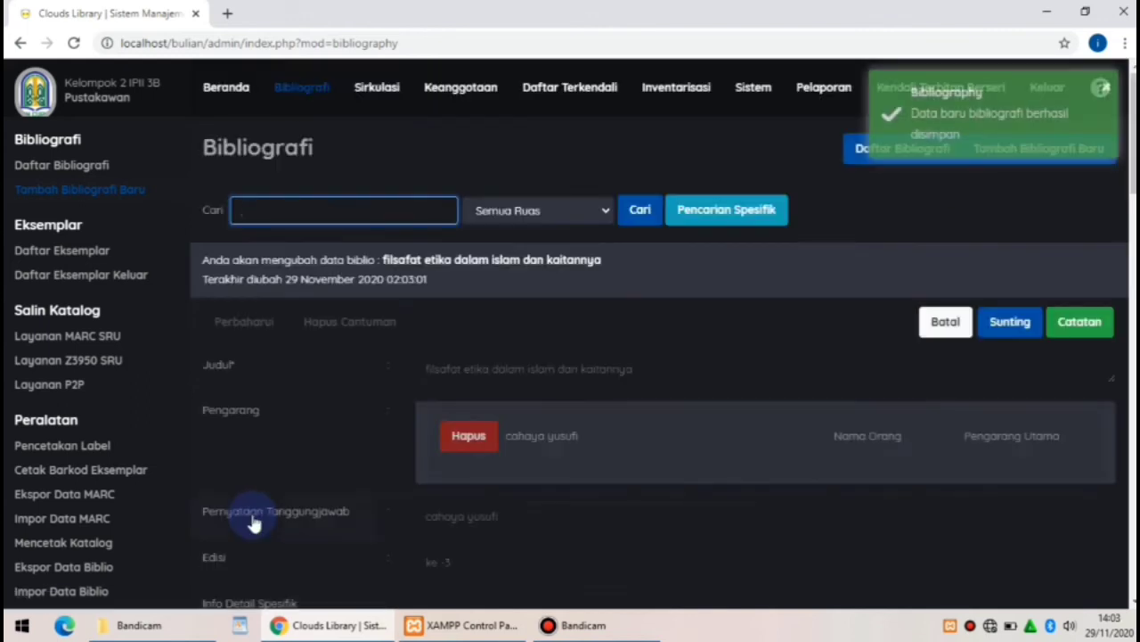
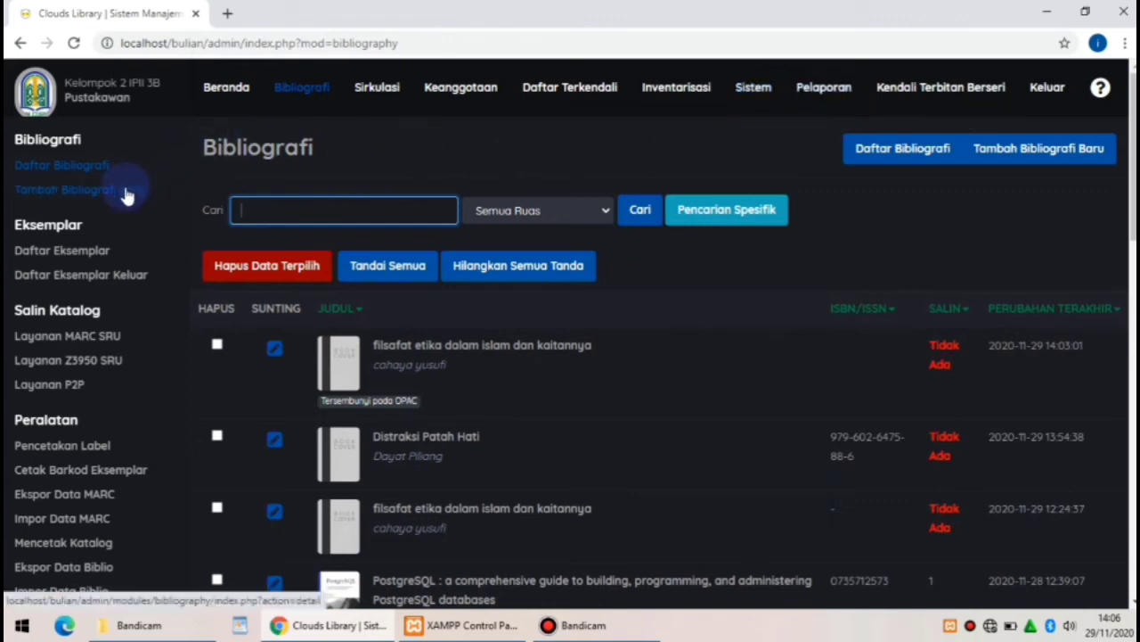
Start a new bibliography record and enter Kartini as its title
click(125, 193)
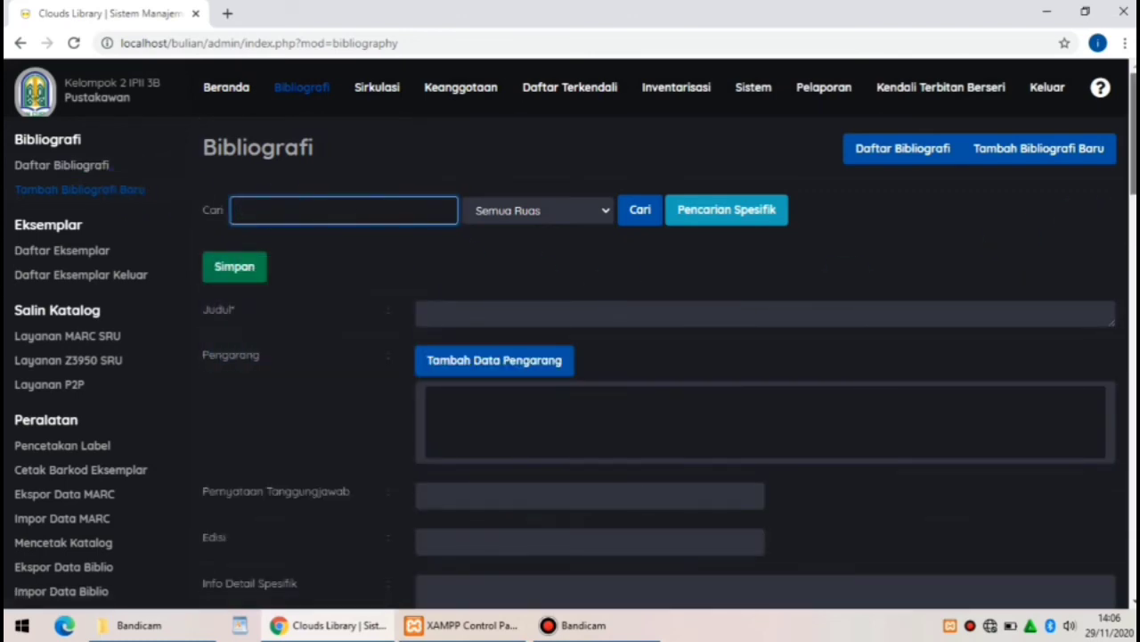
scroll(844, 184, down, 3)
click(526, 107)
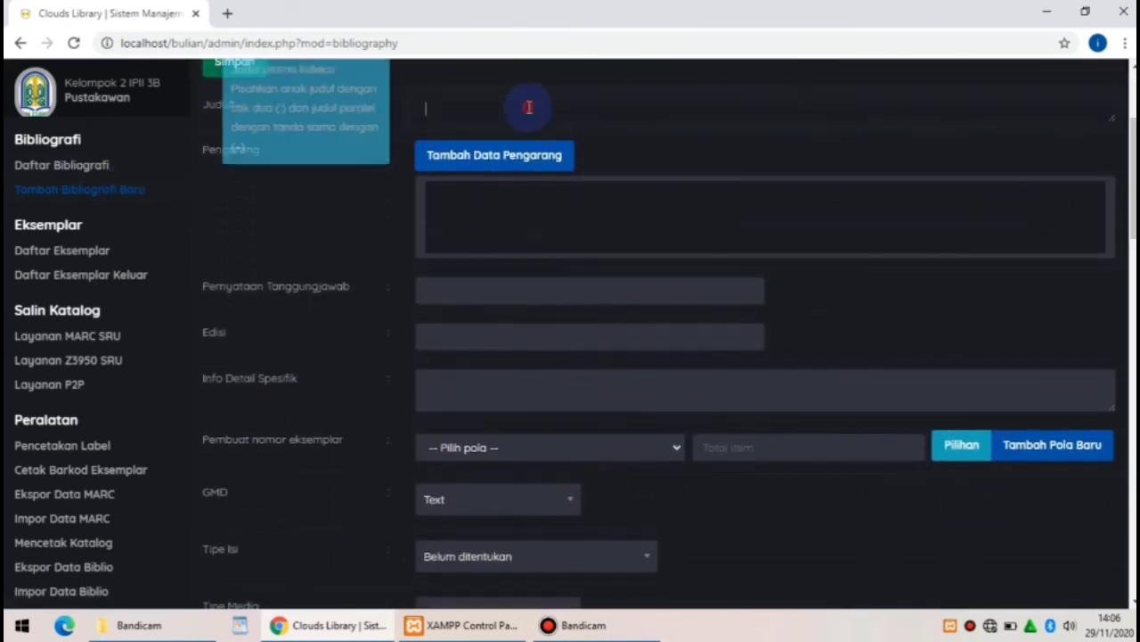
text(kARTNINI)
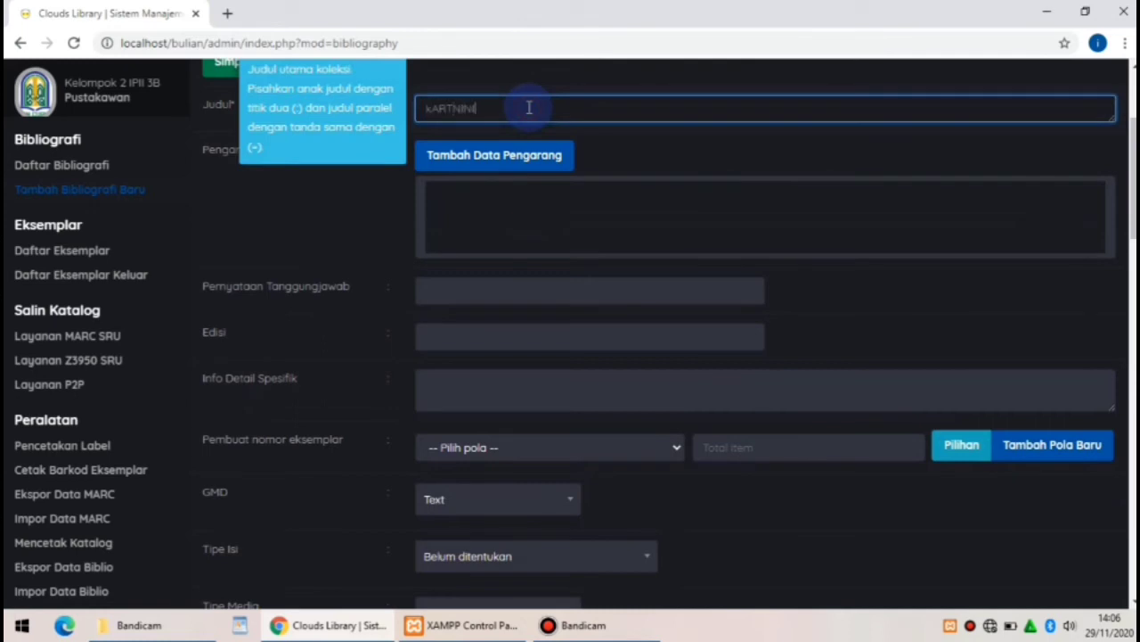
key(BackSpace)
key(BackSpace)
key(BackSpace)
key(BackSpace)
key(BackSpace)
text(Kartini)
Add Kartini Cahaya Lestari as a Badan Organisasi author and insert it into the bibliography
click(524, 154)
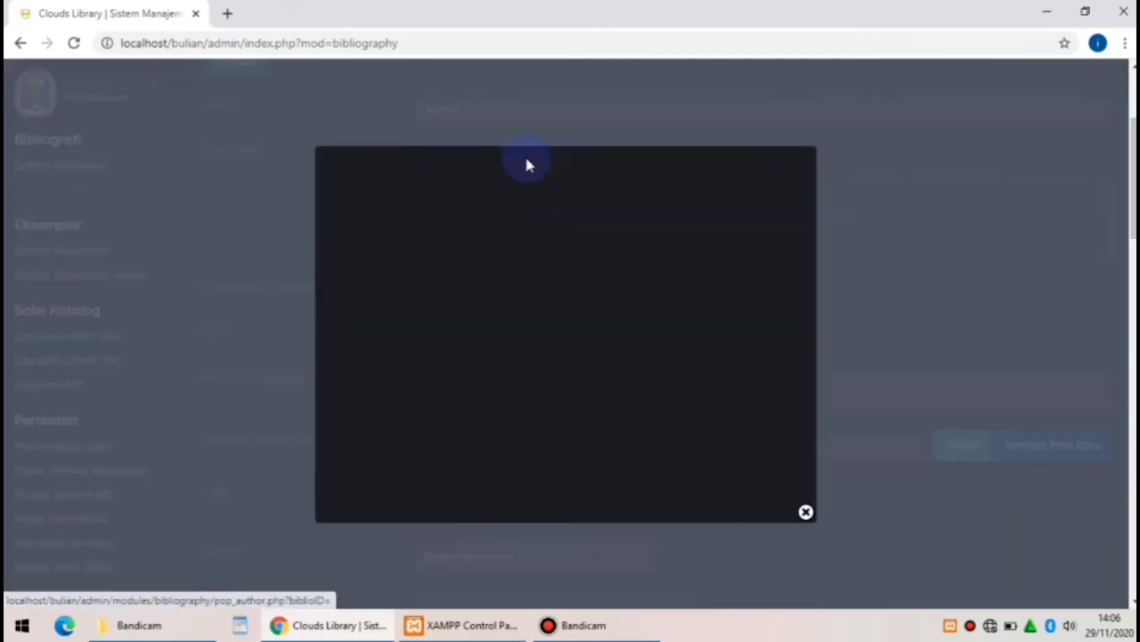
click(419, 260)
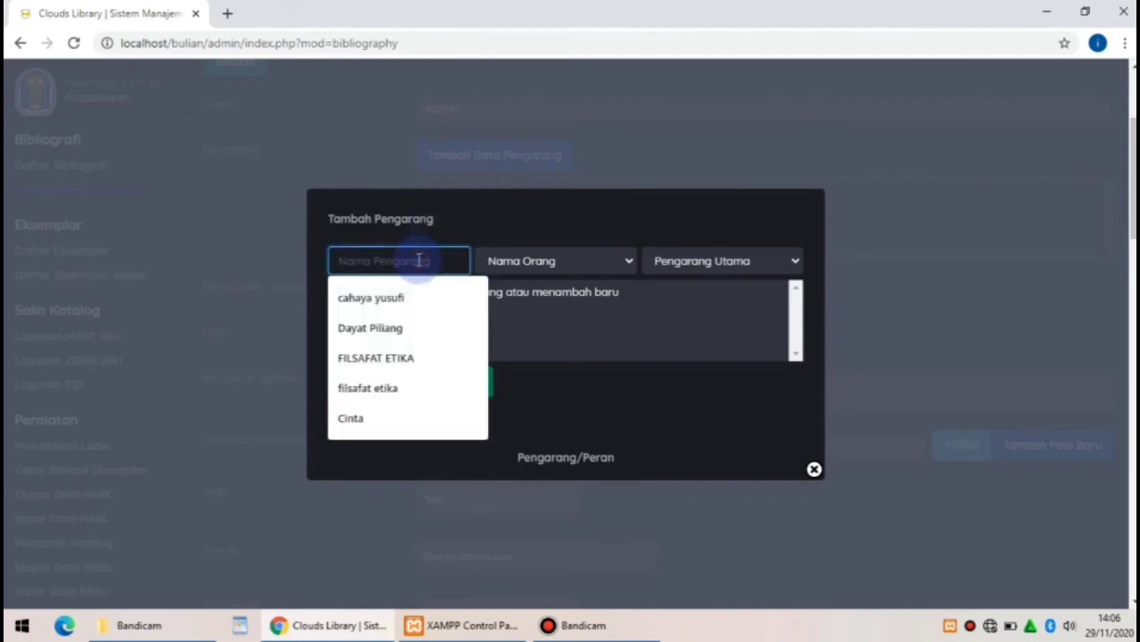
text(Kartini C)
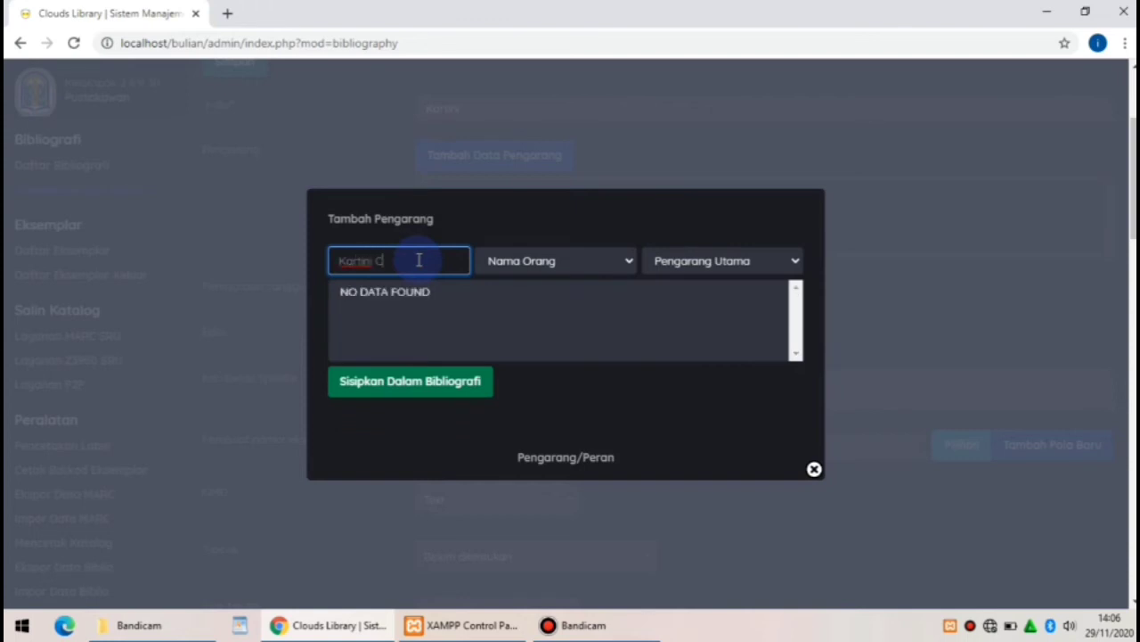
text(ahaya Lestari)
click(573, 272)
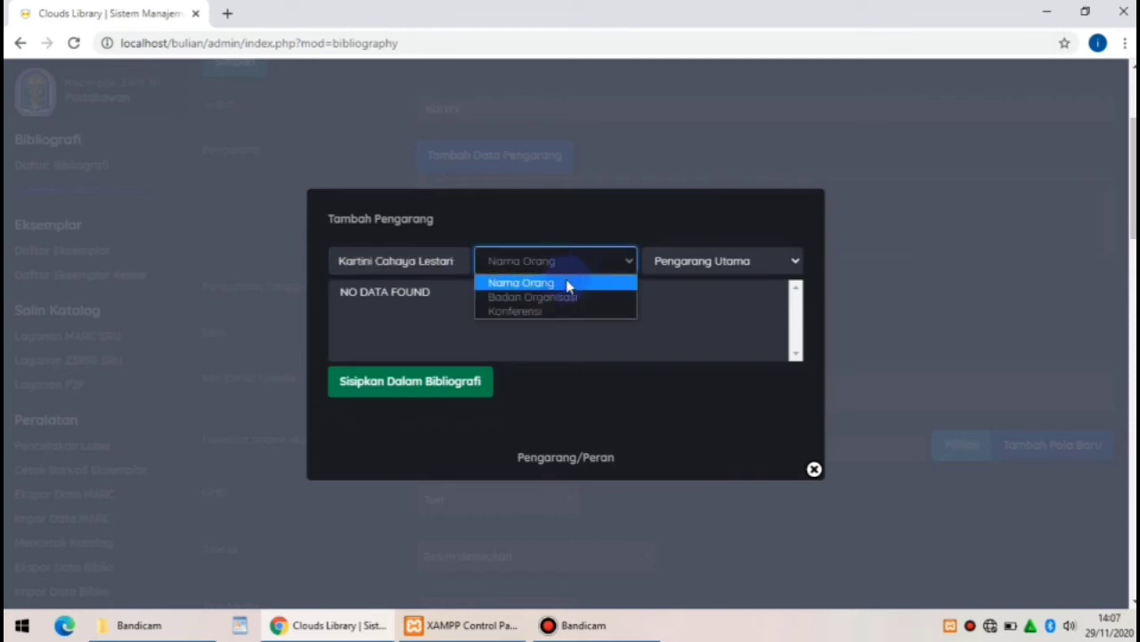
click(558, 300)
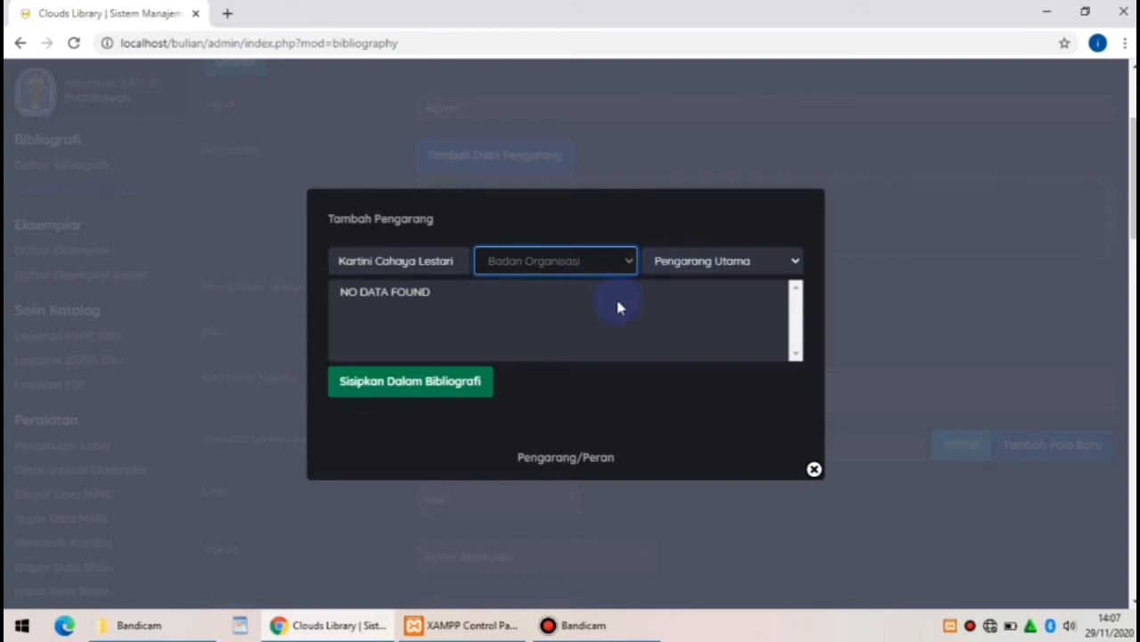
click(456, 381)
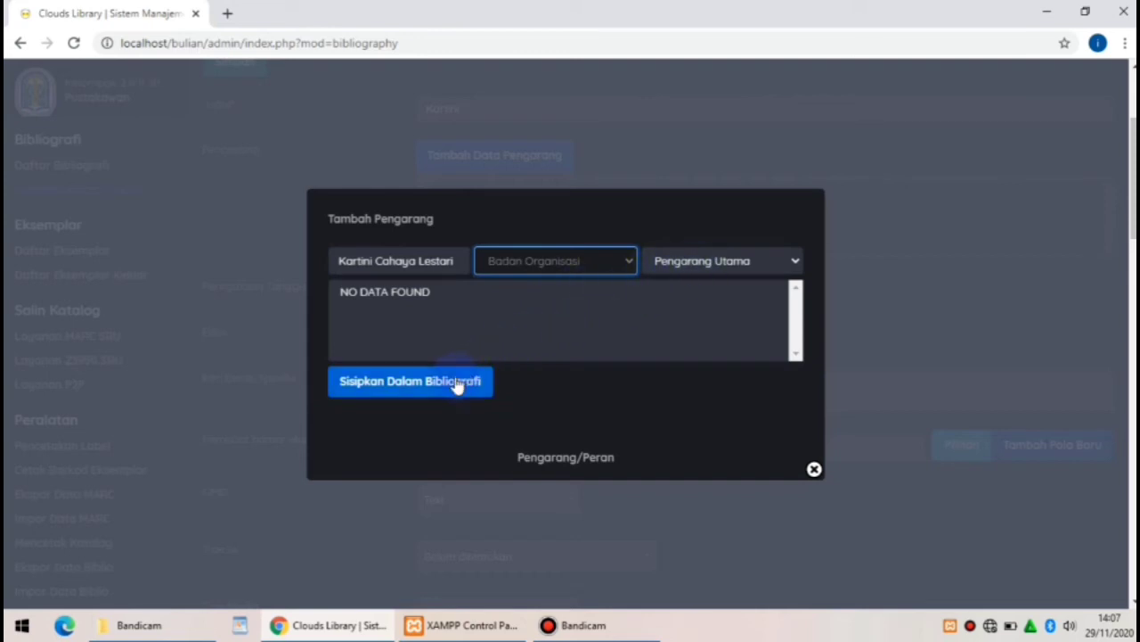
click(456, 381)
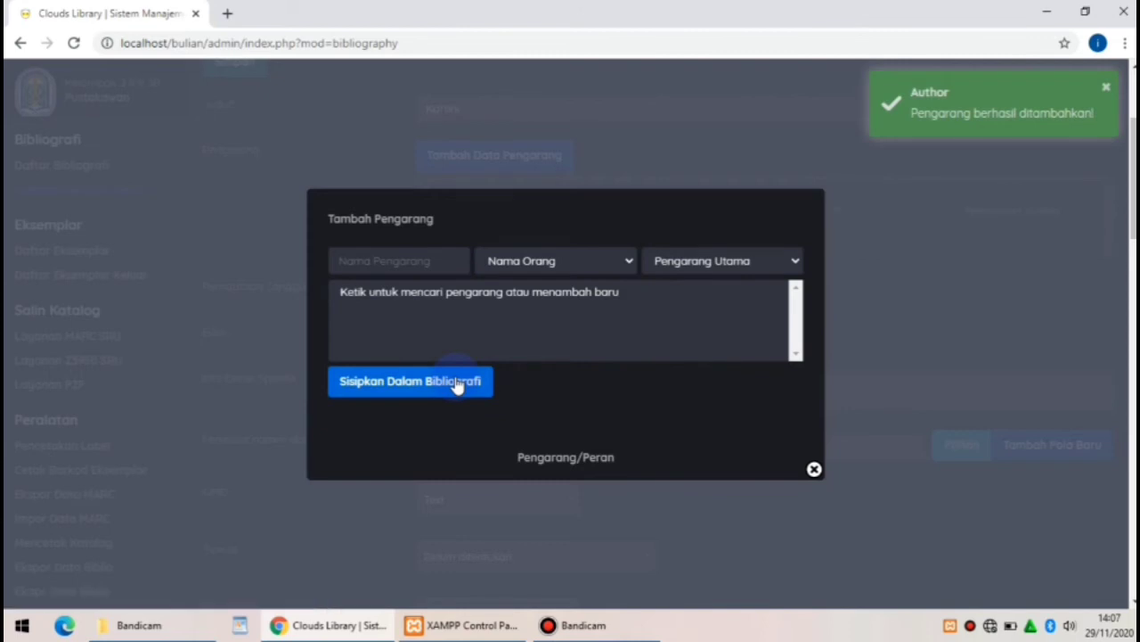
click(814, 470)
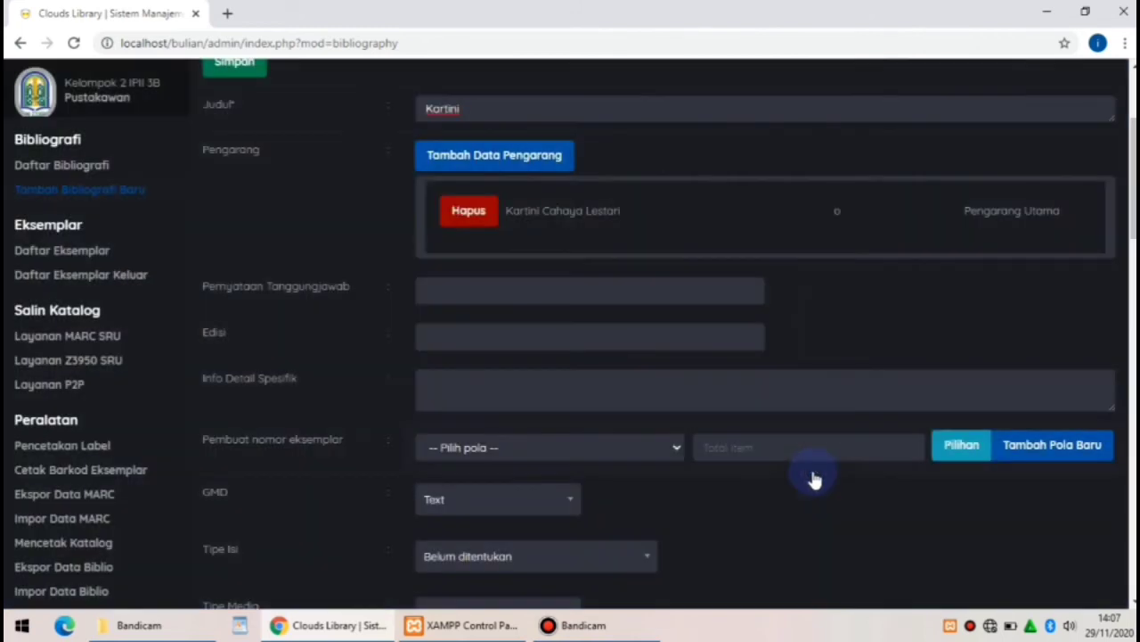
mouse_move(477, 289)
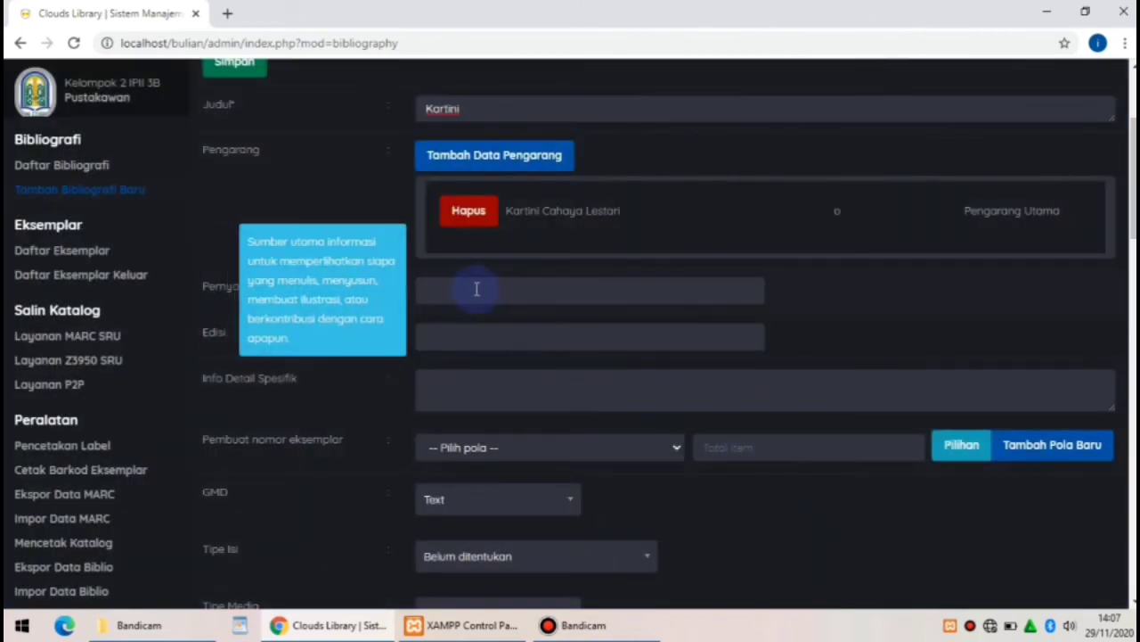
click(476, 288)
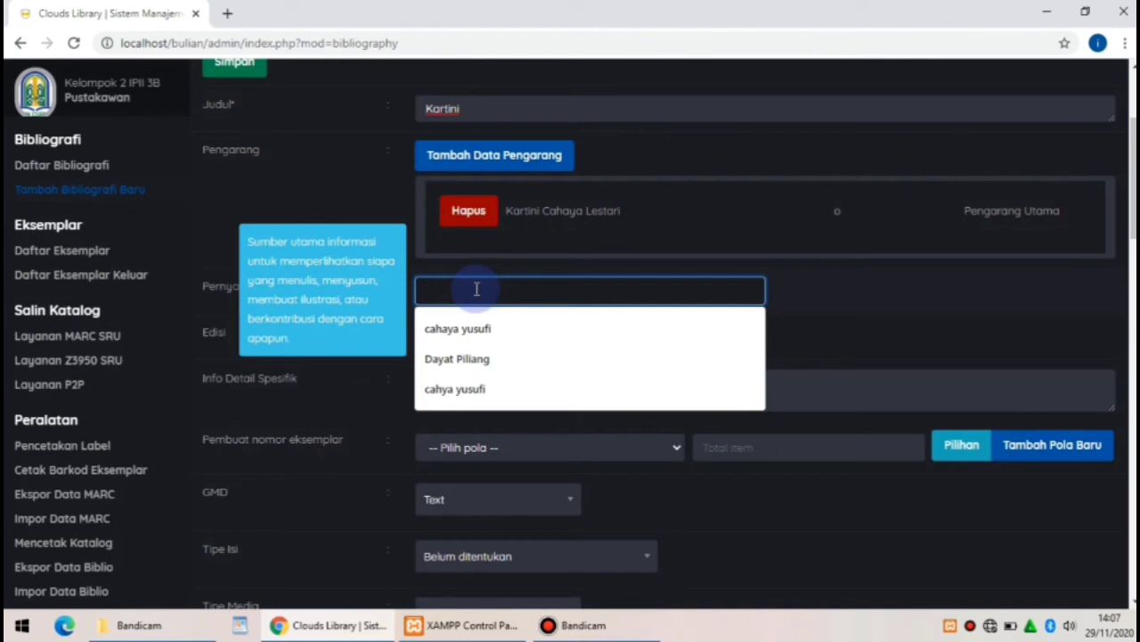
text(Kartini )
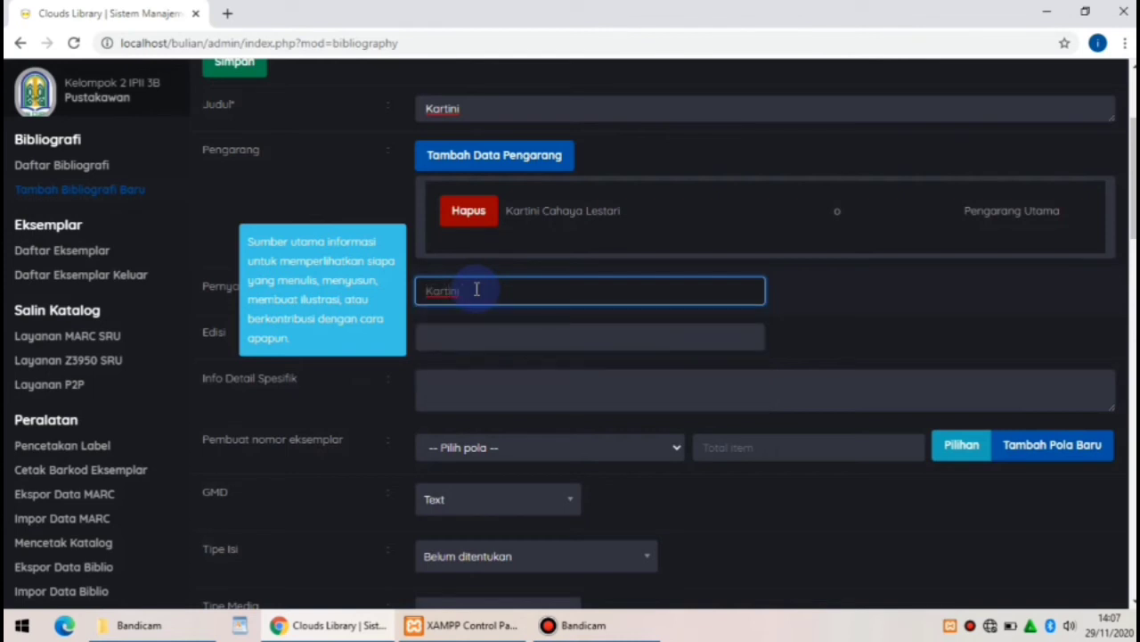
text(Cahaya Lestari)
Enter Ed. 2179 as the record's edition
click(478, 345)
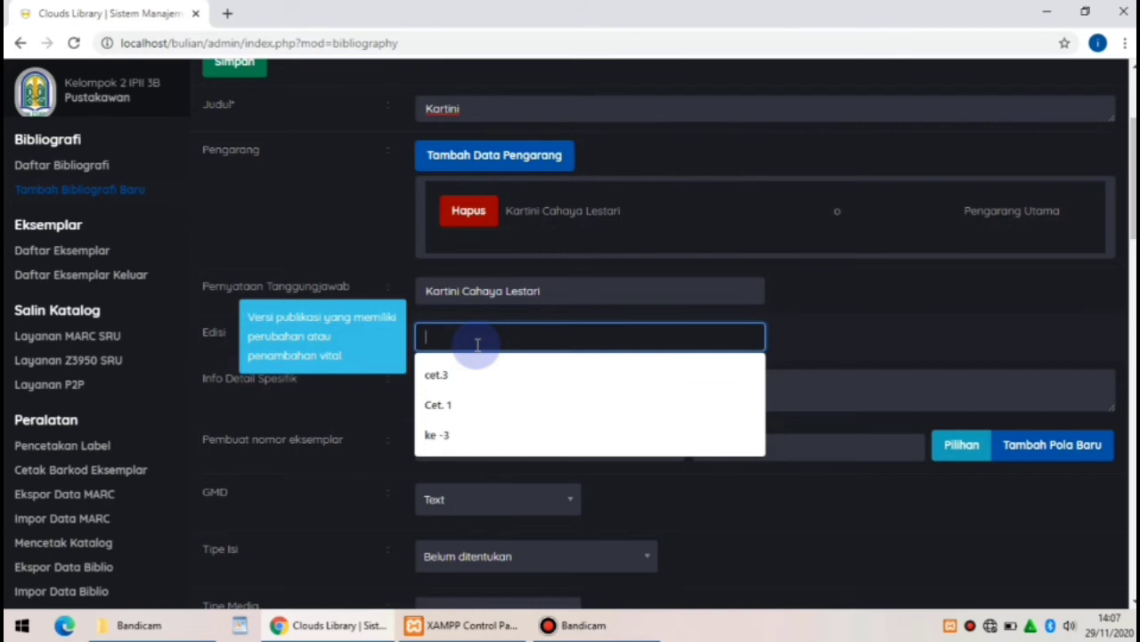
text(2)
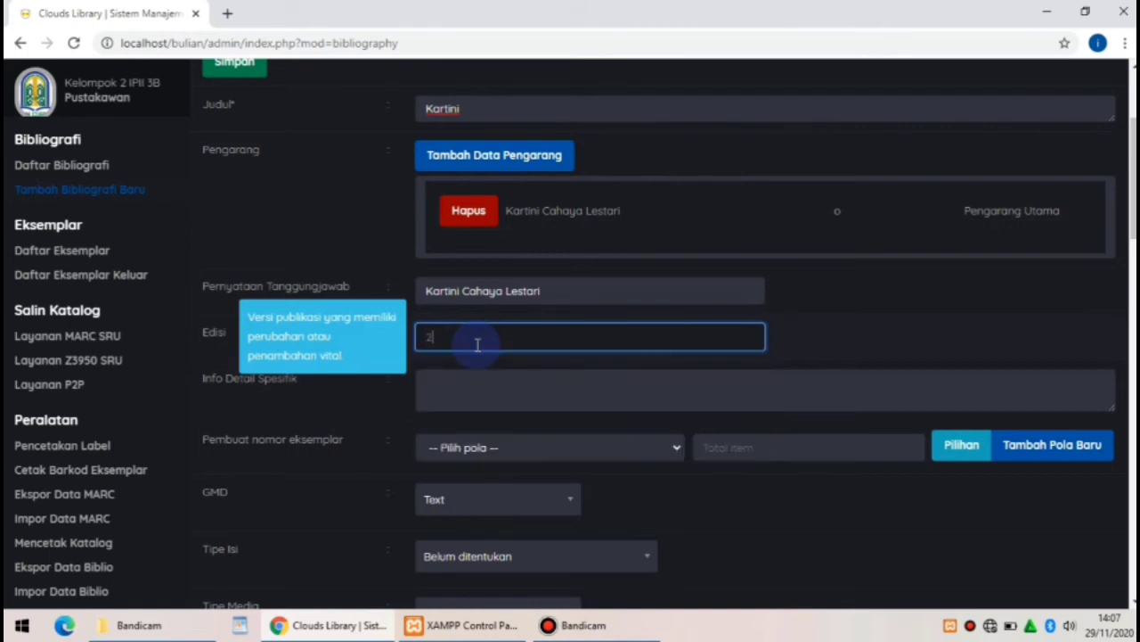
key(BackSpace)
text(Ed. 2179)
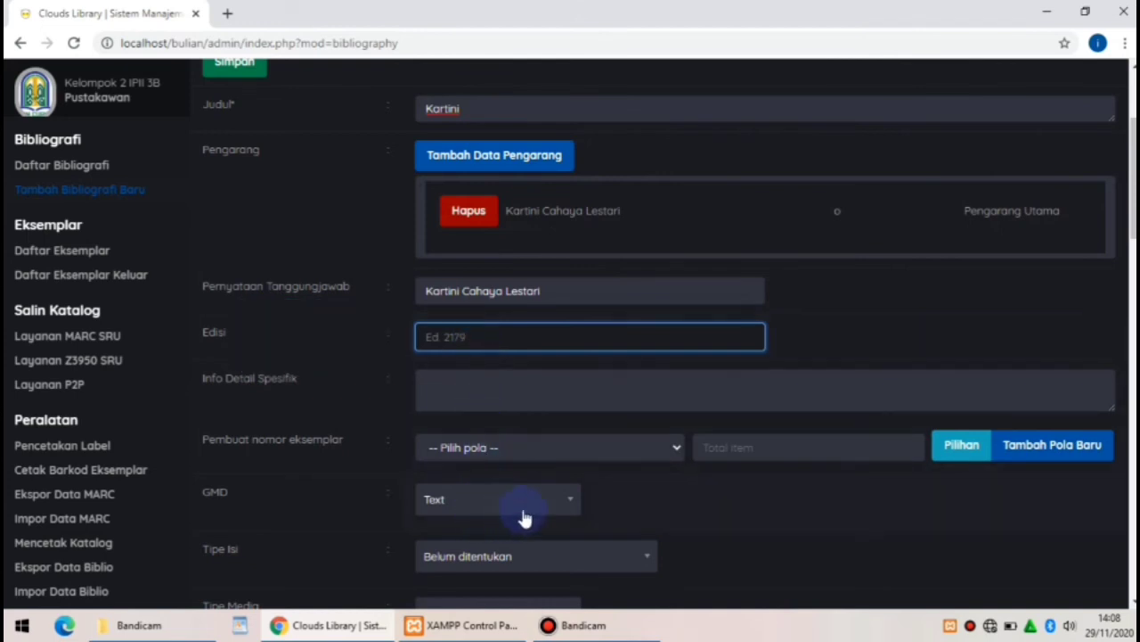
Set the content type (Tipe Isi) to text
click(580, 556)
text(text)
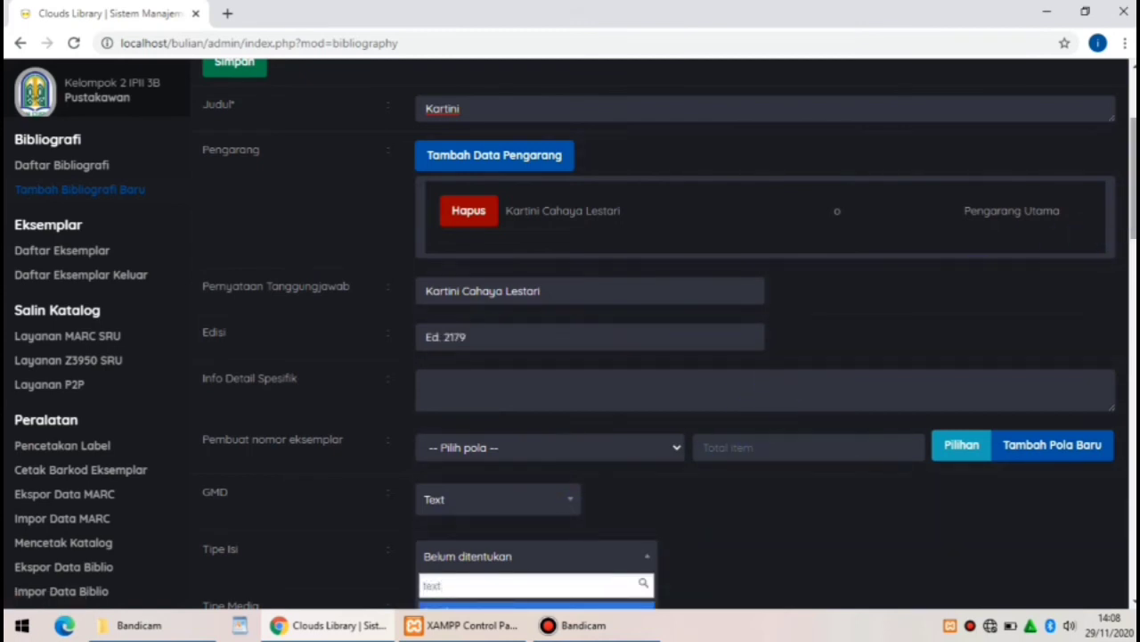
scroll(1095, 241, down, 3)
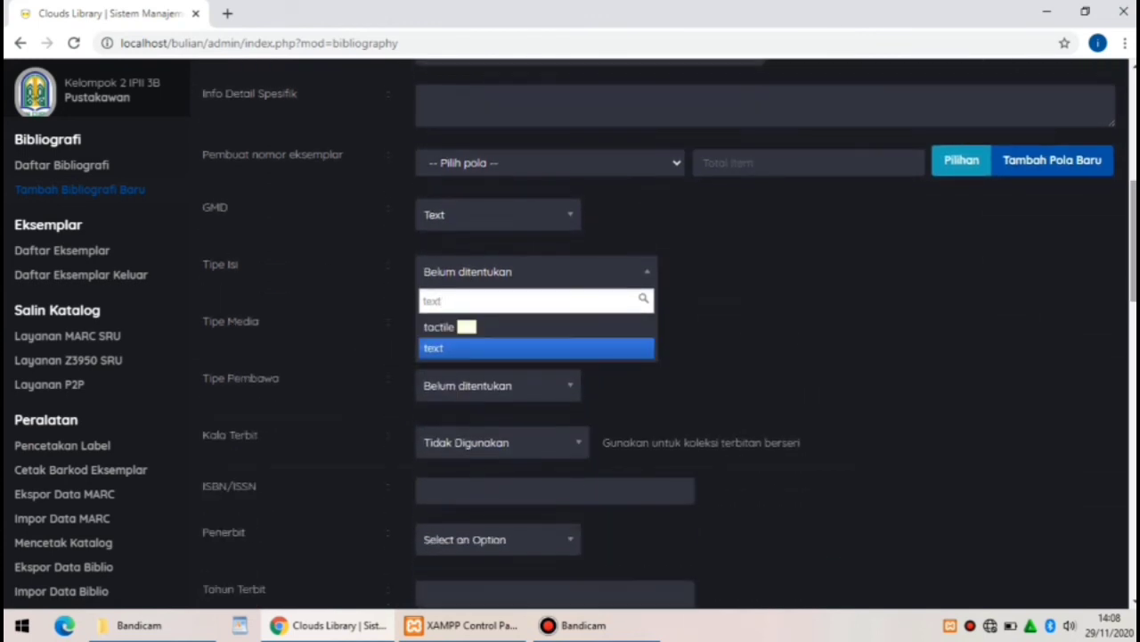
key(Return)
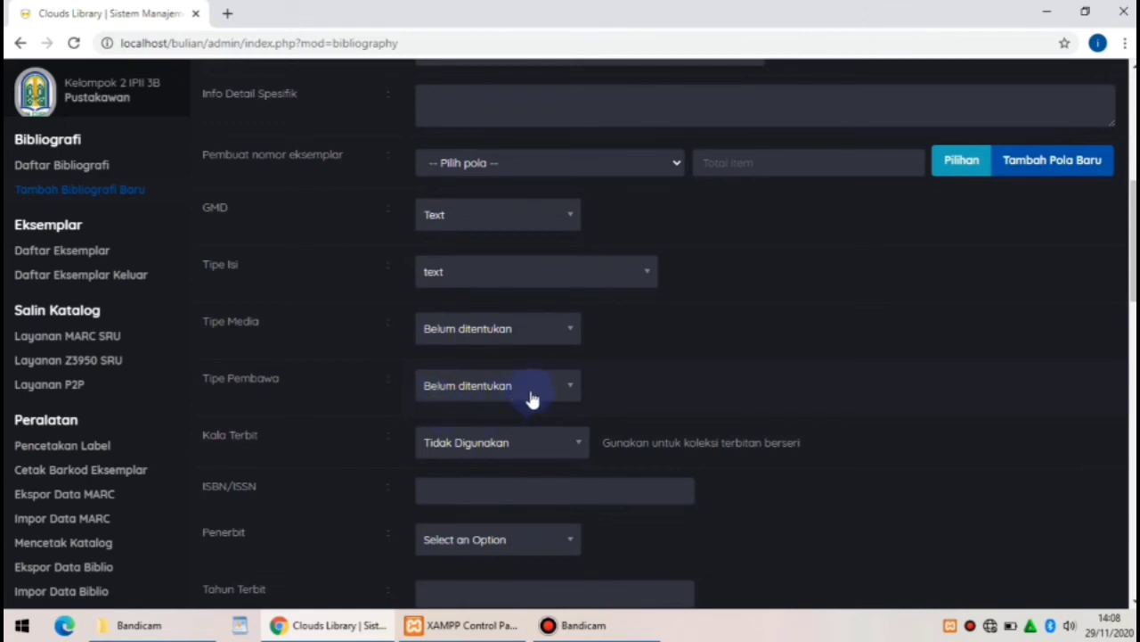
Set the publication frequency (Kala Terbit) to Bi-weekly
click(551, 441)
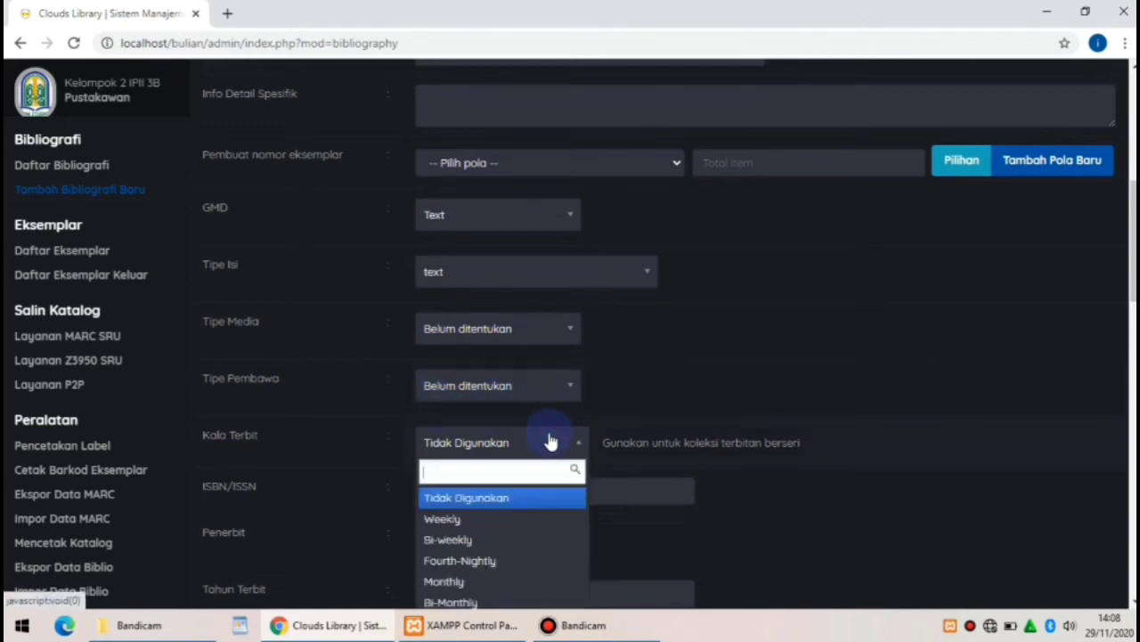
click(472, 546)
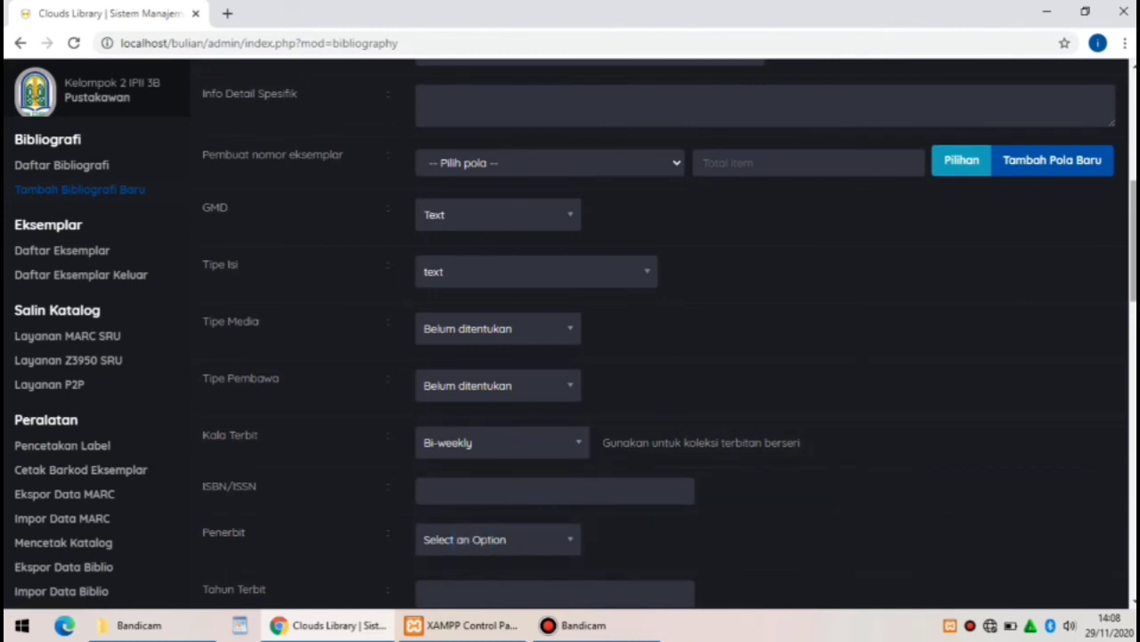
scroll(434, 256, down, 3)
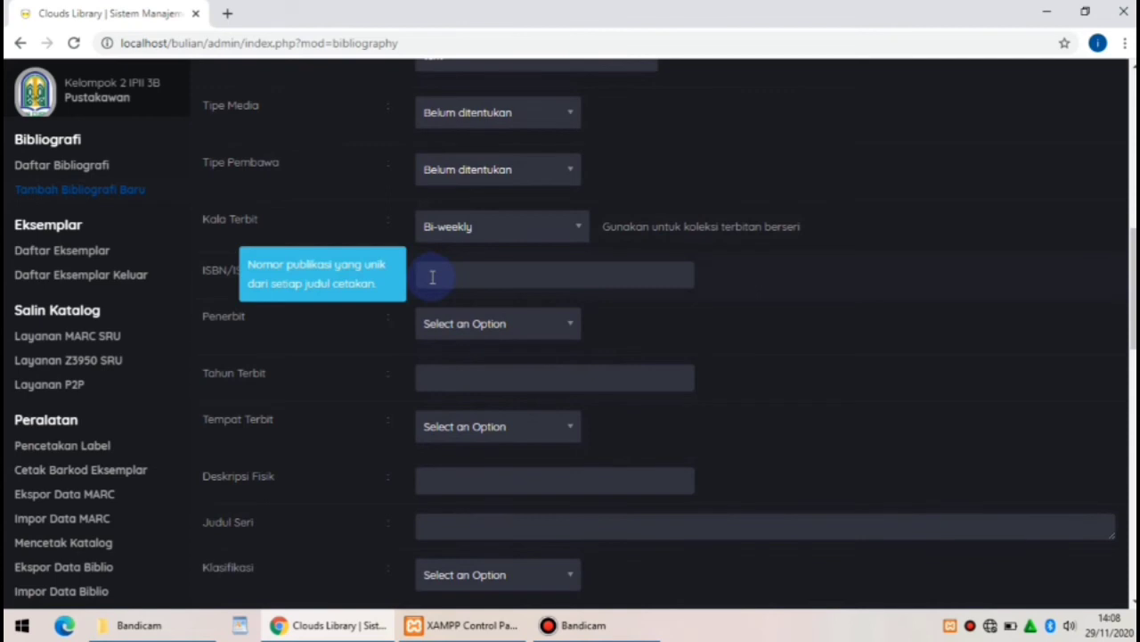
Enter ISBN/ISSN 1693-5659 and search the publisher list for Ghalia Indonesia
click(432, 277)
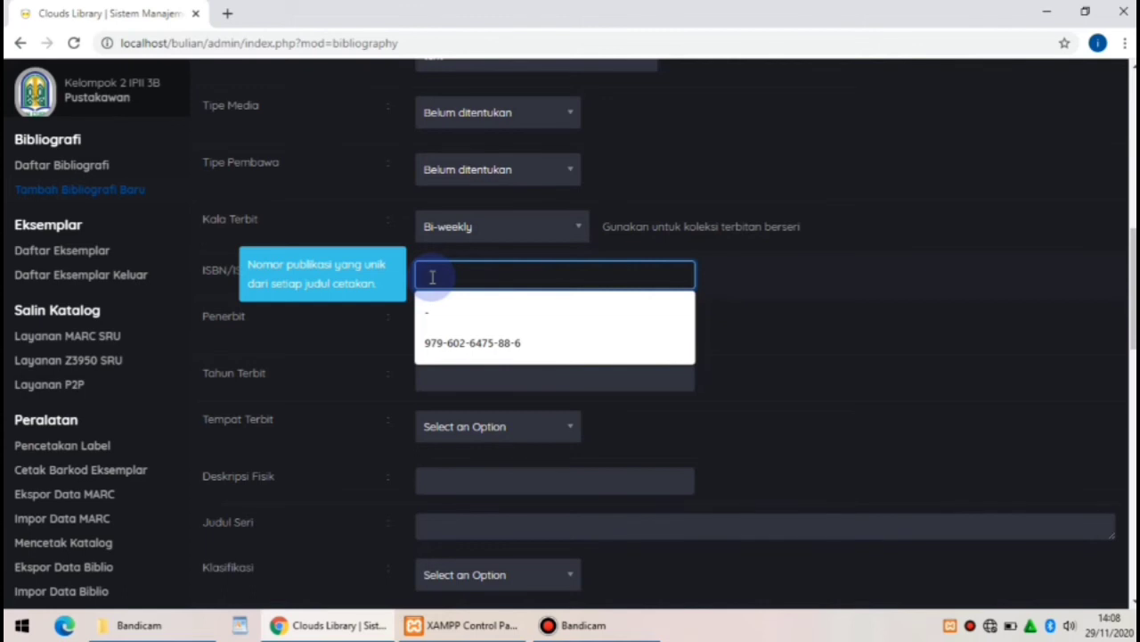
text(19)
text(93)
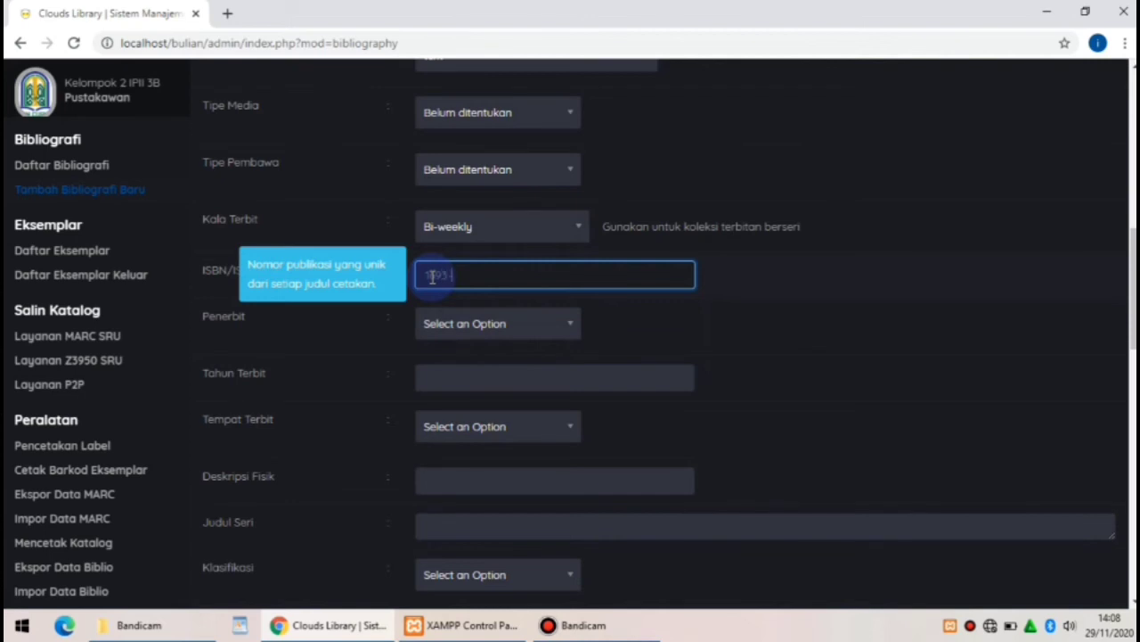
text(-5659)
click(481, 325)
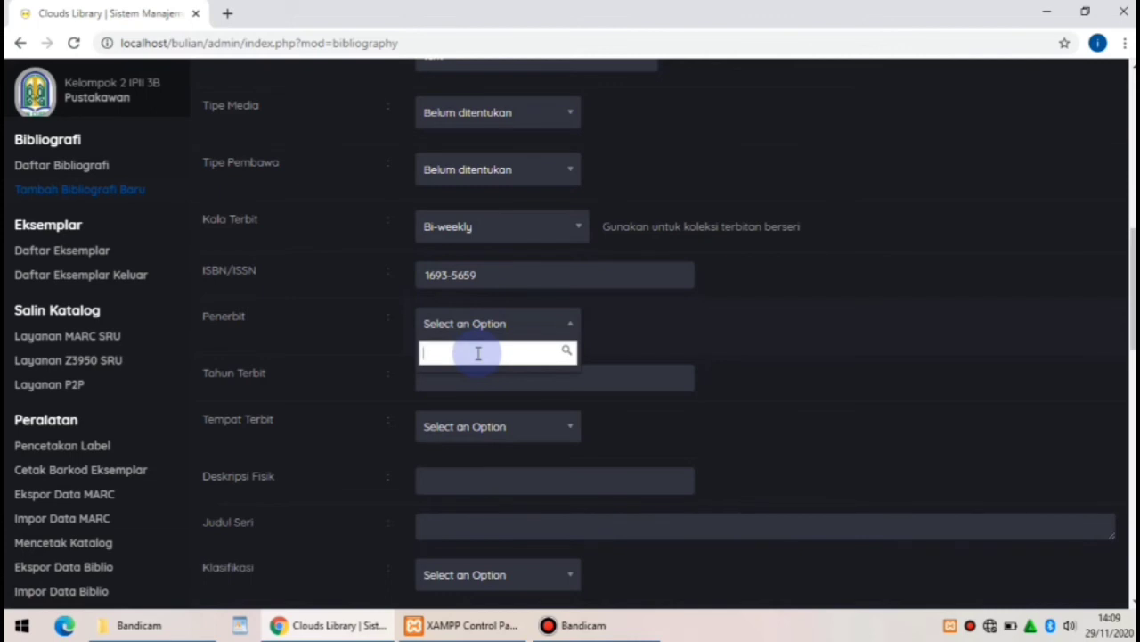
text(Ghal)
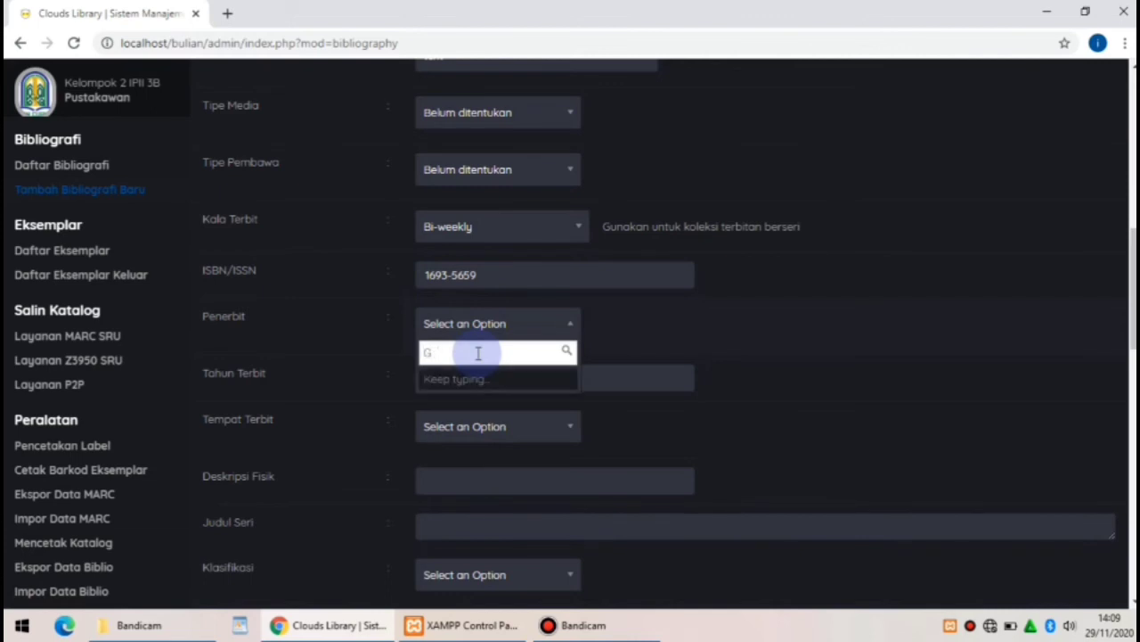
text(ia)
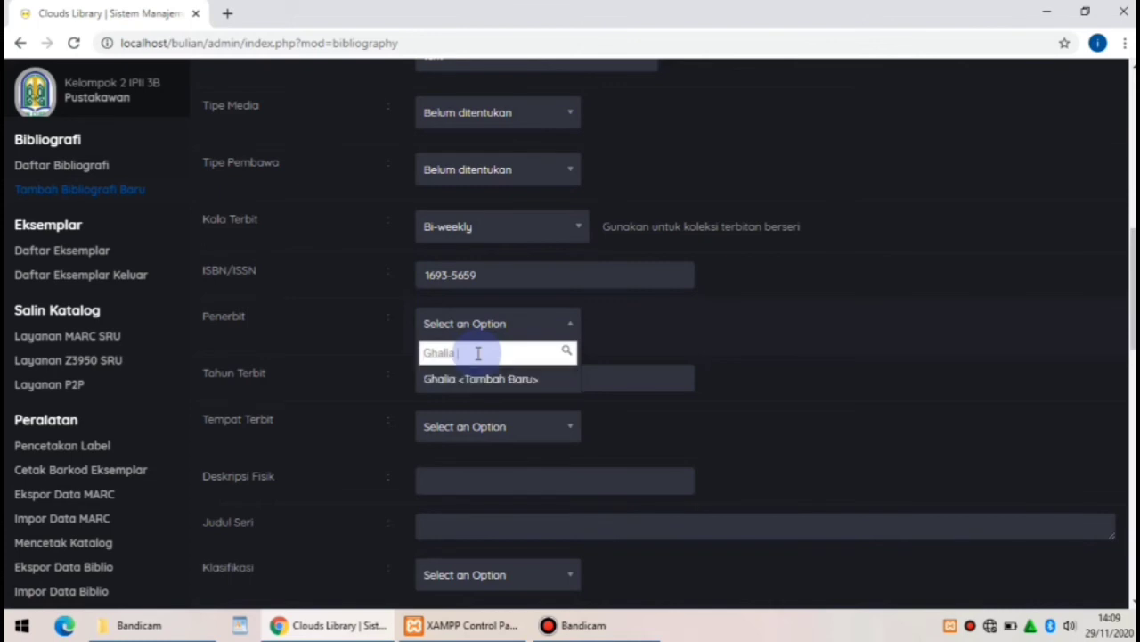
text( Indoneisa)
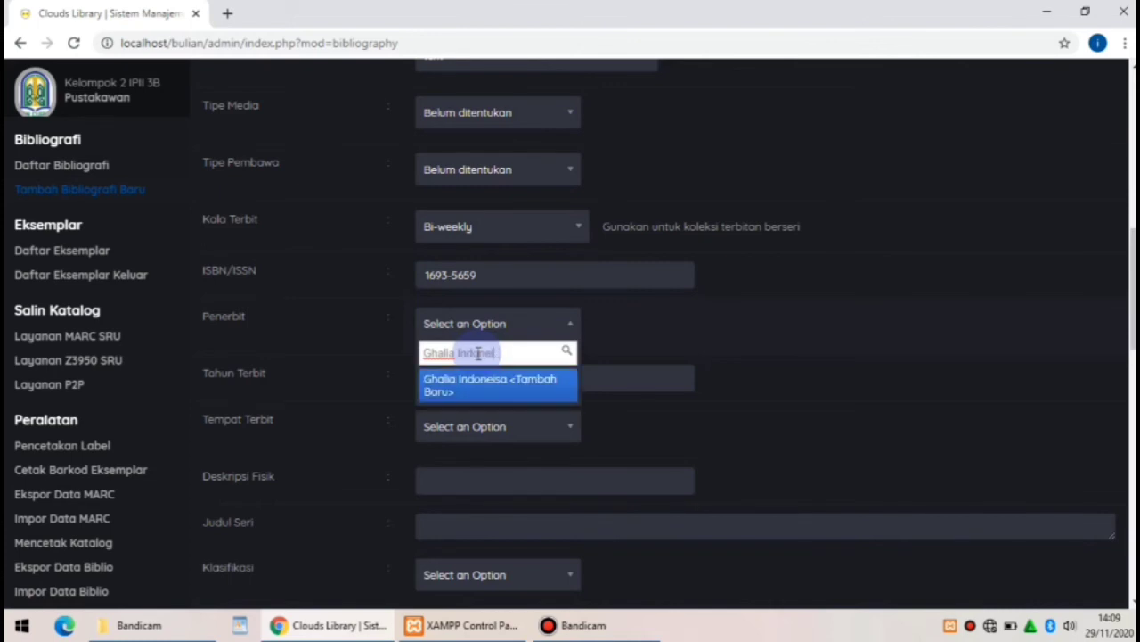
key(BackSpace)
key(BackSpace)
key(BackSpace)
text(a)
key(BackSpace)
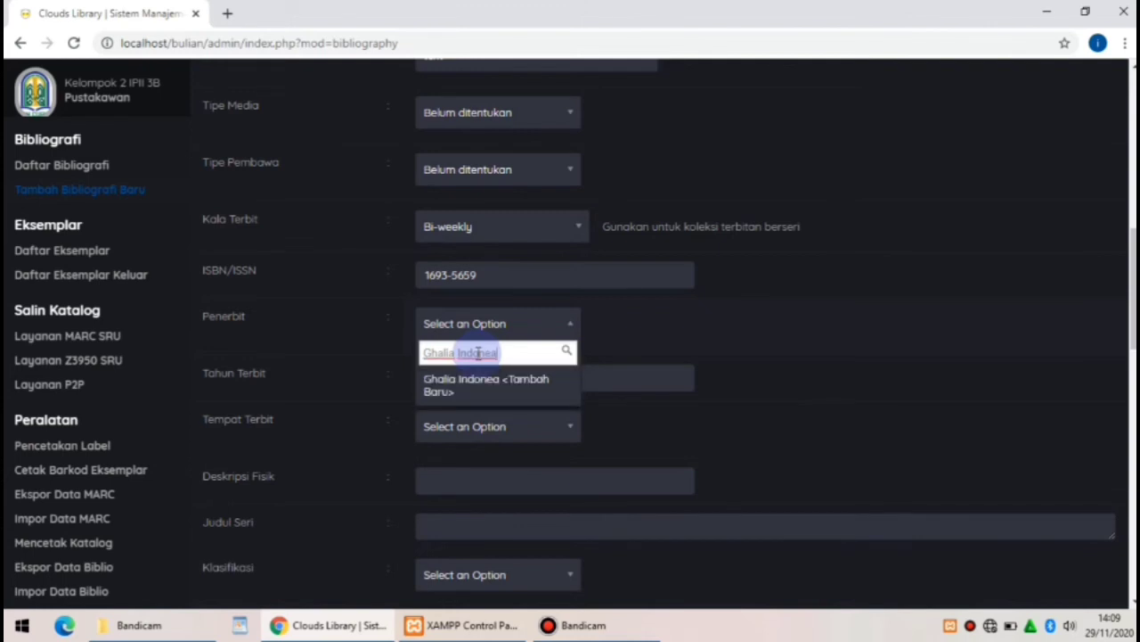
text(sia)
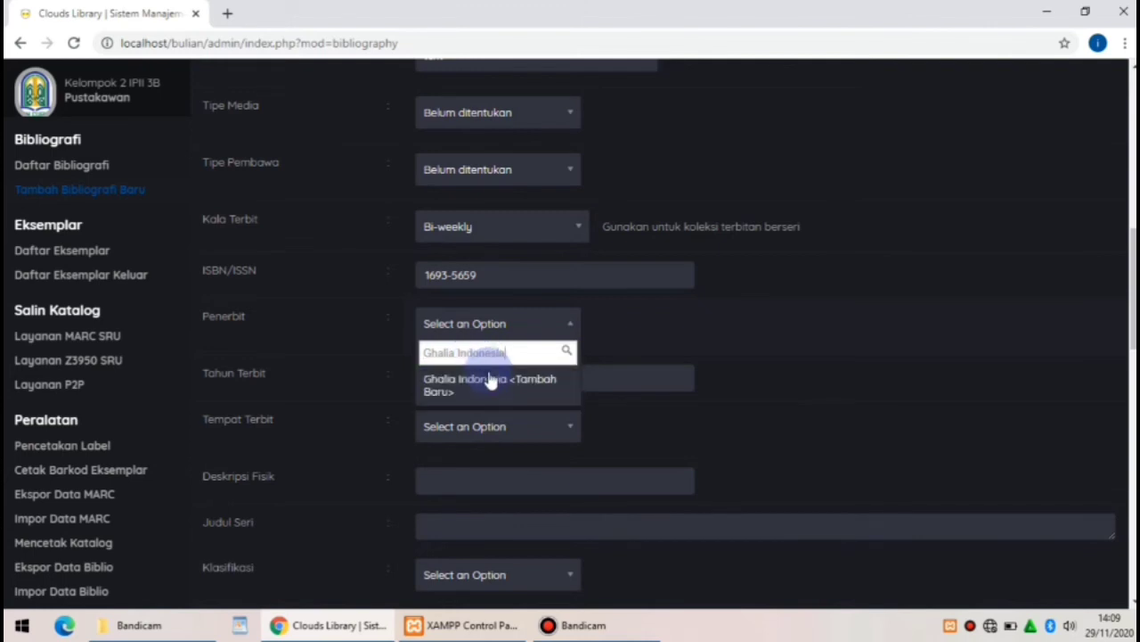
Choose Ghalia Indonesia as publisher, enter year 2006, and search places for Jakarta Pusat
click(496, 388)
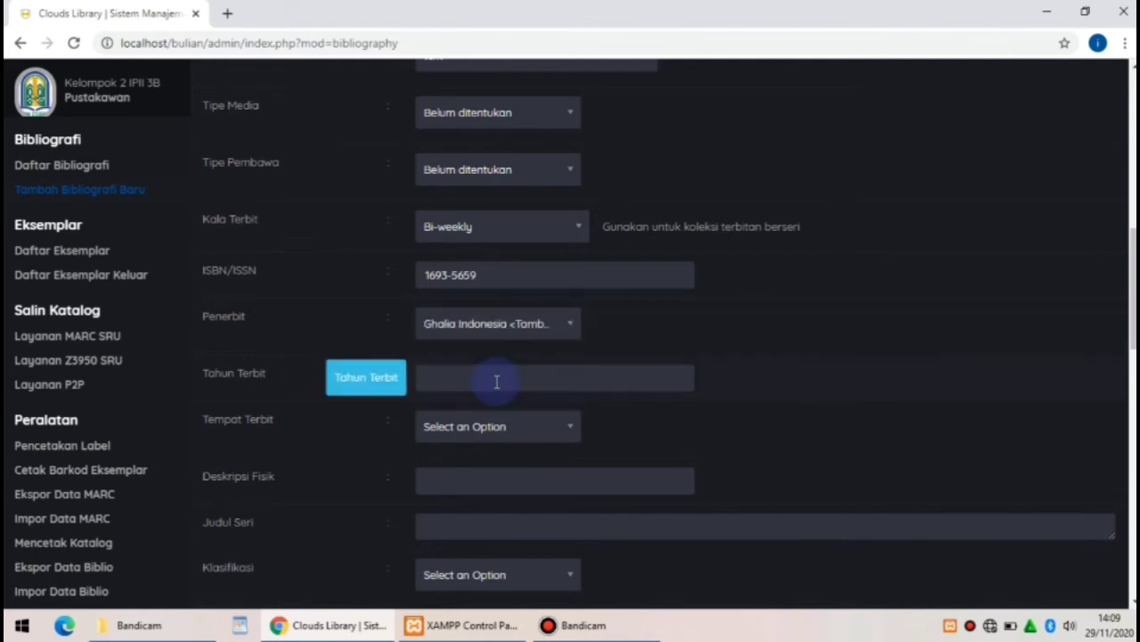
click(496, 381)
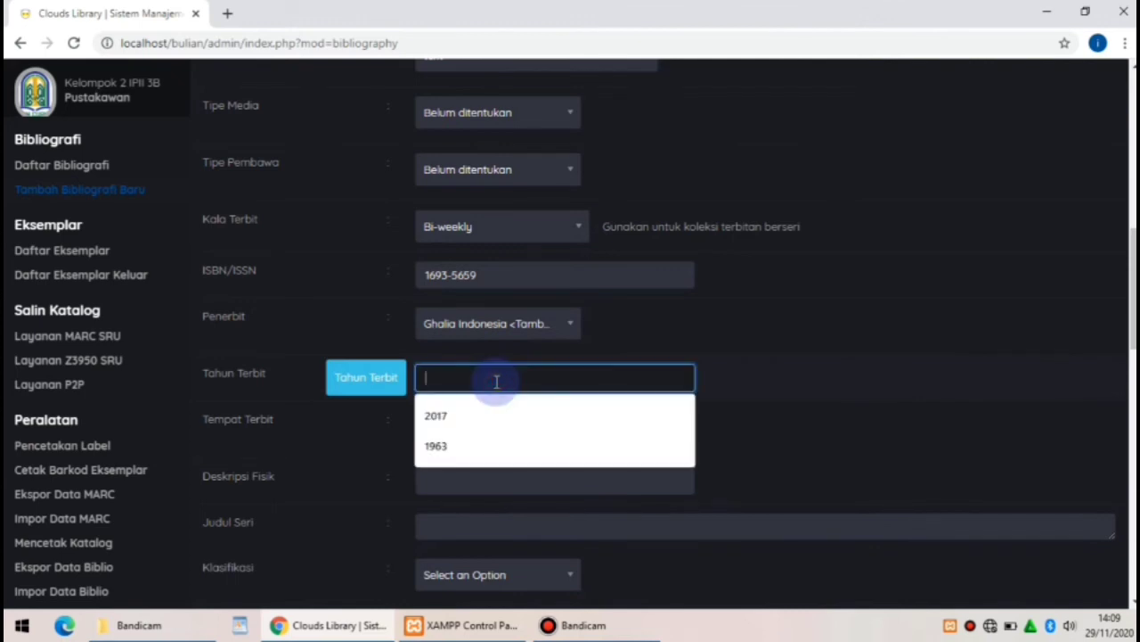
text(2006)
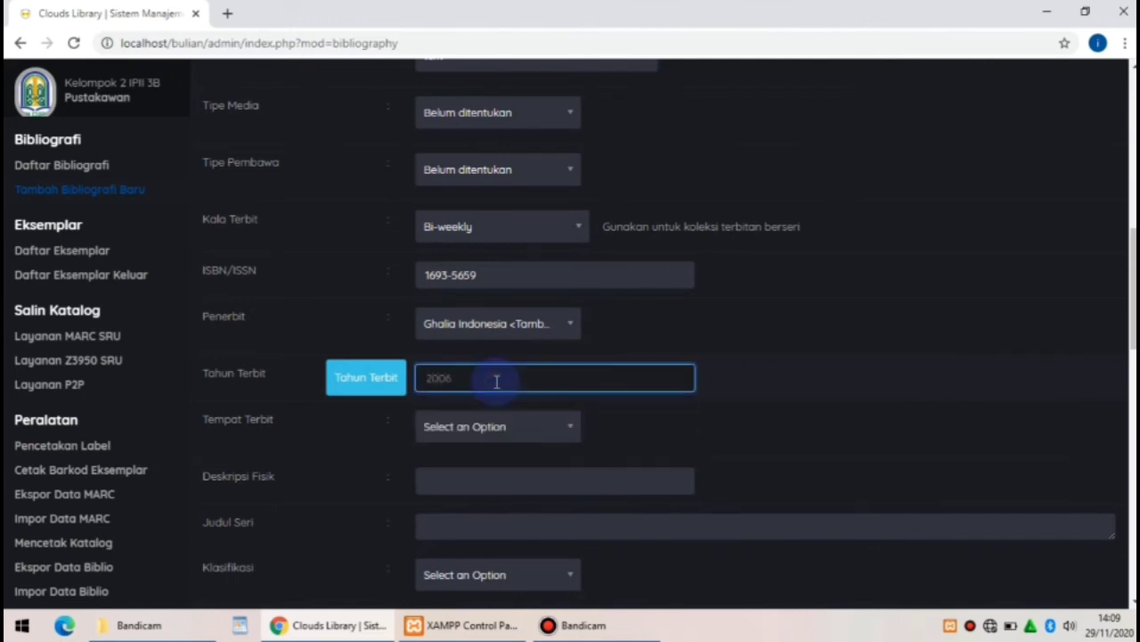
click(501, 433)
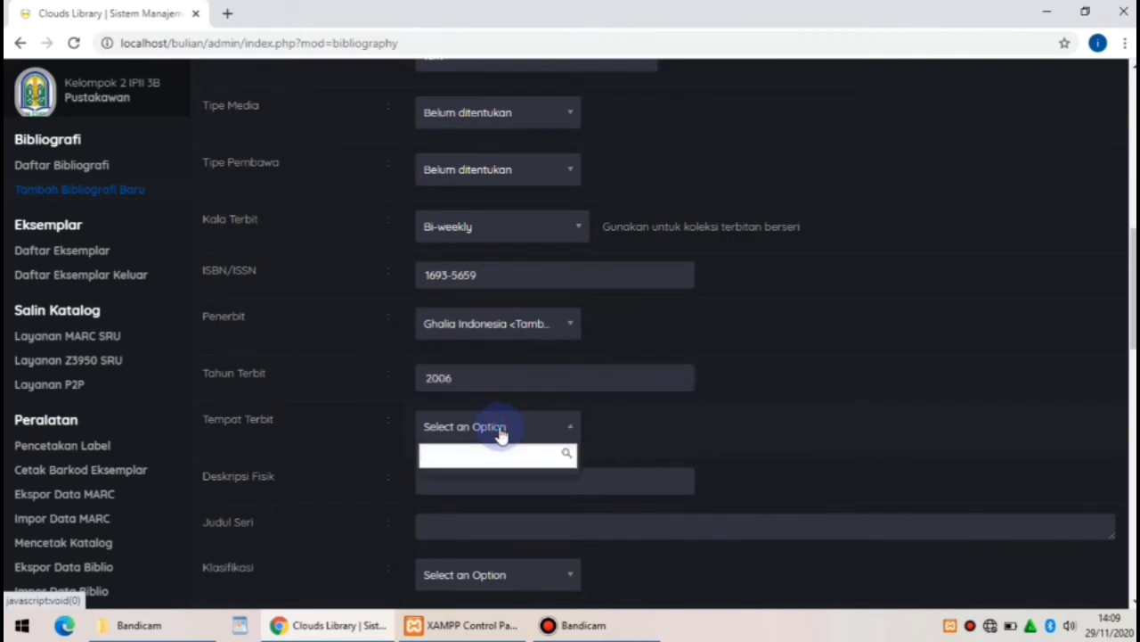
text(Ja)
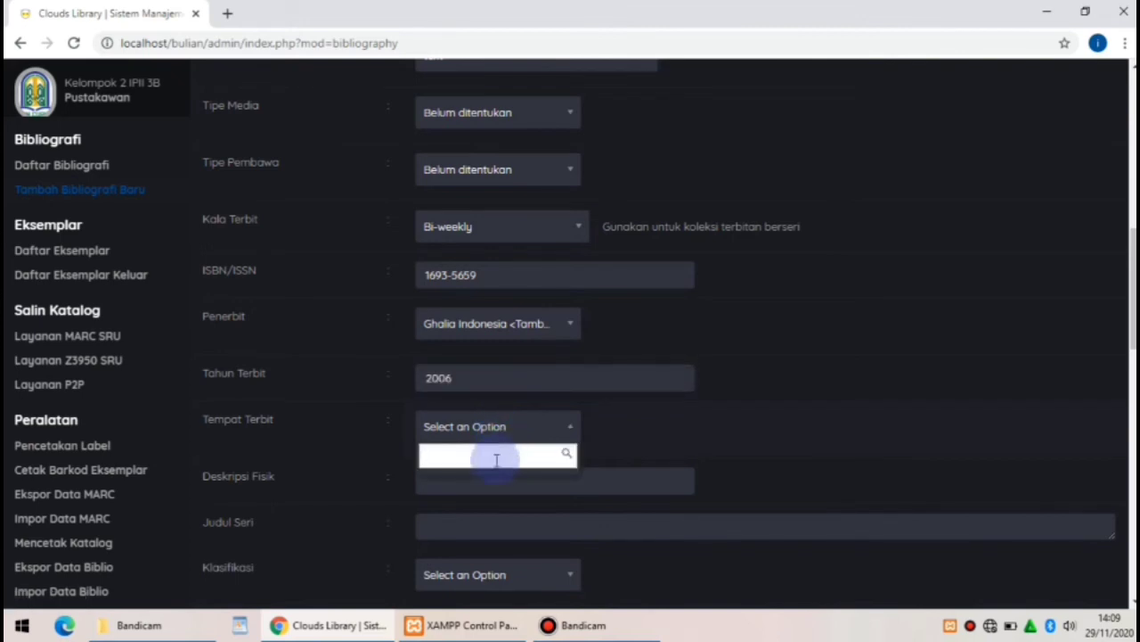
text(karta)
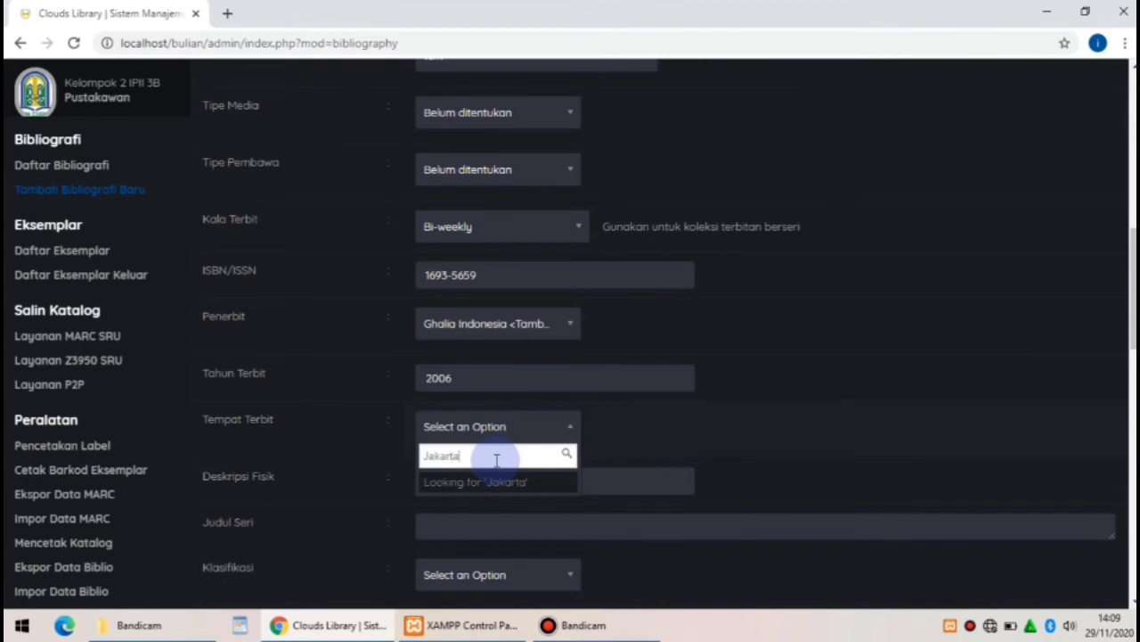
text( Pusat)
Pick Jakarta Pusat as place and describe it physically as ill.; 154 hlm; 30 cm x 21 cm
click(506, 484)
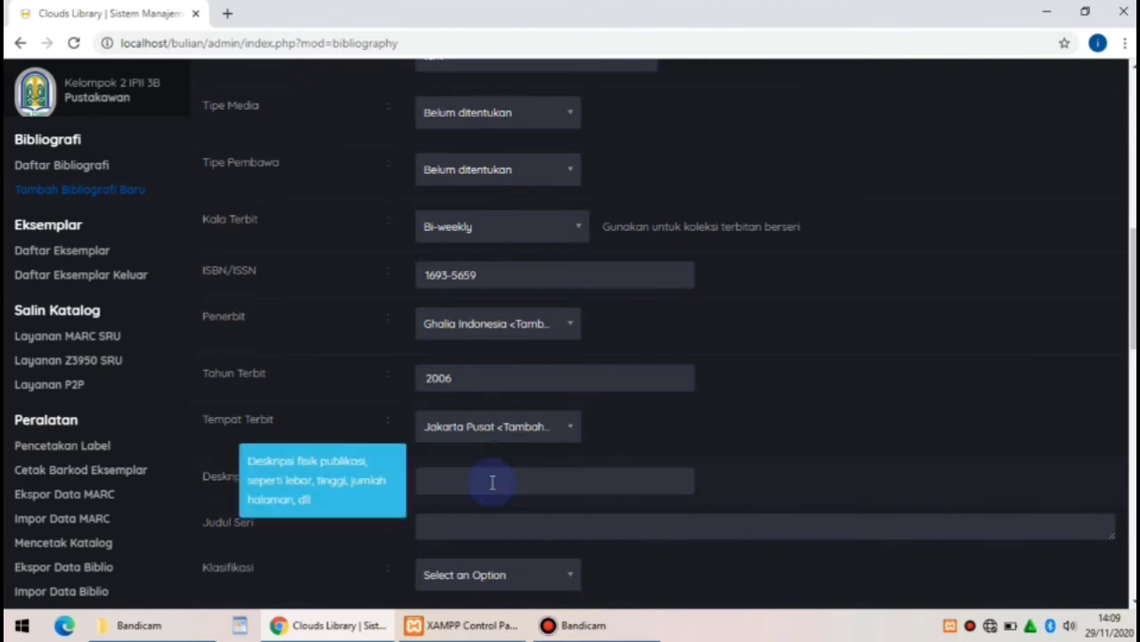
click(454, 482)
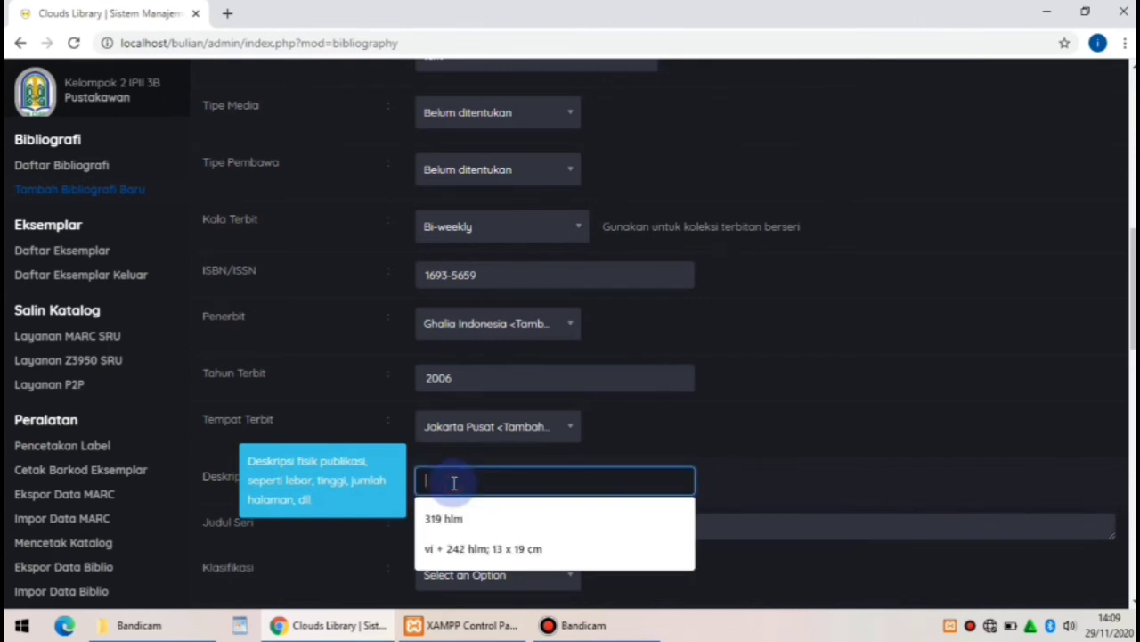
text(i)
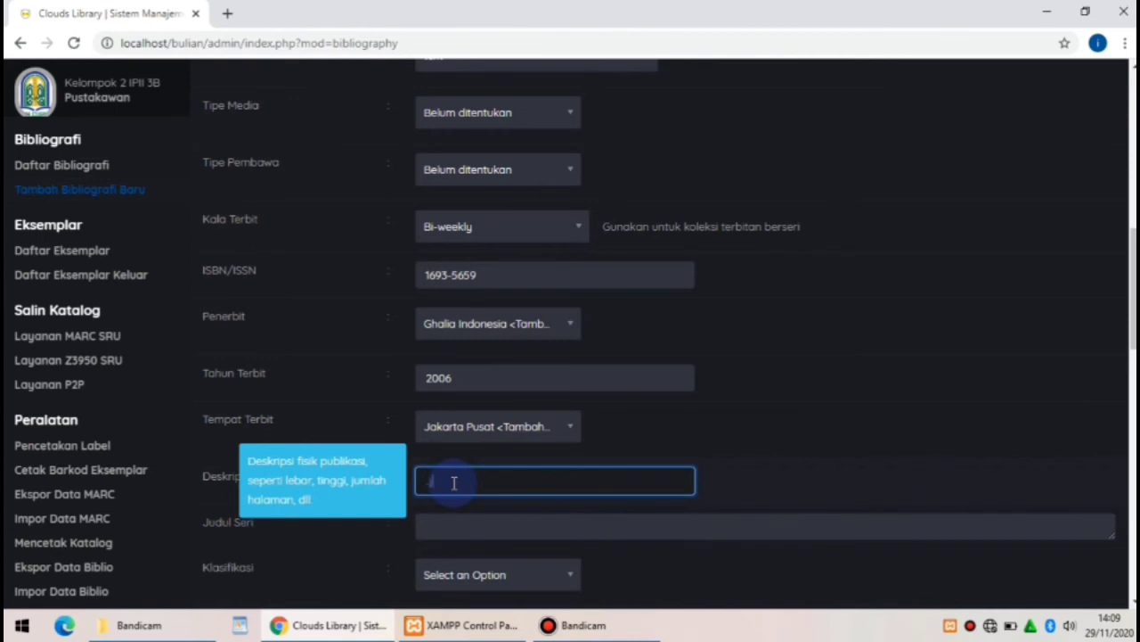
text(ii)
text(ill, 154 hlm. 2)
key(BackSpace)
text(30x 21)
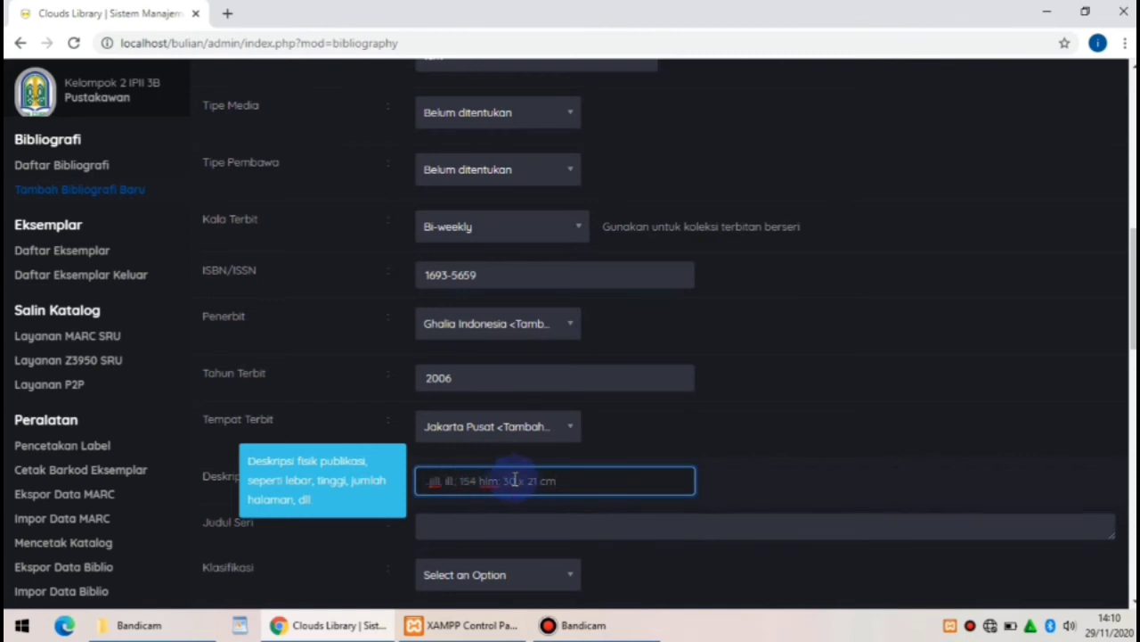
text(cm)
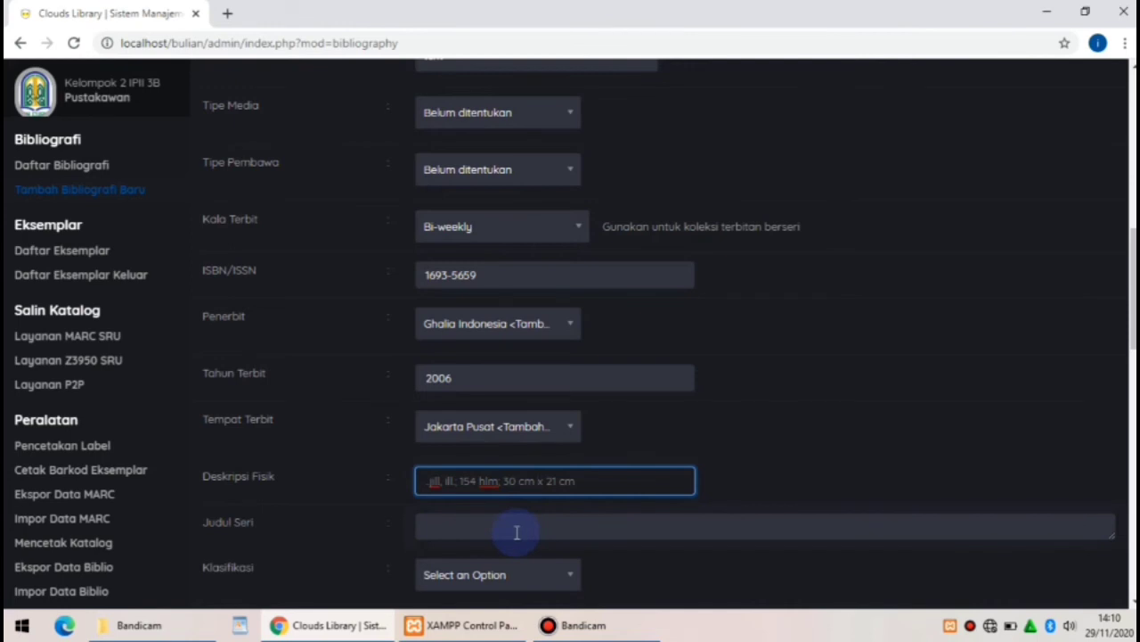
Choose classification 640.5 and complete the call number as 640.5 KAR K
drag(1133, 335, 1133, 419)
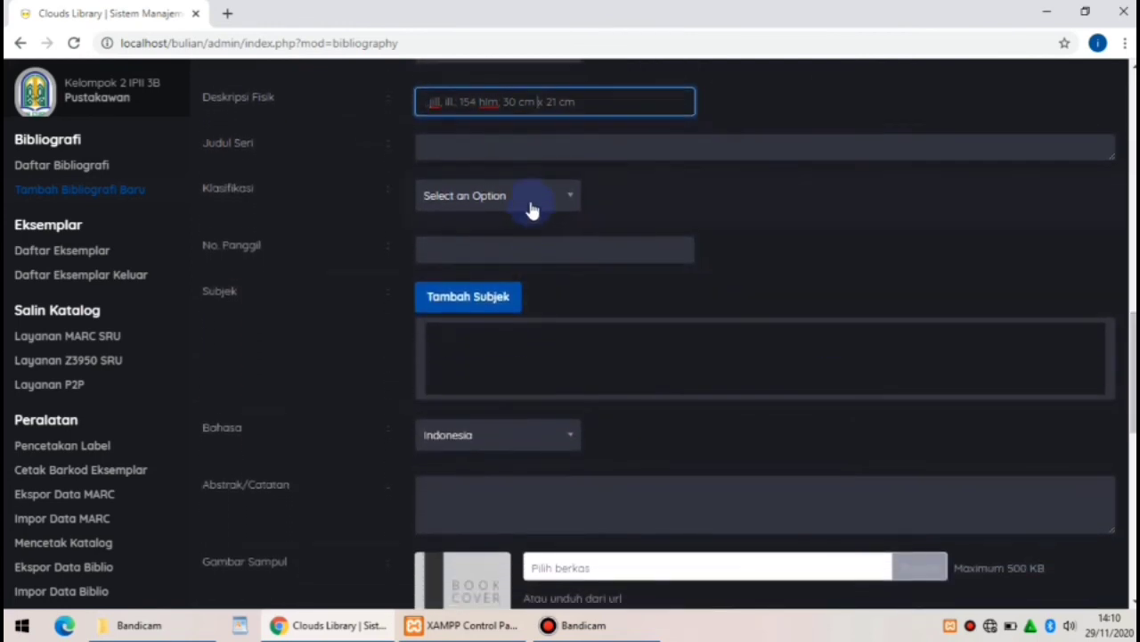
click(532, 210)
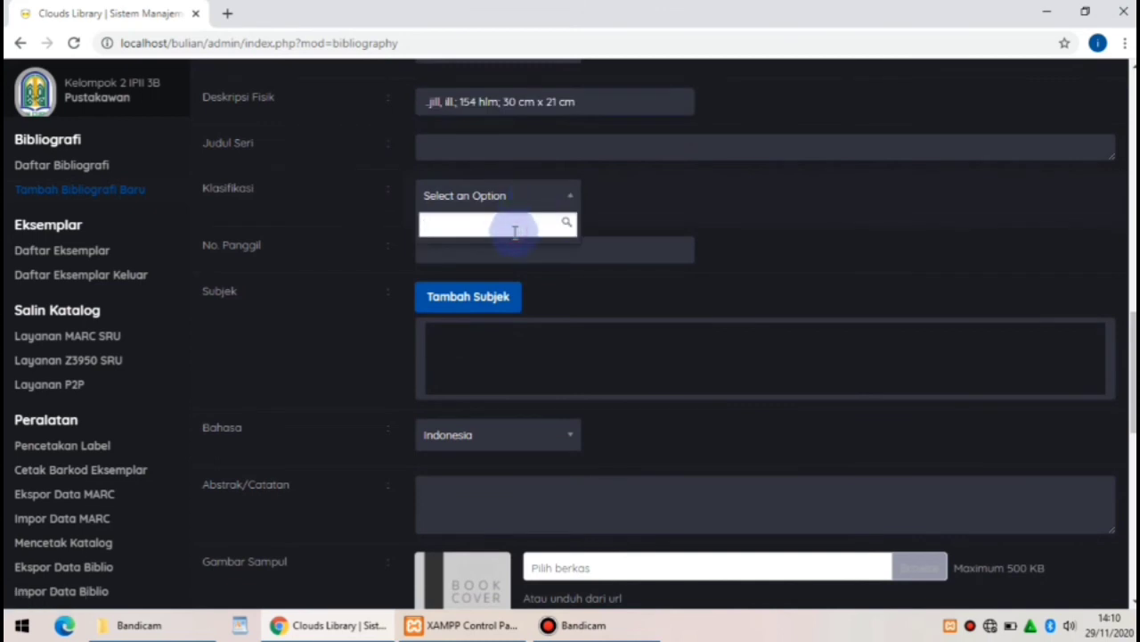
text(84)
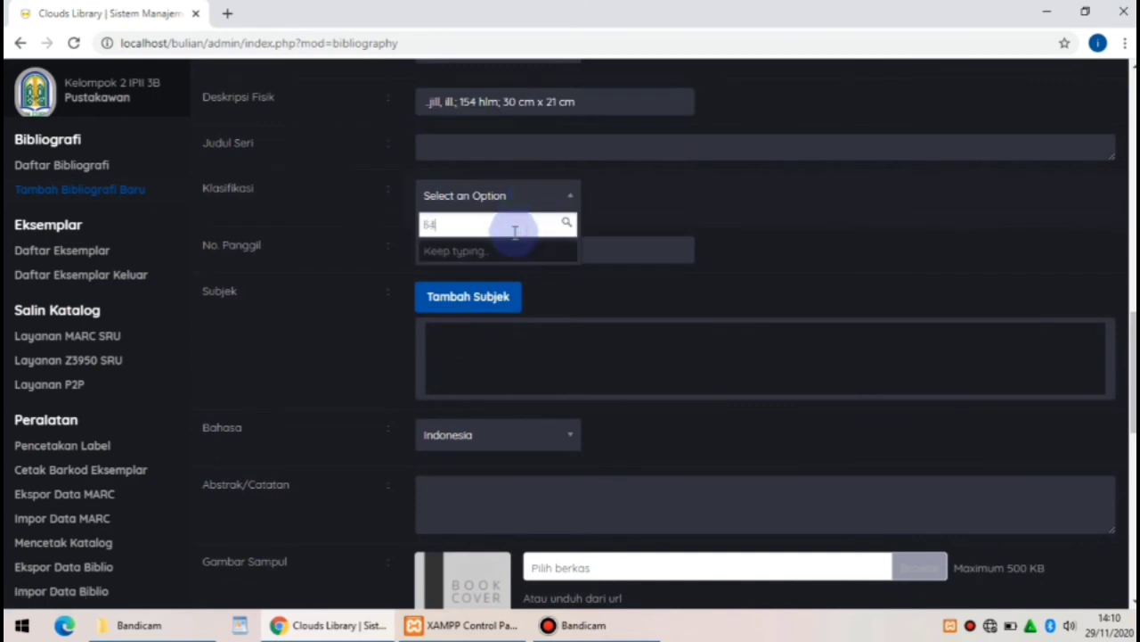
text(0.6)
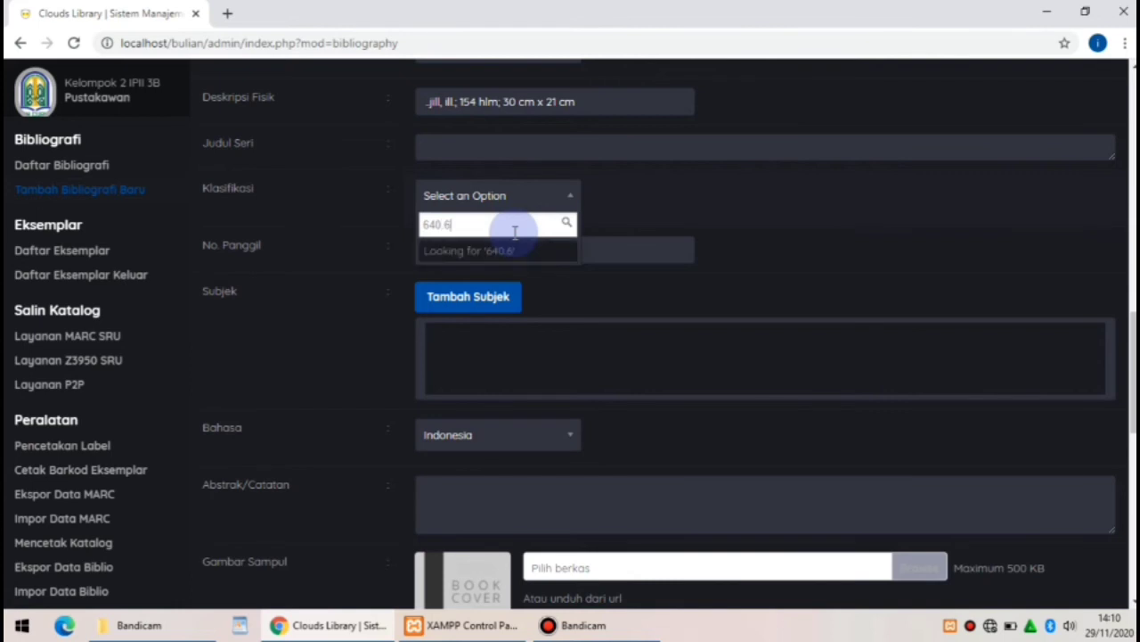
key(BackSpace)
text(5)
click(518, 250)
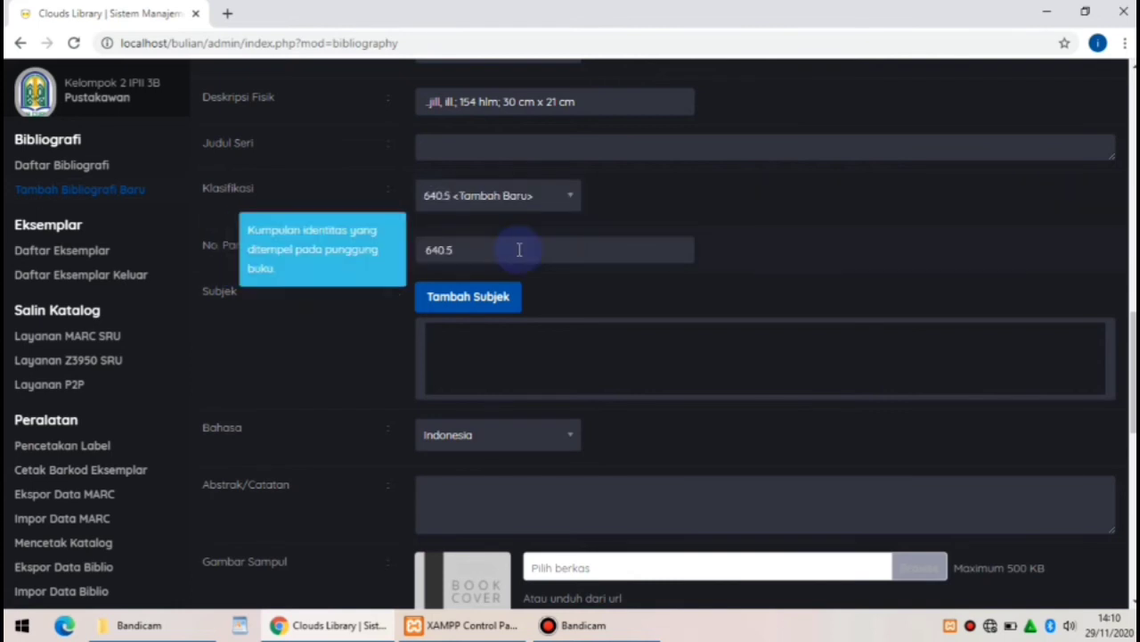
click(518, 250)
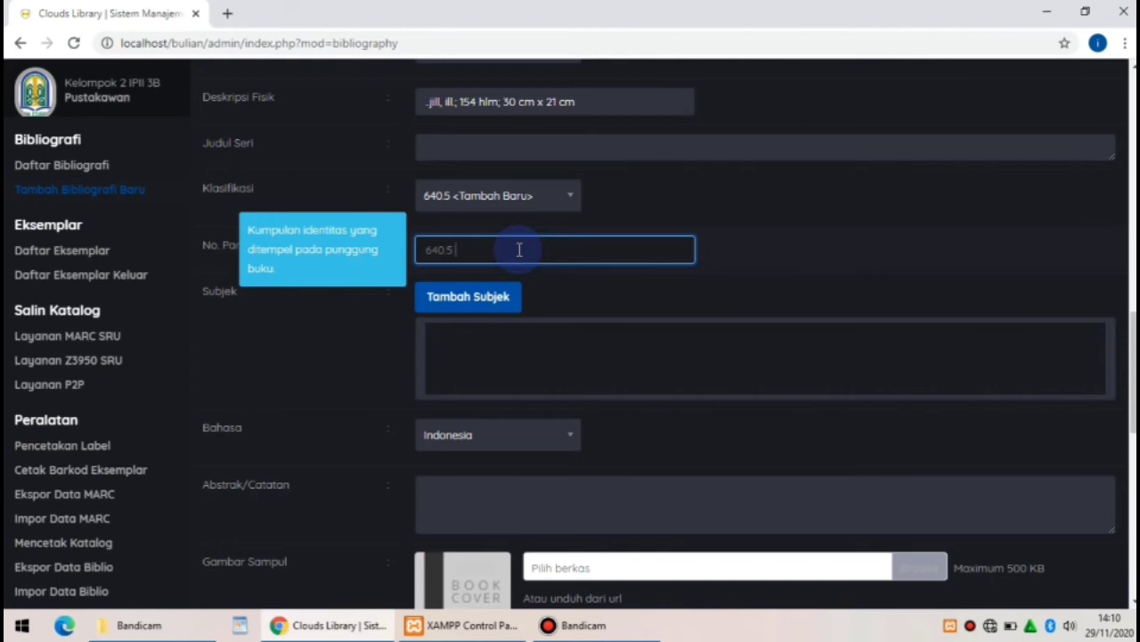
text(KAR K)
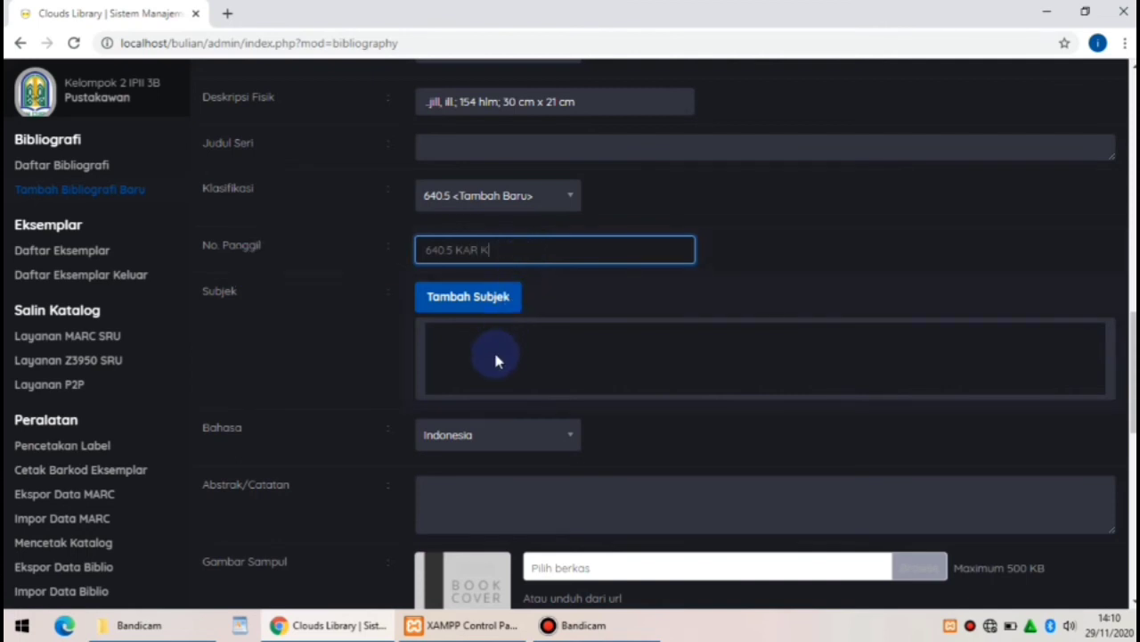
Insert Gaya Hidup as a subject of the Kartini record and close the subject window
click(463, 298)
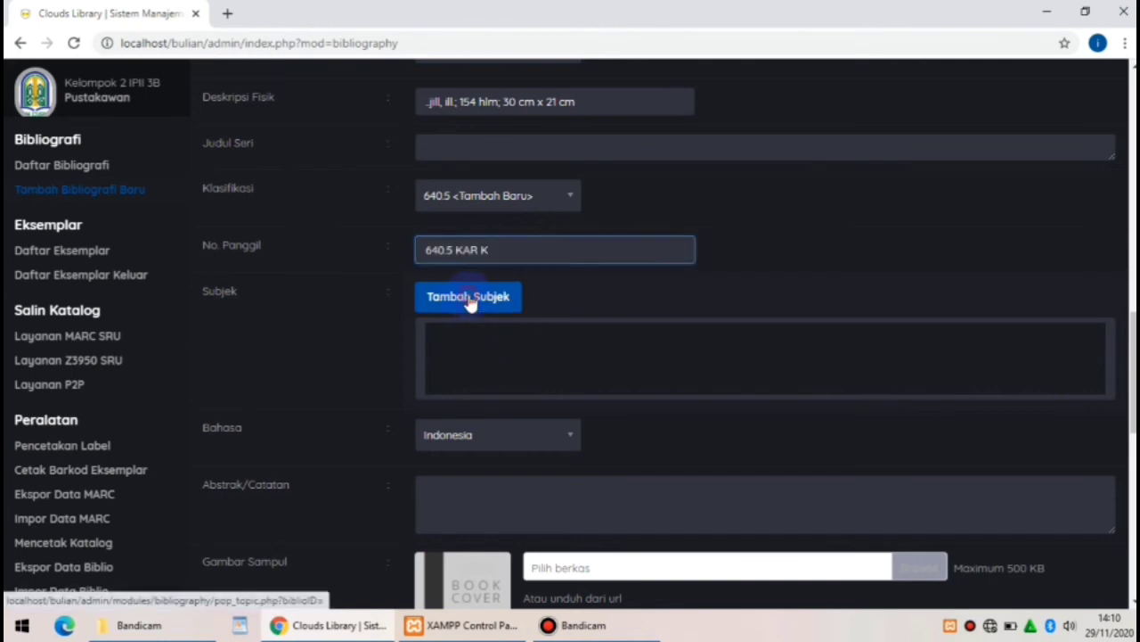
click(392, 263)
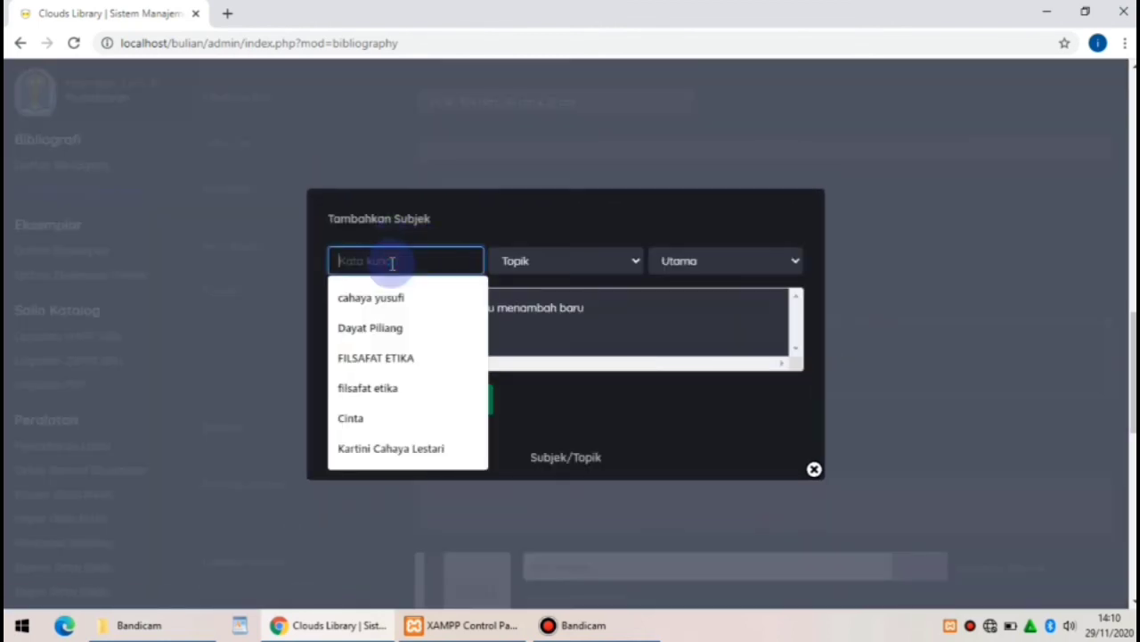
text(Gaya)
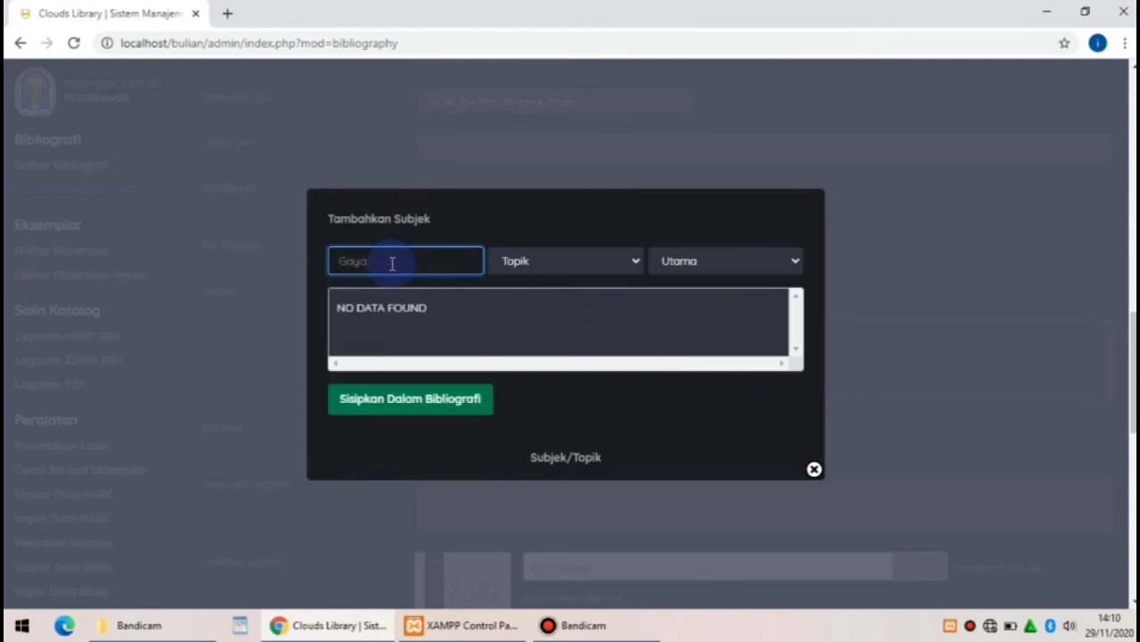
text( Hidup)
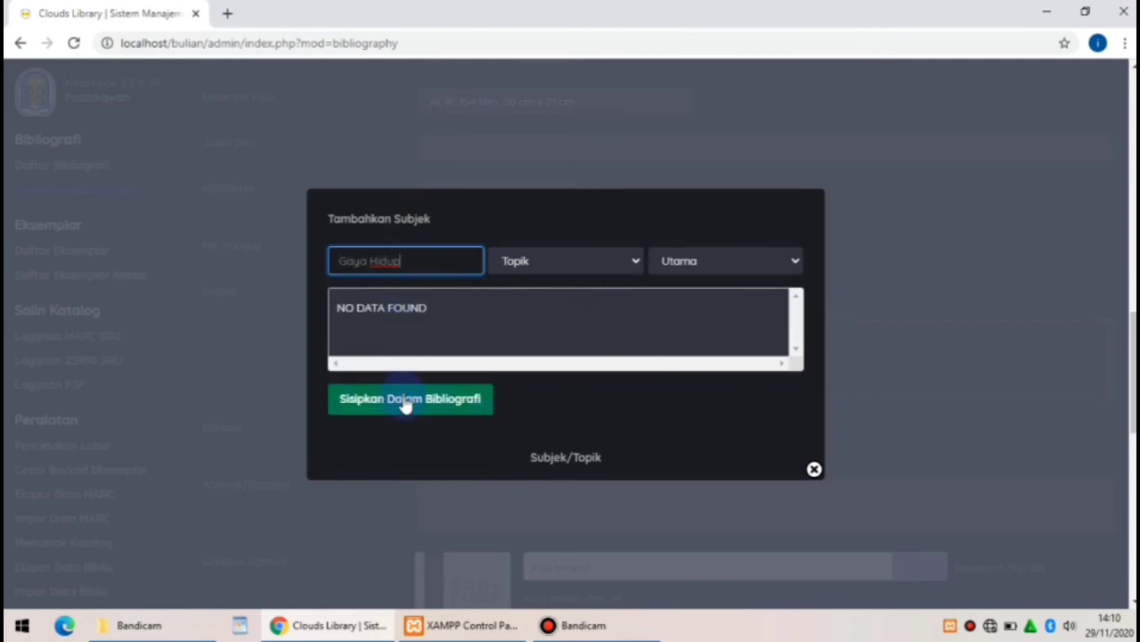
click(405, 405)
click(405, 403)
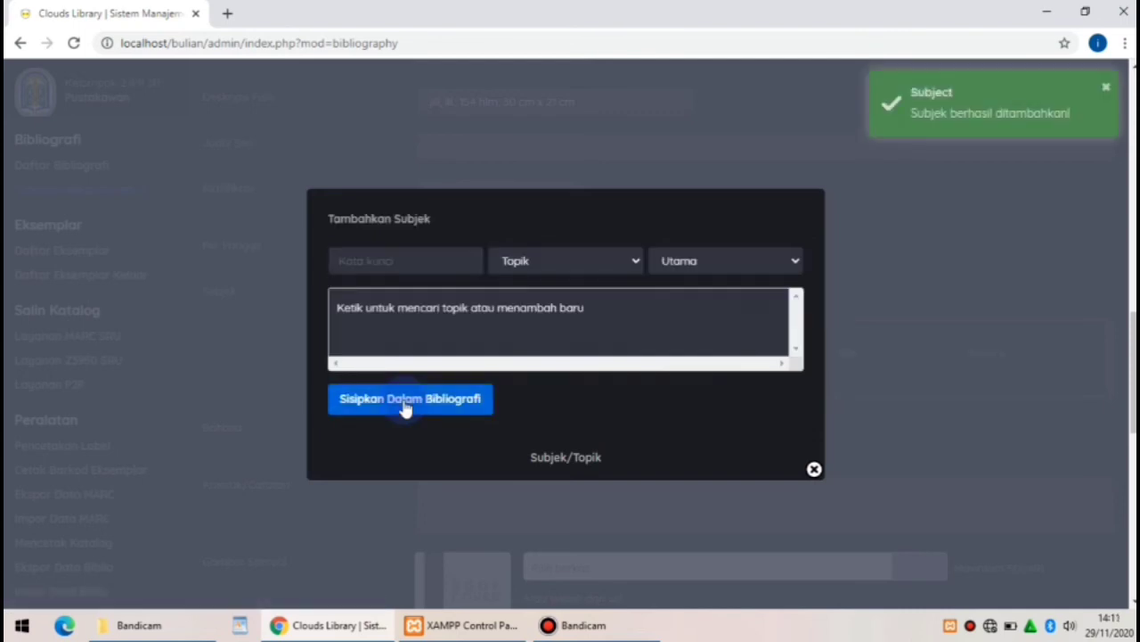
click(814, 469)
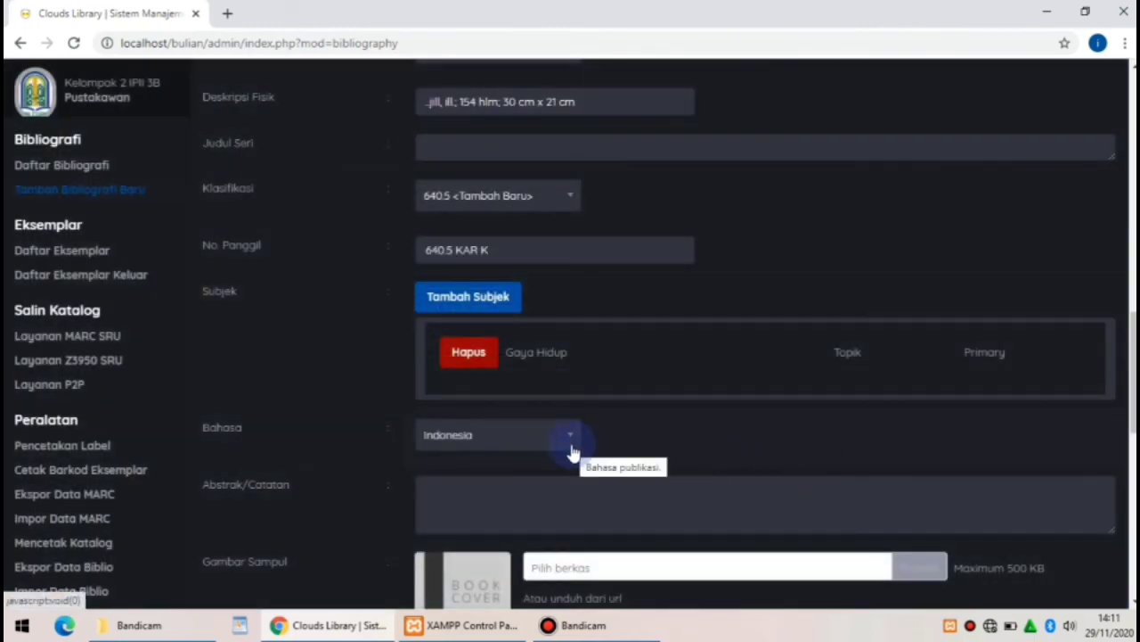
Write an abstract describing the magazine's coverage of women's life, appearance, cuisine and health
drag(1133, 360, 1133, 444)
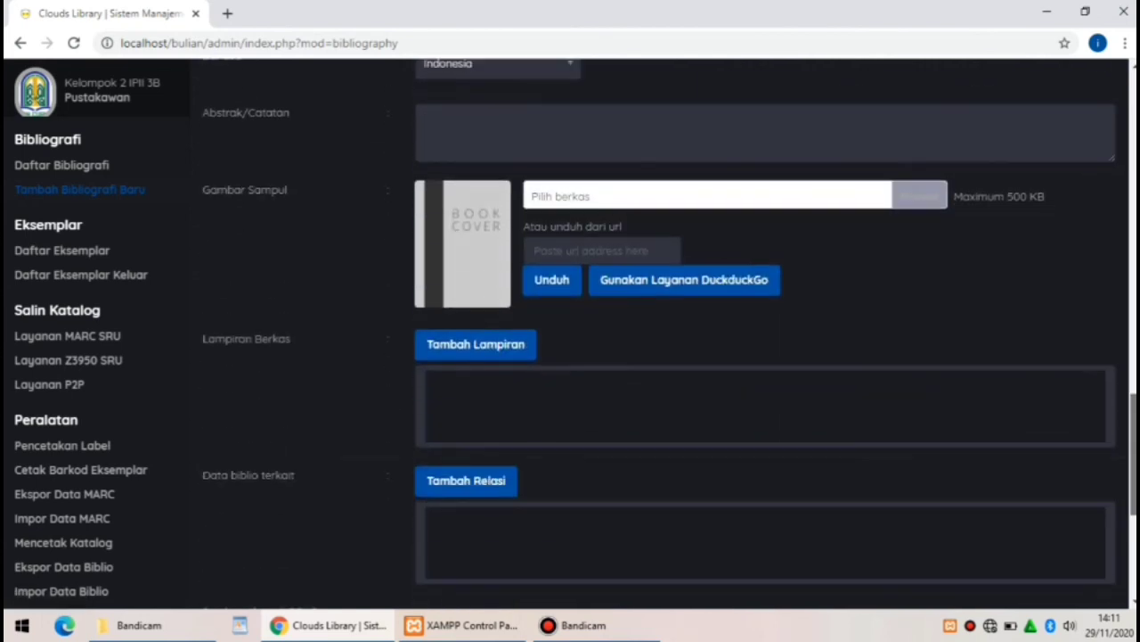
click(499, 127)
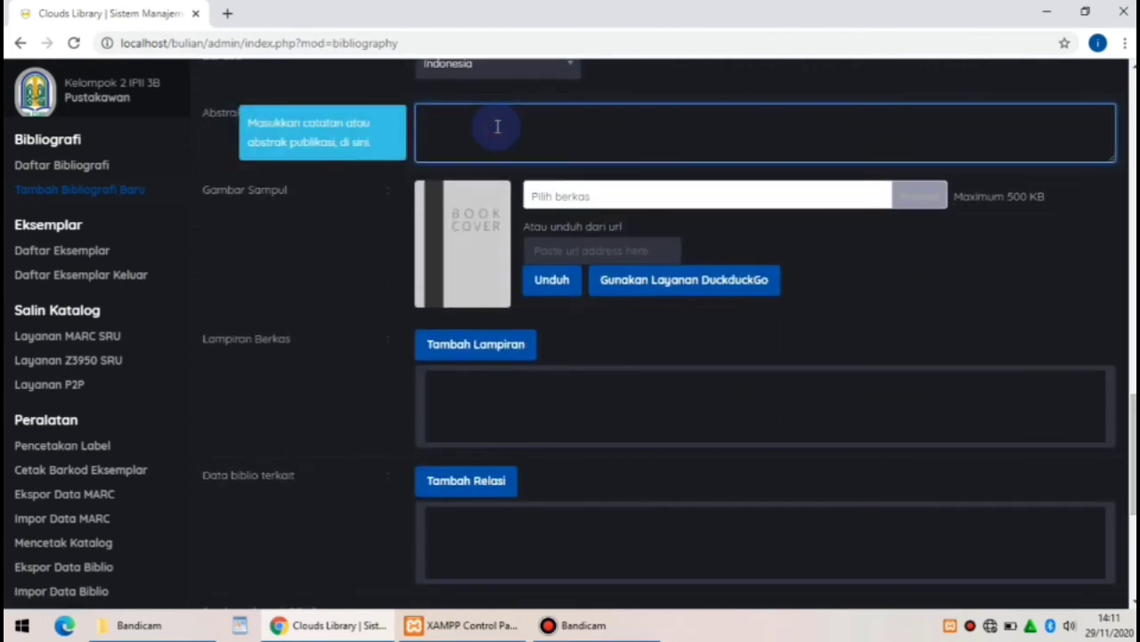
text(Majalah ini berisi)
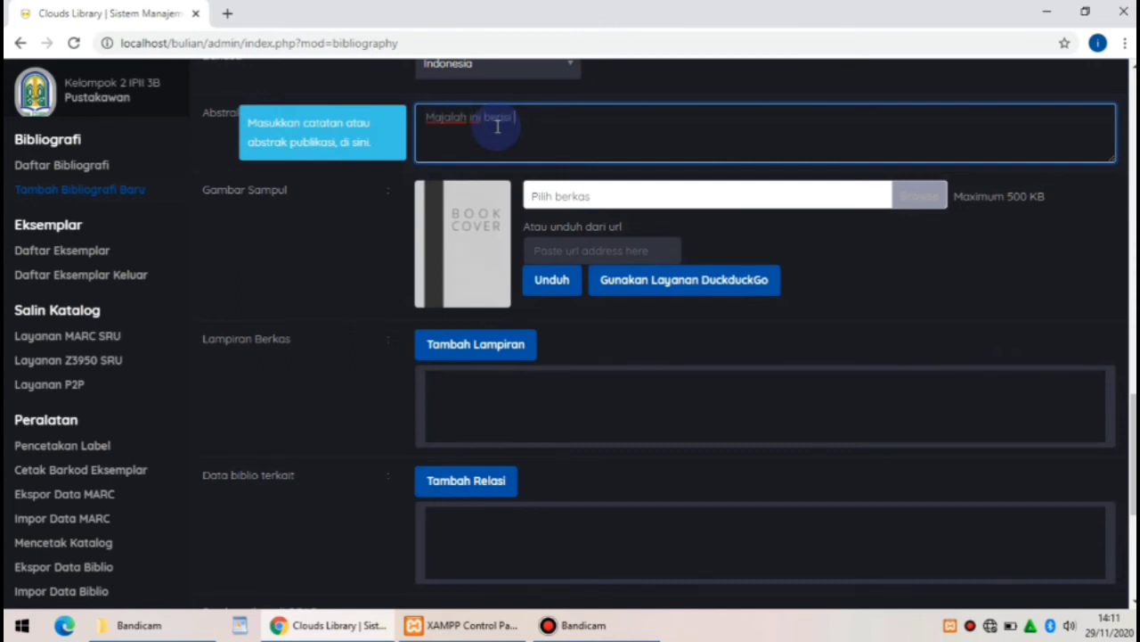
text( tentang kehidupan w)
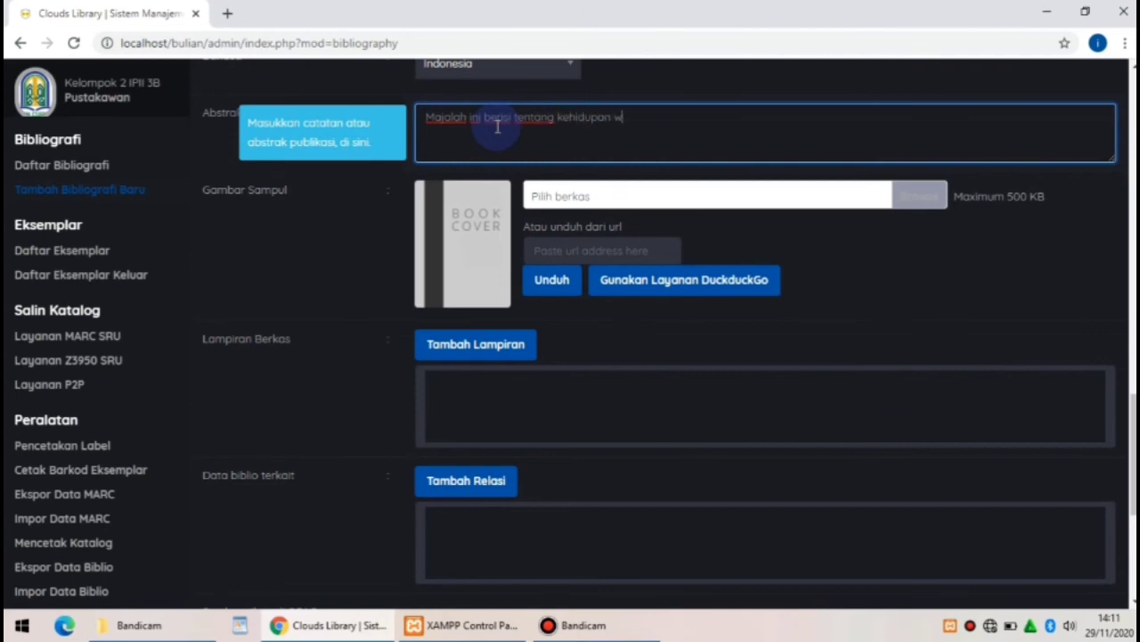
text(anita mulai dari)
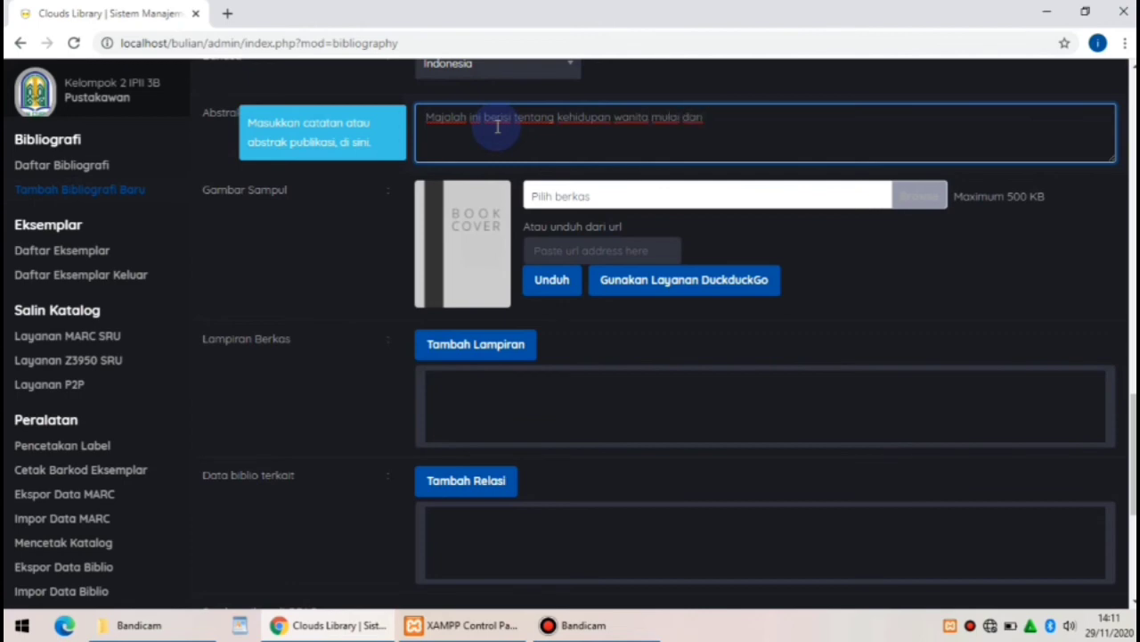
text( penampilan.)
text( kuliner)
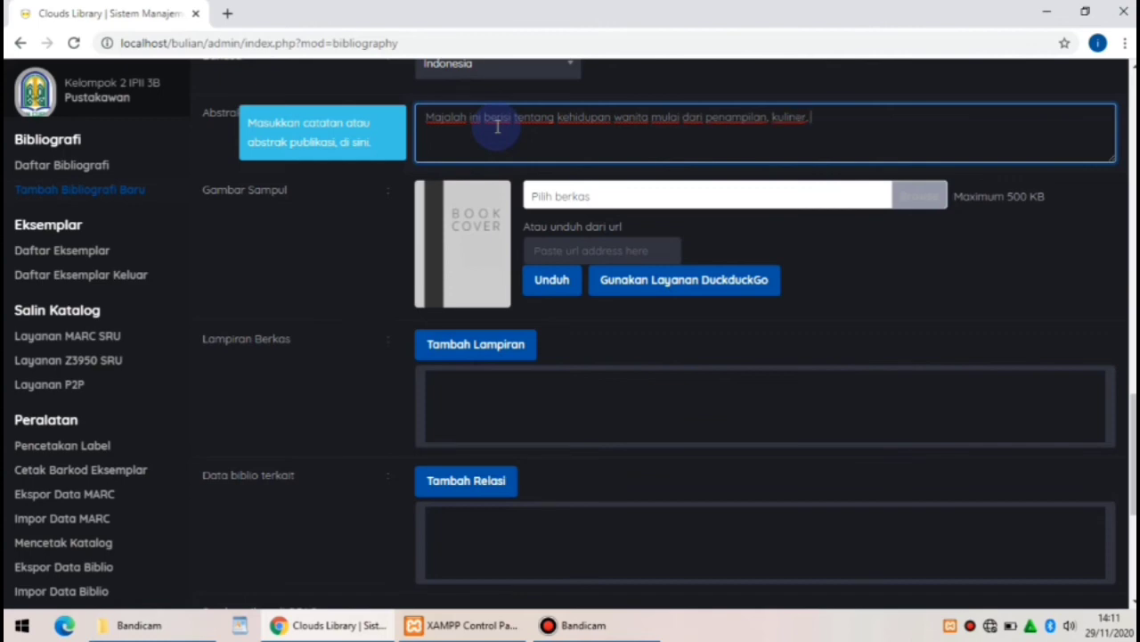
text(, kesehatan, olahraga )
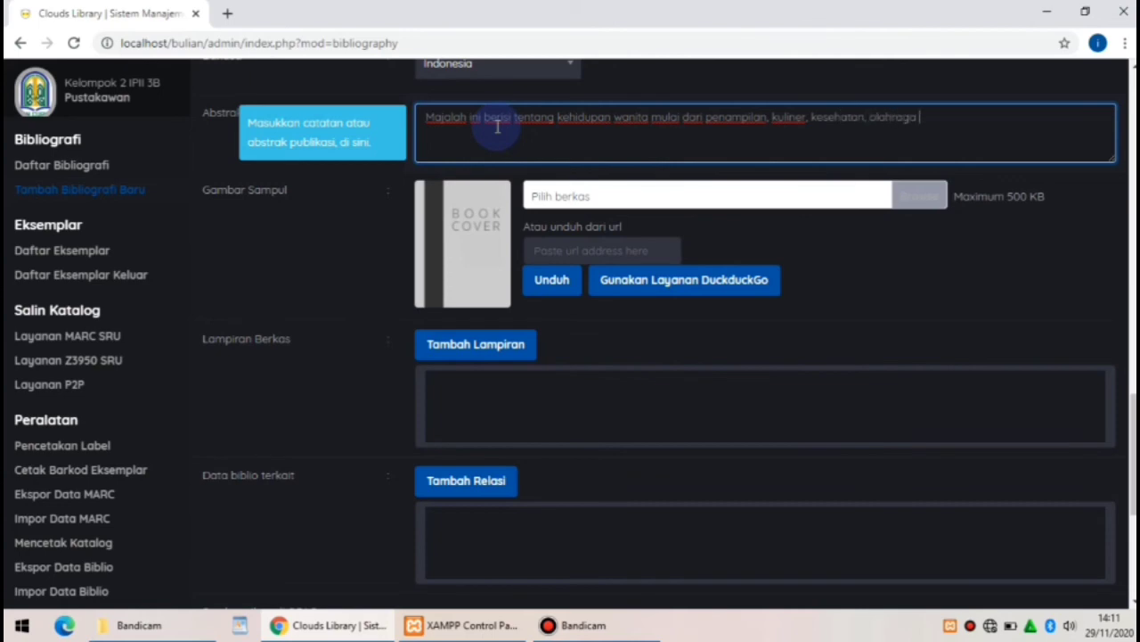
text(dan berisi gambar -gamb)
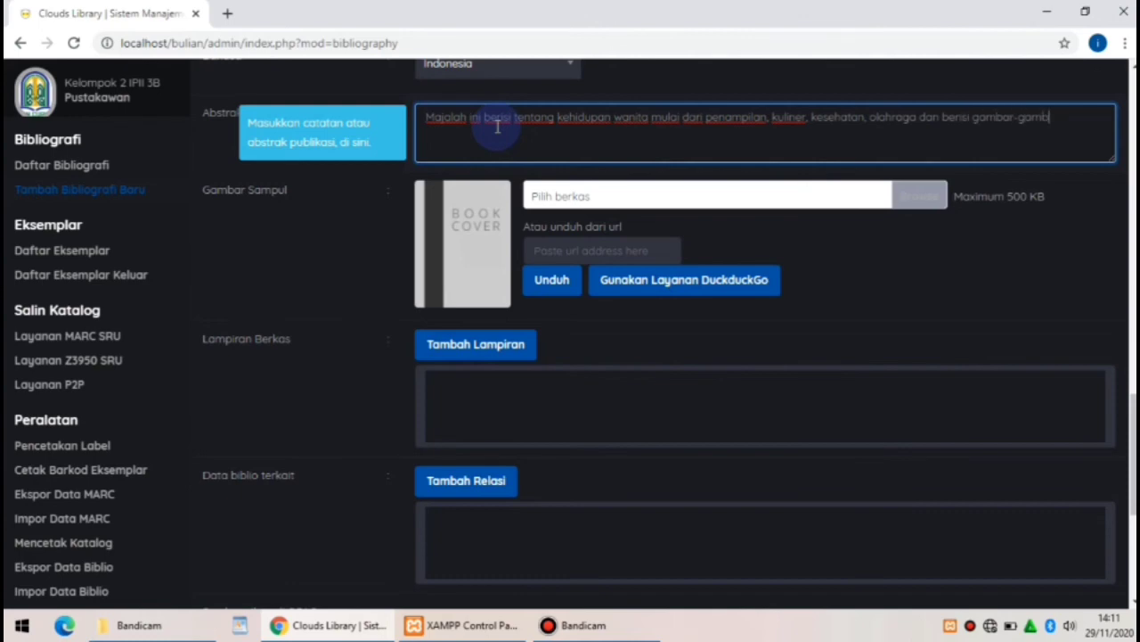
text(ar ata)
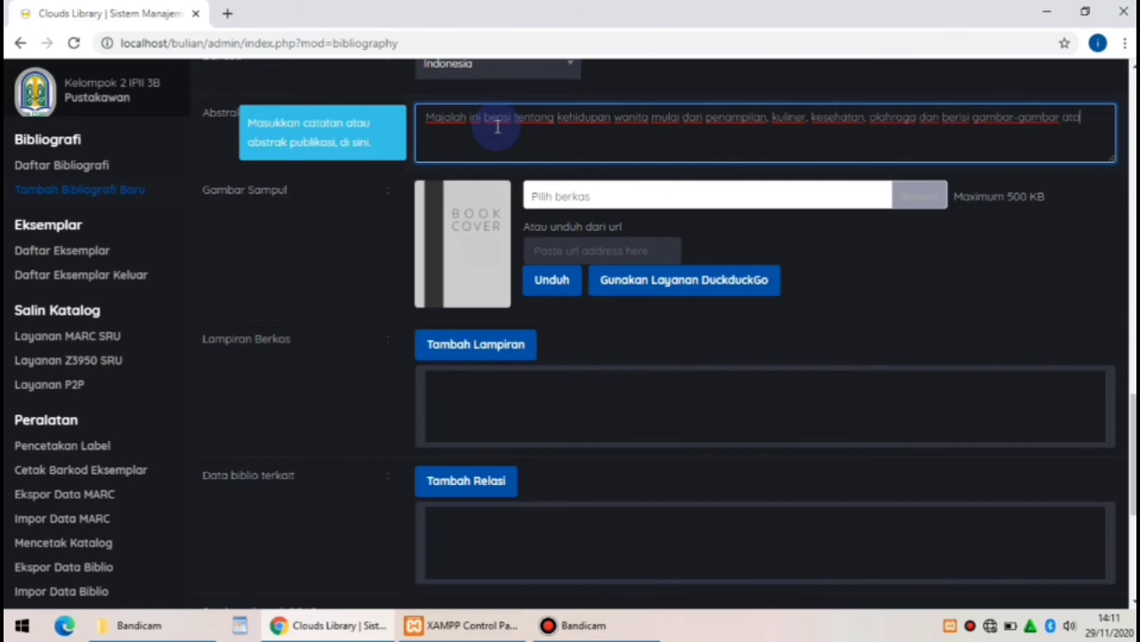
text(u illustrasi)
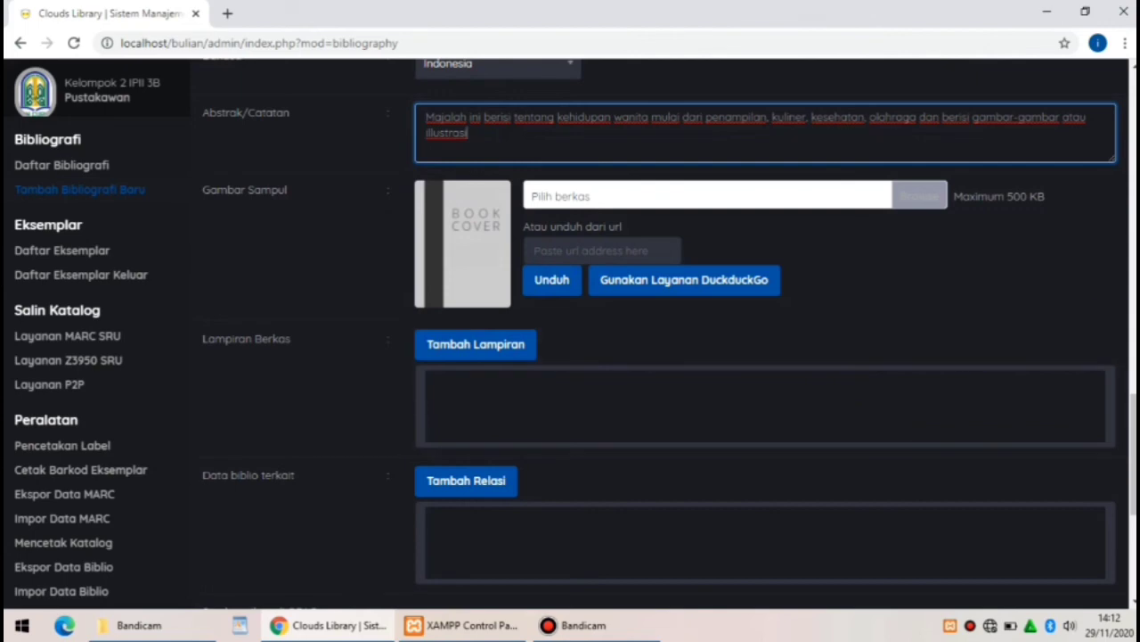
scroll(668, 334, down, 4)
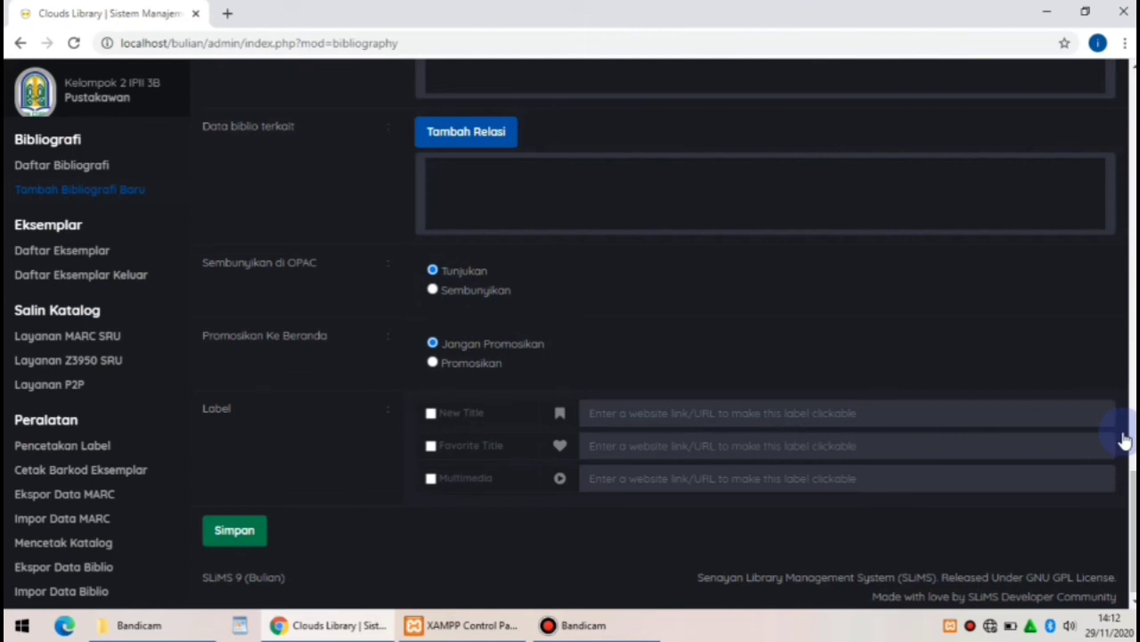
Save the new Kartini bibliography record and return to the bibliography list
scroll(659, 343, down, 1)
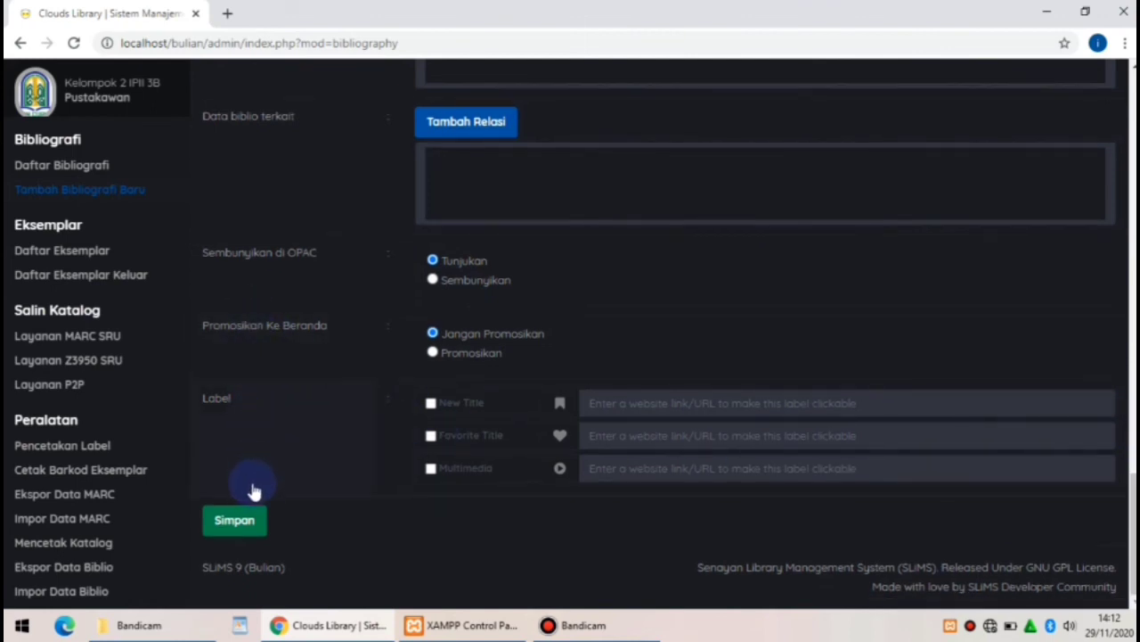
click(254, 527)
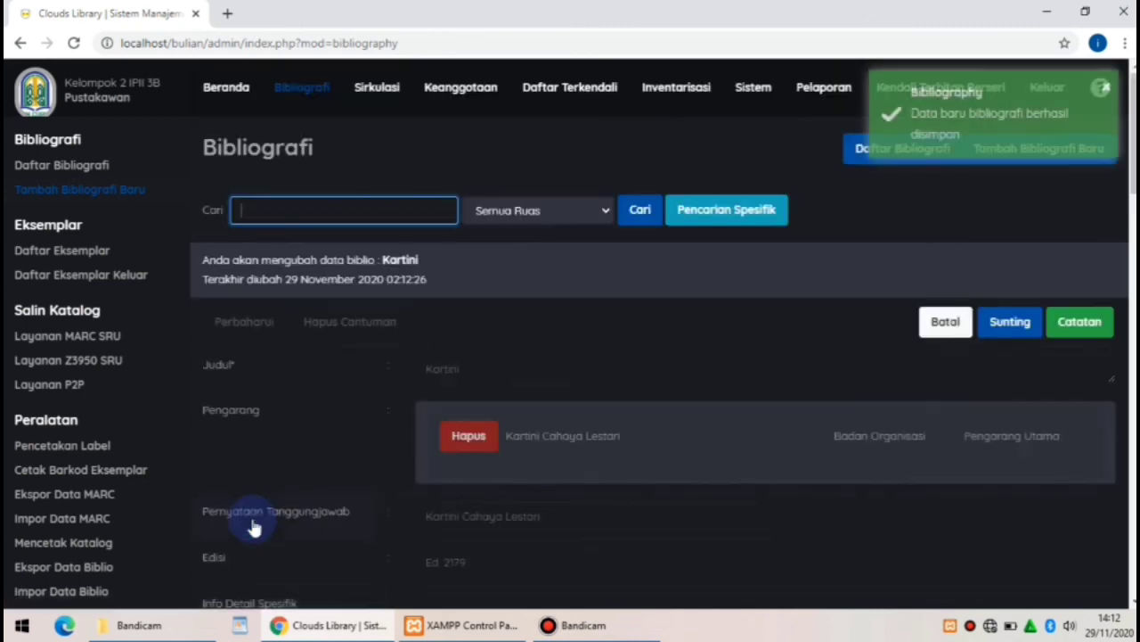
click(258, 212)
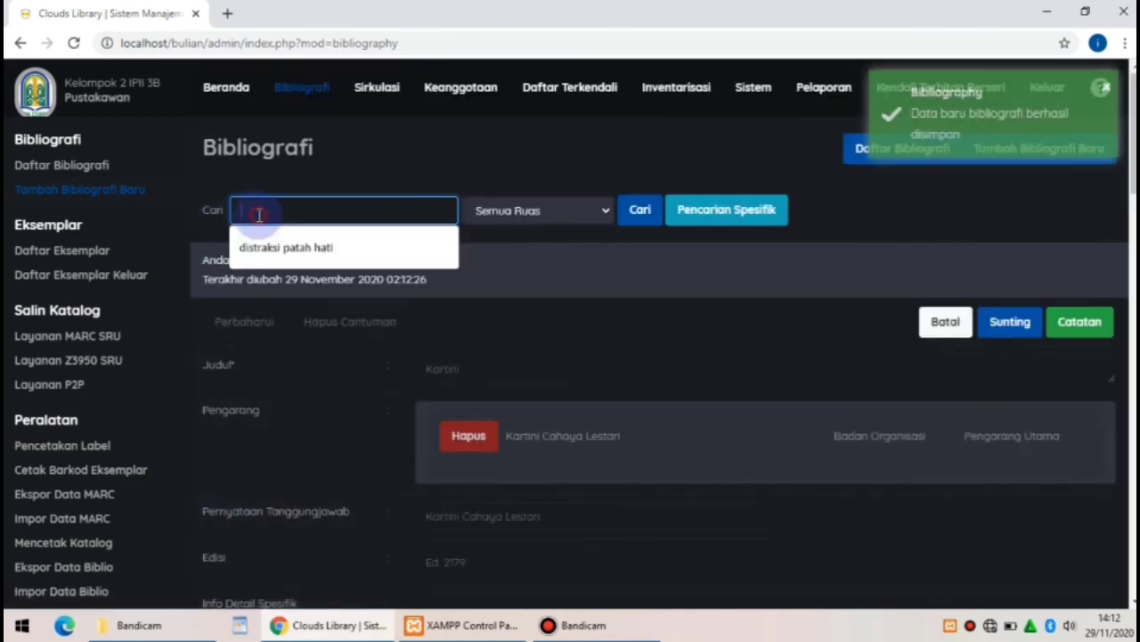
click(82, 169)
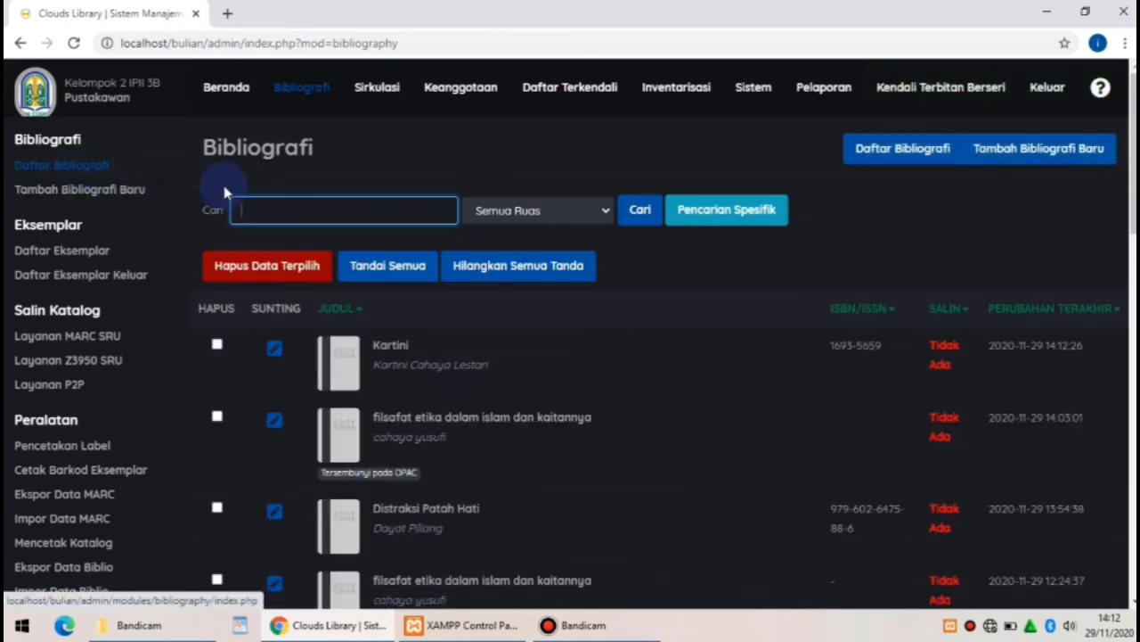
Search the bibliography list for 'kartini' so the new record shows at the top
click(287, 214)
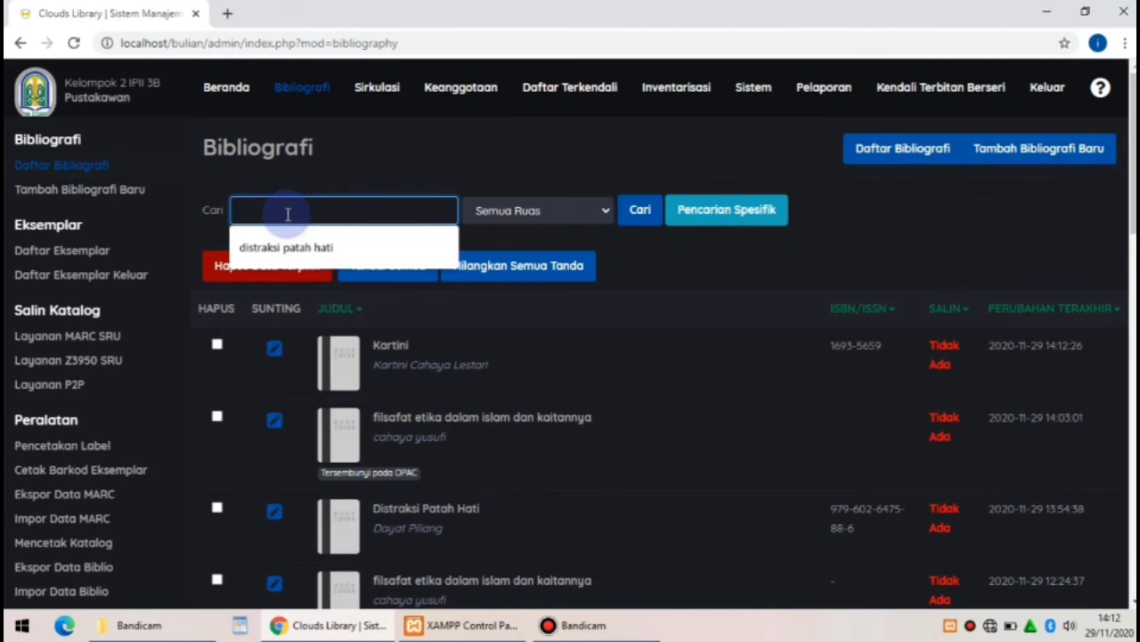
text(kartini)
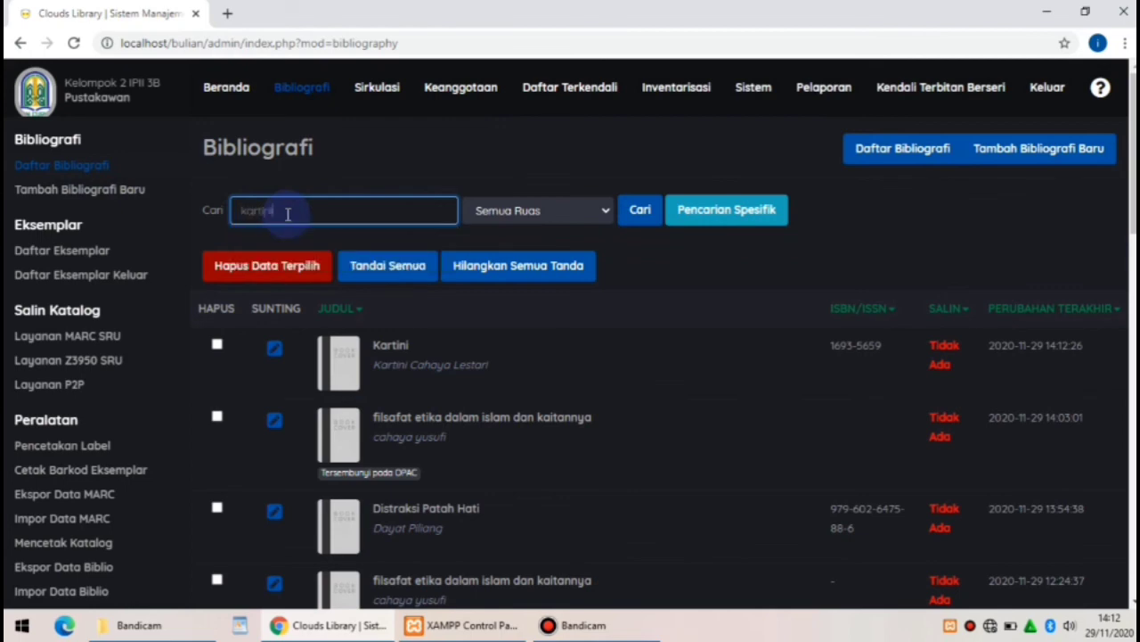
click(649, 214)
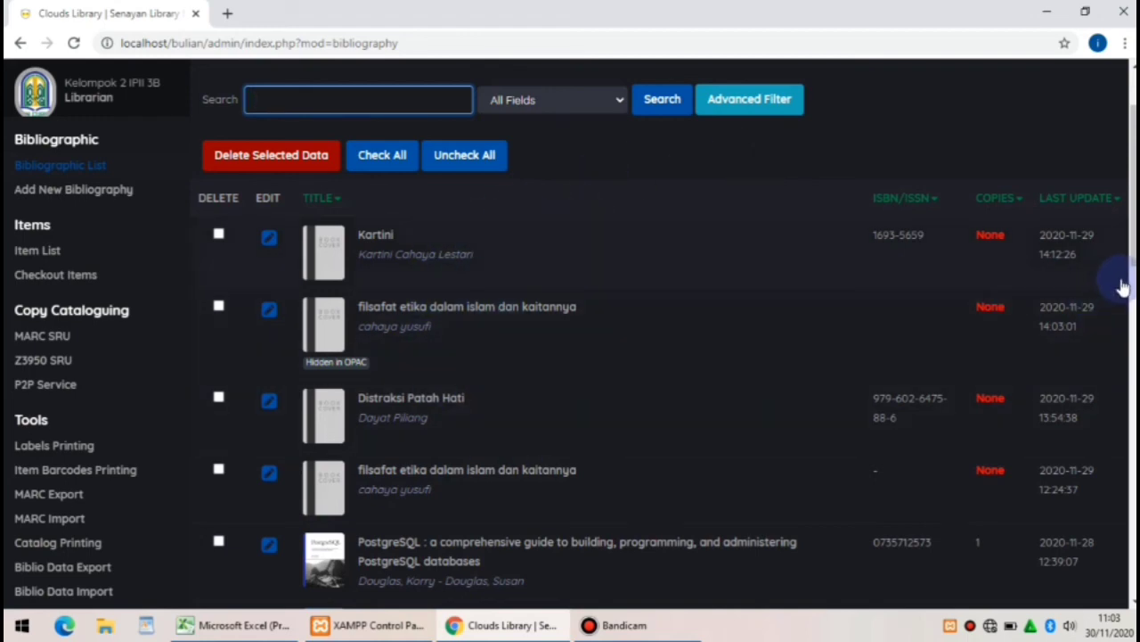
scroll(1130, 254, up, 2)
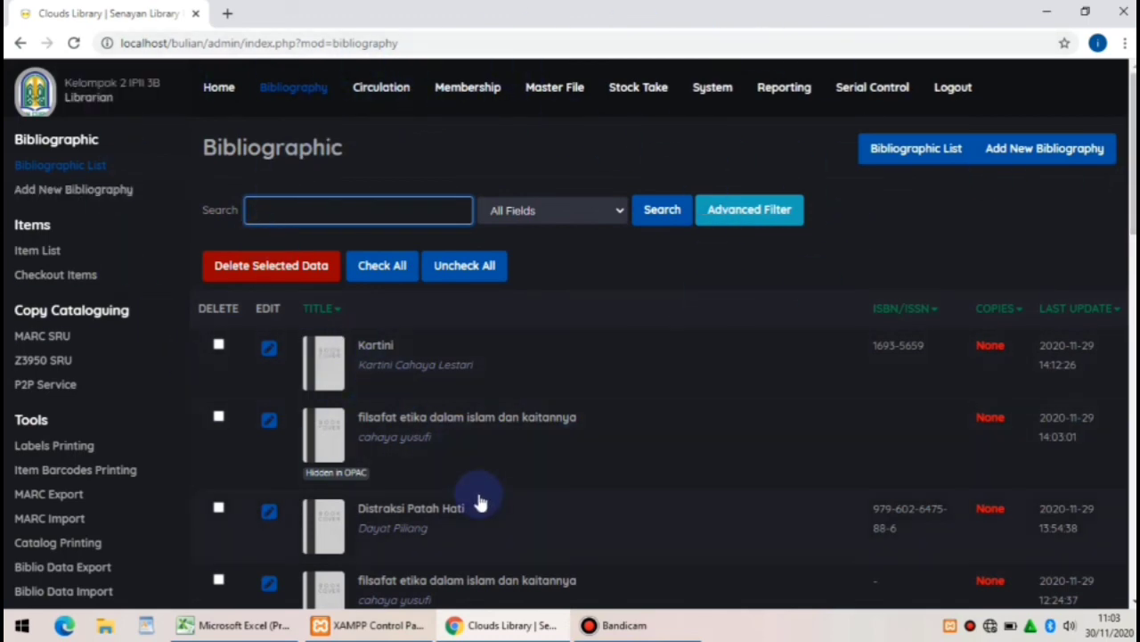
Log out of the admin area and load the public catalogue at localhost/bulian/
click(955, 104)
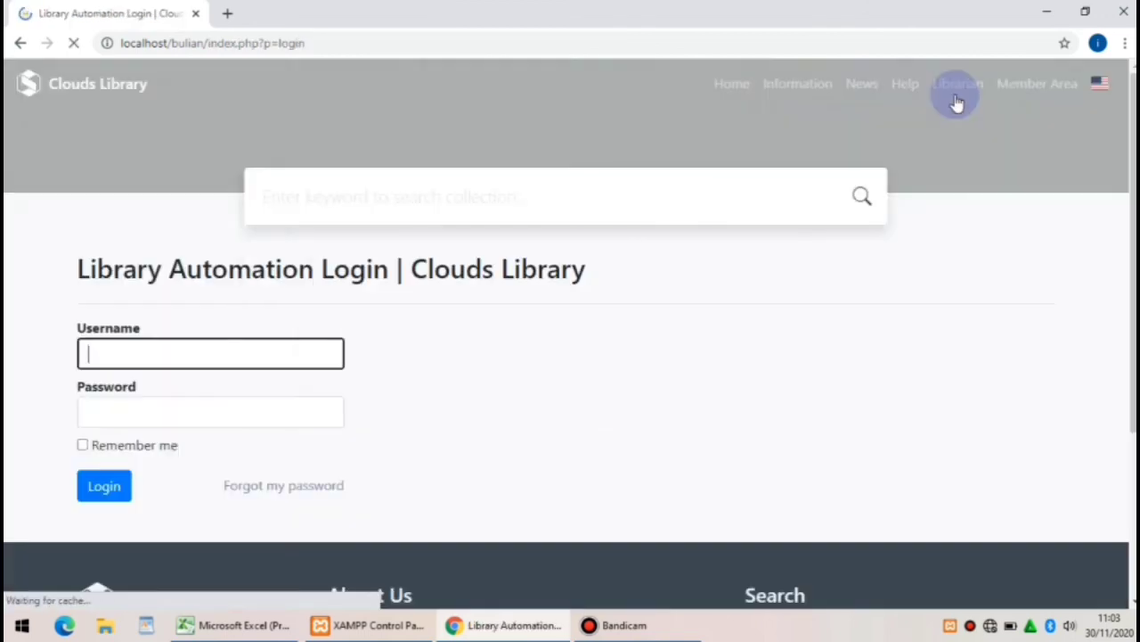
click(315, 42)
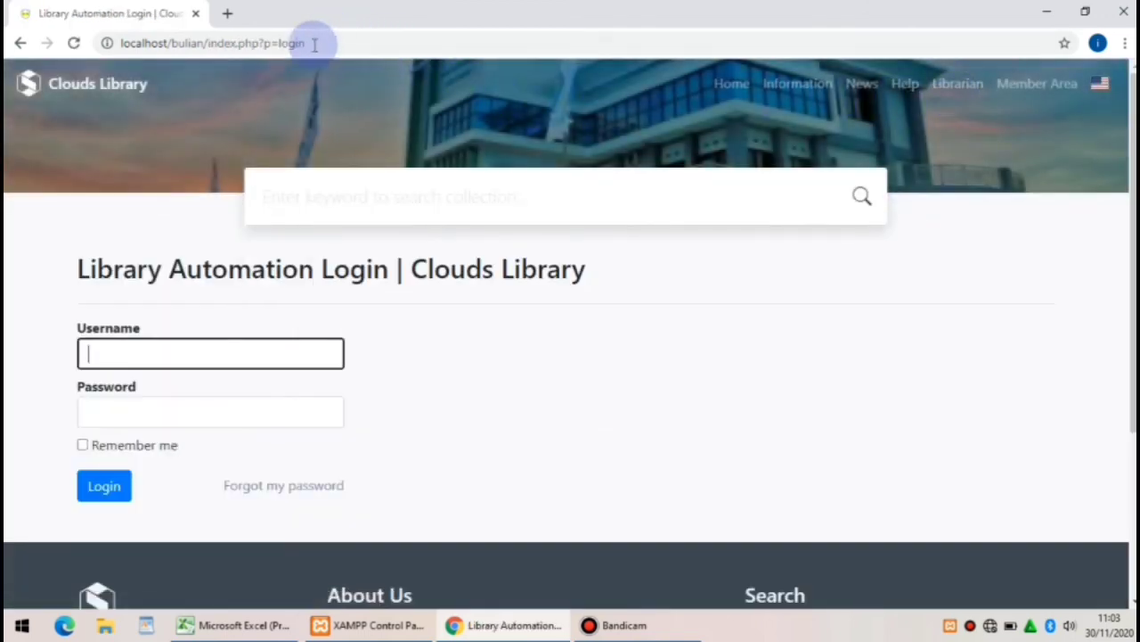
drag(311, 43, 208, 51)
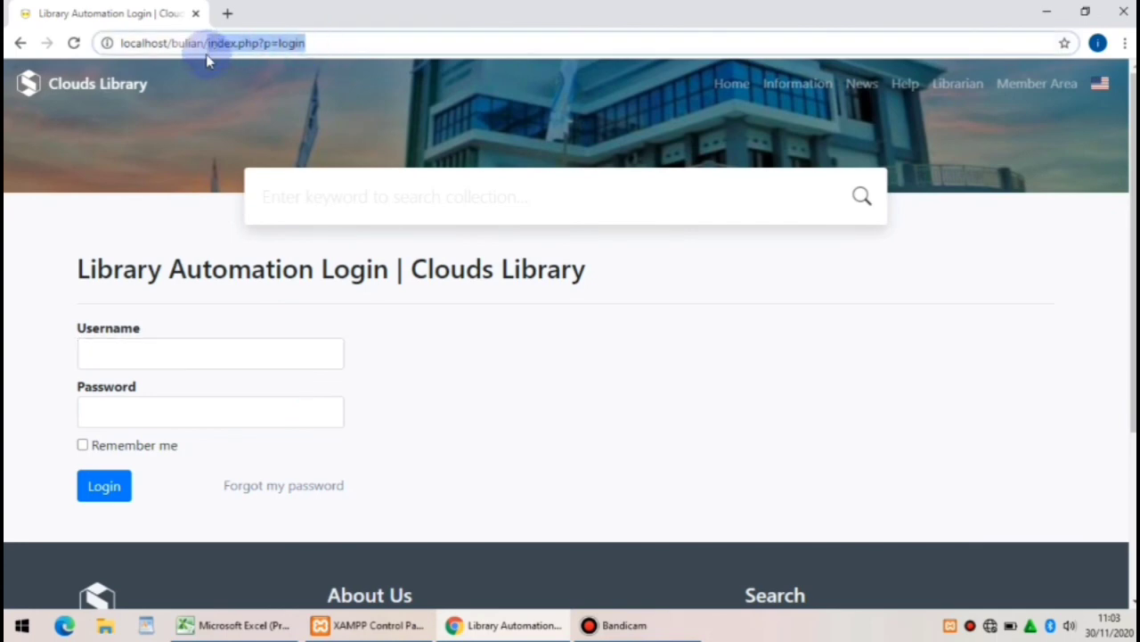
key(BackSpace)
key(Return)
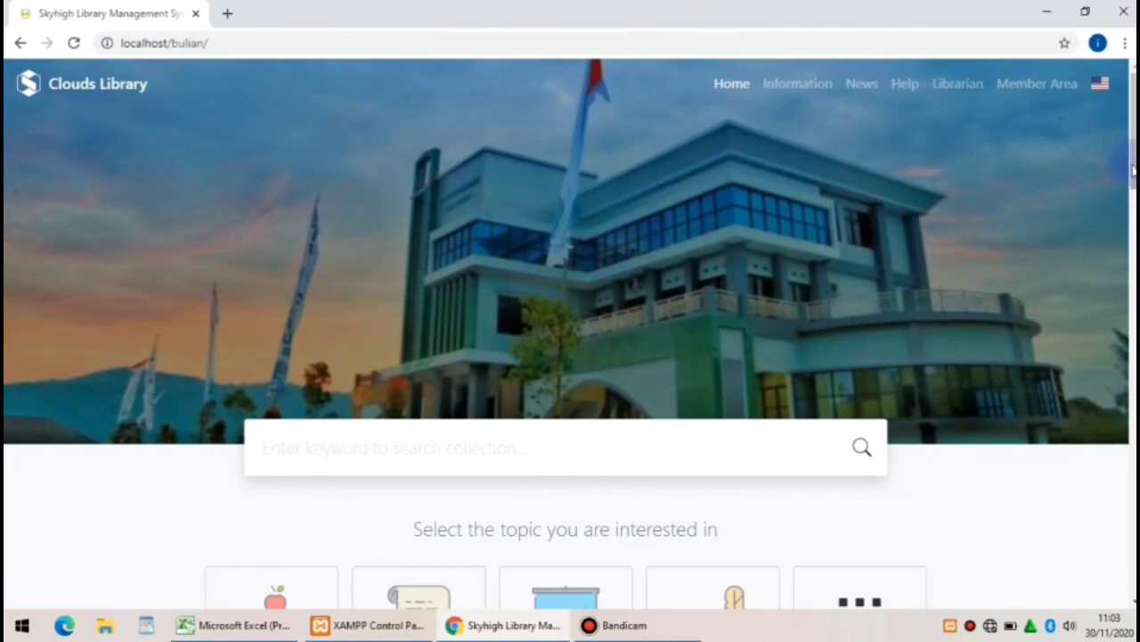
scroll(571, 334, down, 2)
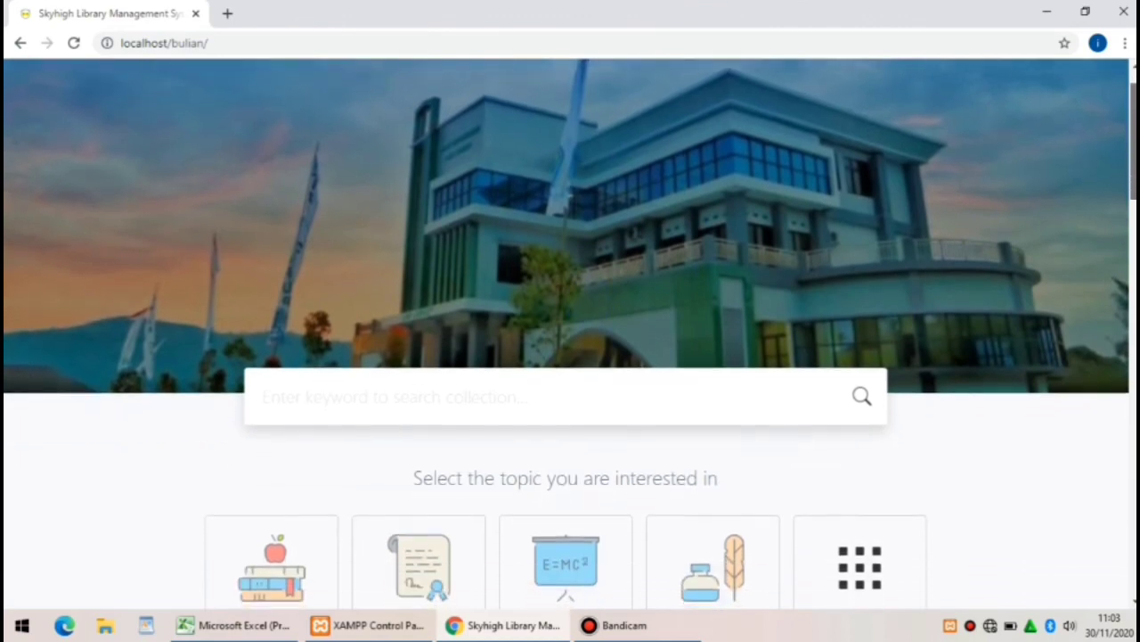
scroll(570, 333, down, 3)
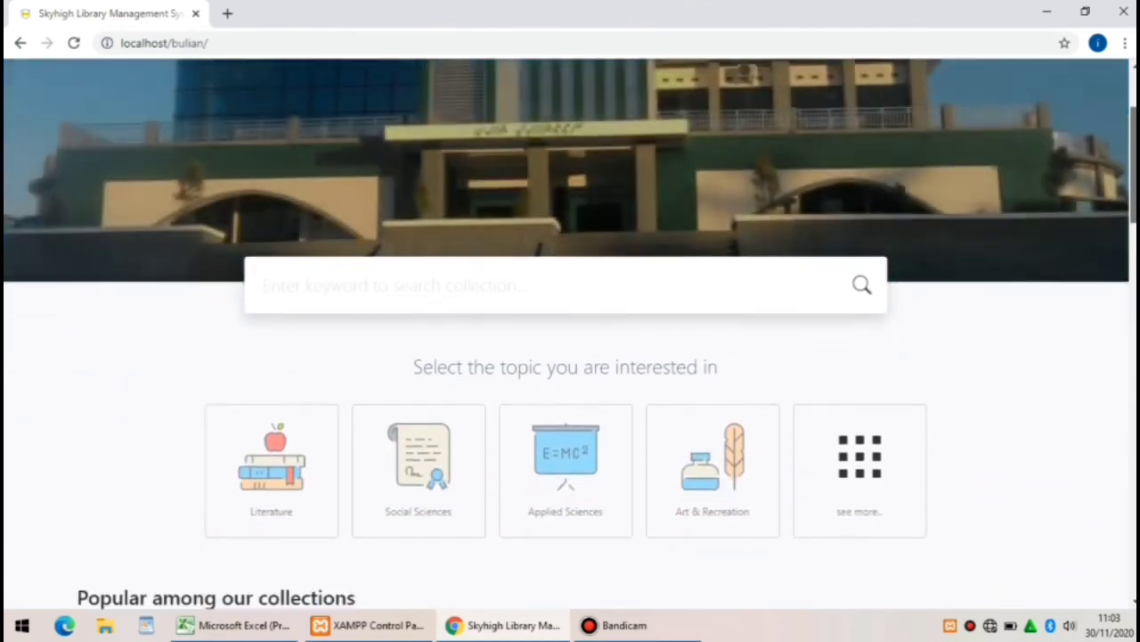
scroll(570, 333, up, 1)
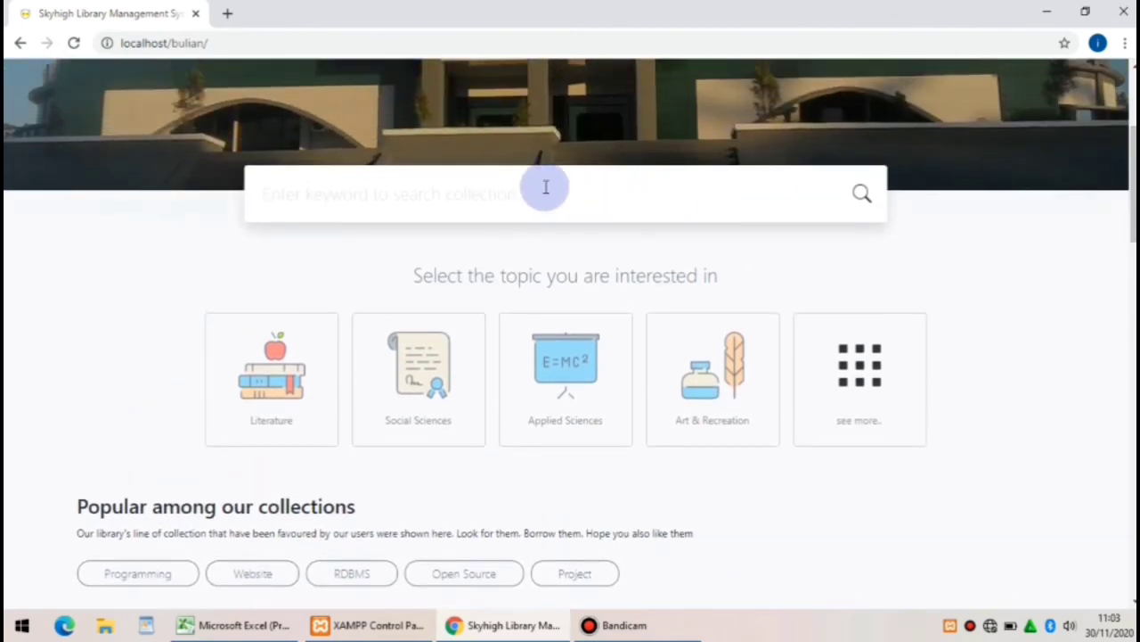
Search the public catalogue for 'Distraksi'
click(545, 187)
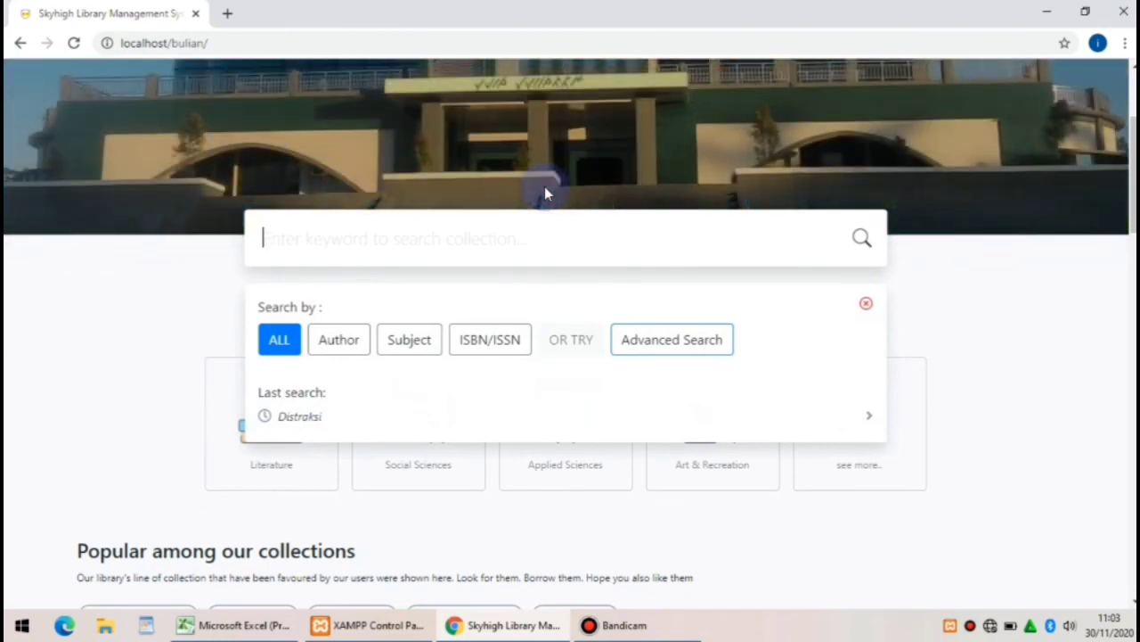
text(Distraksi)
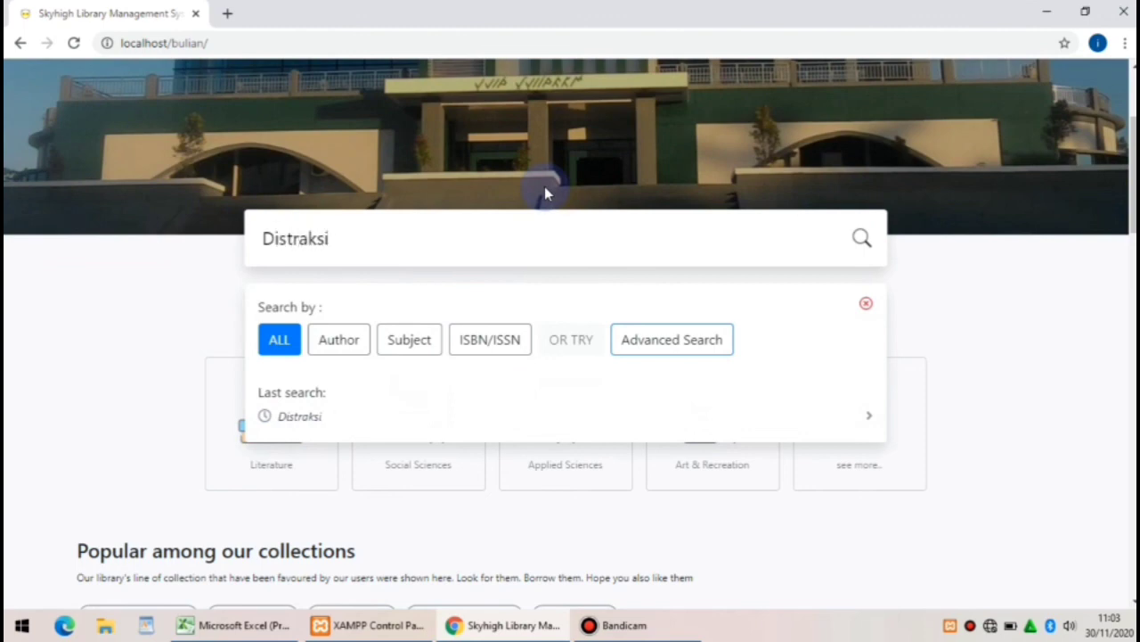
click(862, 239)
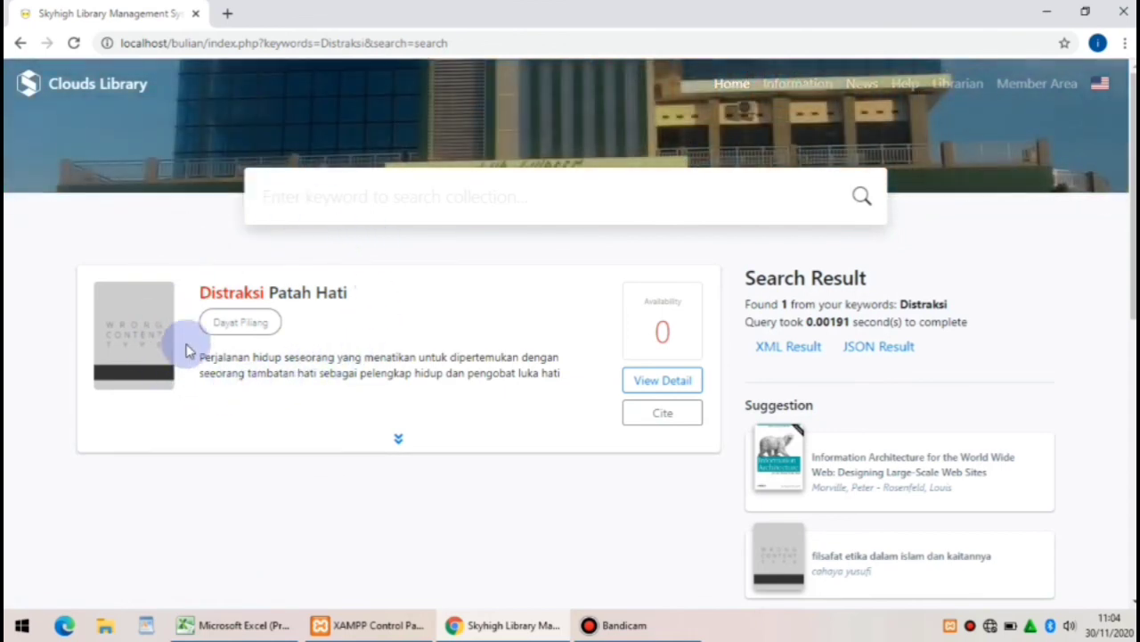
Open and review the Distraksi Patah Hati detail page, then start a new catalogue search
click(236, 288)
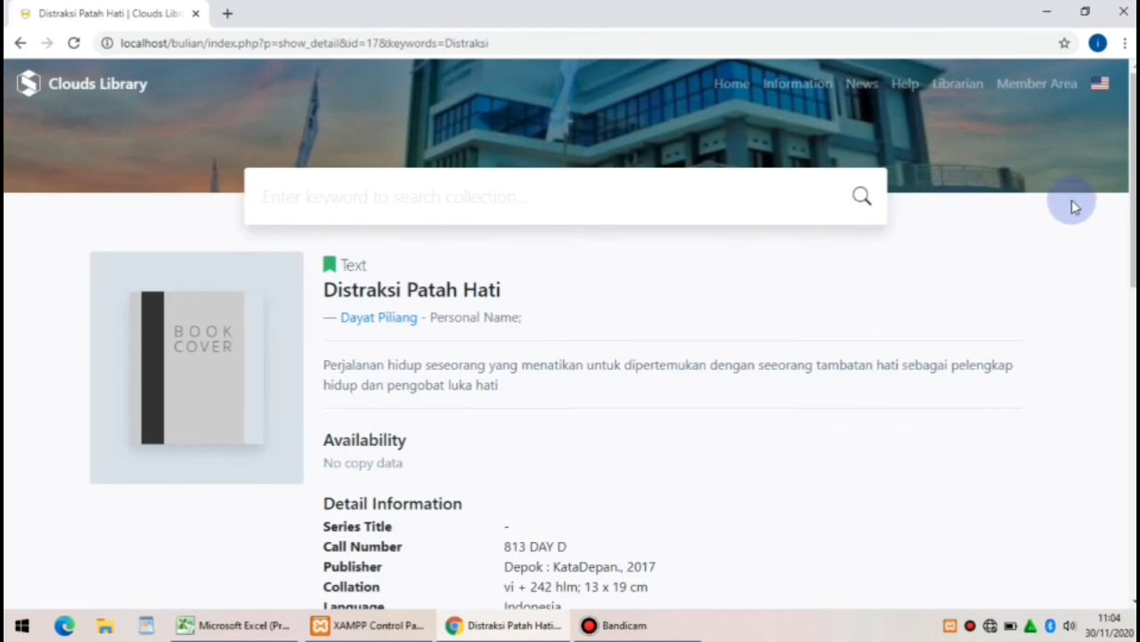
scroll(1126, 214, down, 1)
scroll(1128, 218, down, 1)
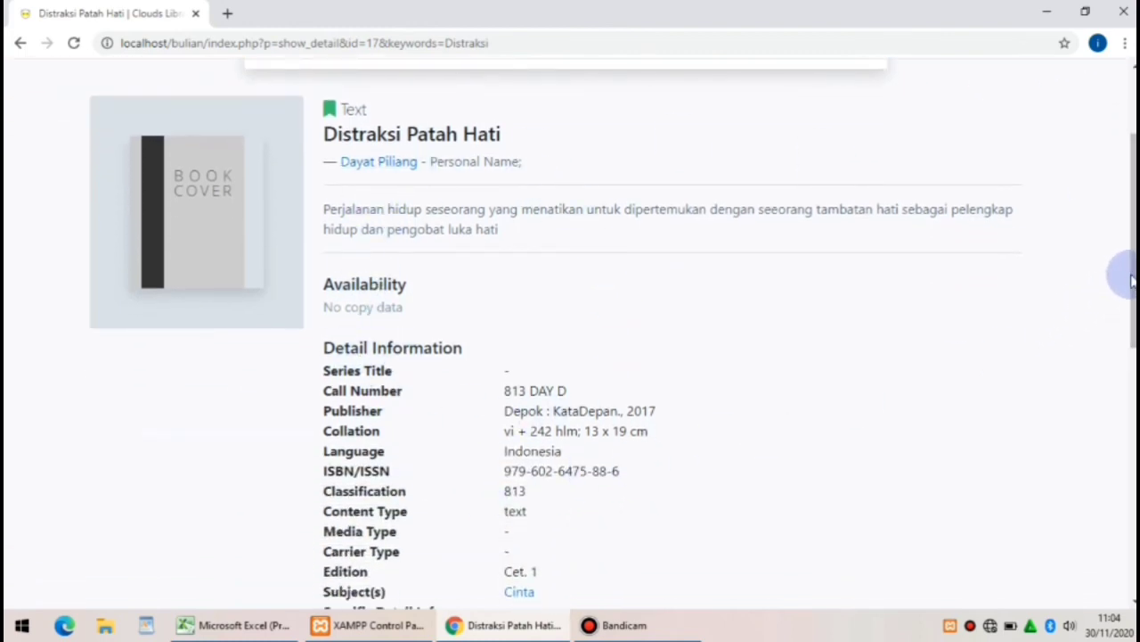
scroll(1128, 276, down, 1)
scroll(906, 275, down, 1)
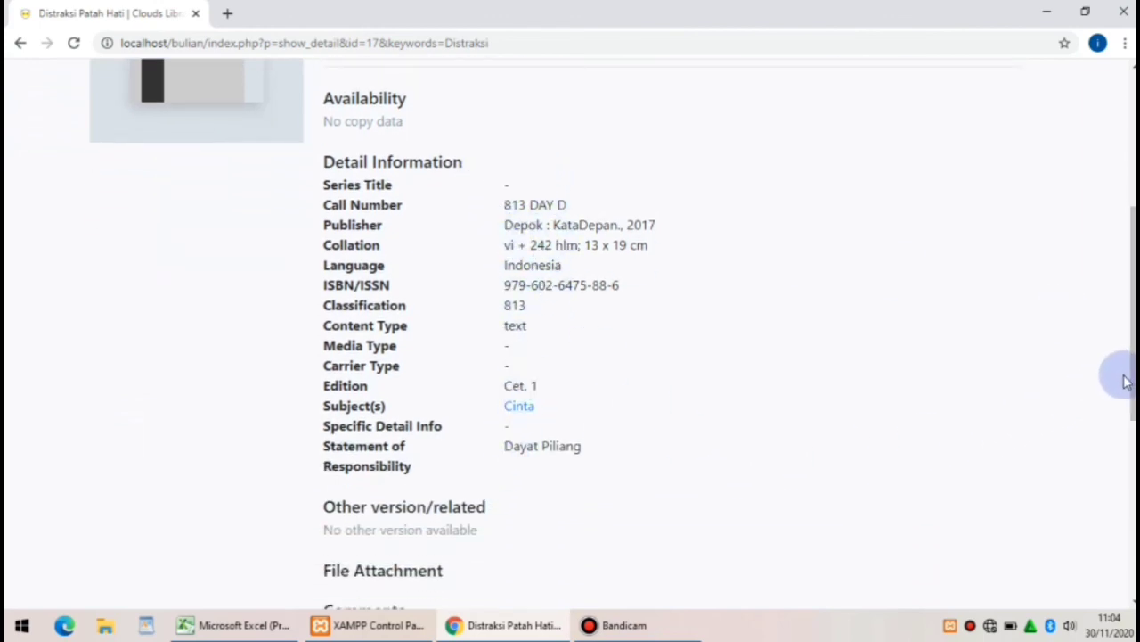
scroll(1128, 381, up, 1)
scroll(1128, 382, up, 4)
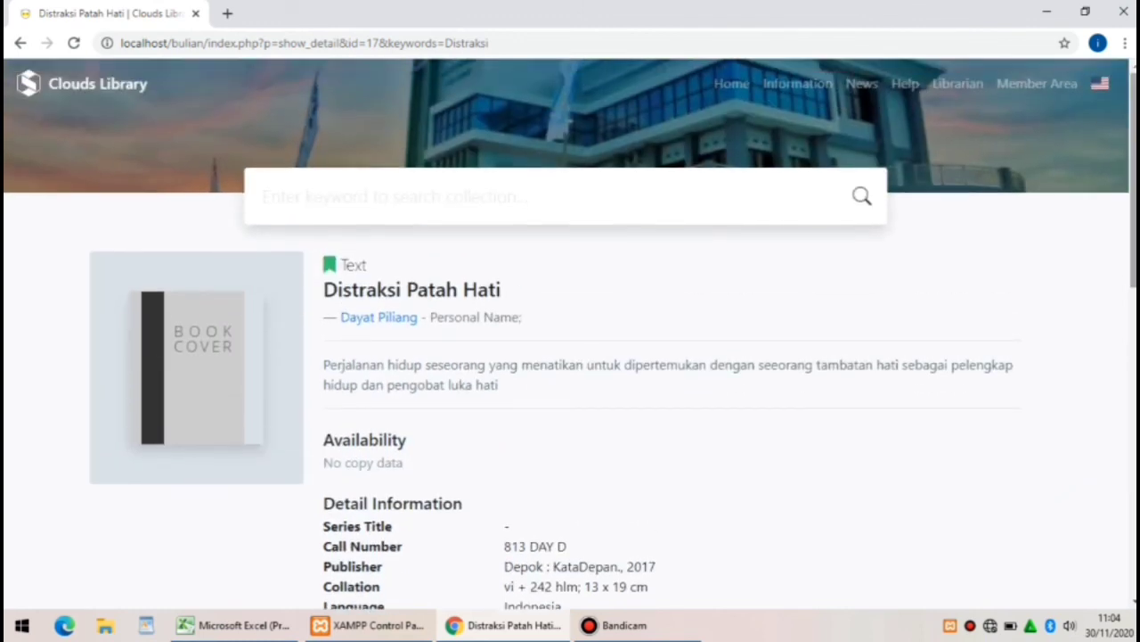
click(377, 192)
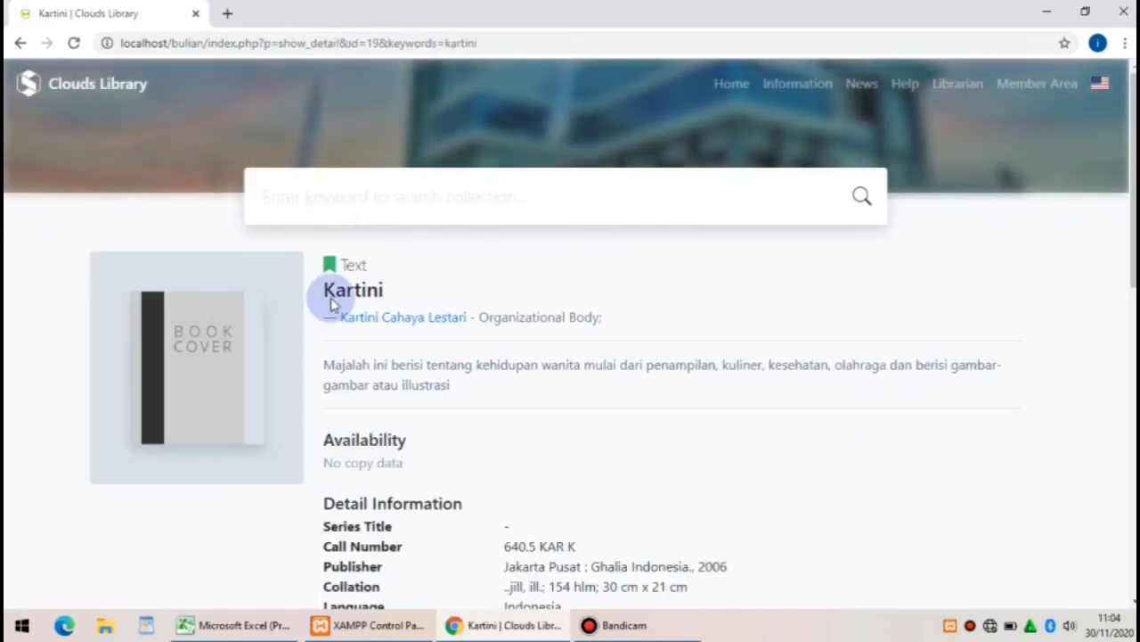
Scroll through the Kartini detail page's Detail Information and back to the top
scroll(570, 334, down, 4)
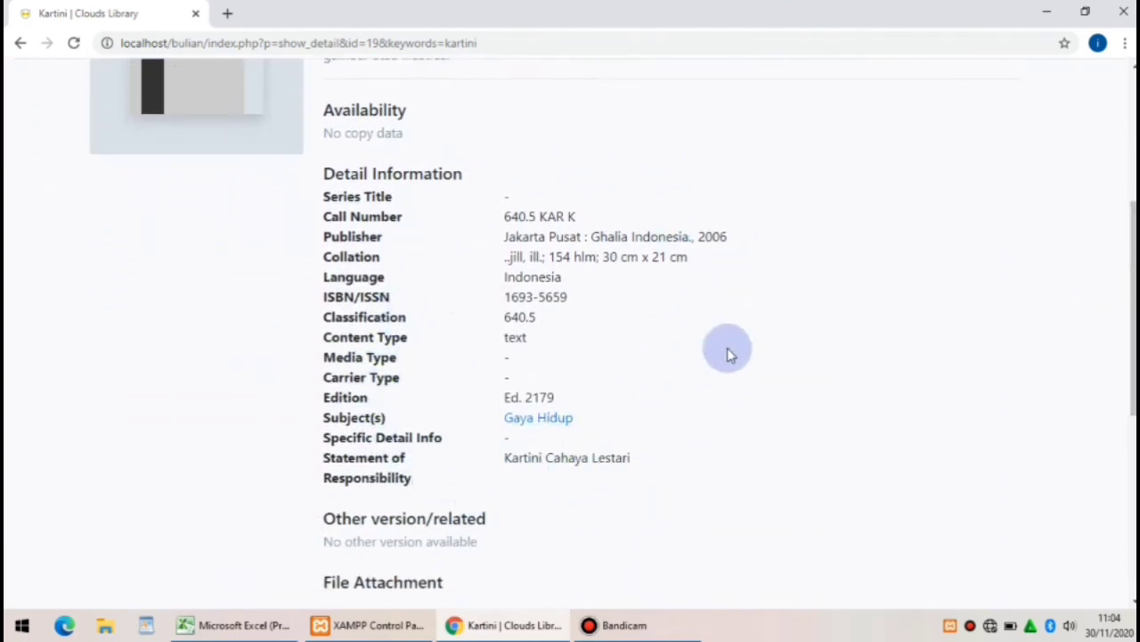
scroll(570, 334, up, 4)
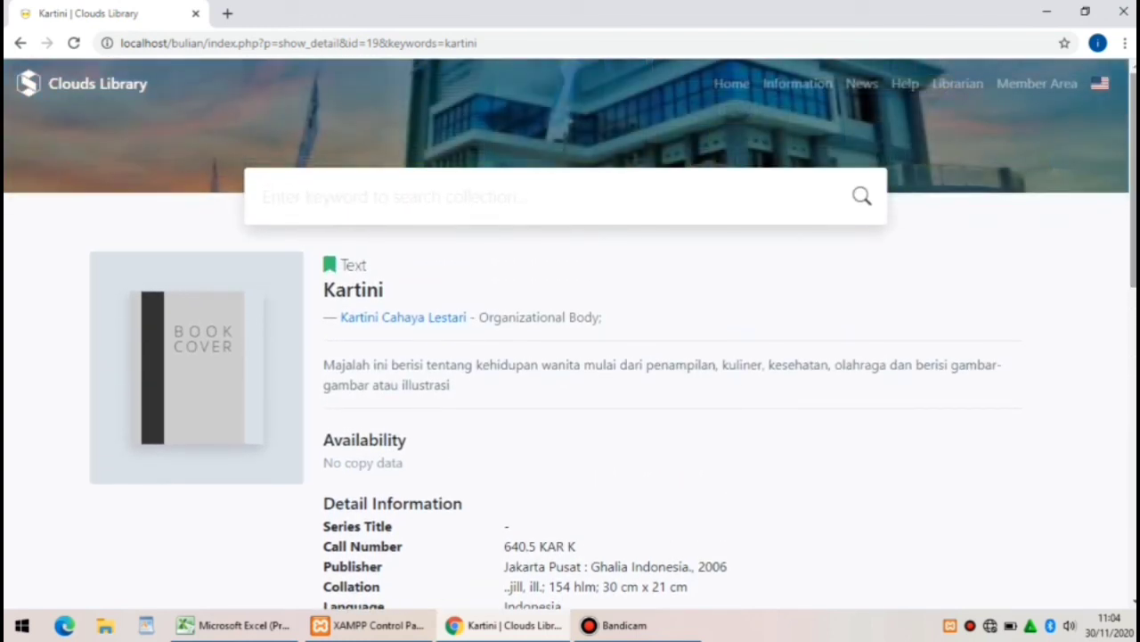
drag(1134, 169, 1135, 146)
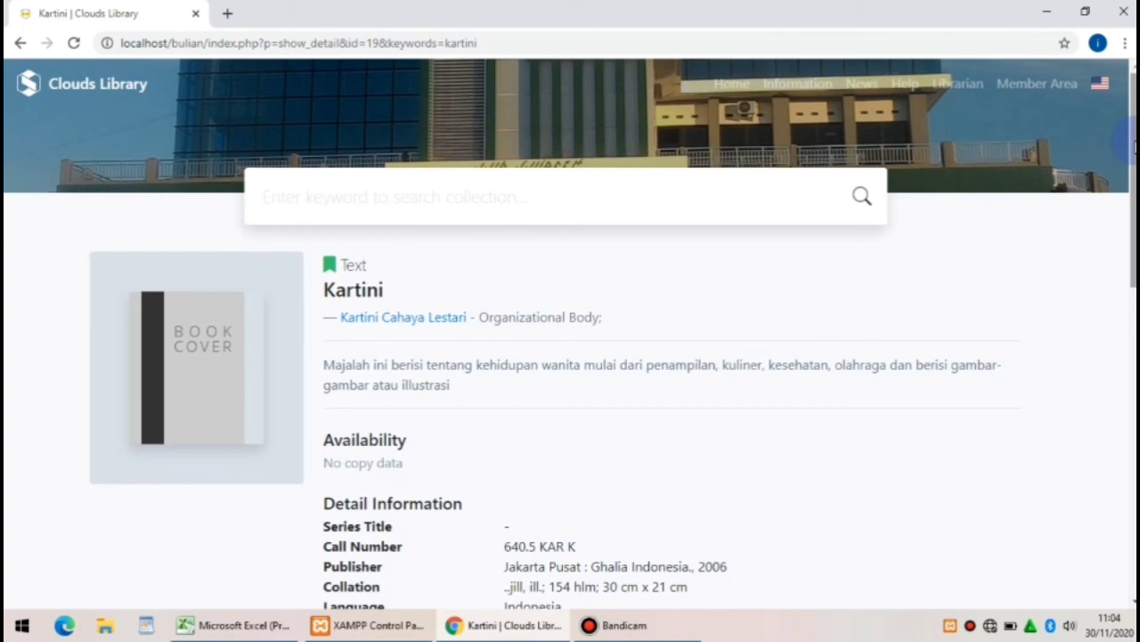
drag(1134, 133, 1134, 114)
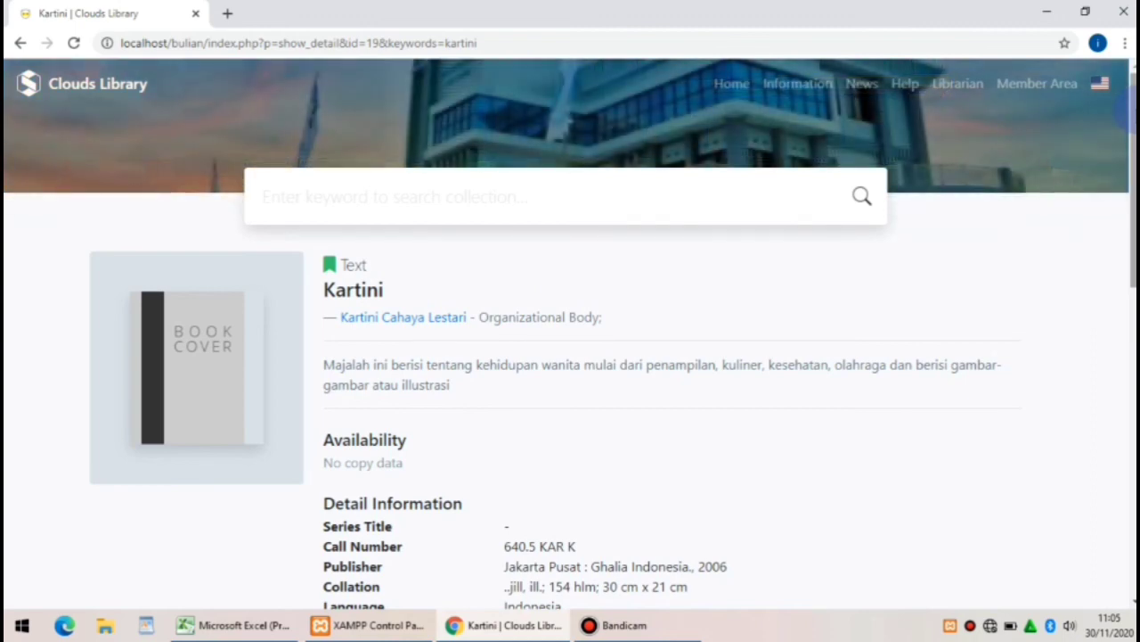
mouse_move(1130, 116)
mouse_down()
mouse_move(1130, 410)
mouse_move(1130, 110)
mouse_up()
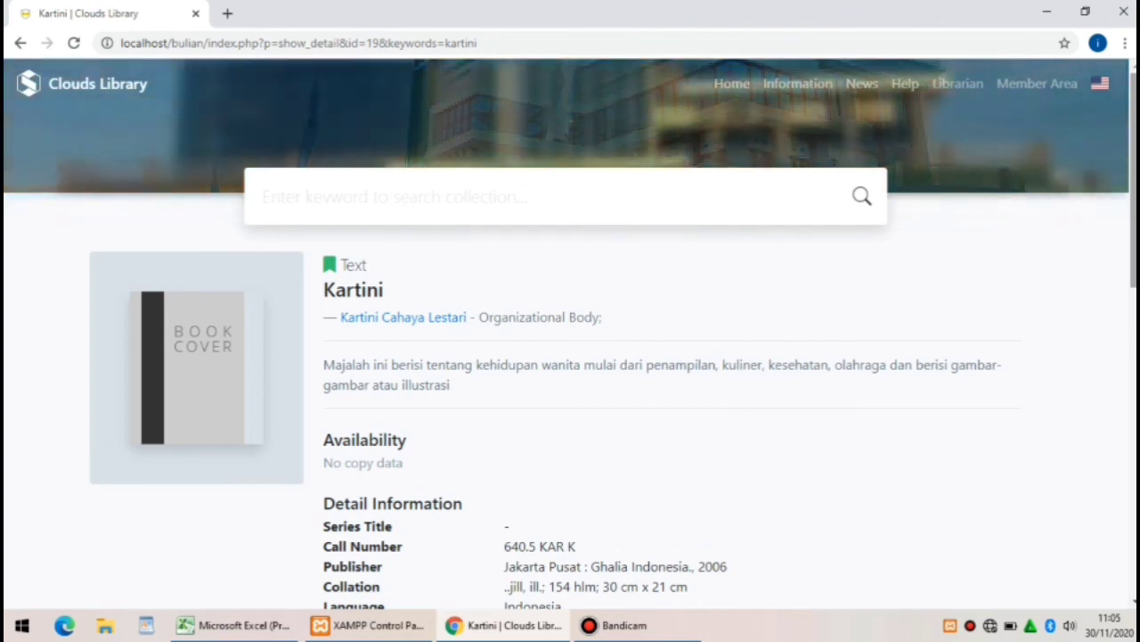
scroll(570, 333, down, 1)
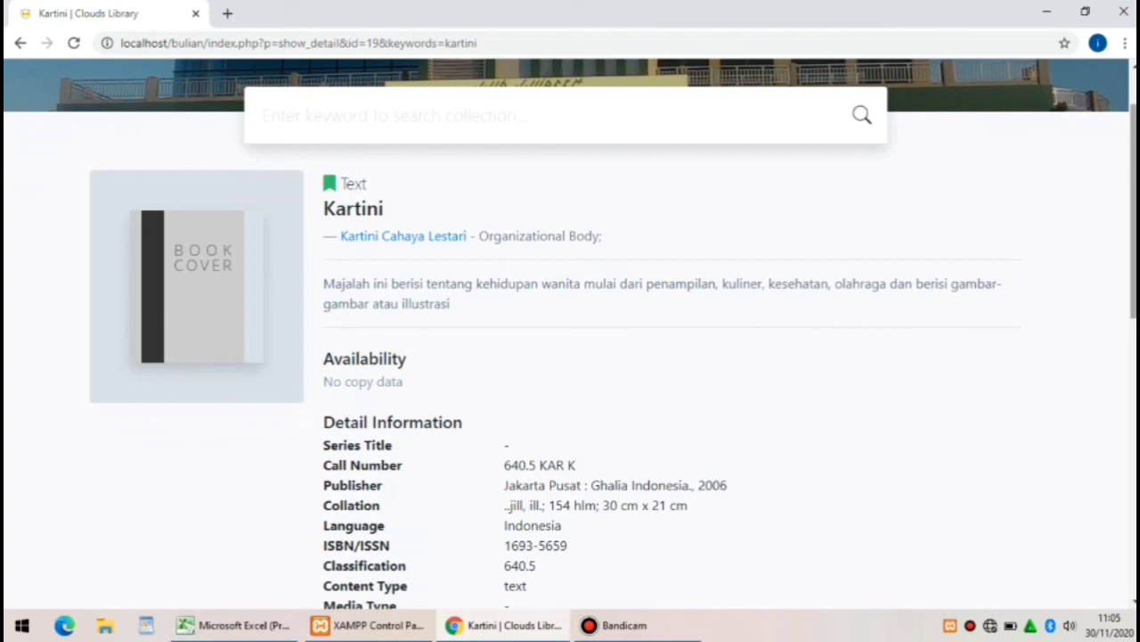
scroll(570, 333, up, 1)
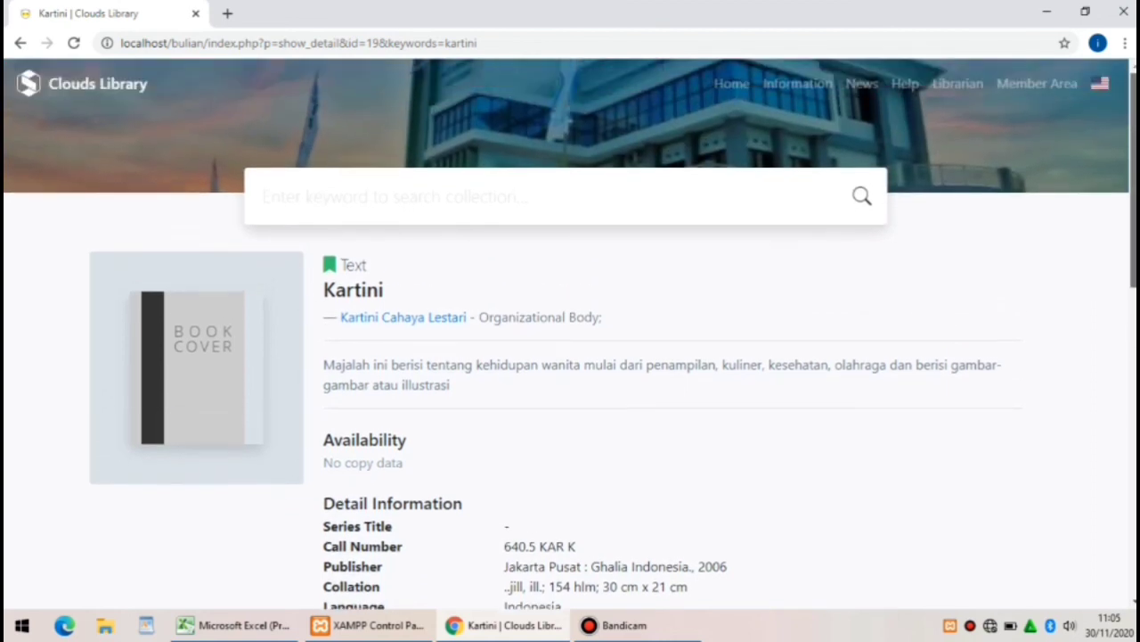